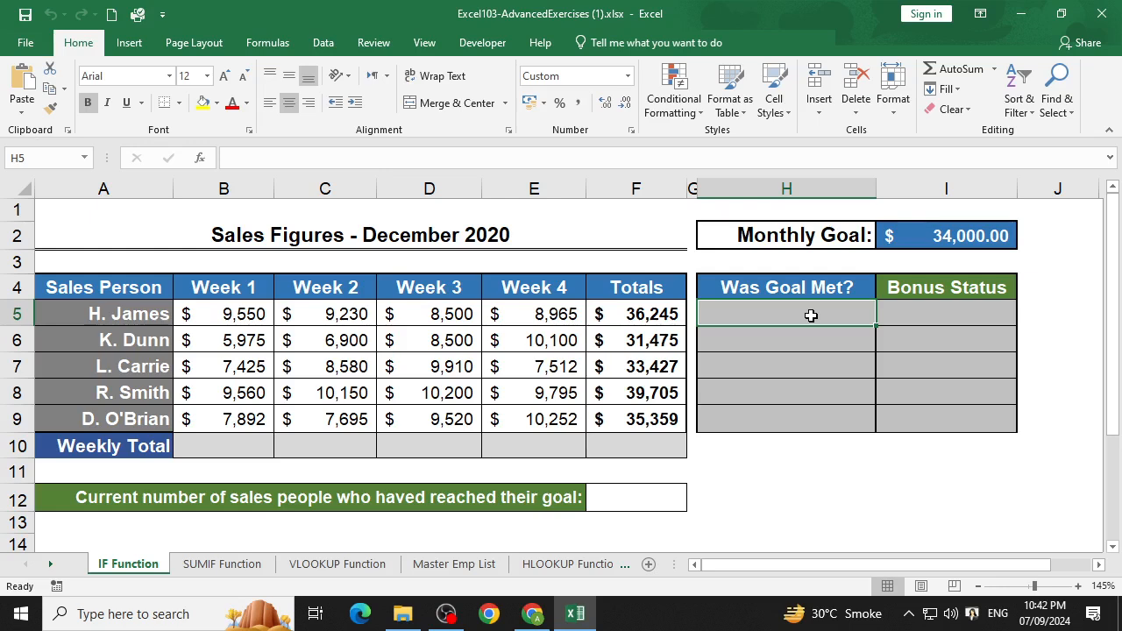
type("=if(")
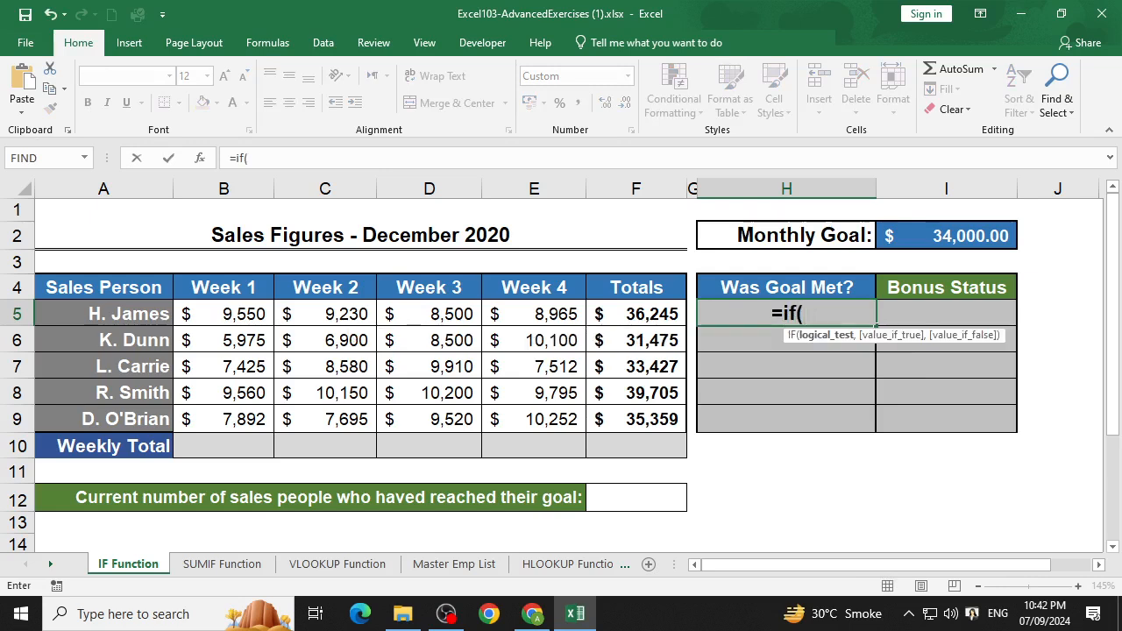
left_click(197, 166)
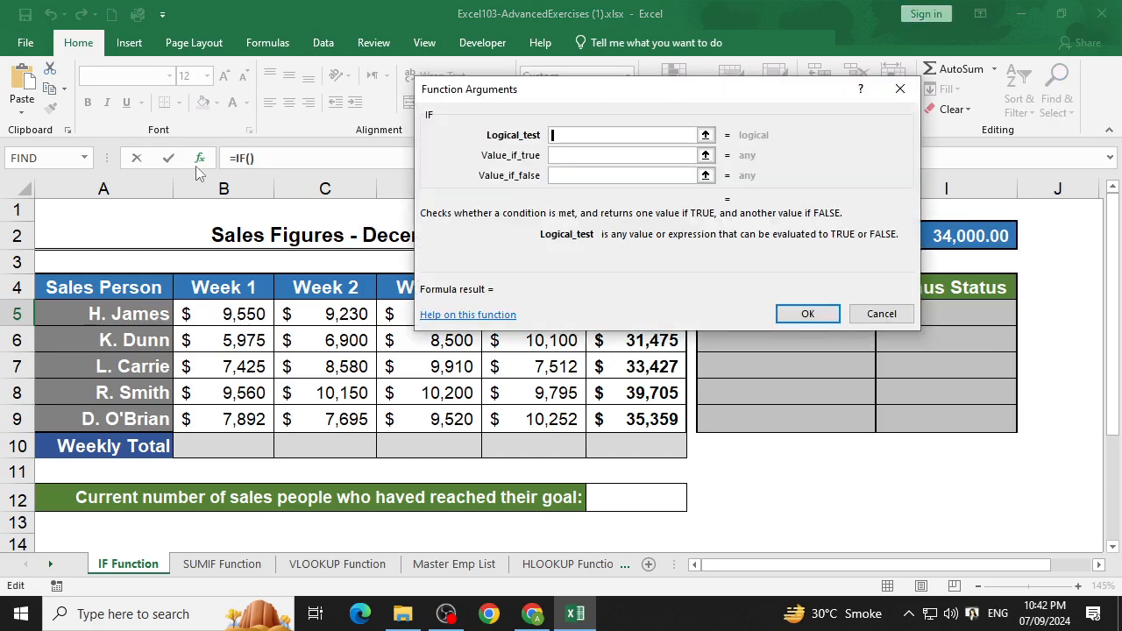
left_click_drag(796, 92, 778, 92)
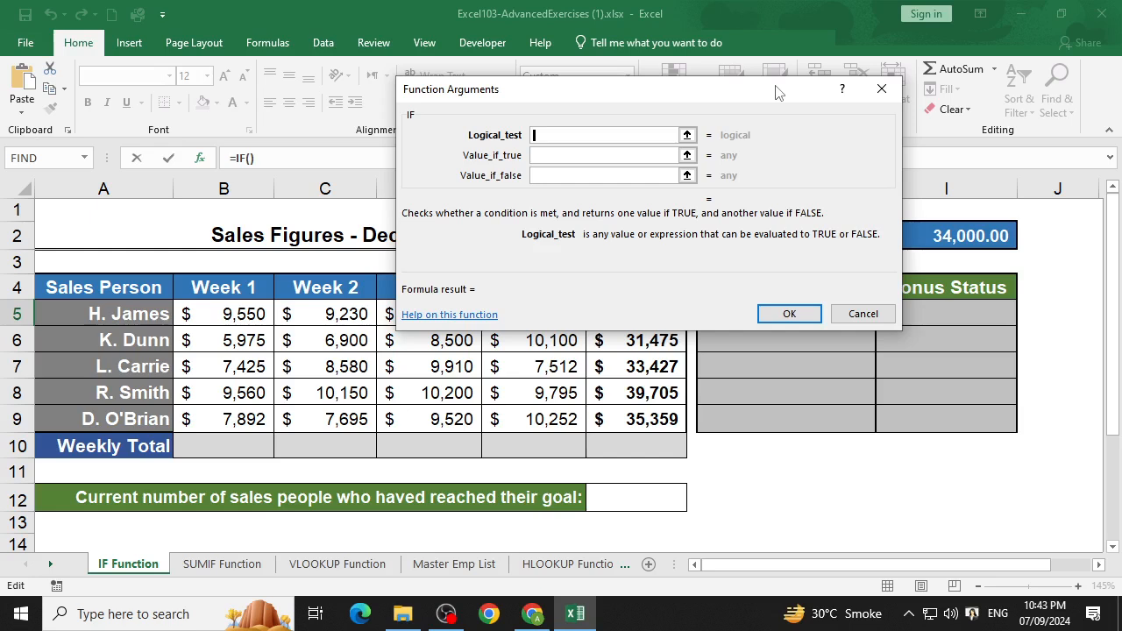
left_click_drag(759, 99, 501, 100)
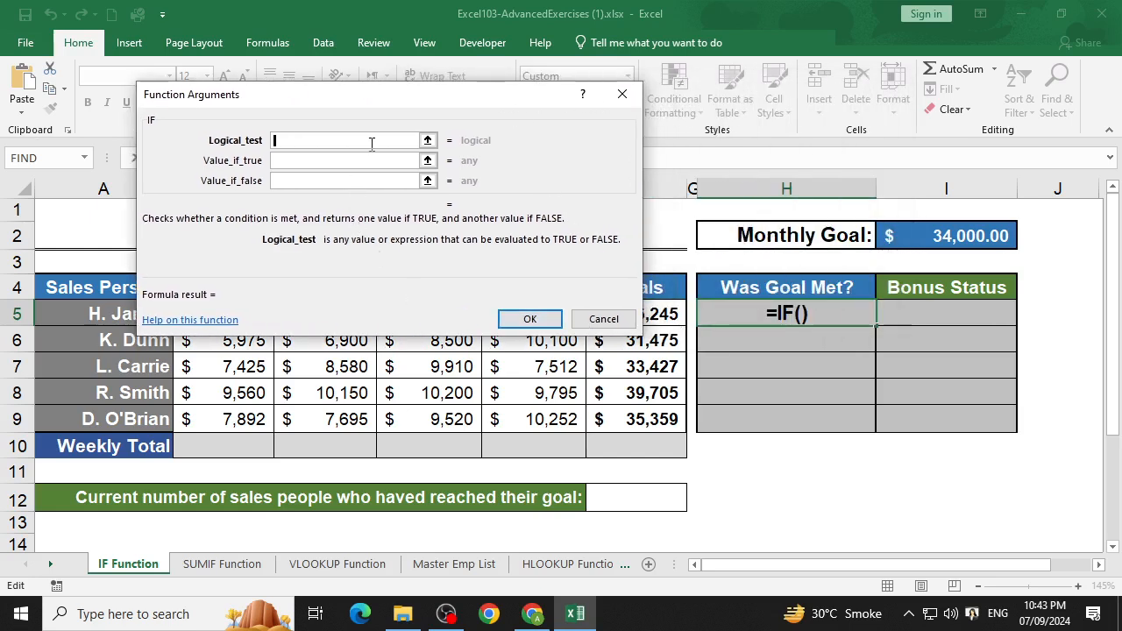
left_click_drag(397, 116, 364, 116)
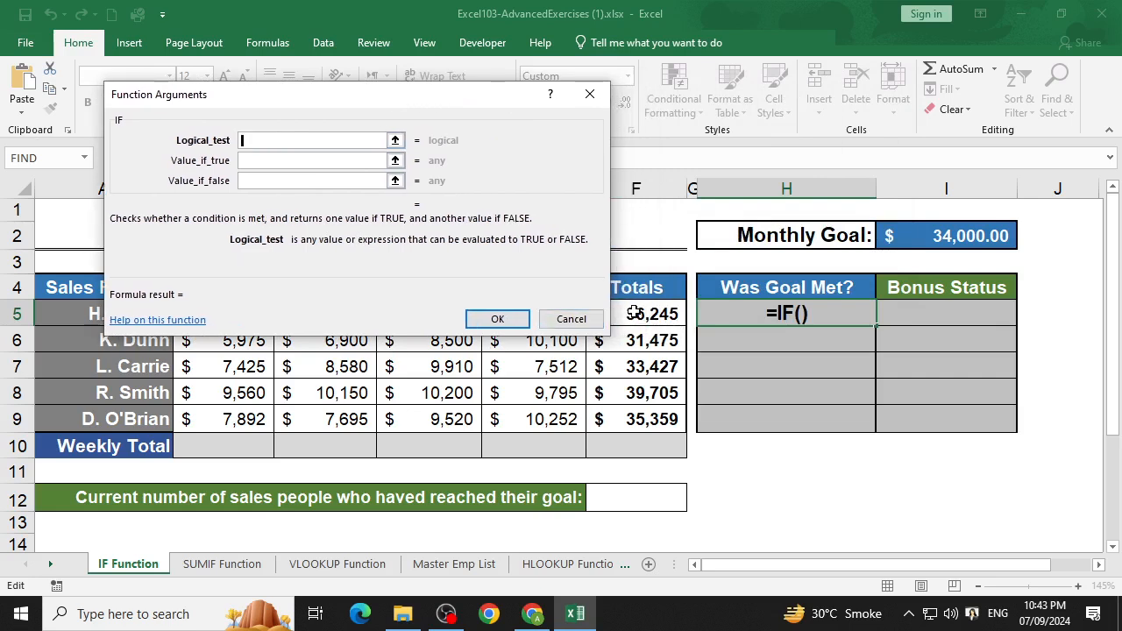
left_click(636, 313)
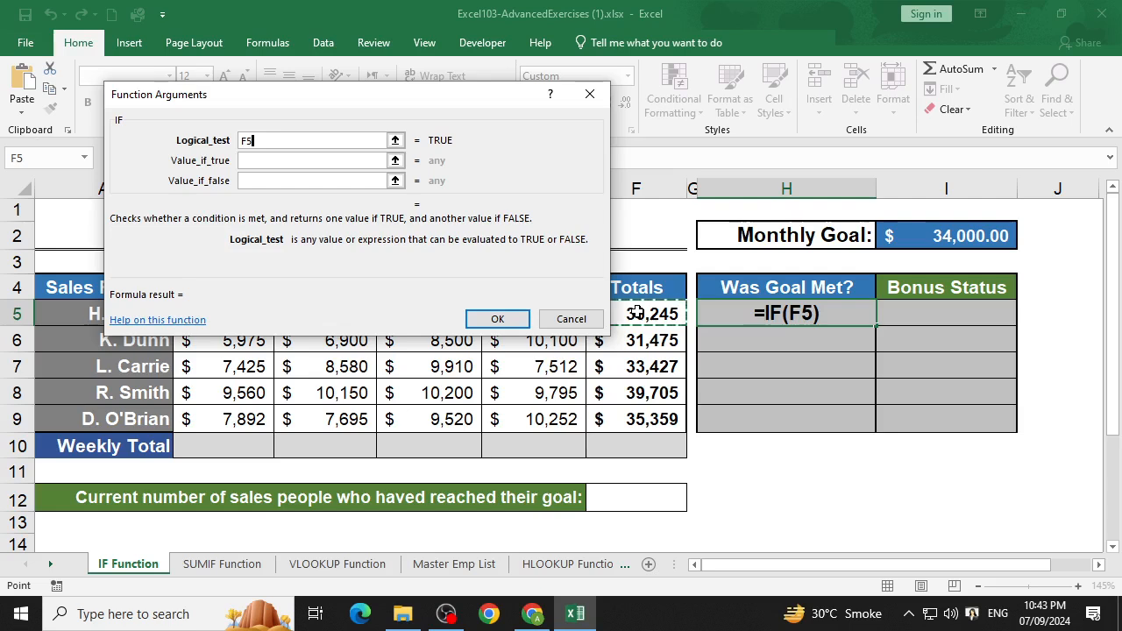
type(">=")
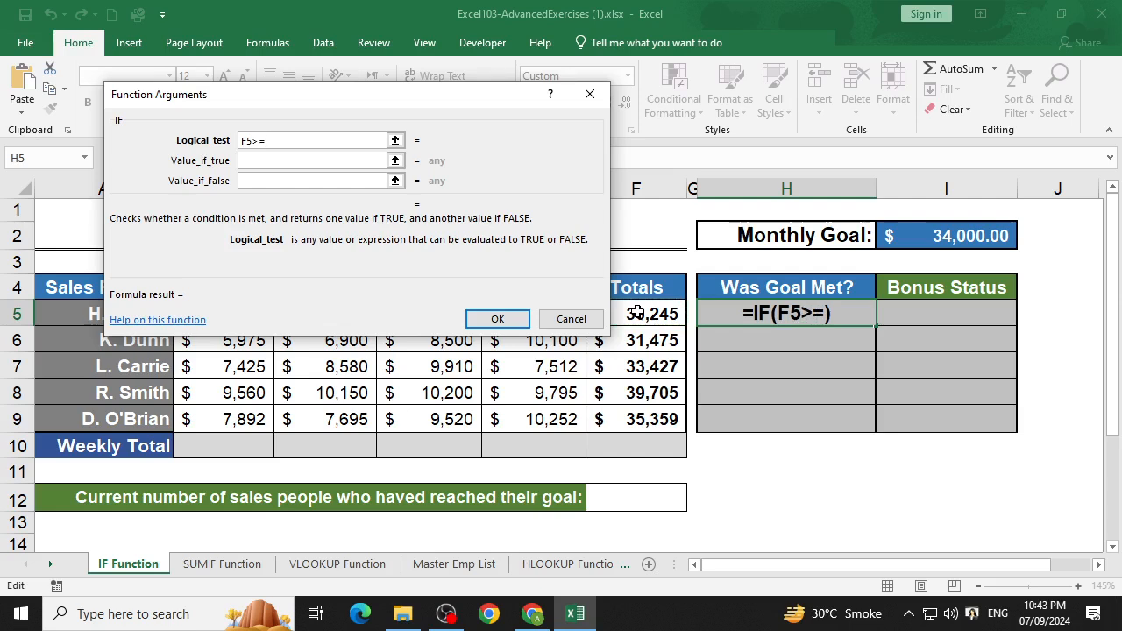
type("34000")
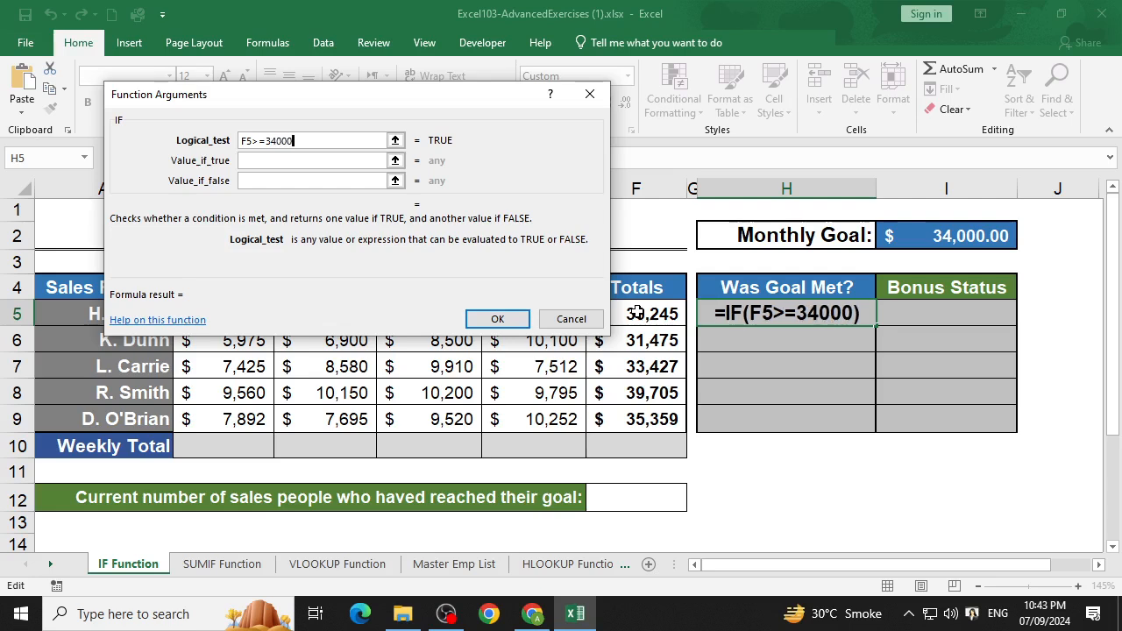
key("BackSpace")
key("BackSpace")
key("BackSpace")
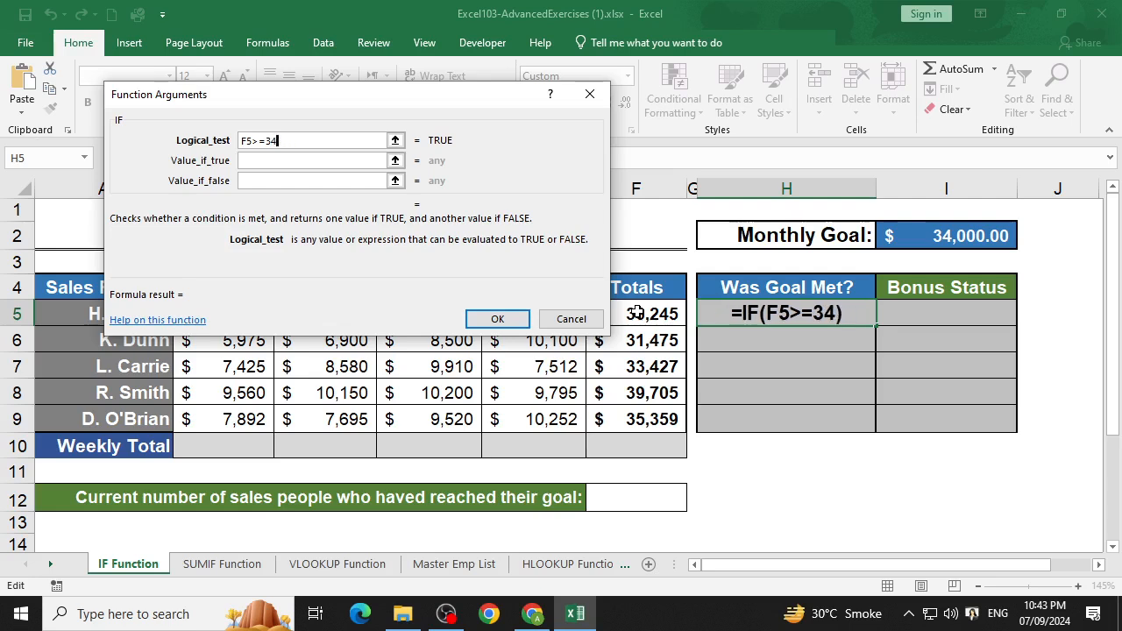
key("BackSpace")
key("BackSpace")
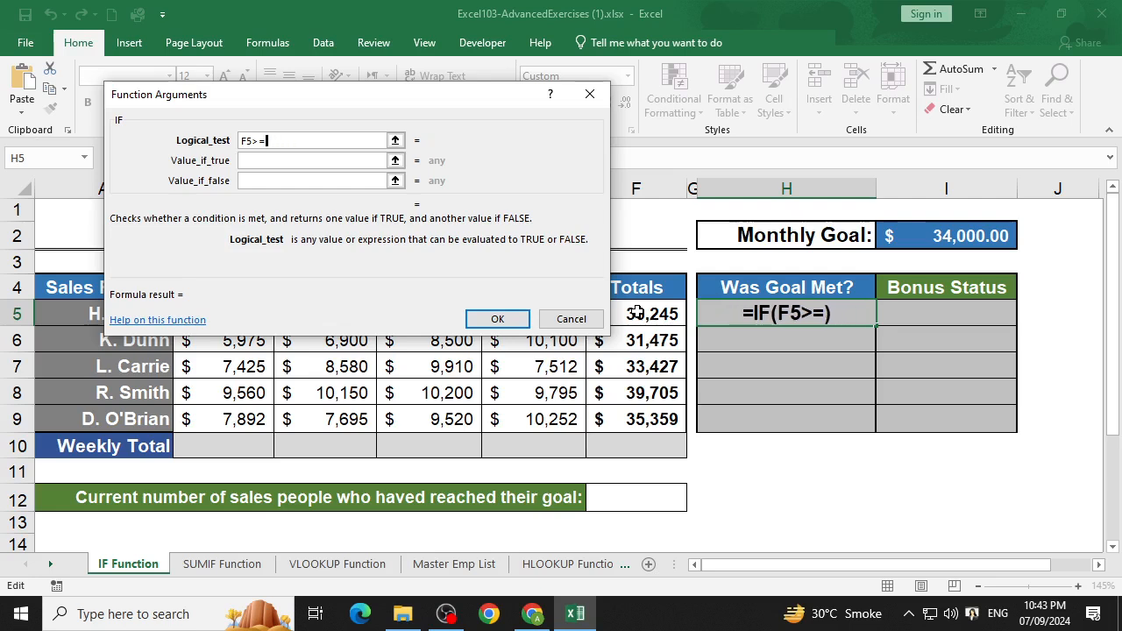
left_click(932, 232)
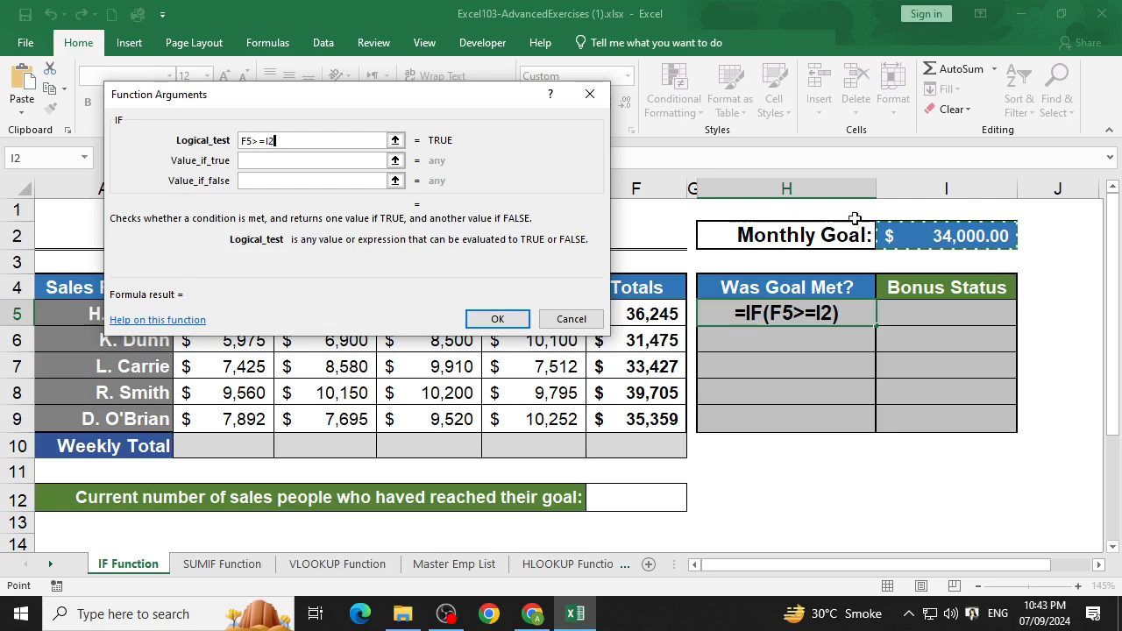
left_click(604, 99)
- Name the monthly goal cell I2 "Goal"
left_click(912, 234)
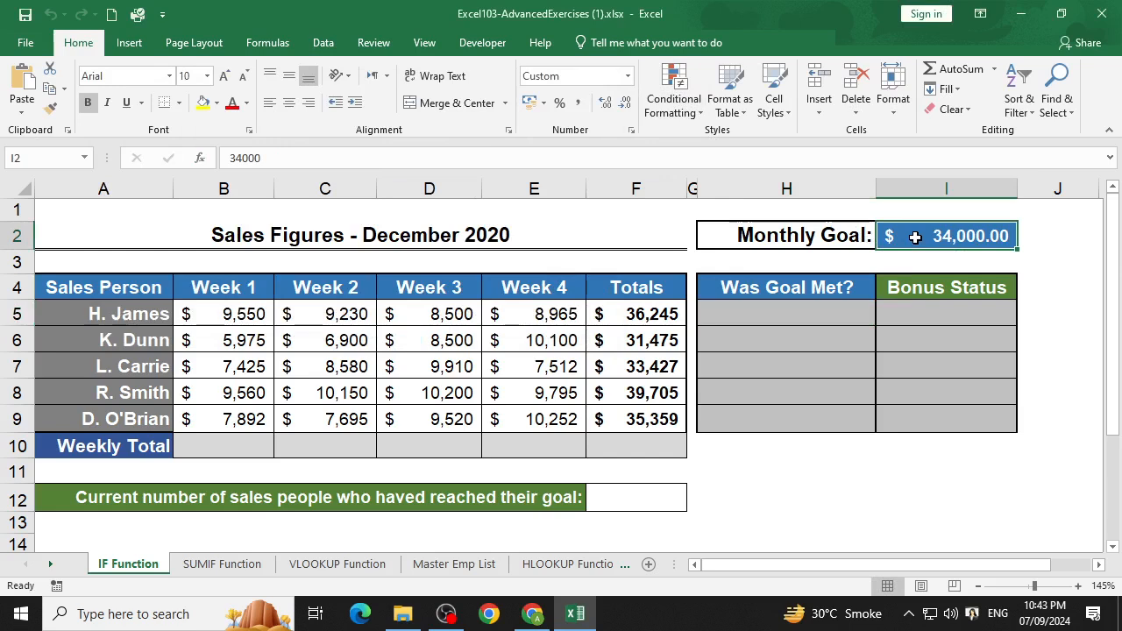
left_click(29, 153)
type("Goal")
key("Return")
- Start an IF function in H5 with its arguments dialog and begin the logical test with F5>=
left_click(824, 307)
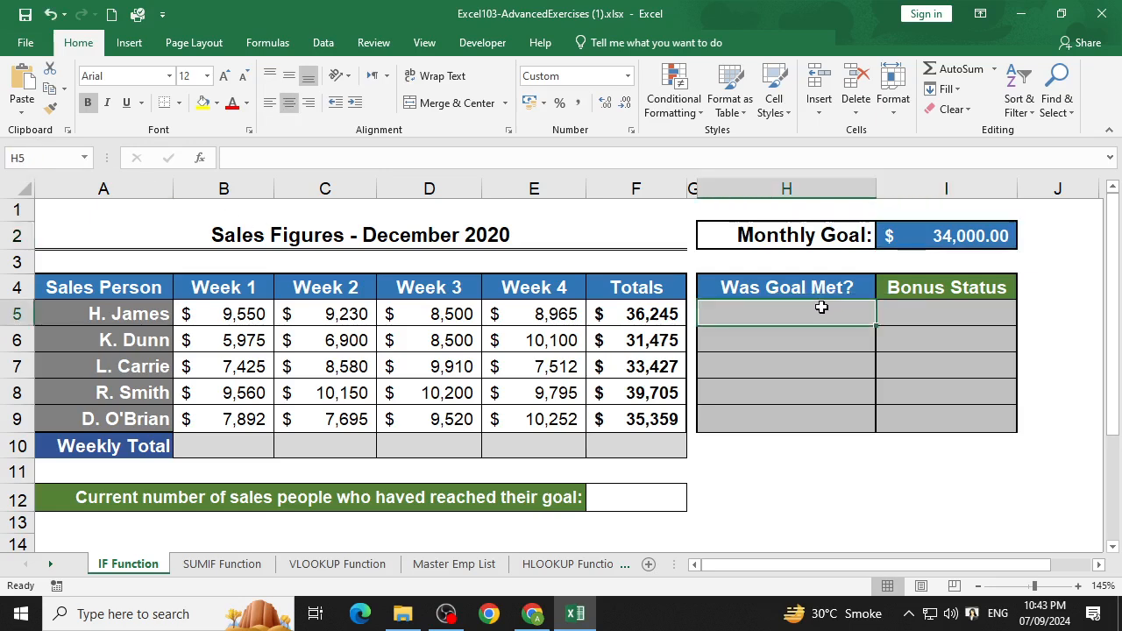
type("=IF(")
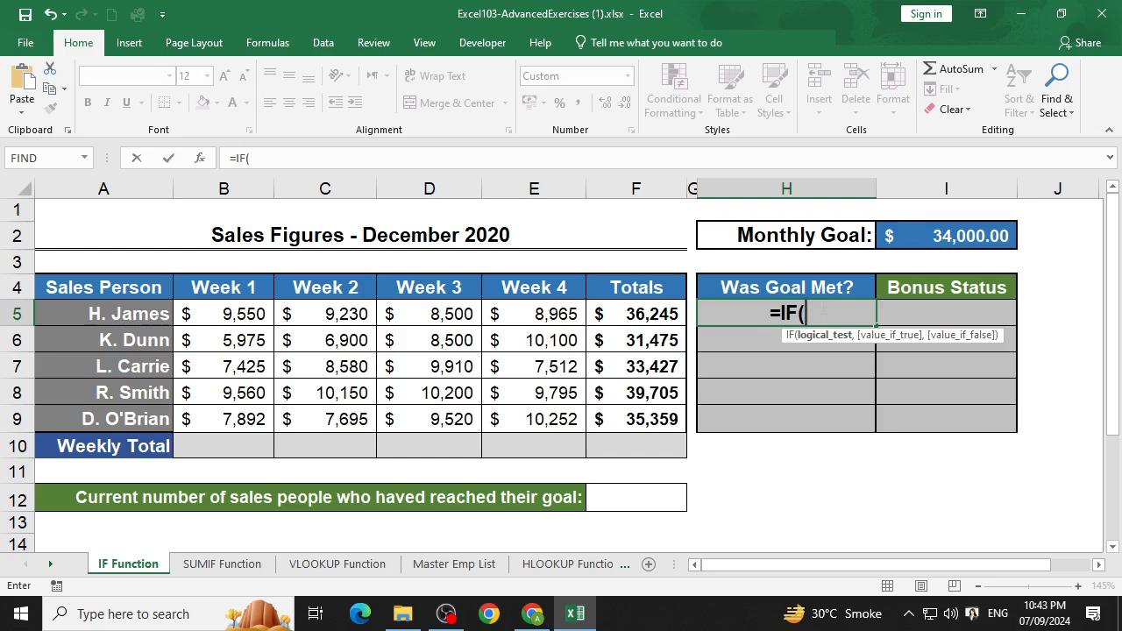
left_click(200, 157)
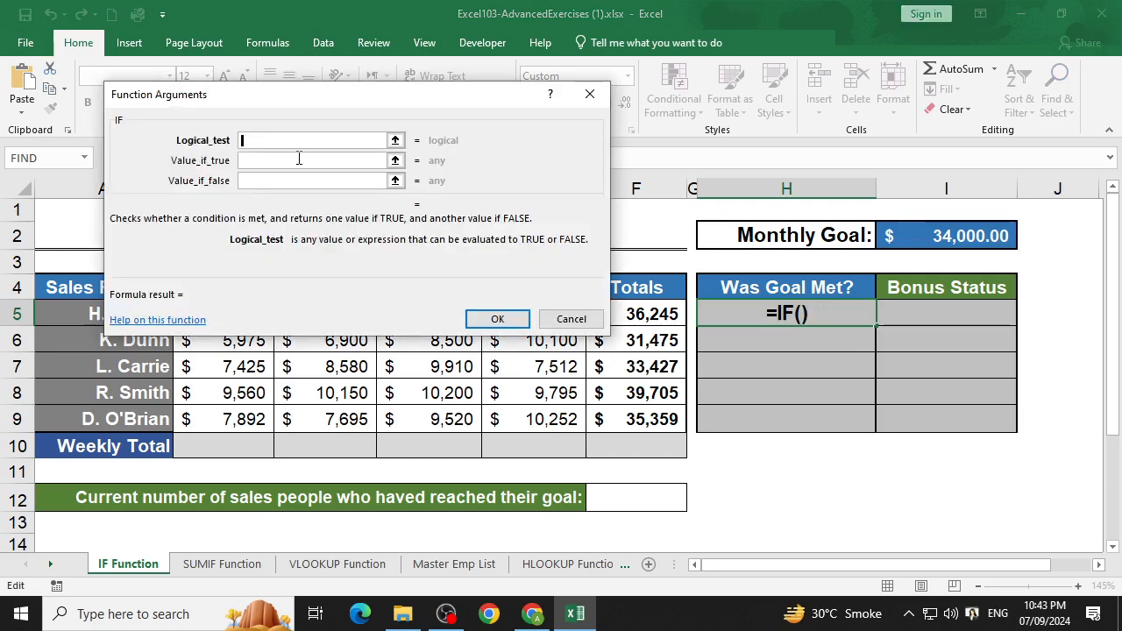
left_click(632, 308)
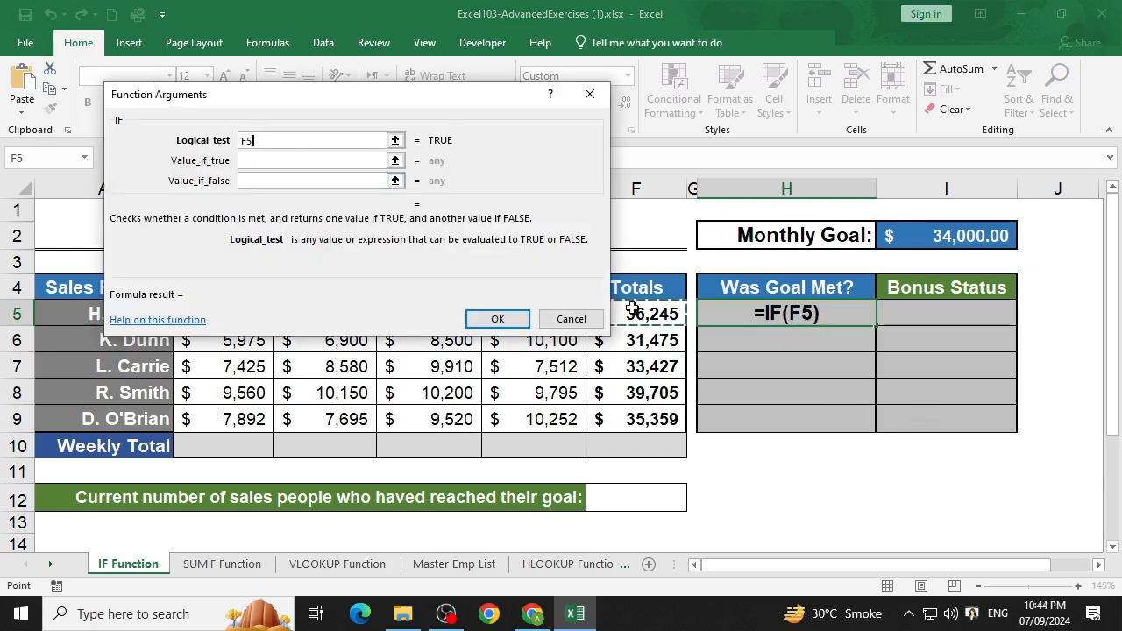
type(">=")
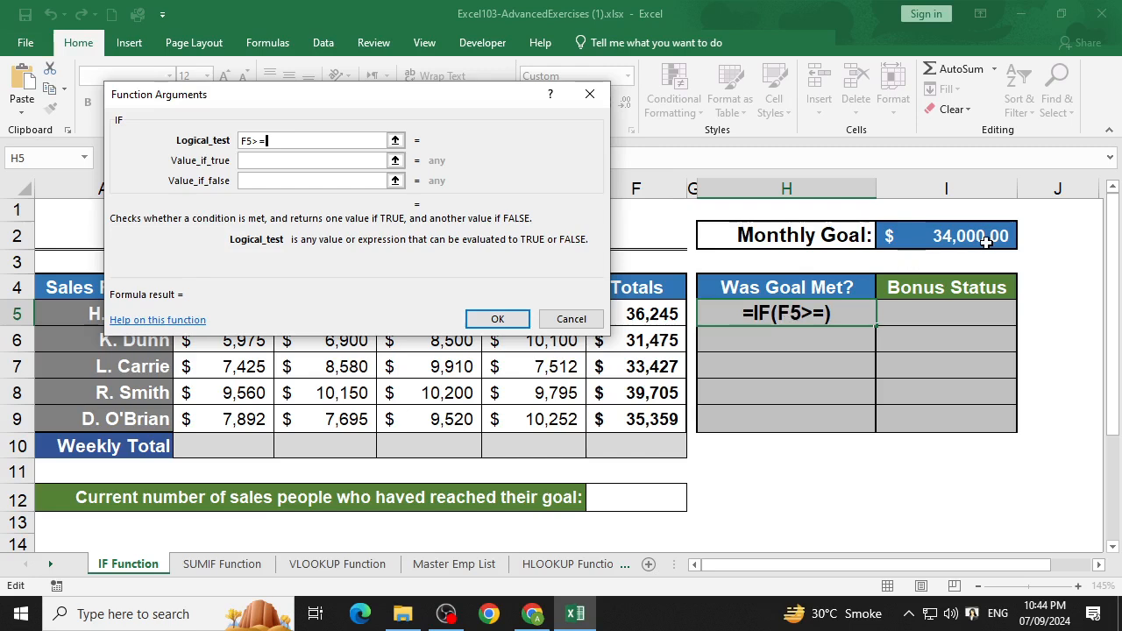
type("G")
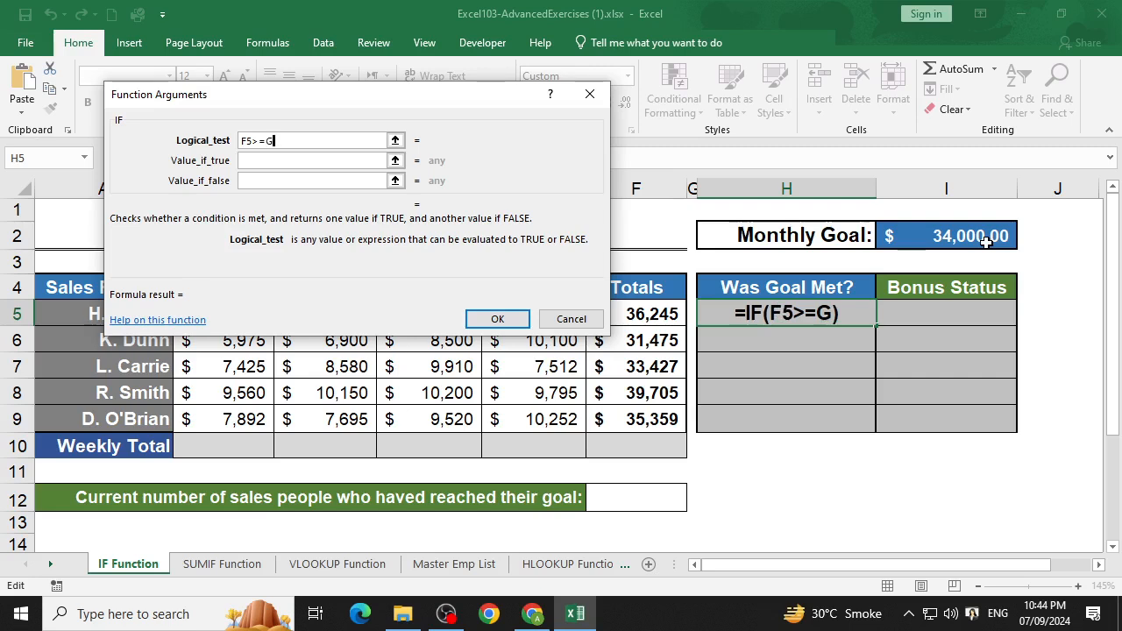
type("oal")
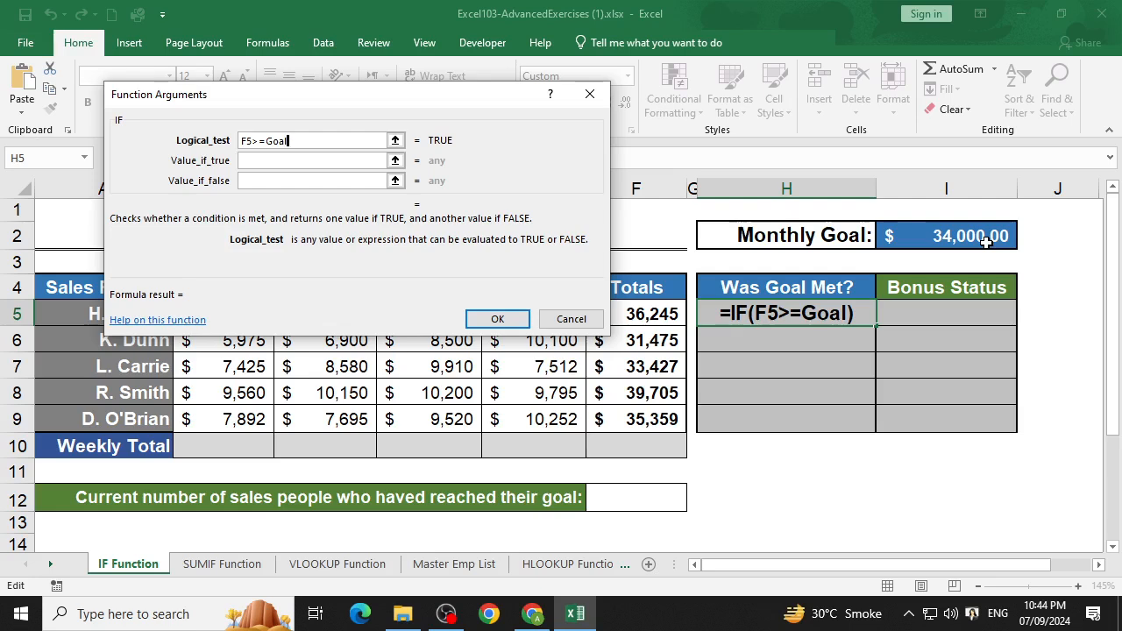
key("BackSpace")
key("BackSpace")
key("BackSpace")
key("BackSpace")
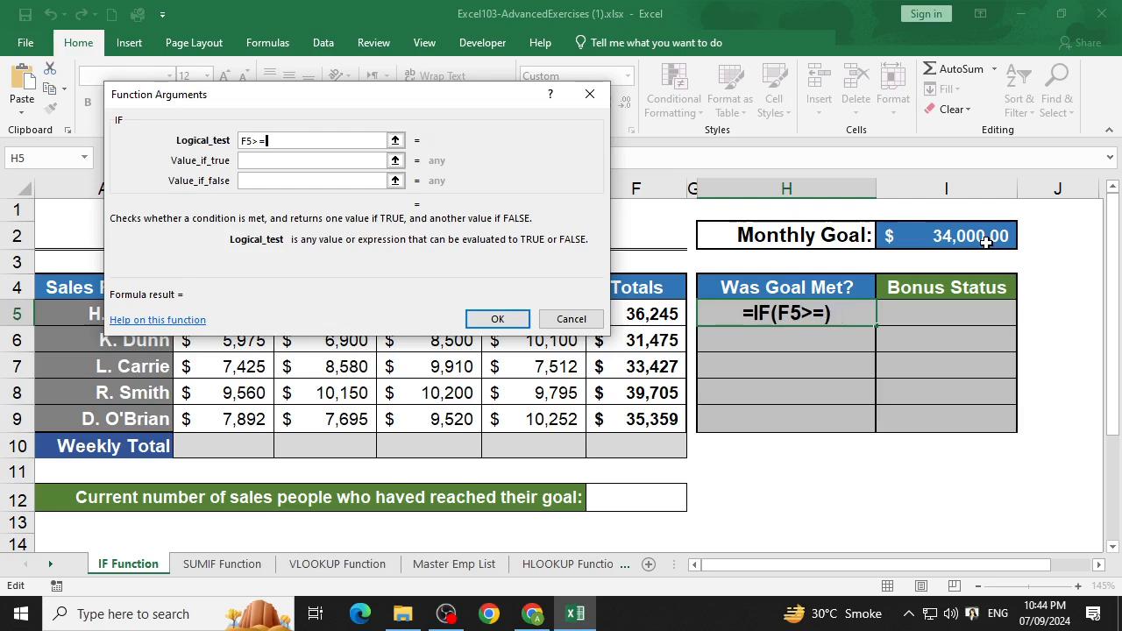
type("\"")
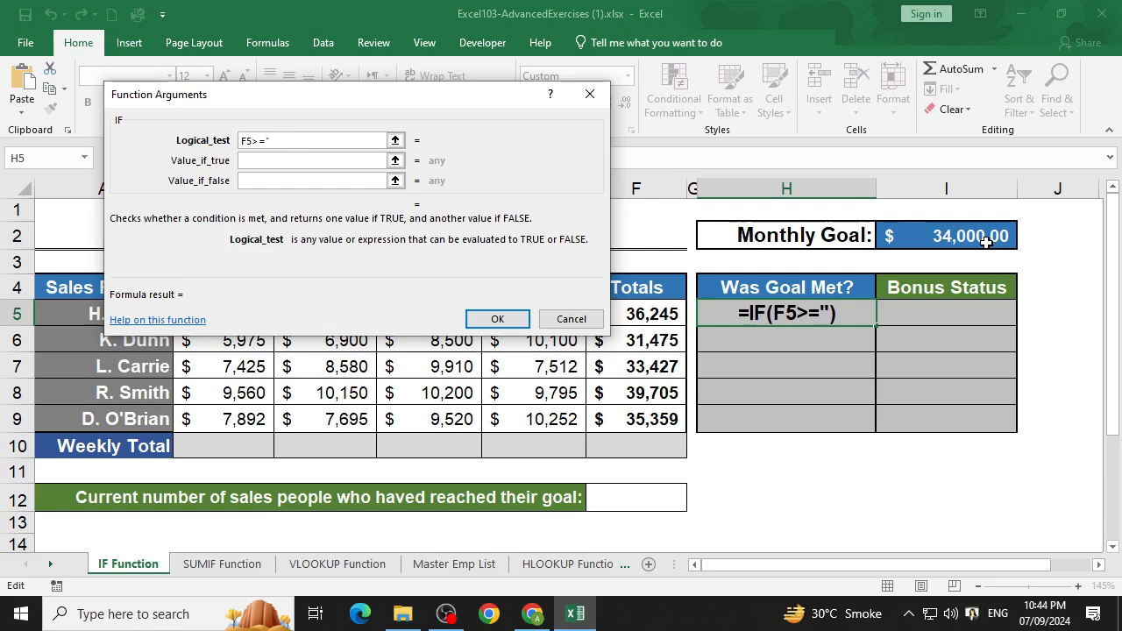
type("Goa")
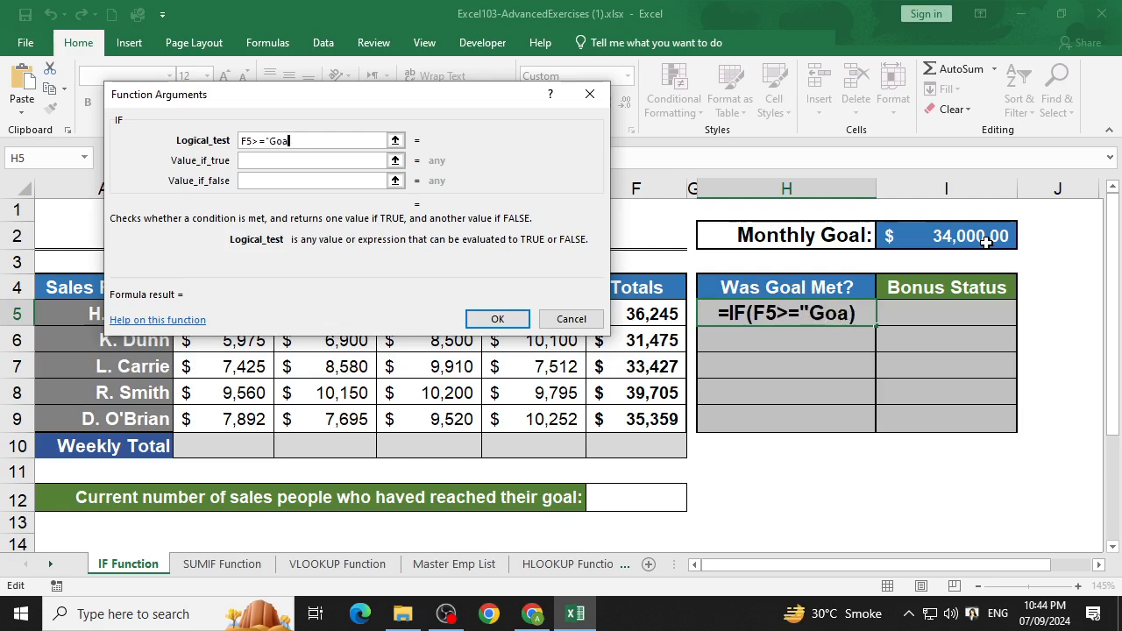
key("BackSpace")
key("BackSpace")
key("BackSpace")
key("BackSpace")
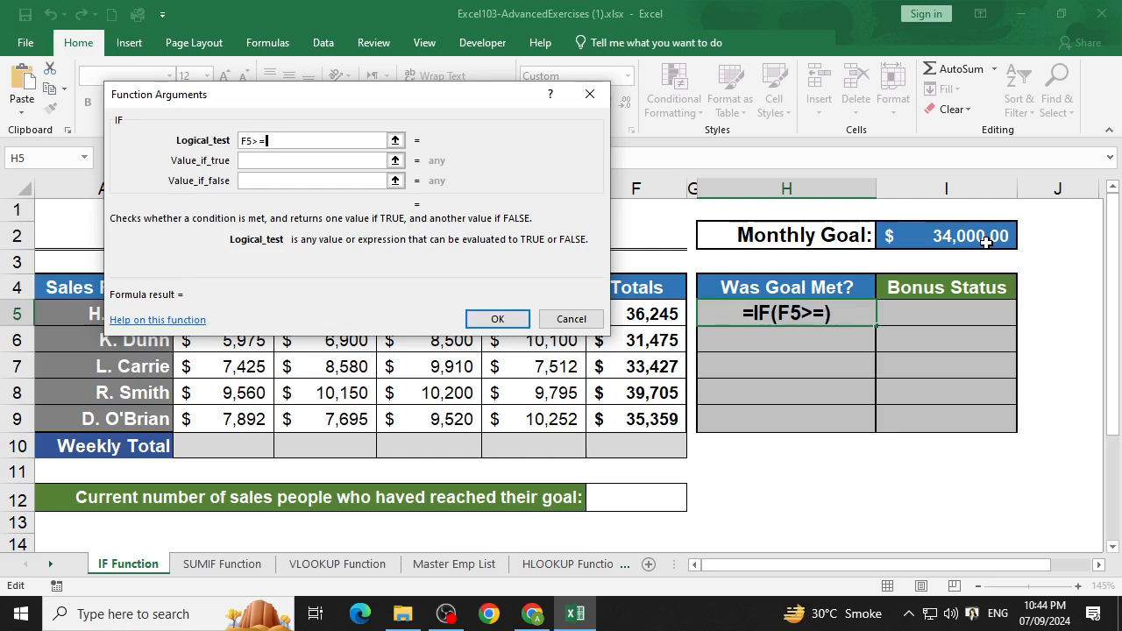
type("g")
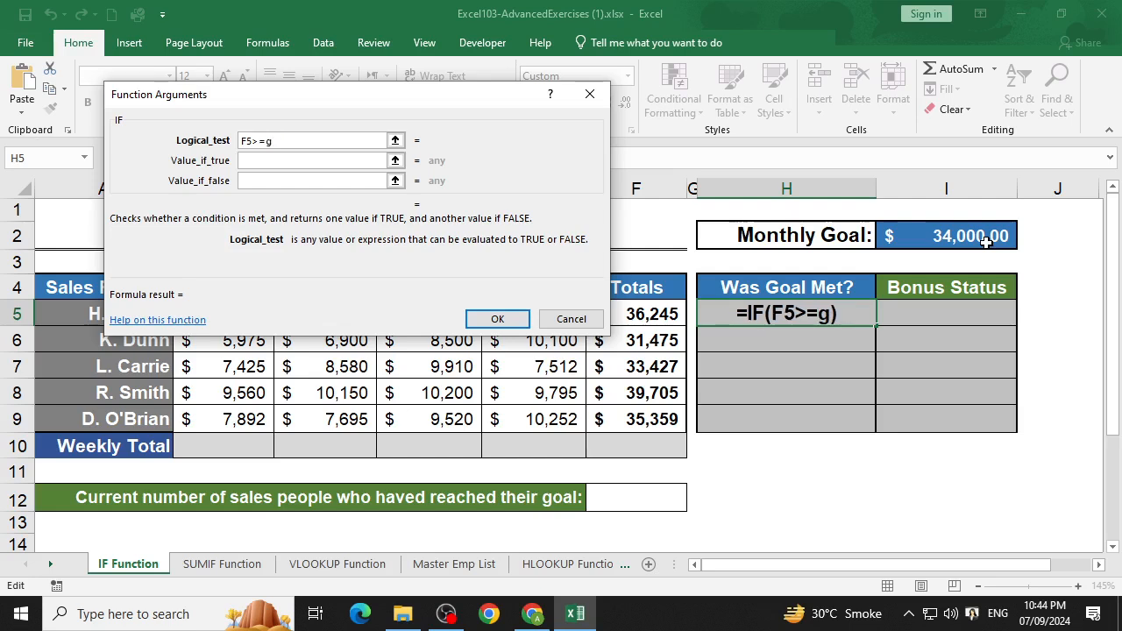
key("BackSpace")
key("BackSpace")
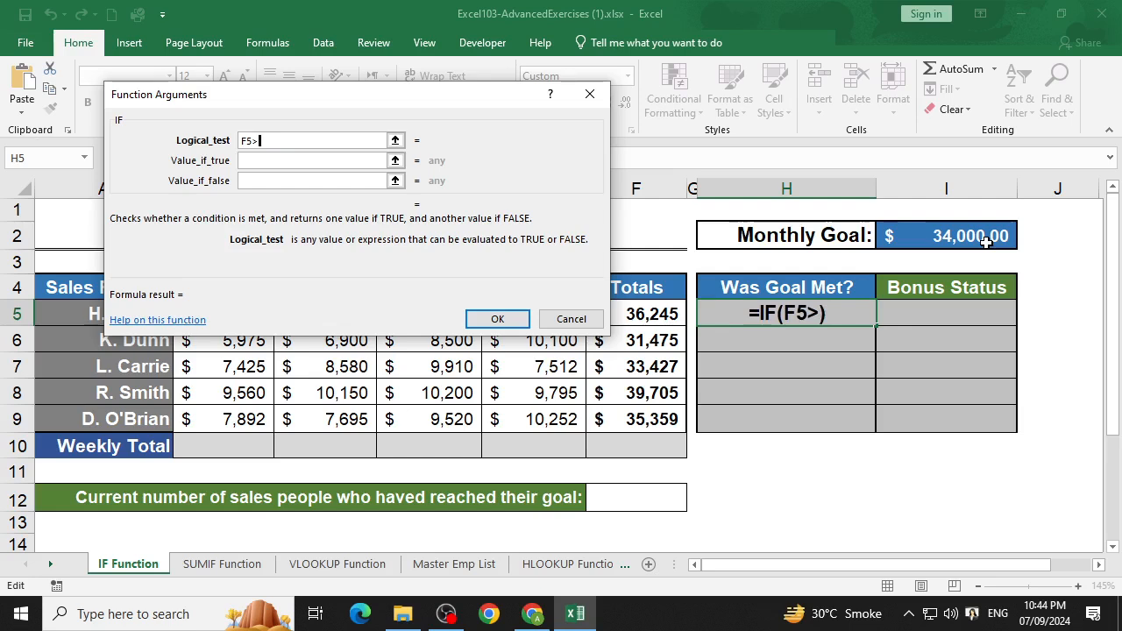
- Complete the logical test as F5=>Goal, taking the goal reference from the monthly goal cell I2
left_click(930, 236)
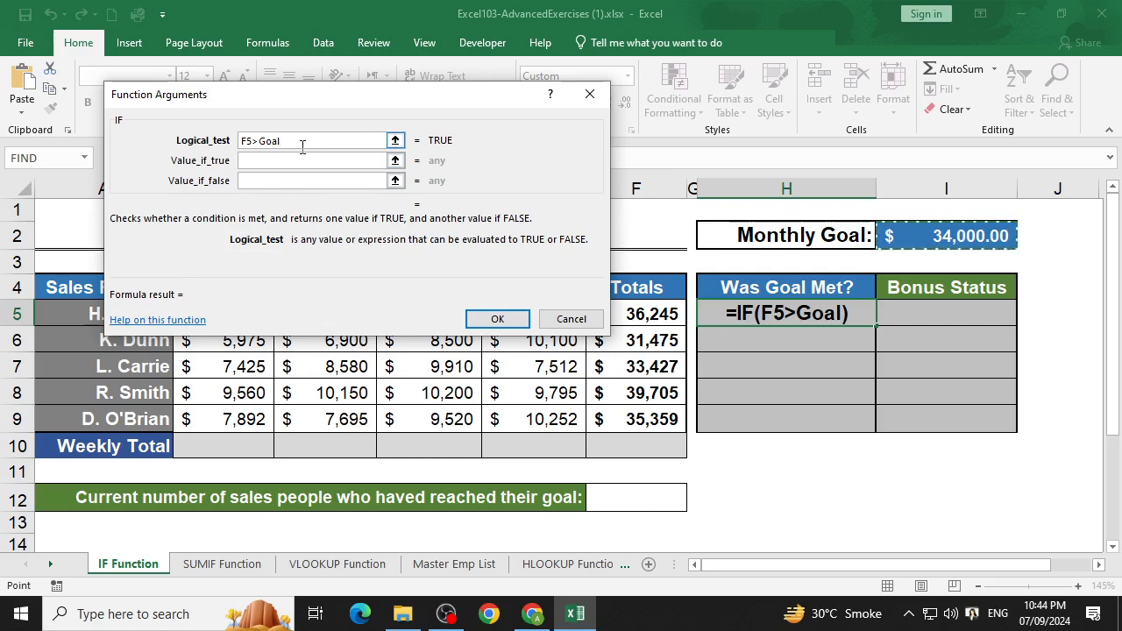
left_click(254, 140)
type("=")
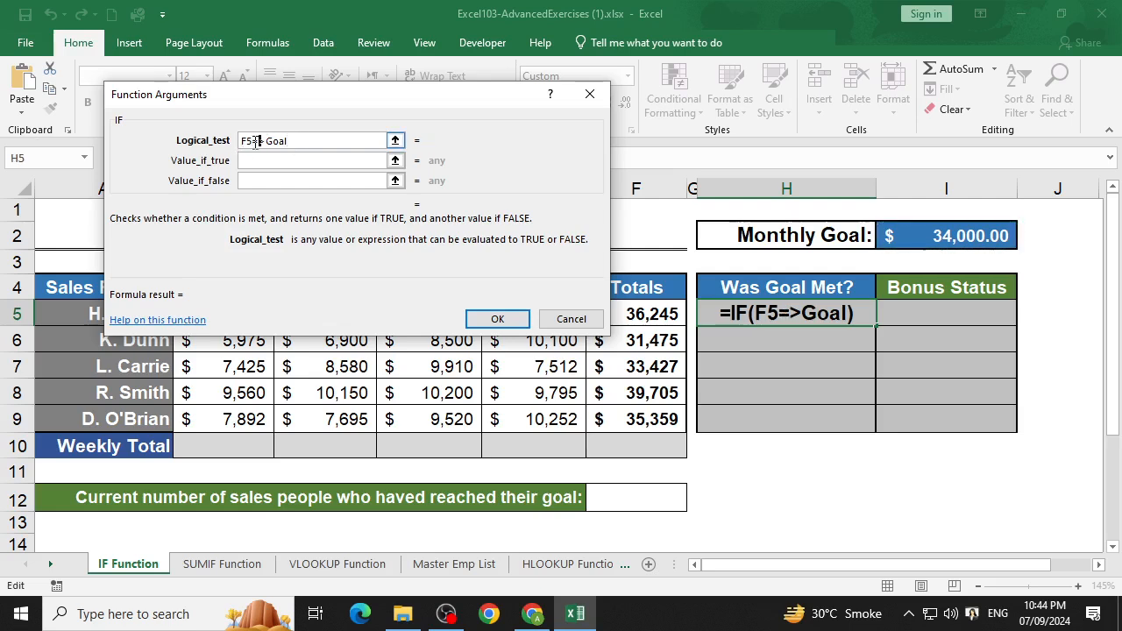
left_click(297, 141)
type(",")
key("BackSpace")
- Set the IF function to return Yes when the test is true and No when it is false
left_click(335, 161)
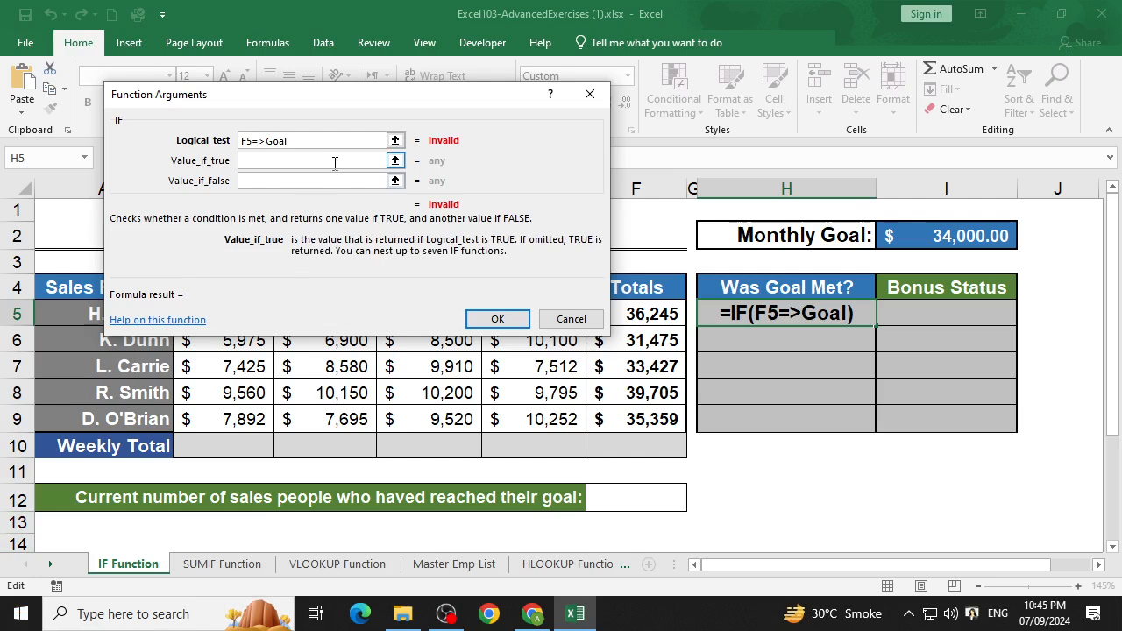
type("Yes")
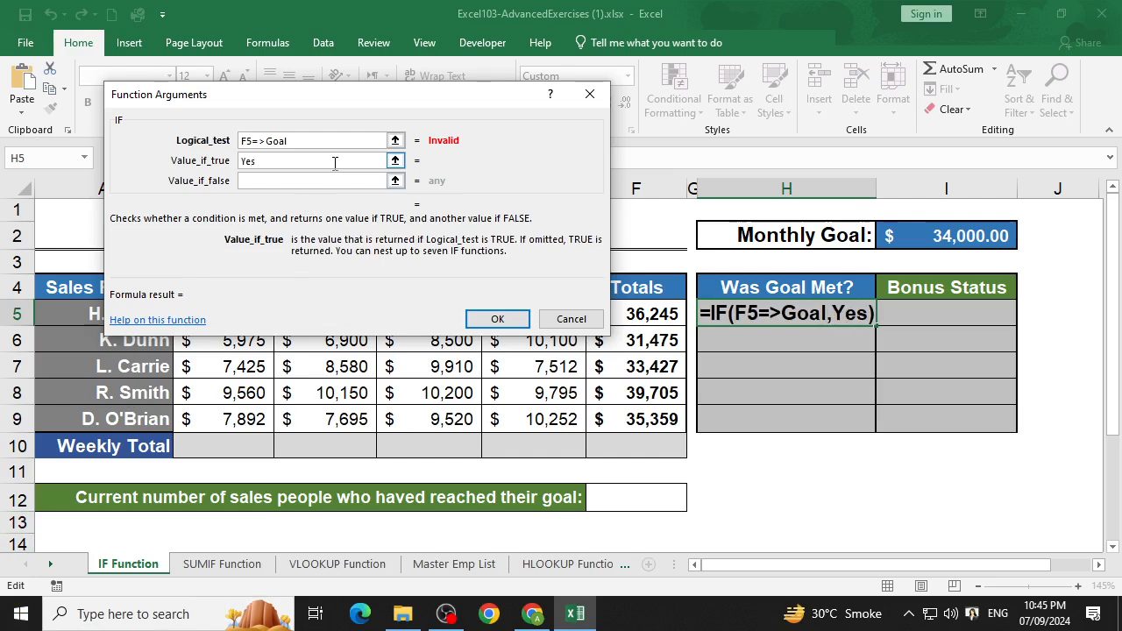
left_click(309, 180)
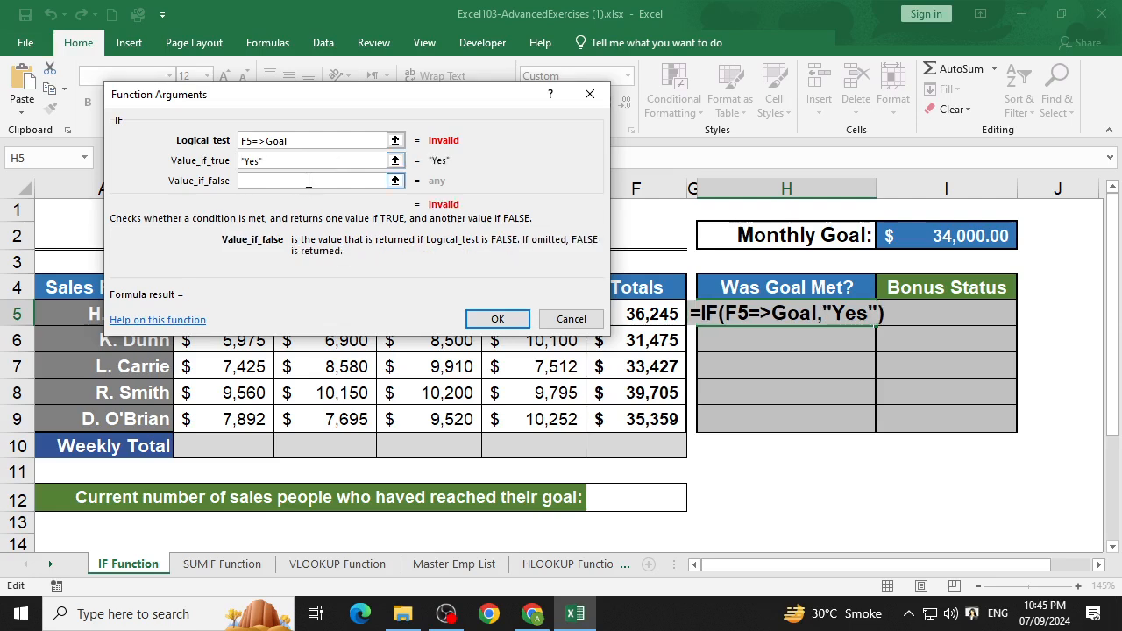
type("Not")
key("BackSpace")
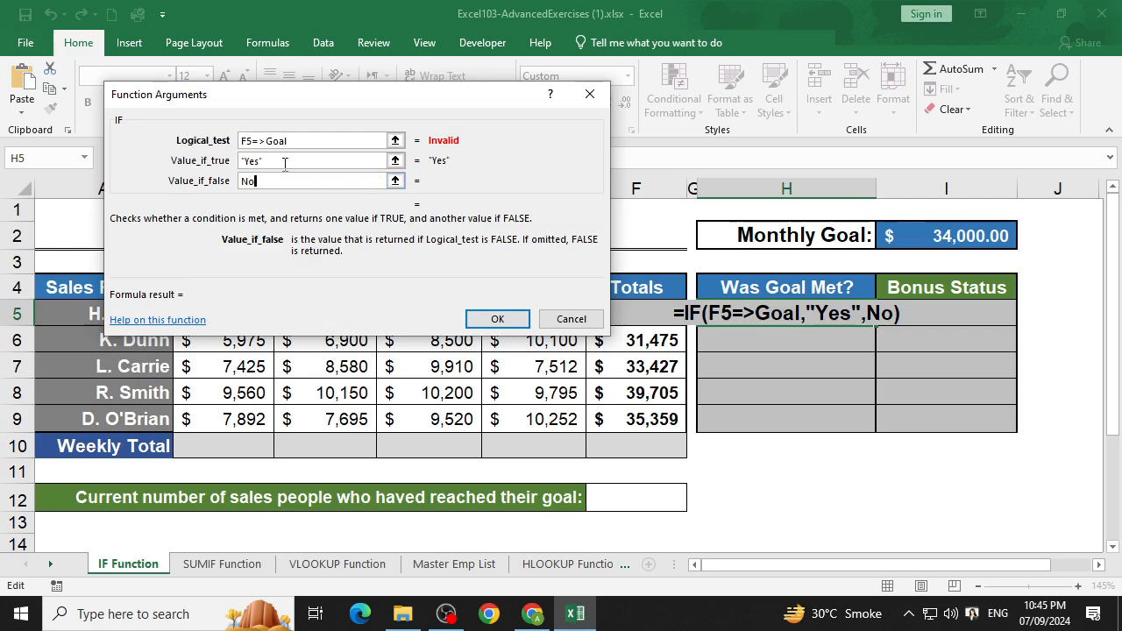
- Confirm the IF function in H5 and accept the proposed correction to =IF(F5>=Goal,"Yes","No")
left_click(310, 146)
left_click(266, 140)
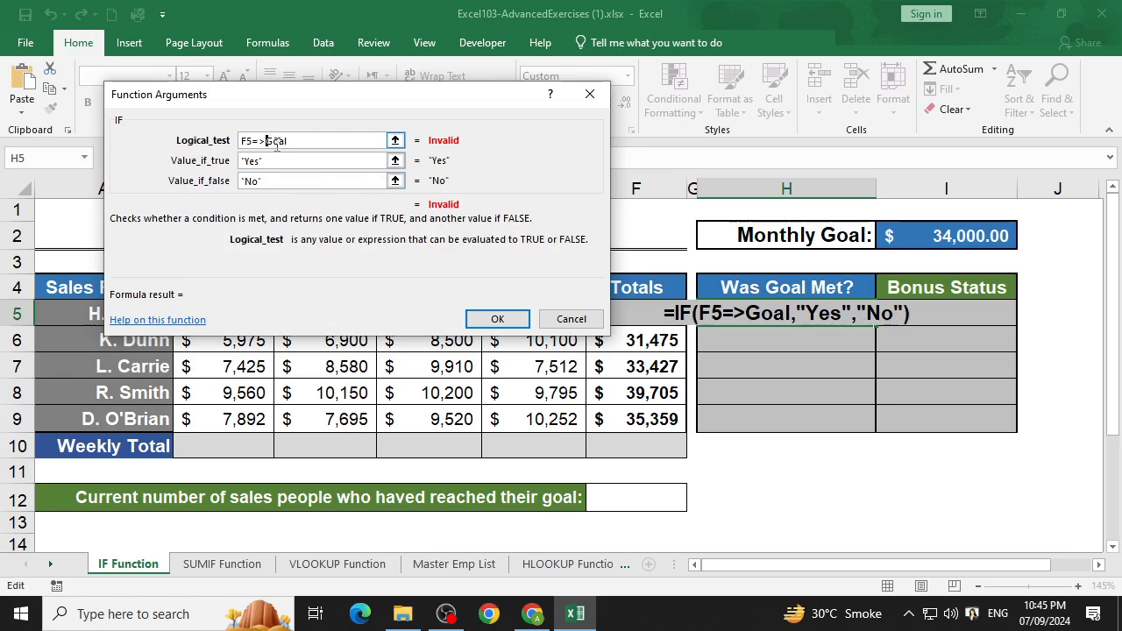
left_click(497, 319)
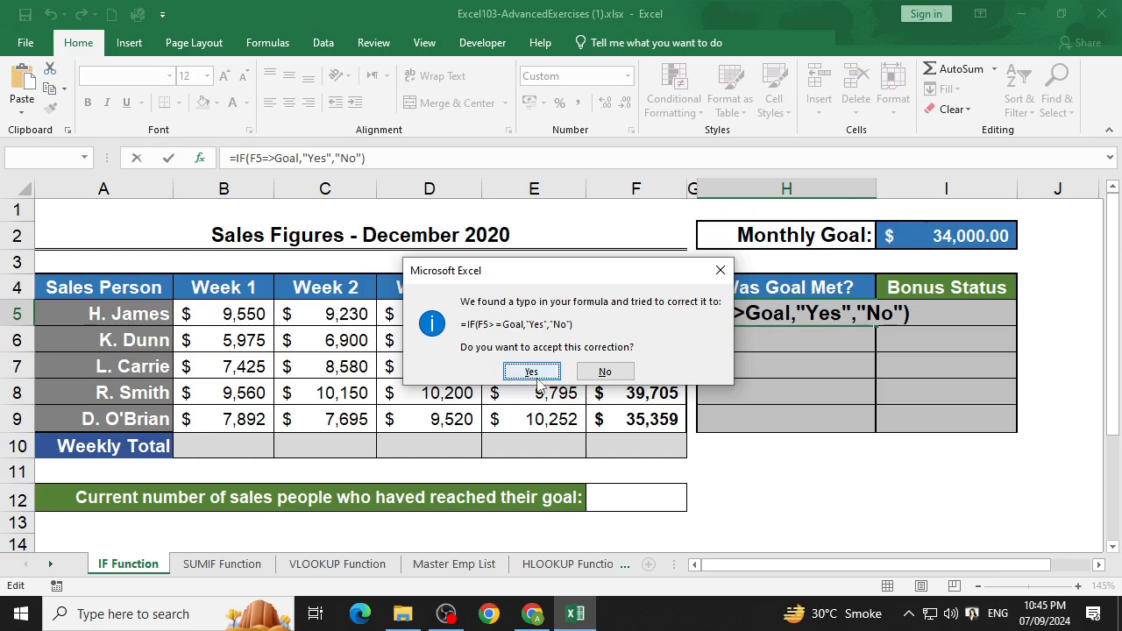
left_click(535, 373)
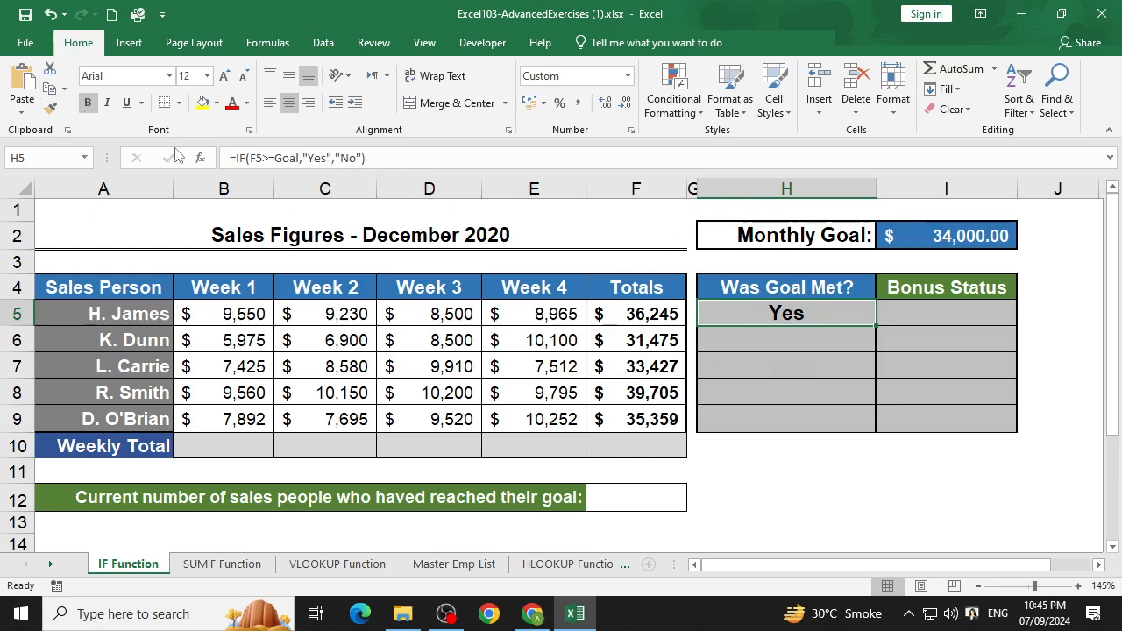
- Review the arguments of the IF function in H5, then fill the formula down through H9
left_click(199, 159)
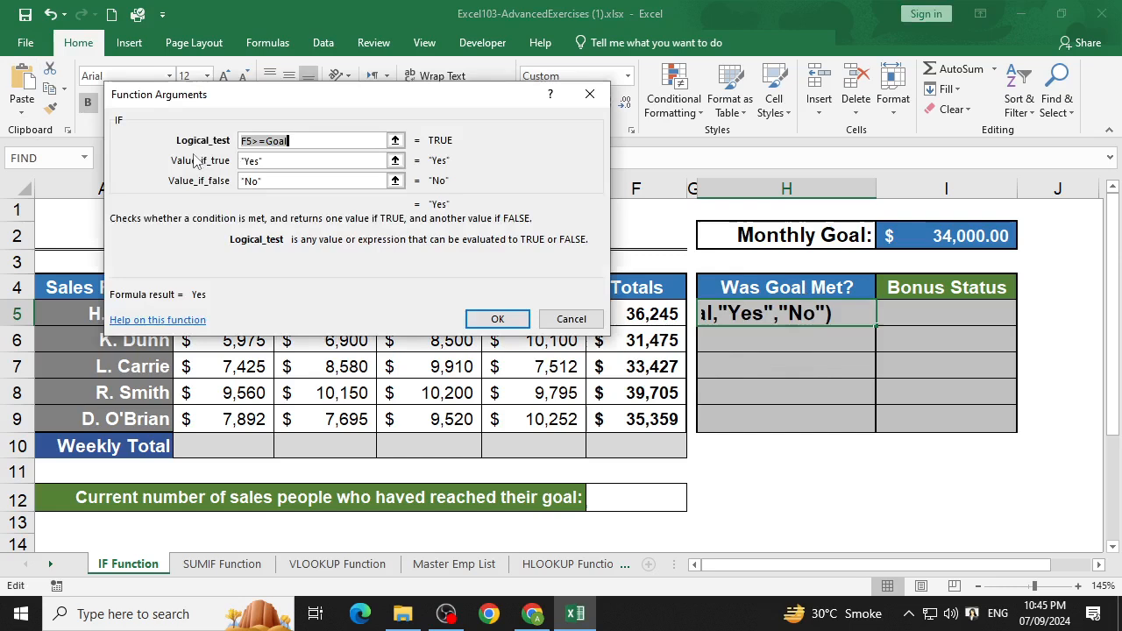
left_click(312, 141)
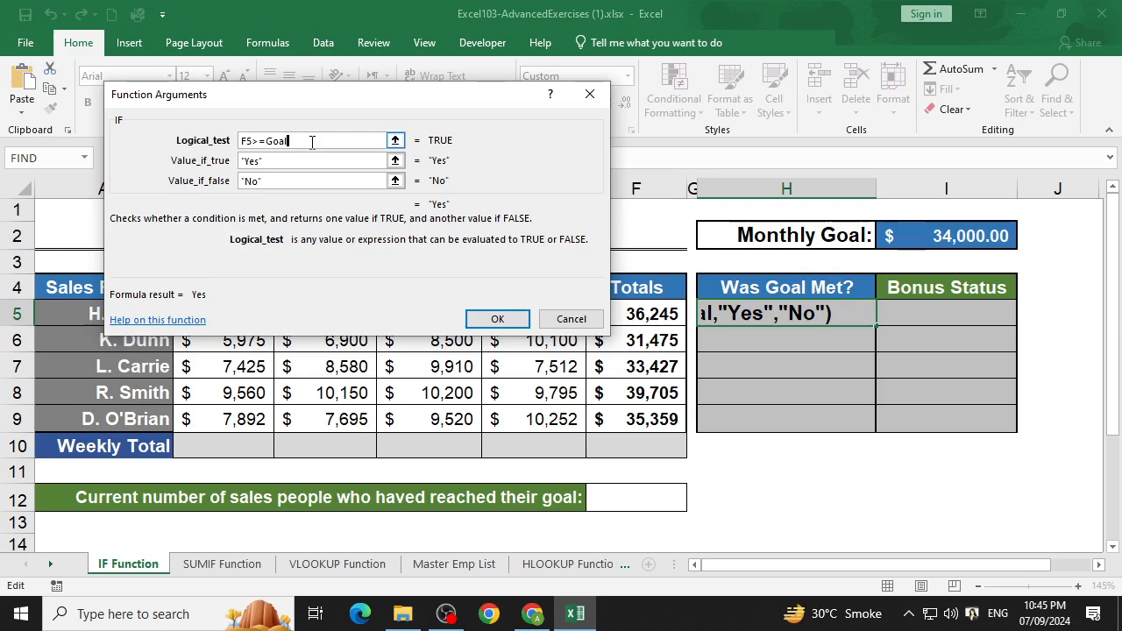
left_click(497, 320)
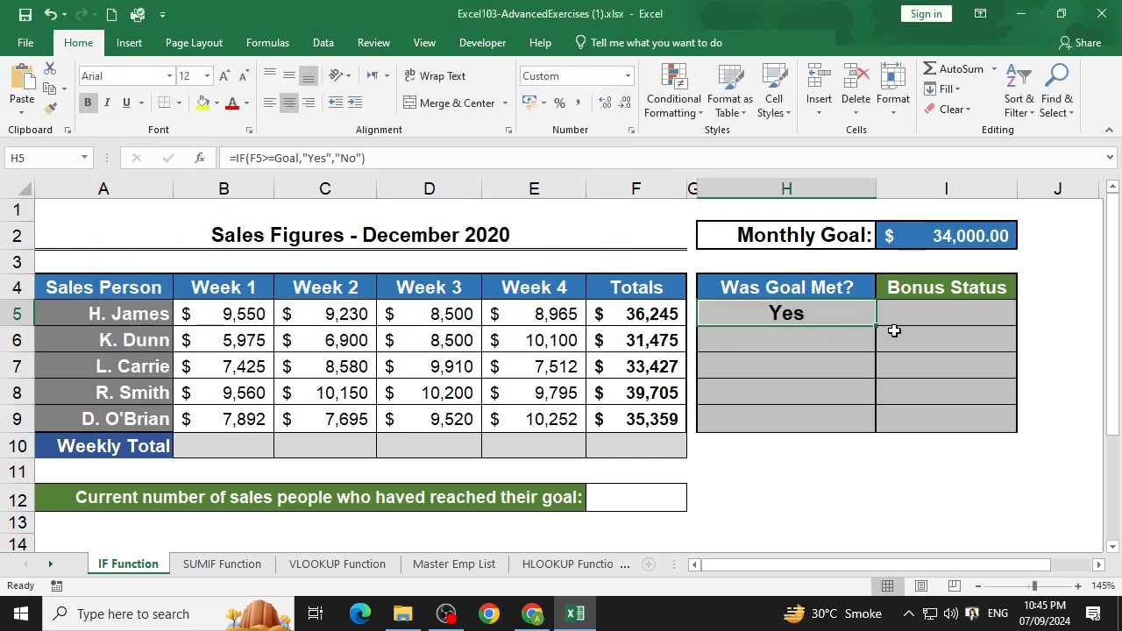
left_click_drag(878, 328, 880, 428)
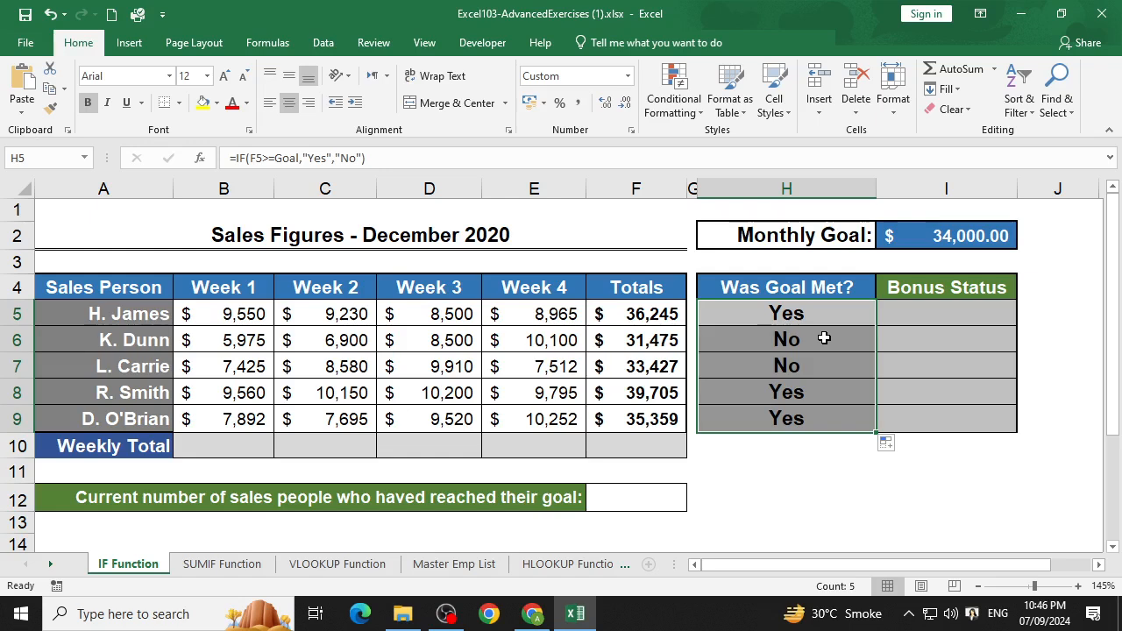
- Start an AND function in the empty cell C14 below the table, with its arguments dialog clear of the weekly figures
left_click(896, 319)
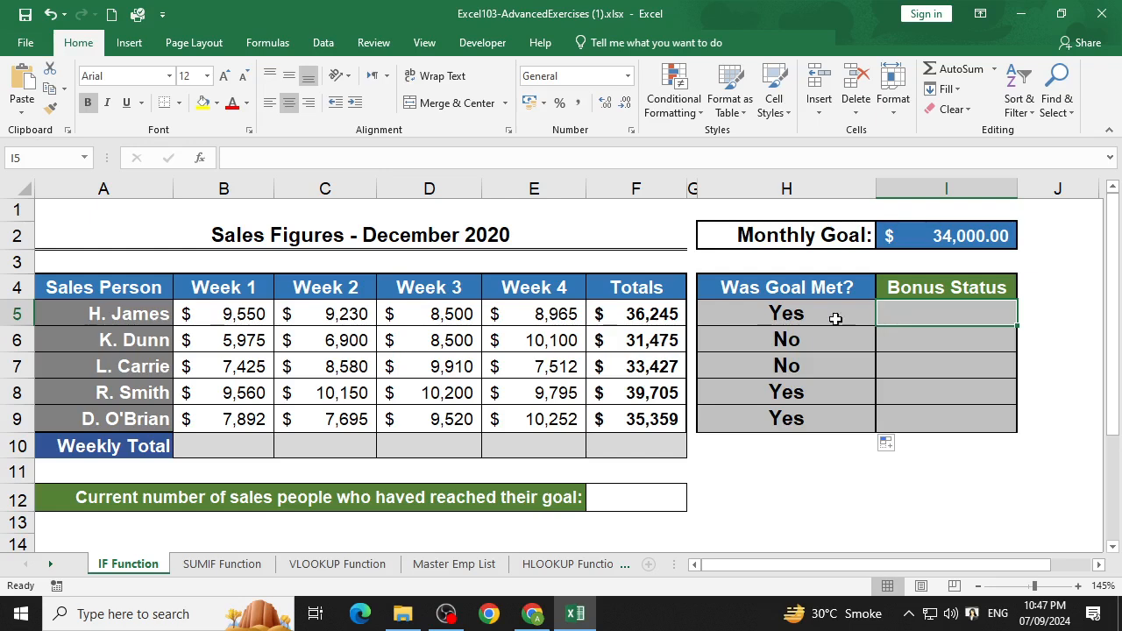
scroll(459, 455, "down", 1)
scroll(459, 454, "down", 3)
left_click(263, 388)
left_click(326, 408)
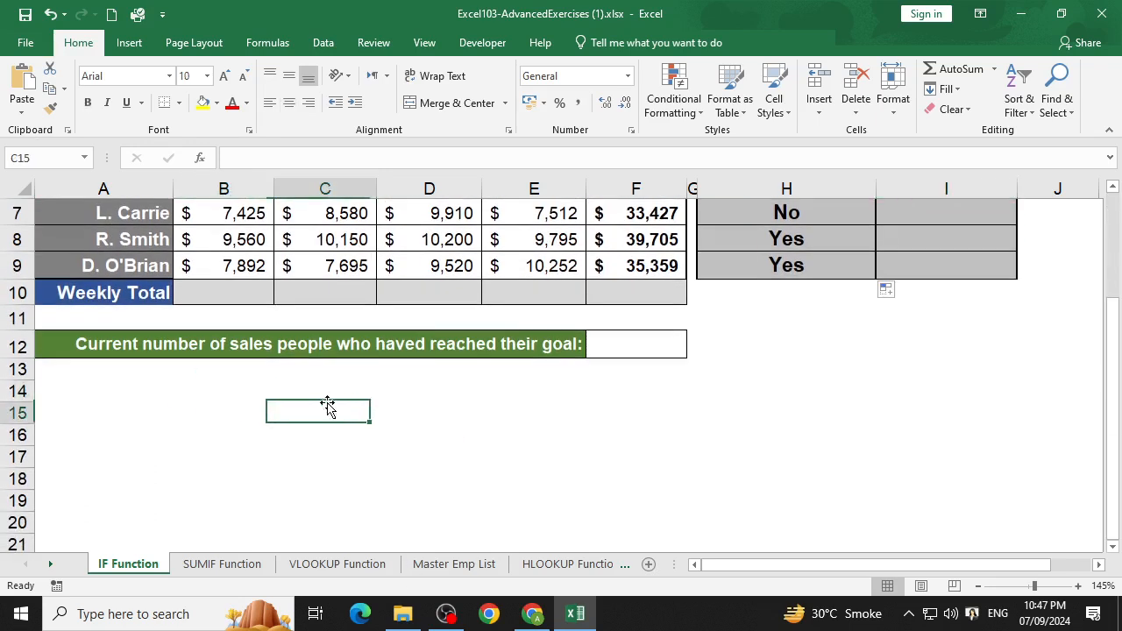
scroll(392, 403, "up", 2)
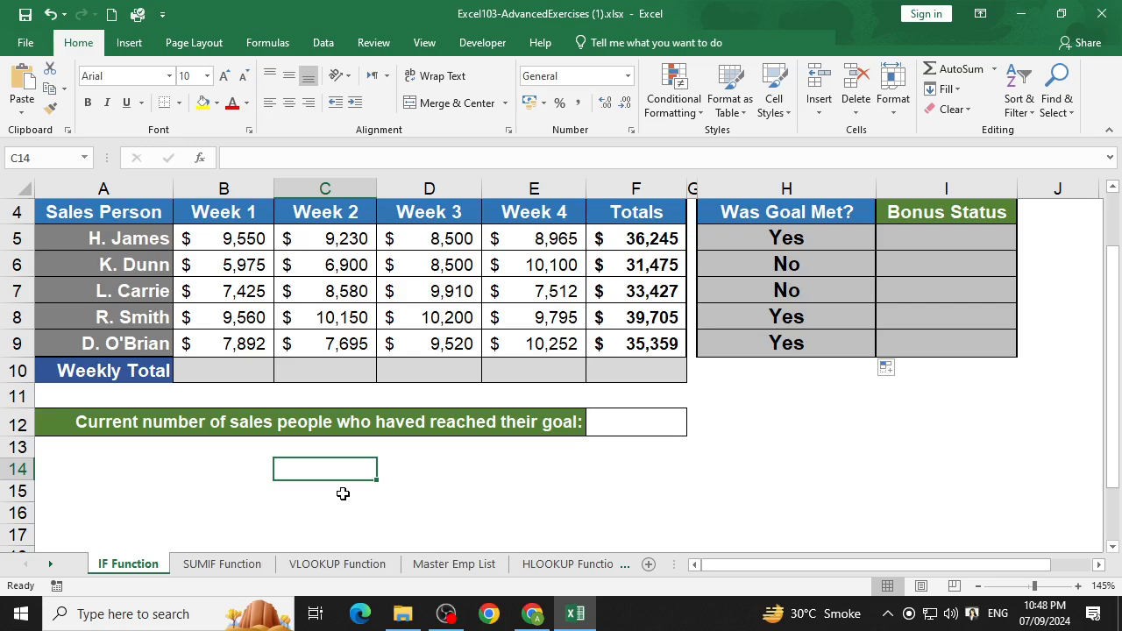
type("=and")
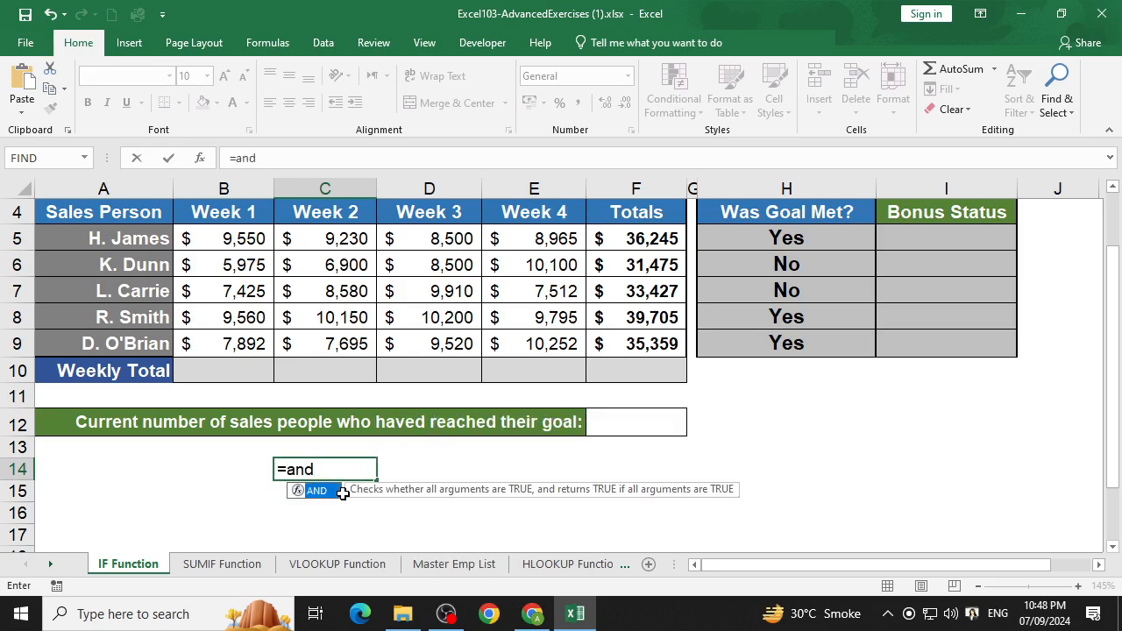
double_click(343, 491)
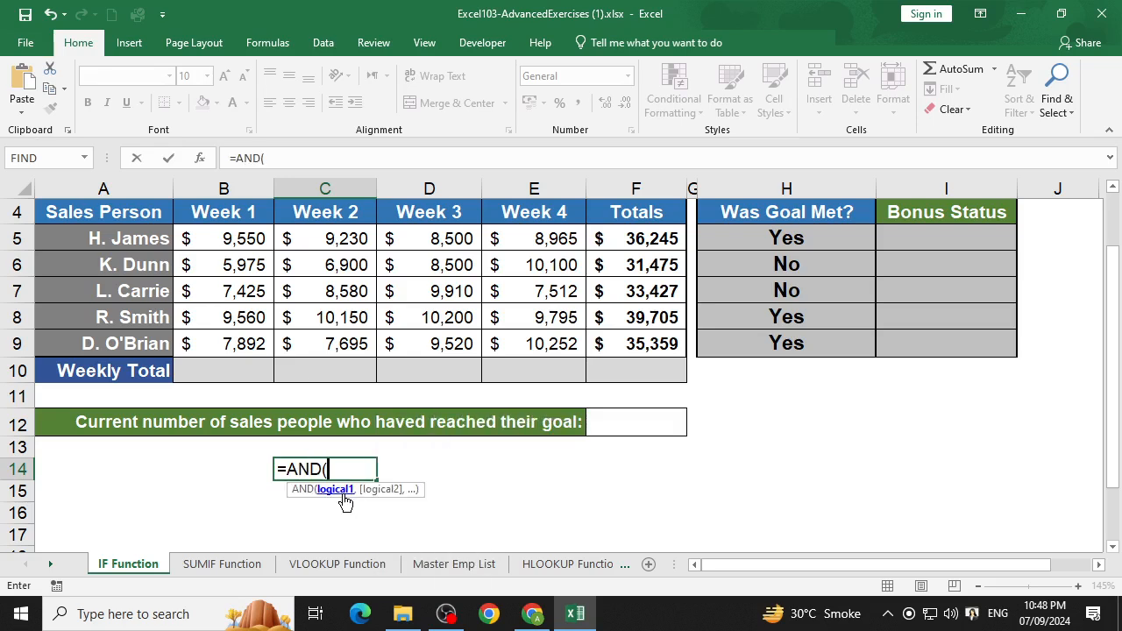
left_click(204, 159)
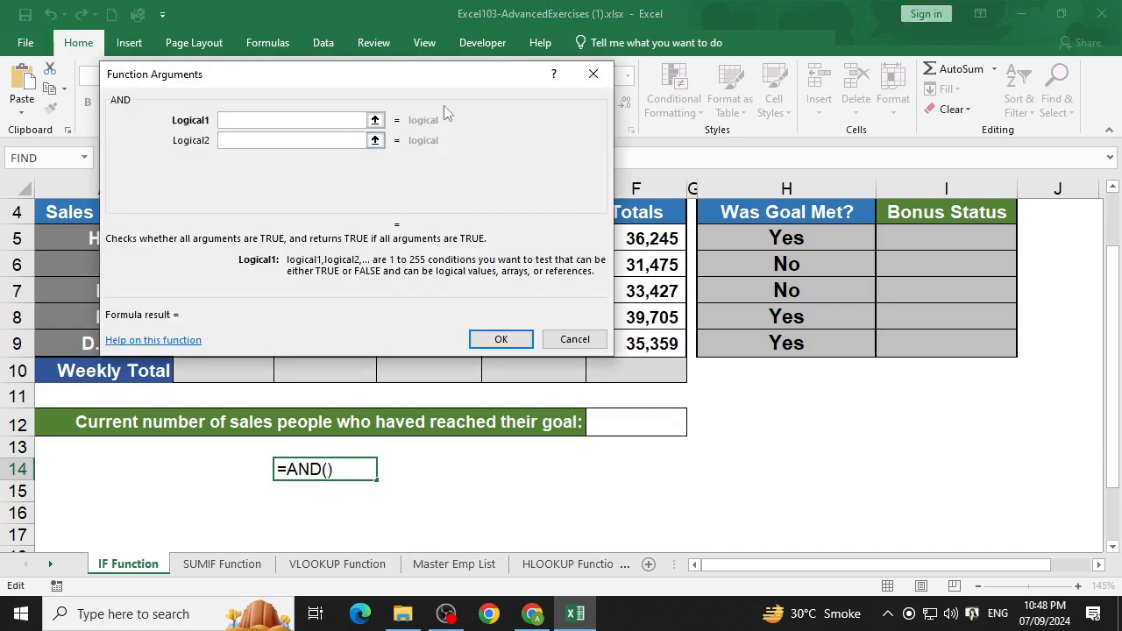
left_click_drag(456, 79, 760, 175)
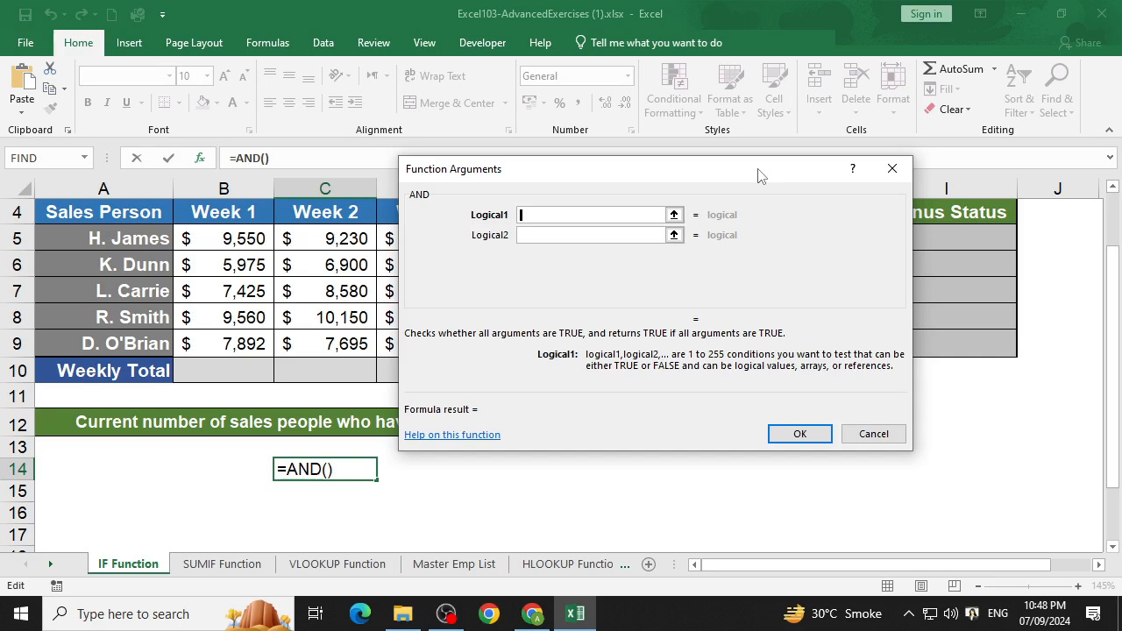
left_click_drag(760, 175, 858, 229)
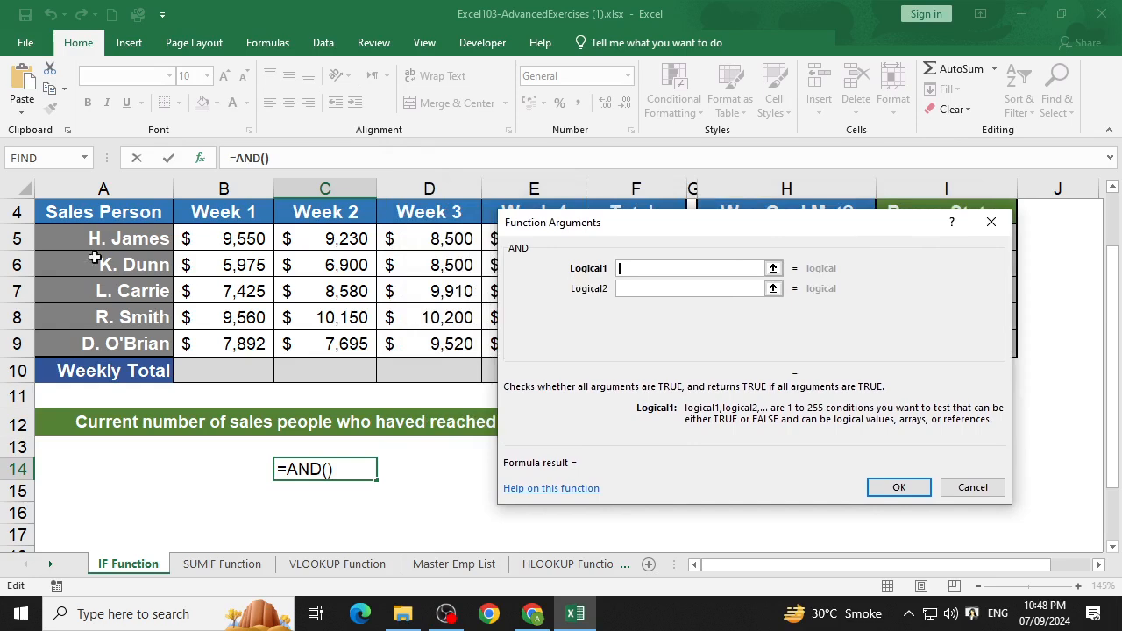
- Set the AND function's first condition to B5>=8000, picking the Week 1 cell as the reference
left_click(228, 239)
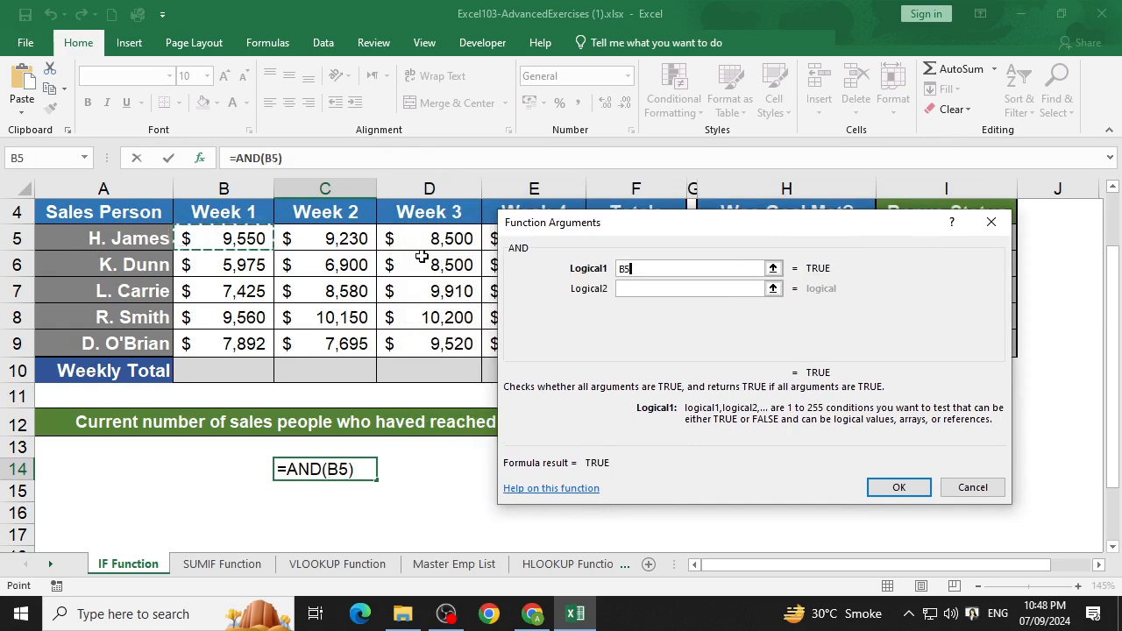
type(">=8")
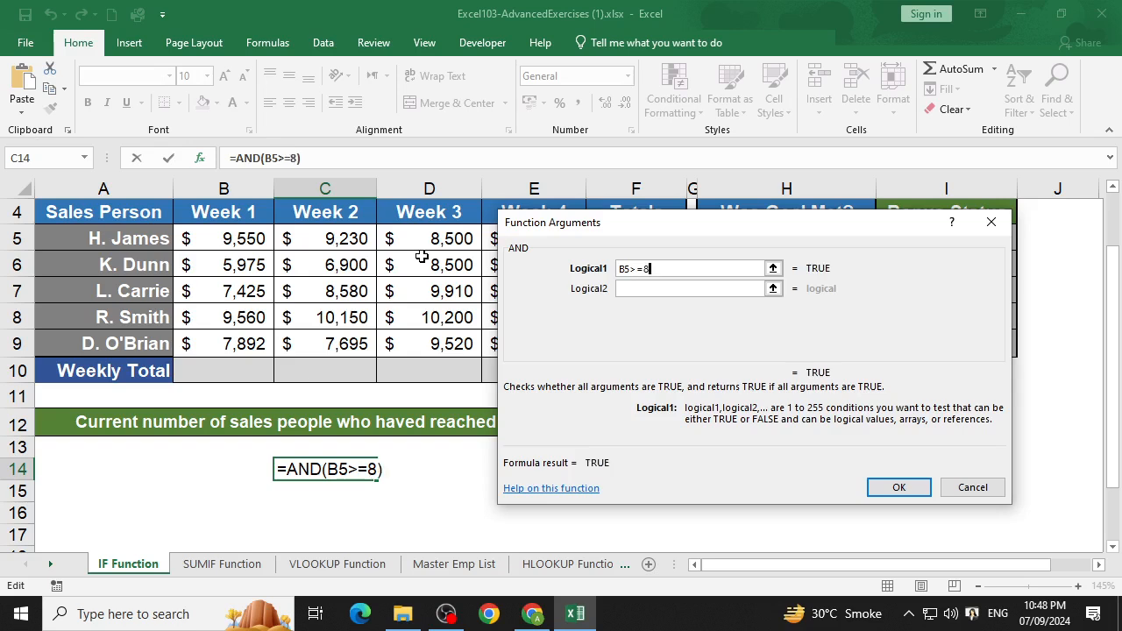
type("000")
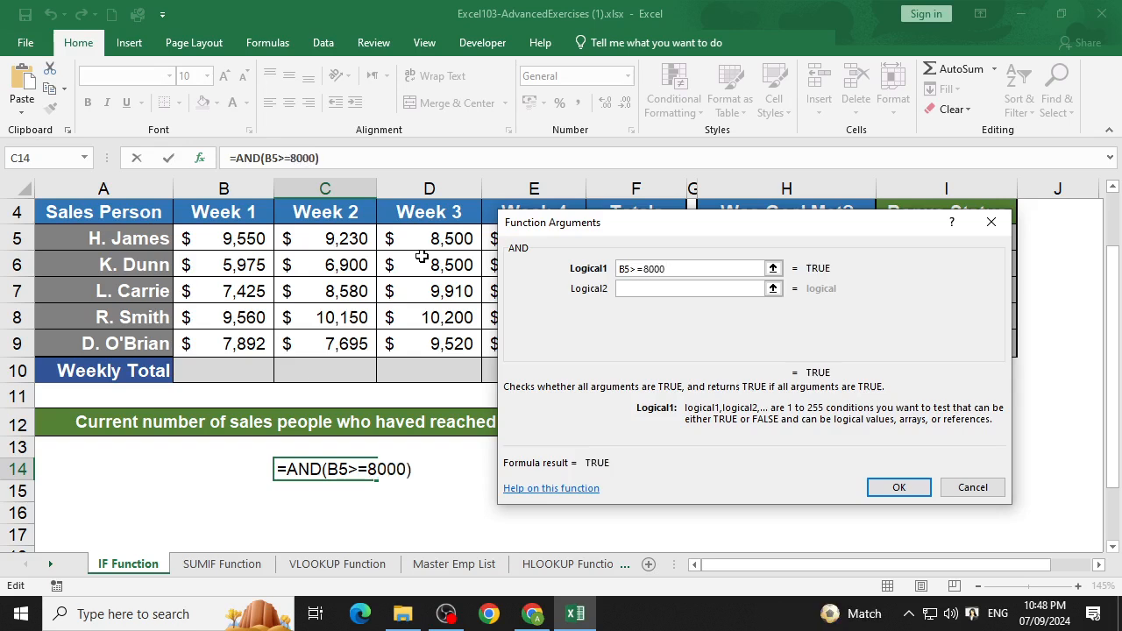
- Set the second condition to C5>=8000, reusing the comparison copied from the first condition
left_click(684, 288)
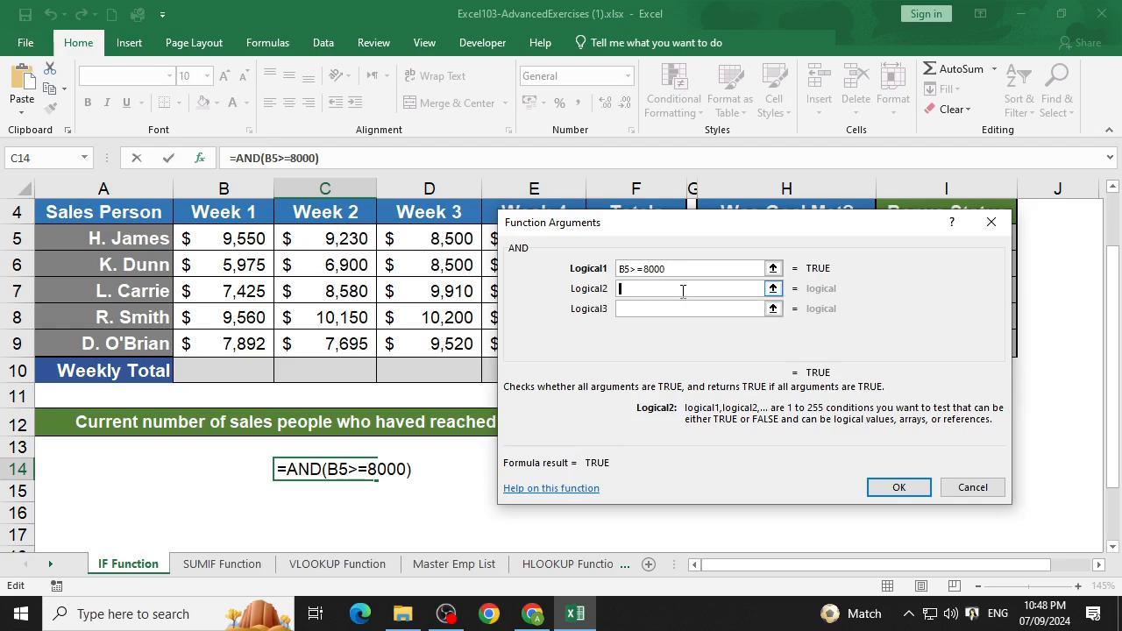
left_click(333, 245)
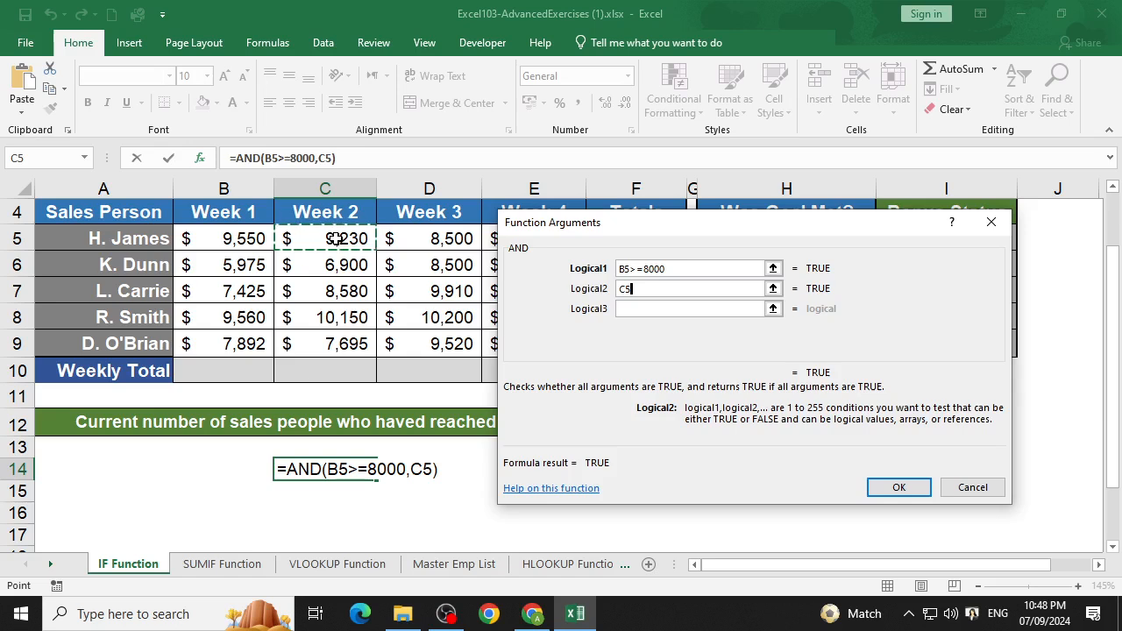
left_click(670, 271)
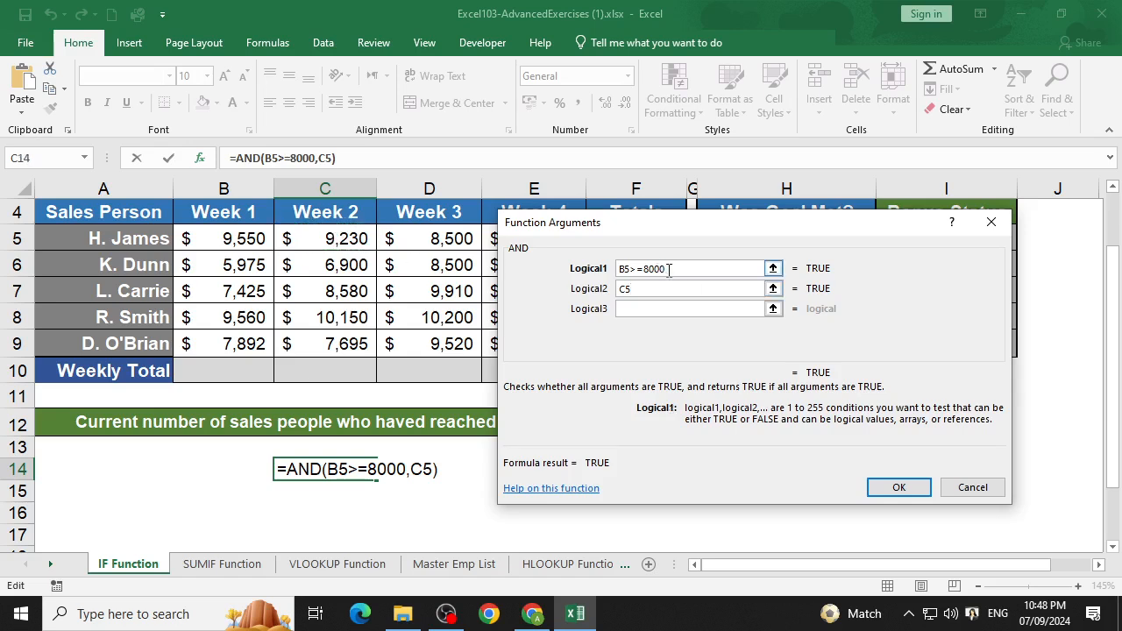
left_click_drag(666, 269, 637, 274)
key("ctrl+c")
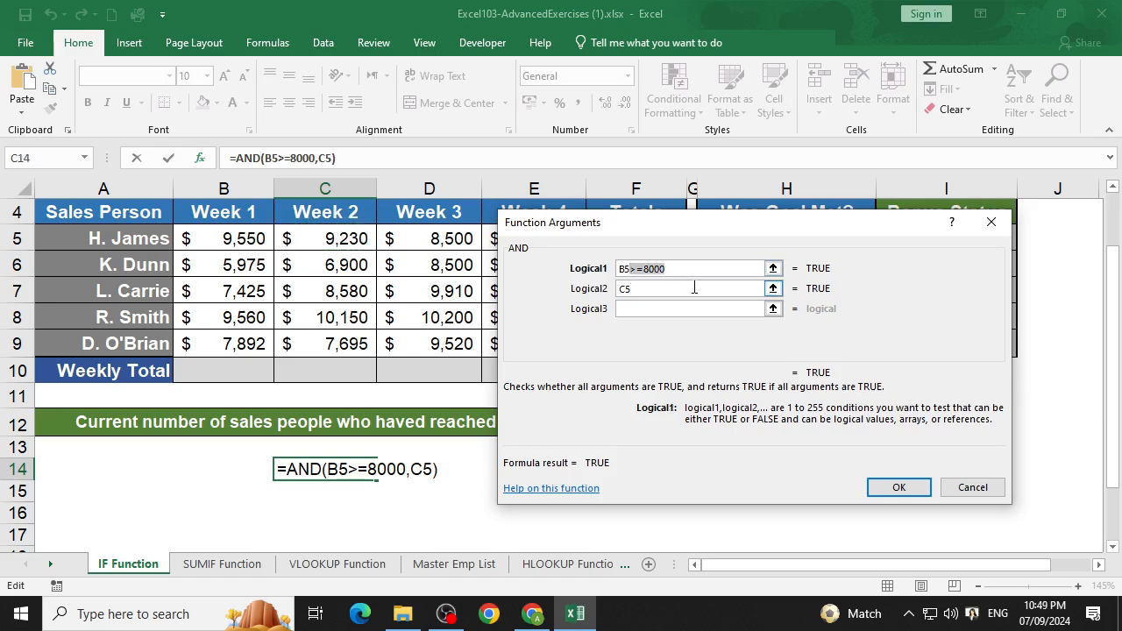
left_click(665, 289)
key("ctrl+v")
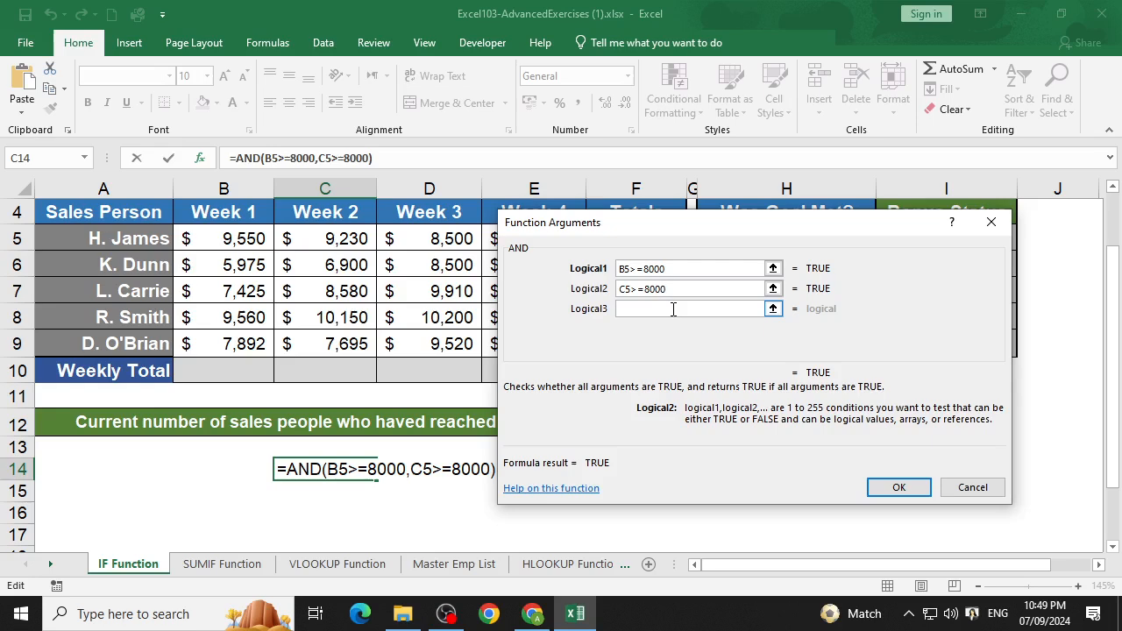
- Set the third condition to D5>=8000, picking the Week 3 cell and uncovering the Week 4 column
left_click(671, 309)
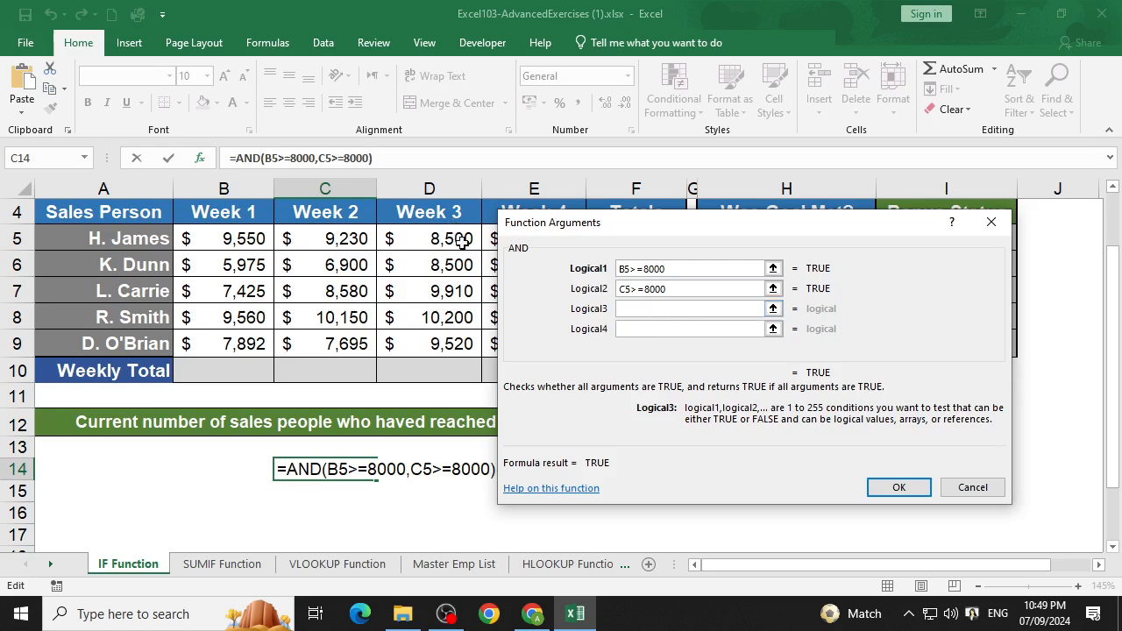
left_click(430, 239)
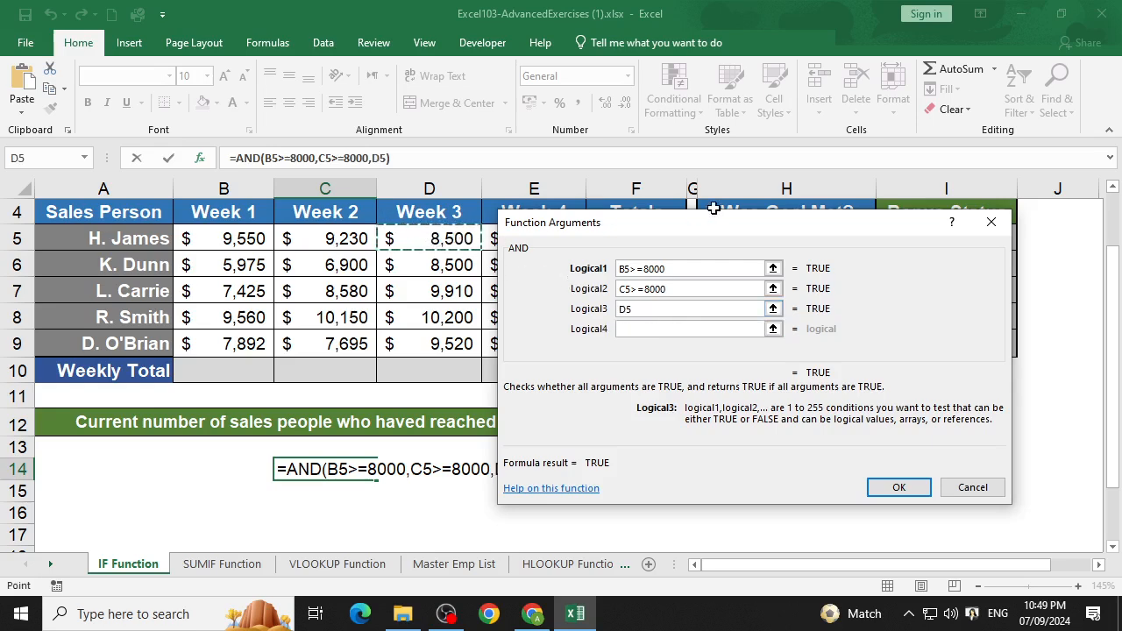
left_click_drag(721, 232, 600, 335)
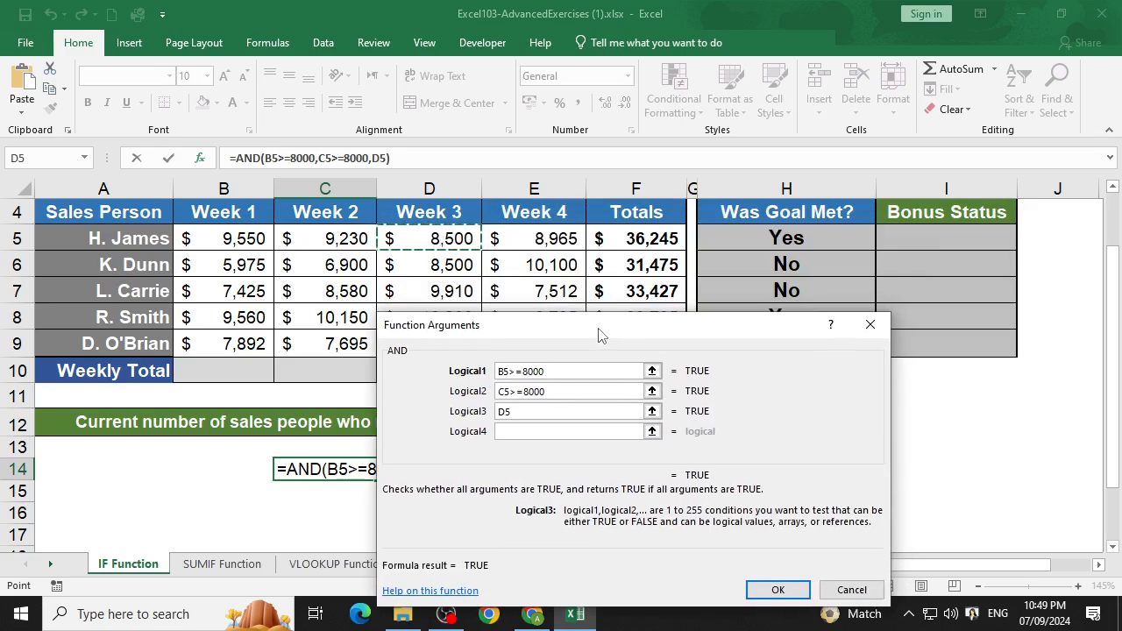
type(">=8000")
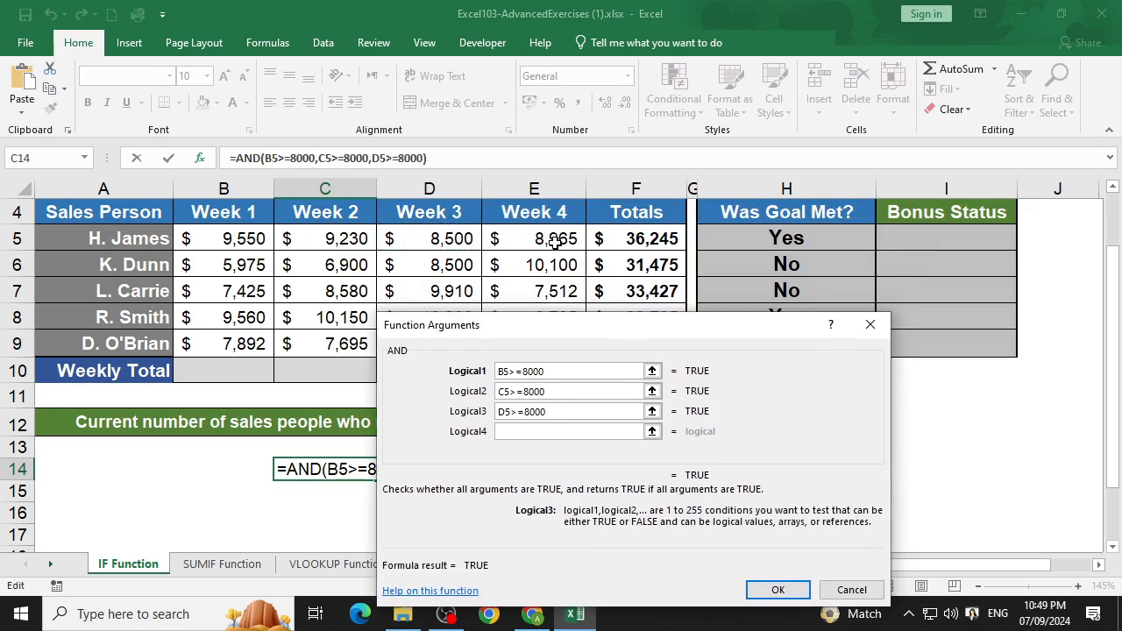
- Set the fourth condition to E5>=8000 and confirm the AND function in C14
left_click(576, 434)
left_click(566, 238)
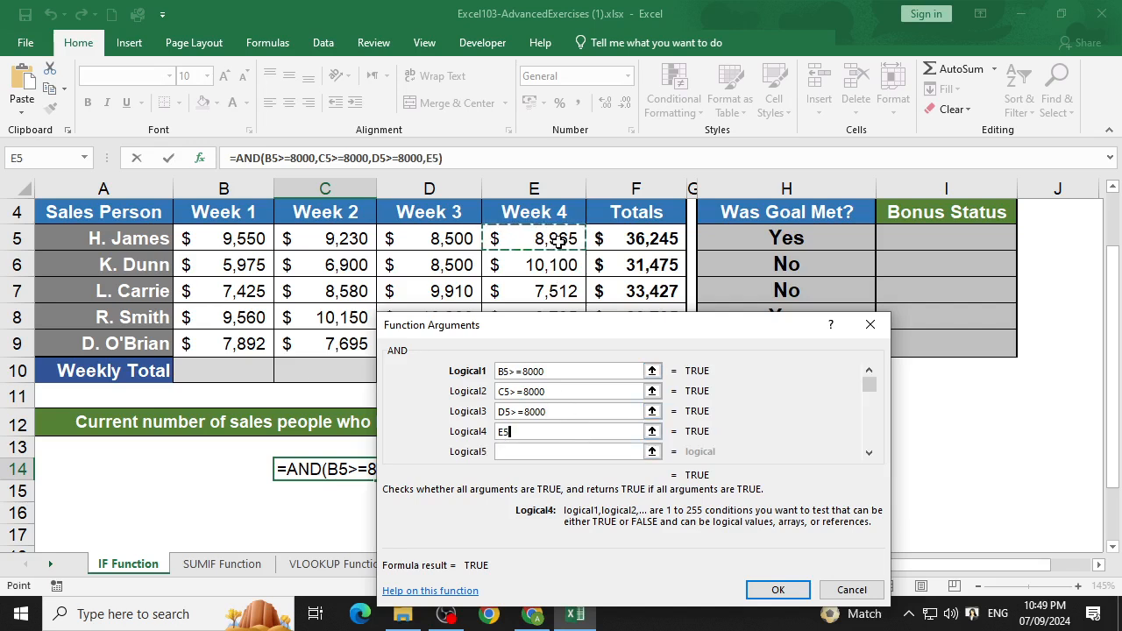
type(">=8000")
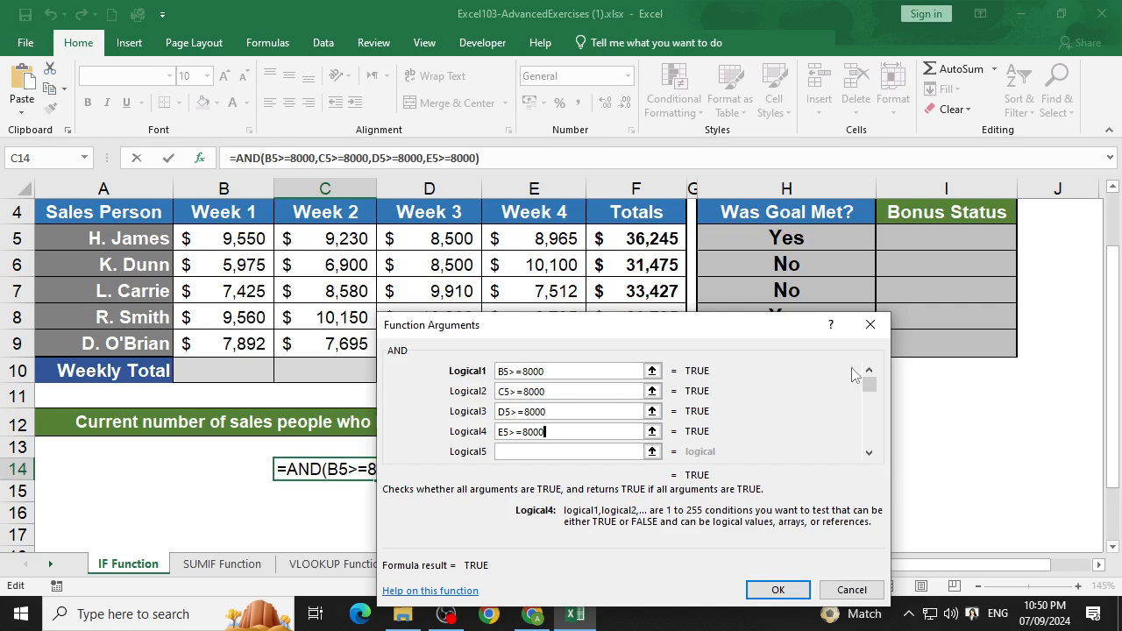
left_click(798, 593)
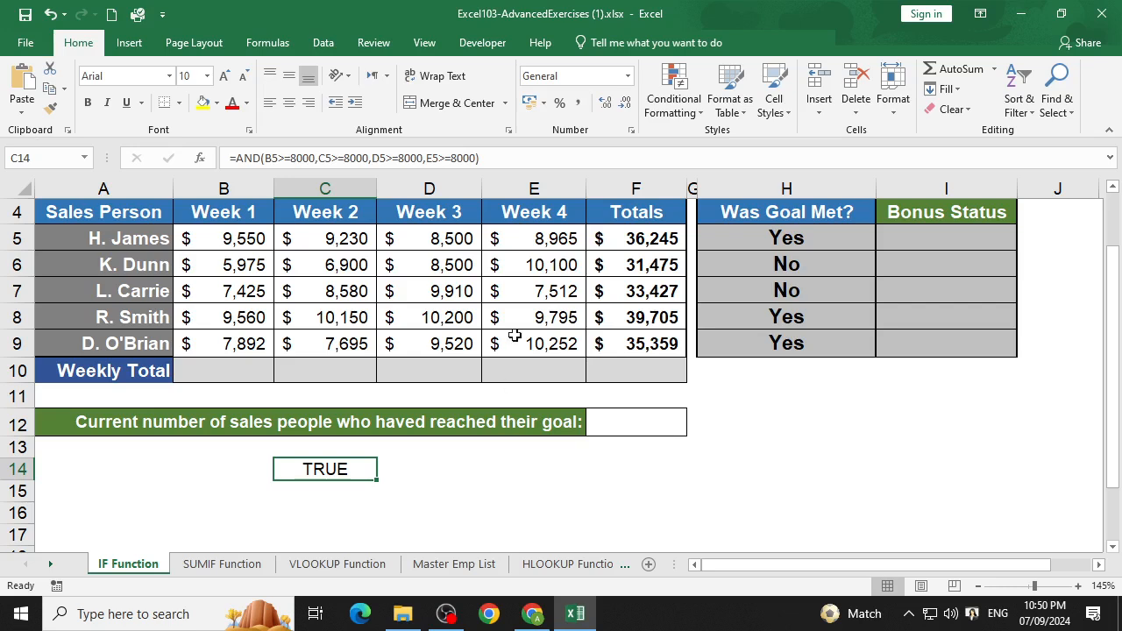
- Change the Week 3 sales figure in D5 to 7000 to test the AND formula
left_click(469, 239)
type("7000")
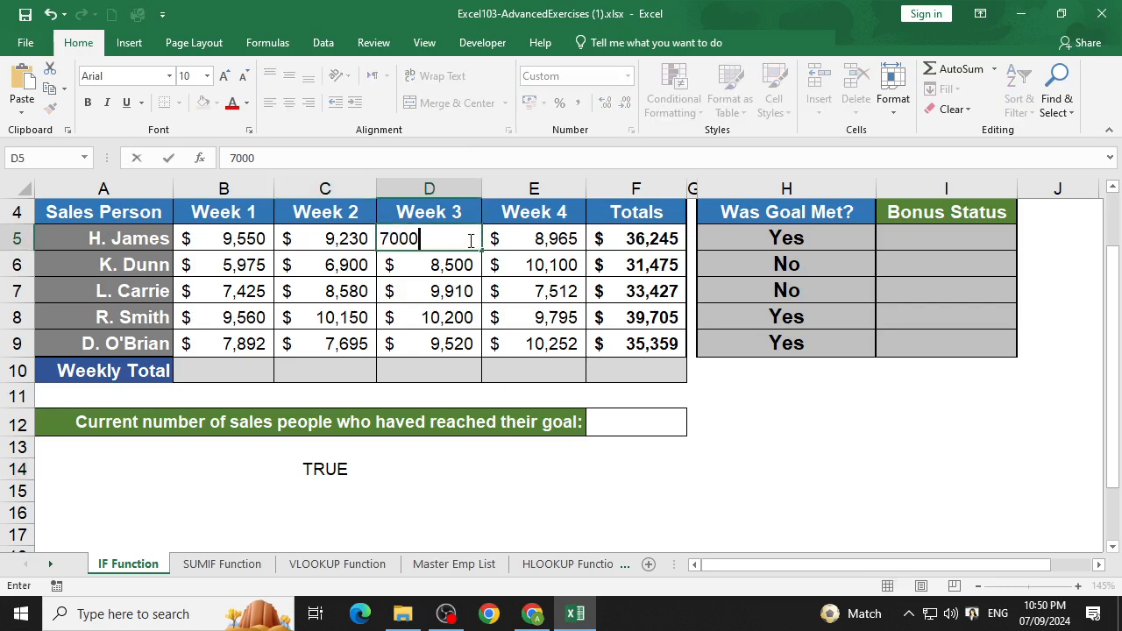
key("Return")
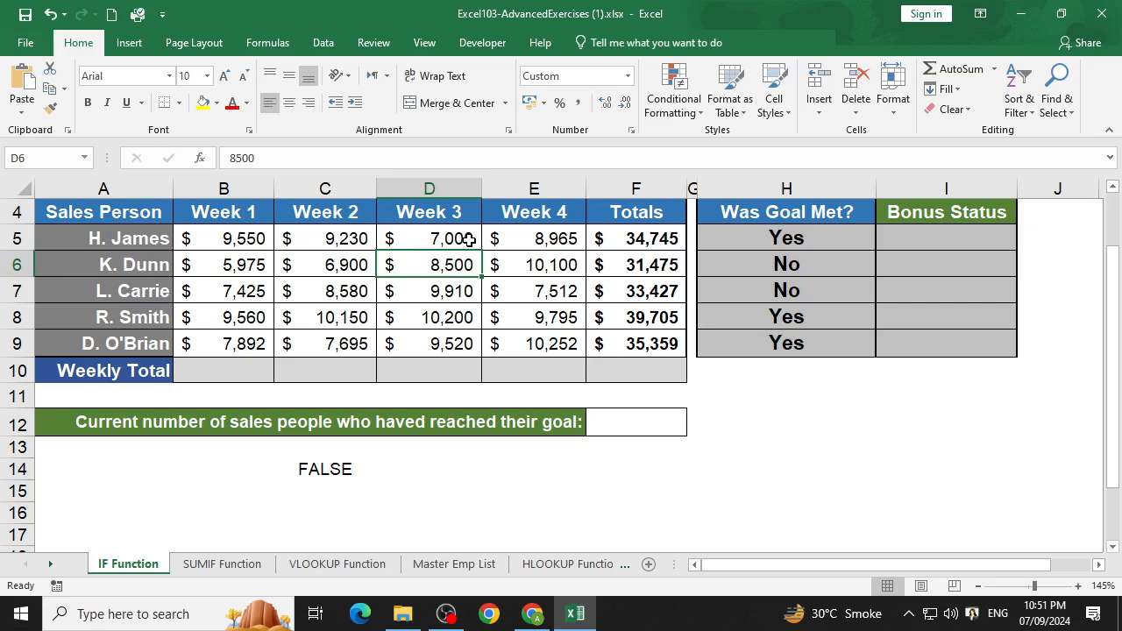
- Start an AND function in C15 and open its Function Arguments dialog, keeping the weekly sales cells of row 5 uncovered
left_click(335, 487)
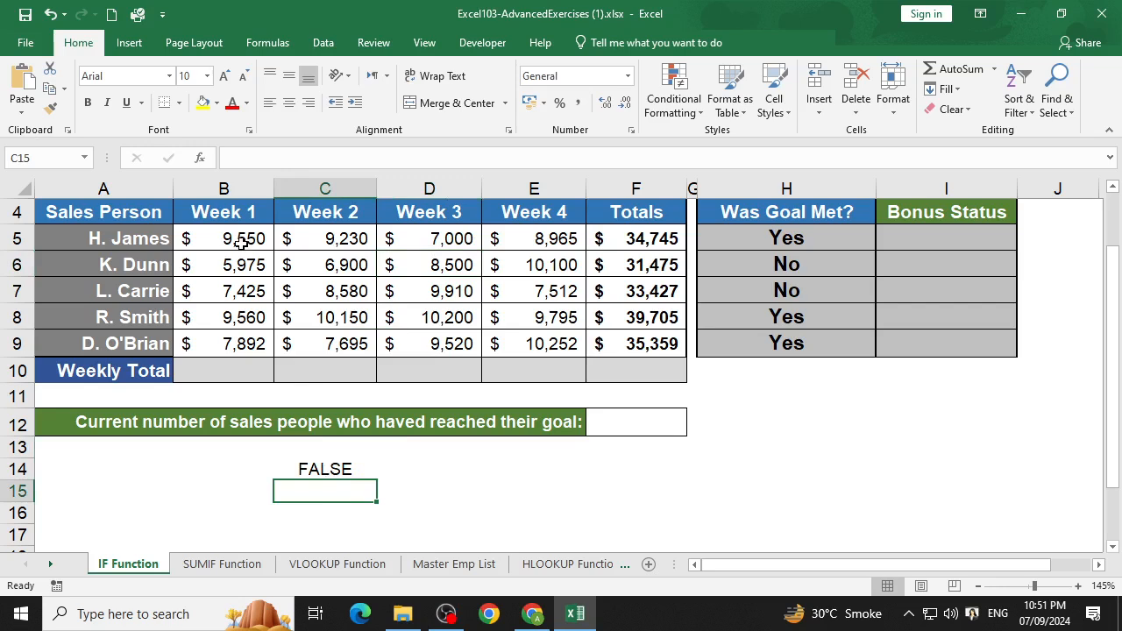
left_click_drag(242, 244, 550, 233)
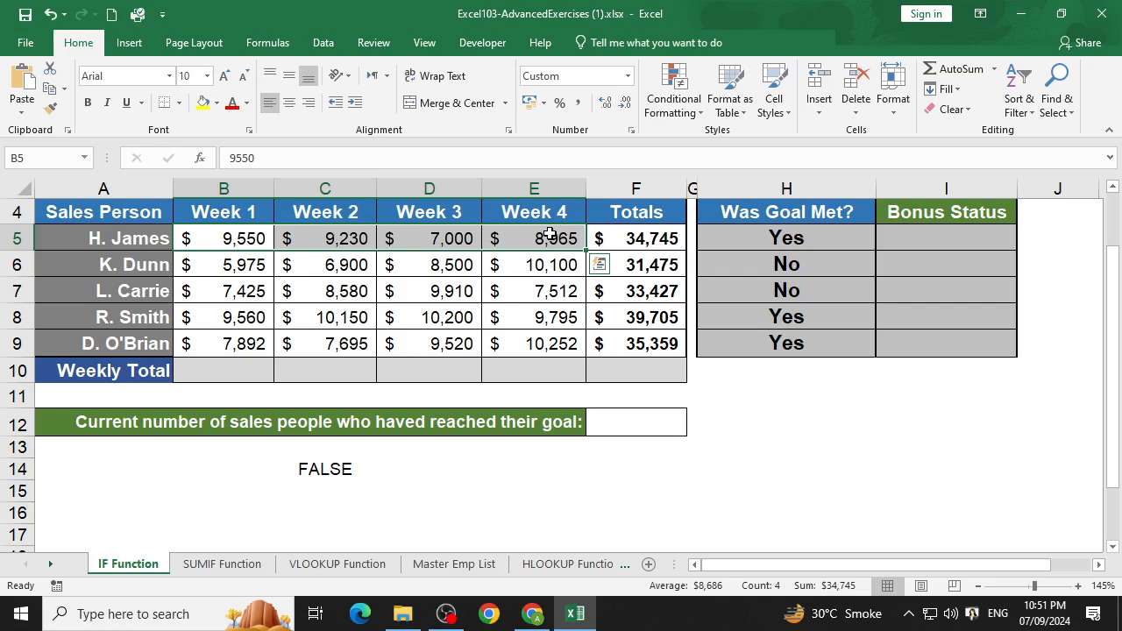
left_click(324, 486)
type("=")
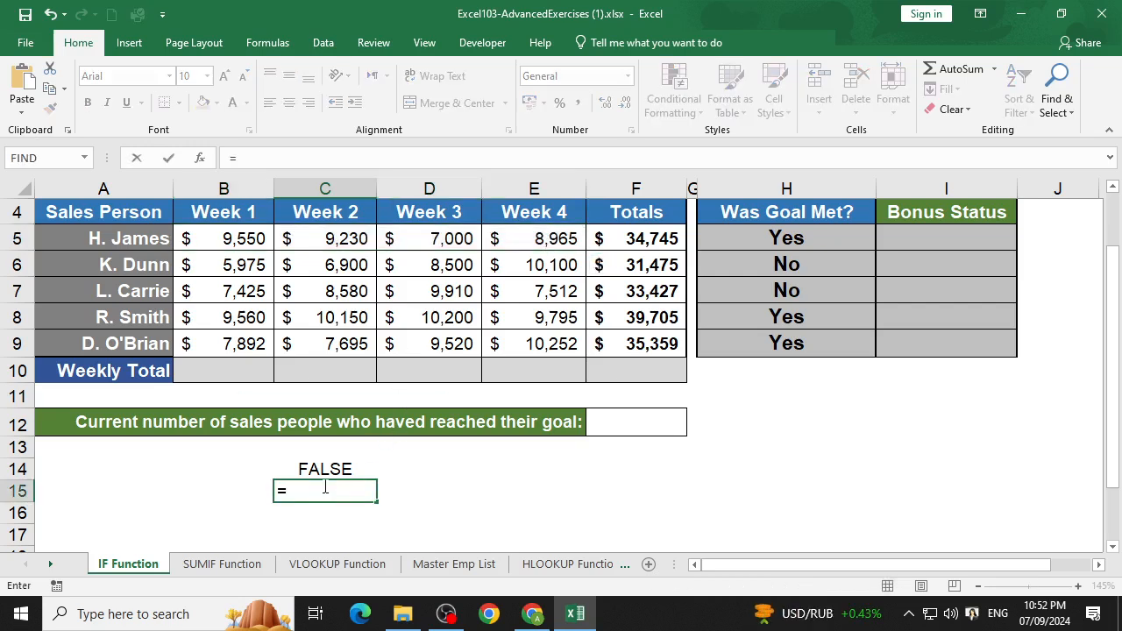
type("and")
key("Tab")
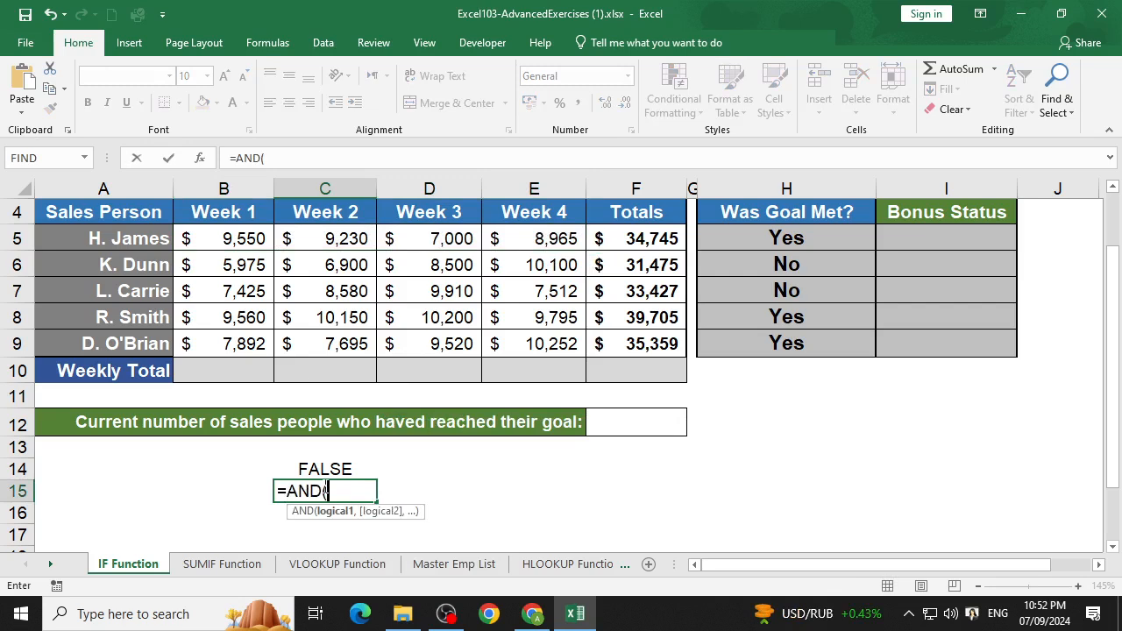
left_click(198, 160)
left_click_drag(587, 310, 691, 108)
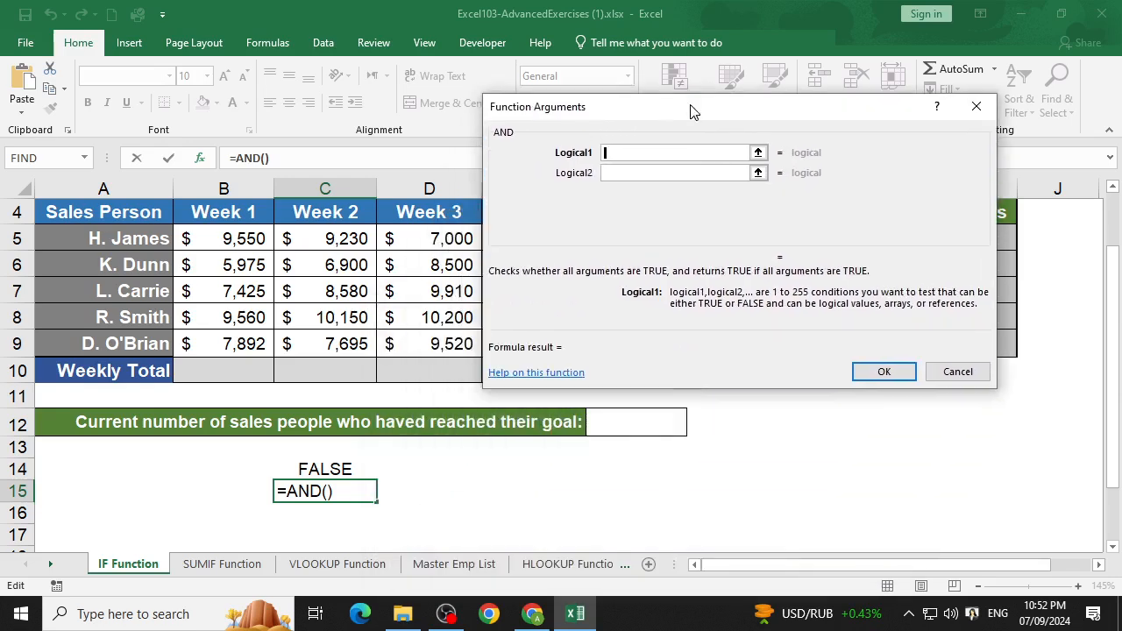
- Set the first condition to MIN(B5:E5)>=8000 and confirm the AND function in C15
left_click(666, 154)
type("m")
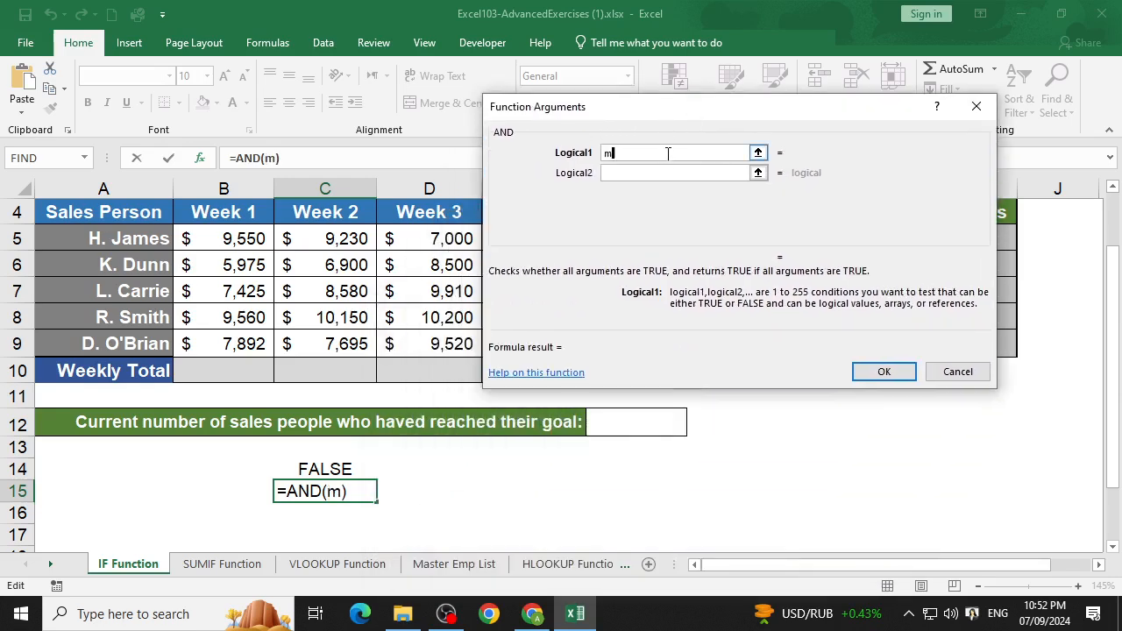
type("in(")
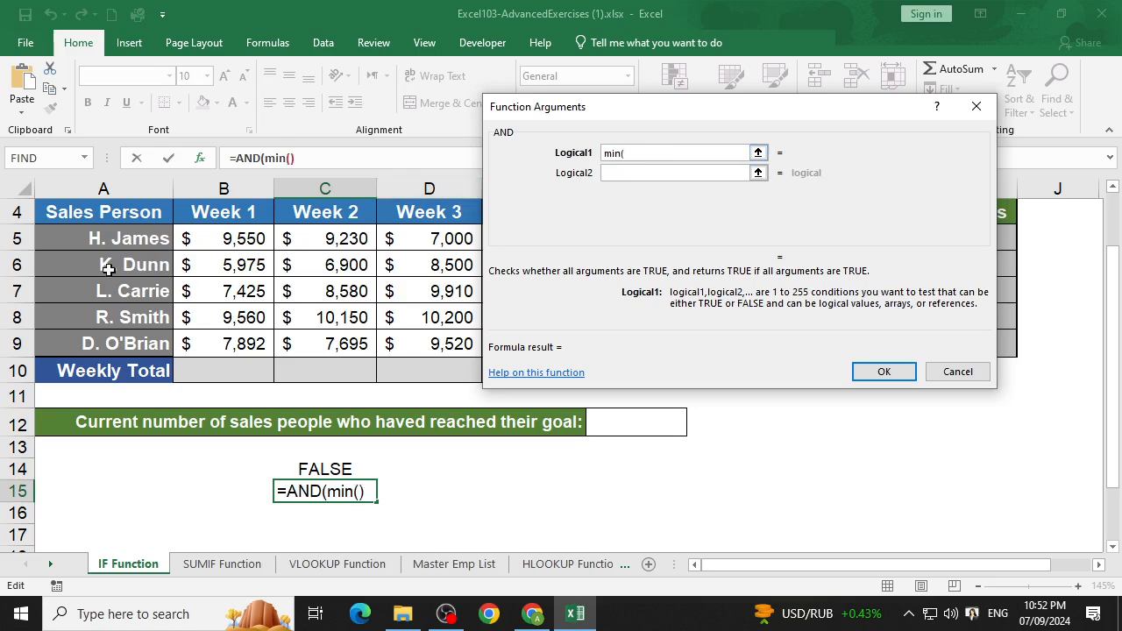
left_click_drag(209, 248, 520, 237)
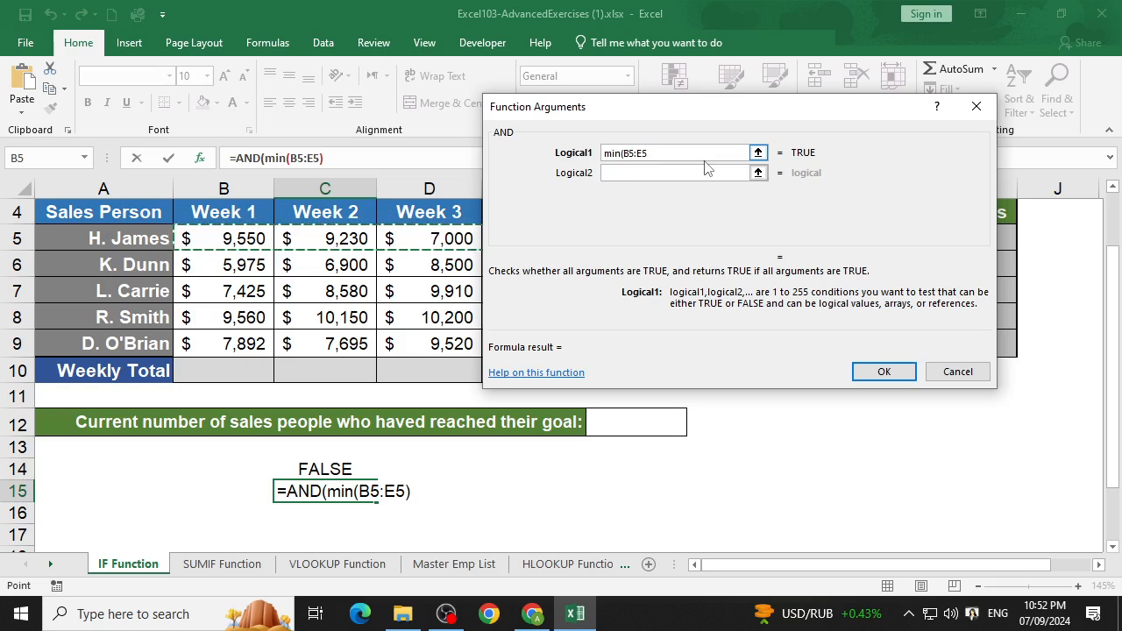
type(")")
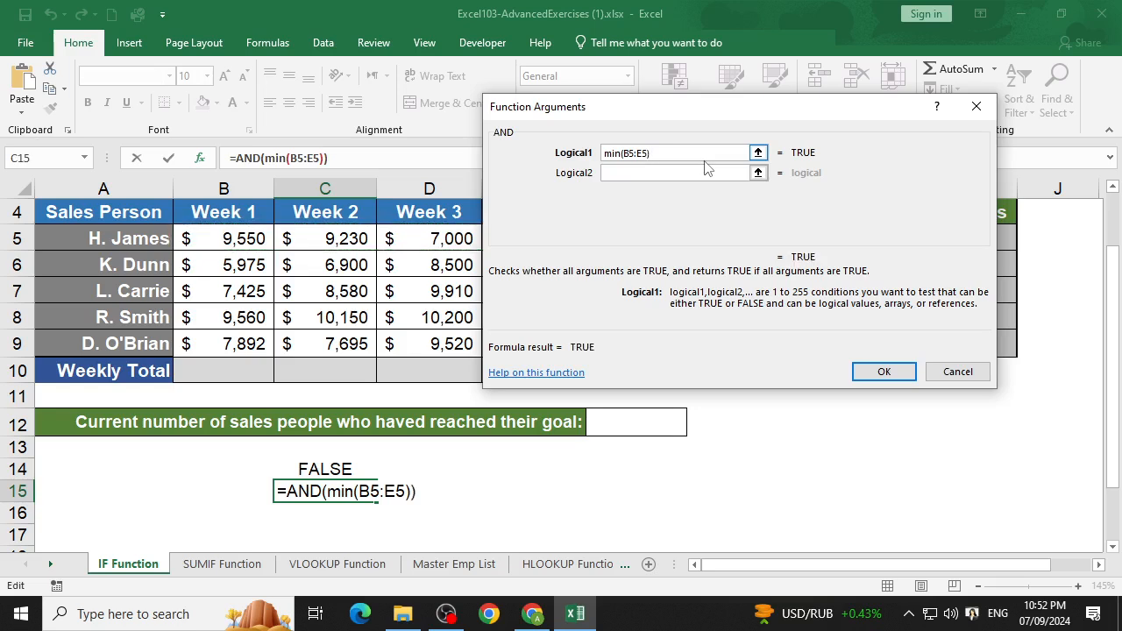
type(">=")
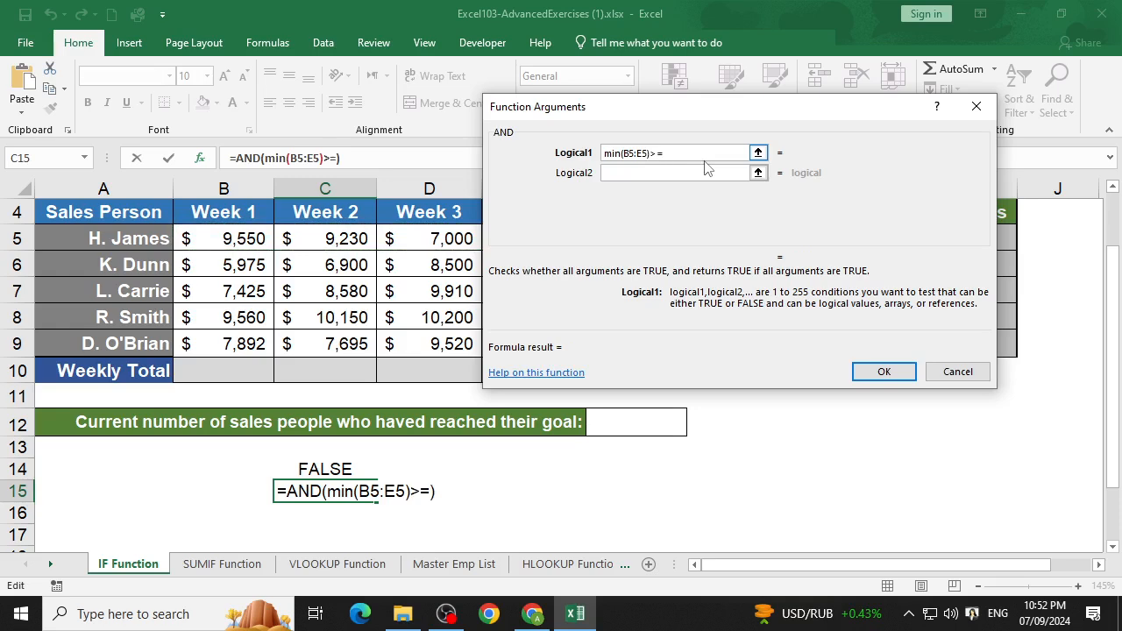
type("8000")
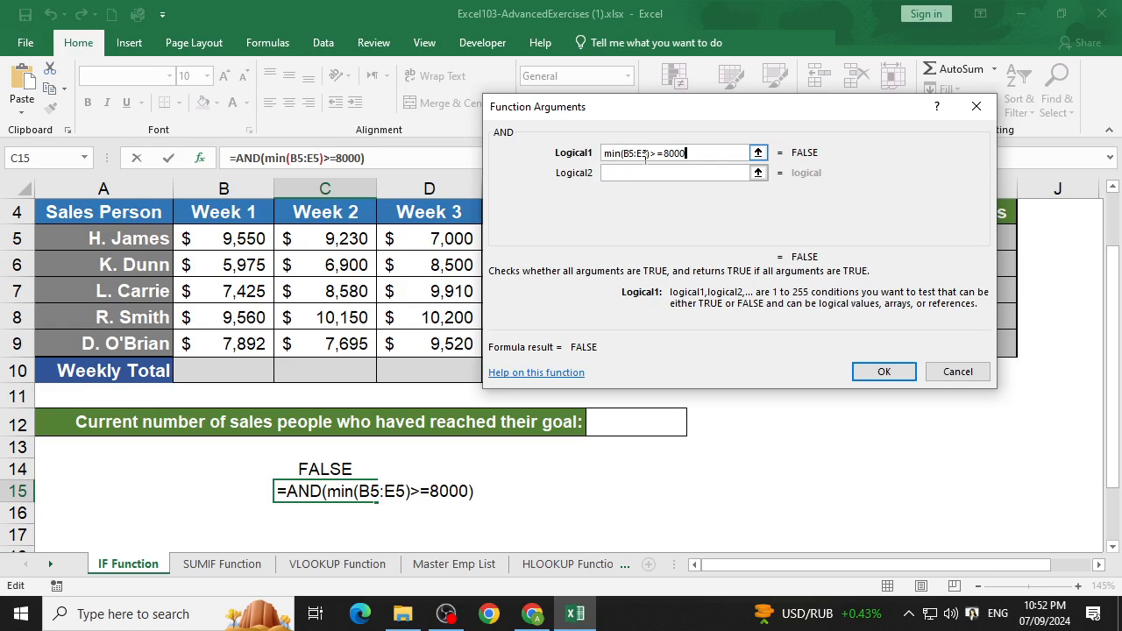
left_click(884, 371)
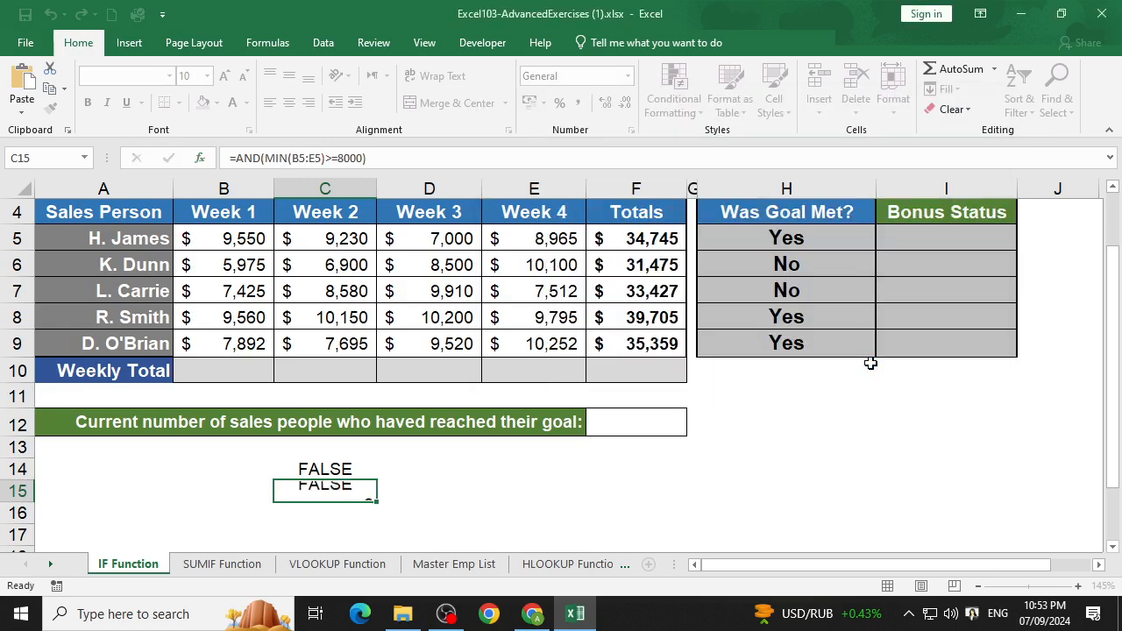
left_click(467, 516)
left_click(325, 492)
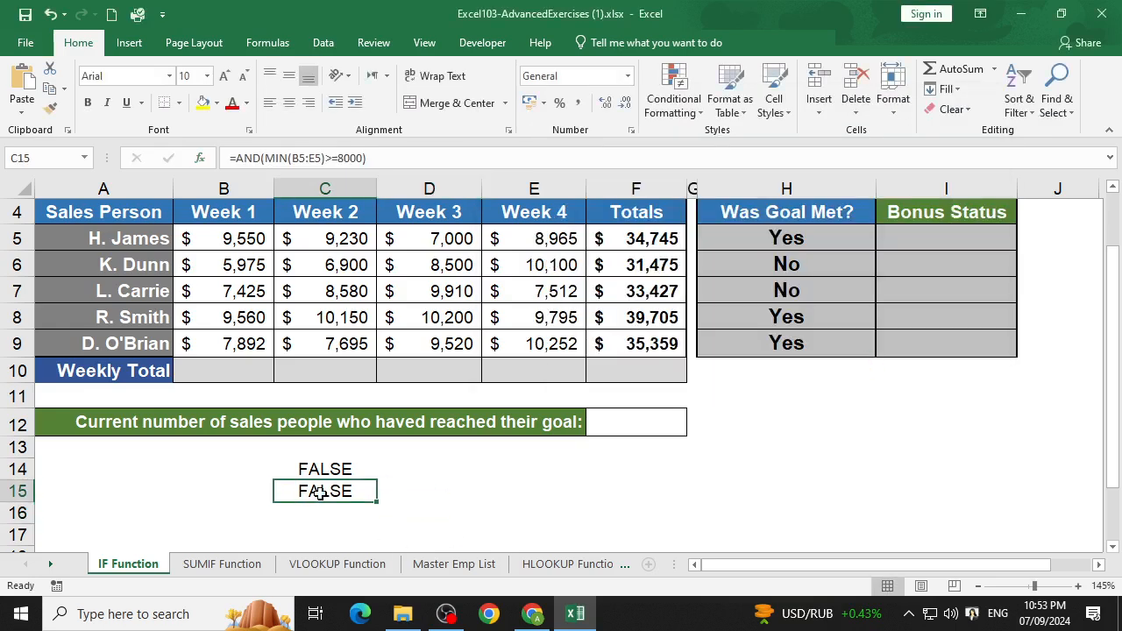
- Change the Week 3 sales figure in D5 to 8000 to test both AND formulas
left_click(465, 241)
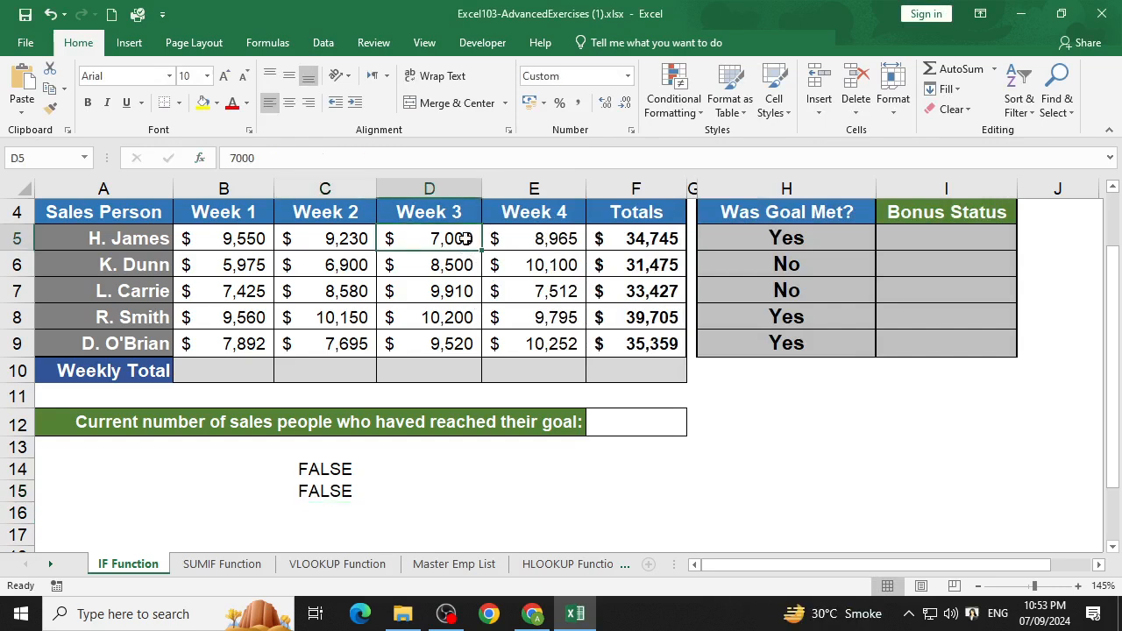
type("8,000")
key("Return")
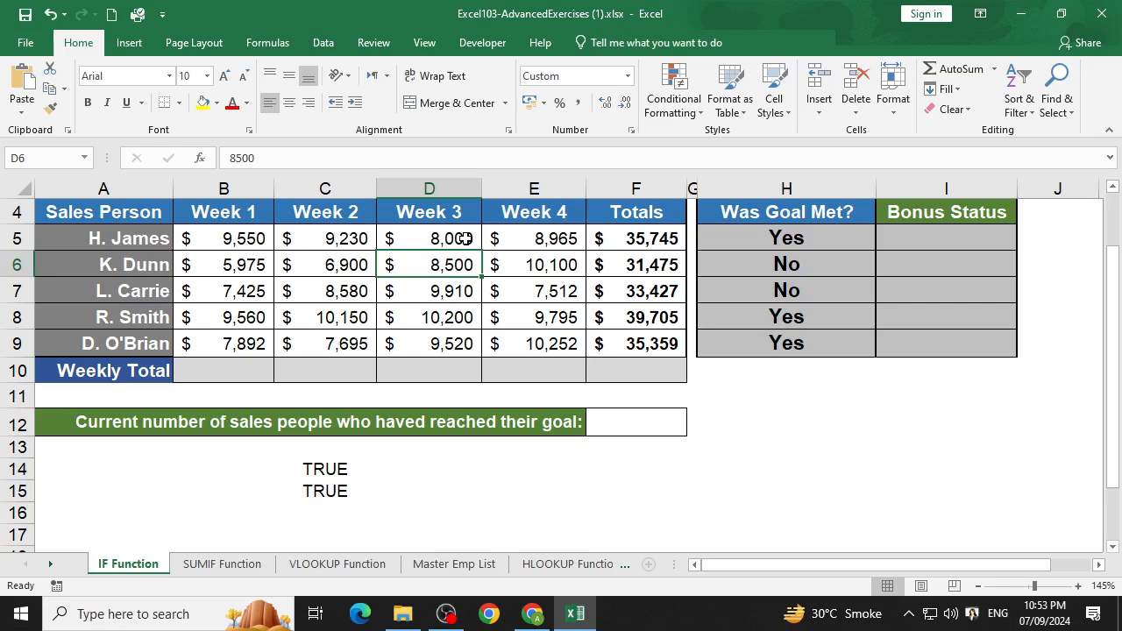
- Start an IF function in the first Bonus Status cell, I5, and open its Function Arguments dialog clear of row 5
left_click(954, 235)
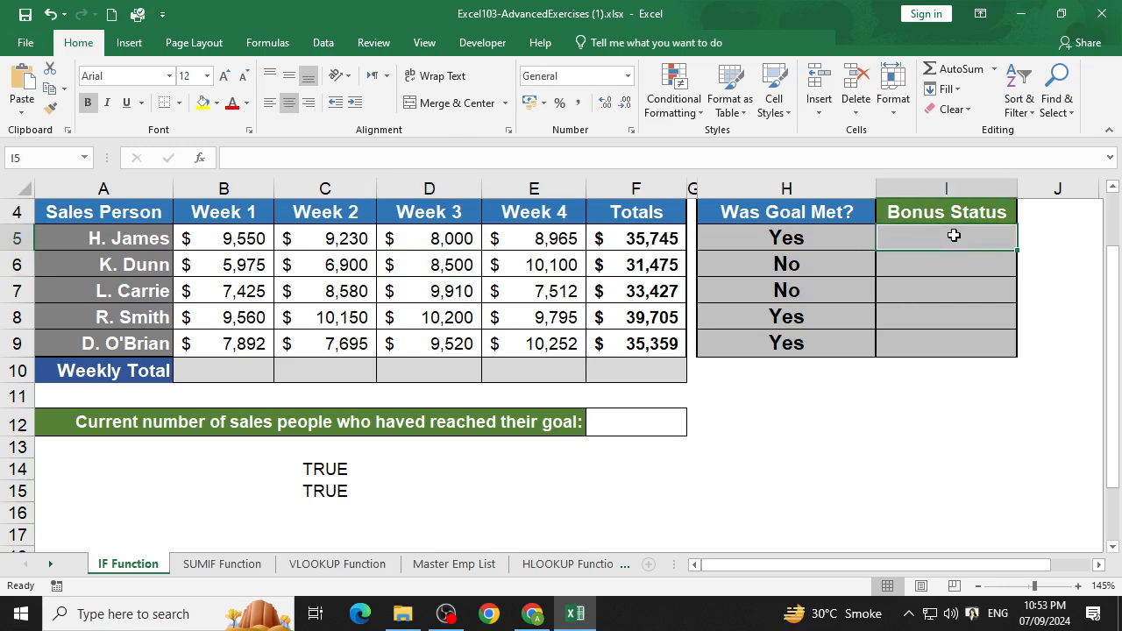
type("=if")
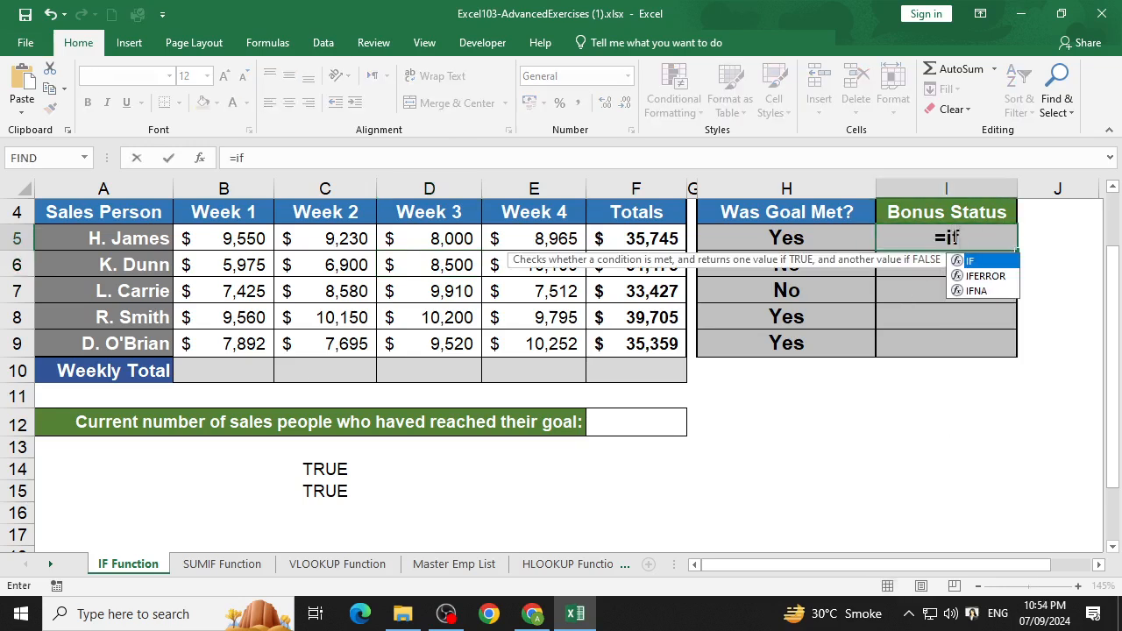
key("Tab")
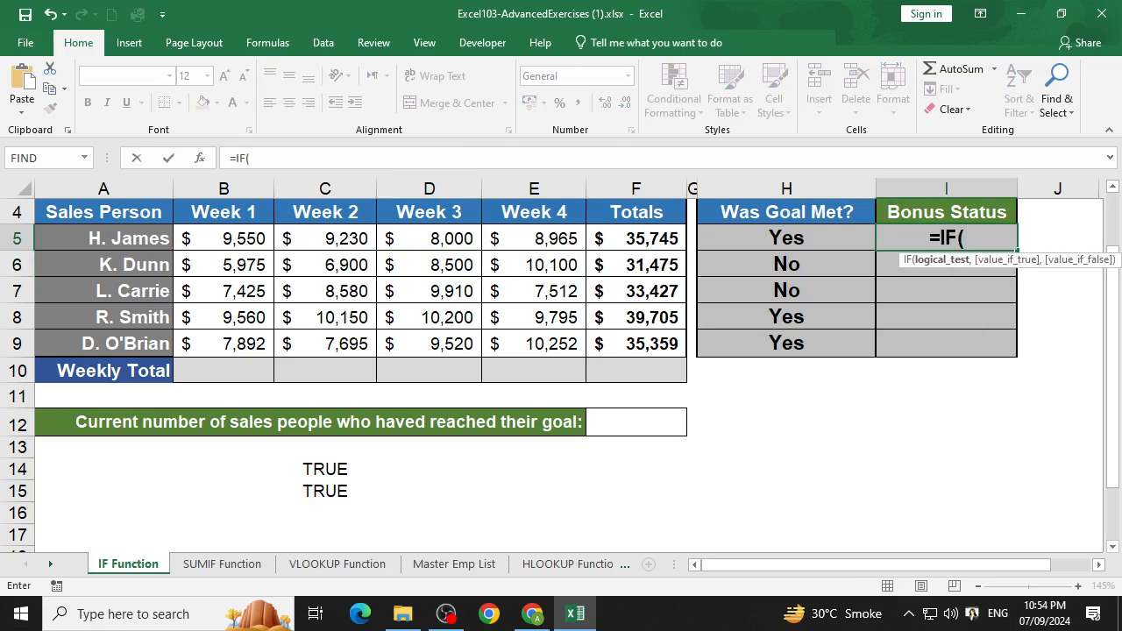
left_click(201, 158)
left_click_drag(611, 125, 513, 325)
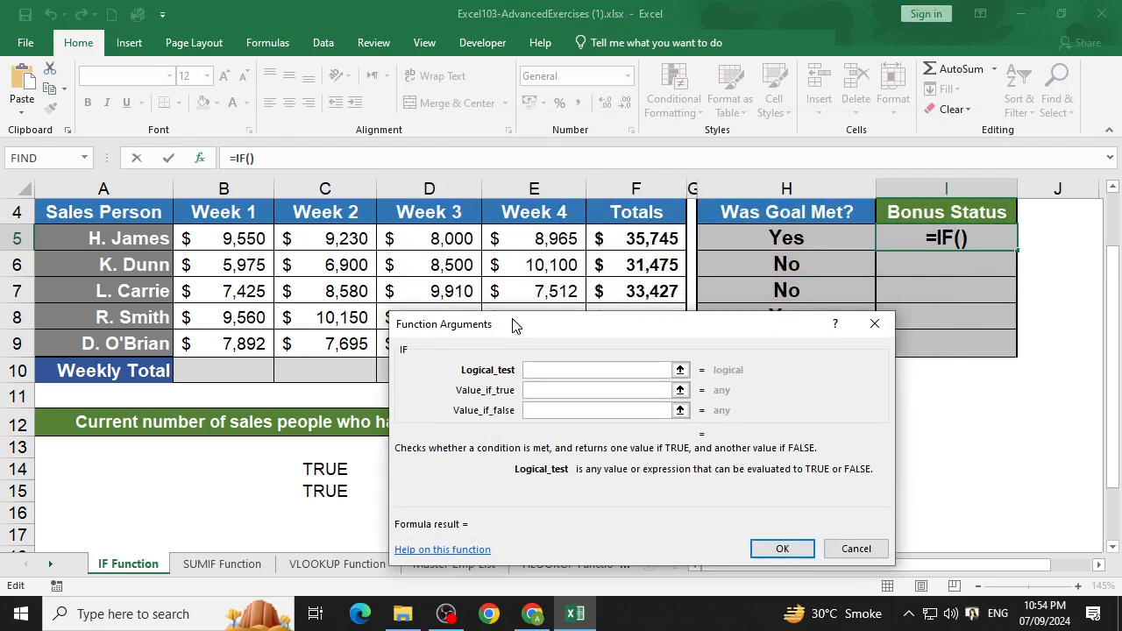
left_click(790, 237)
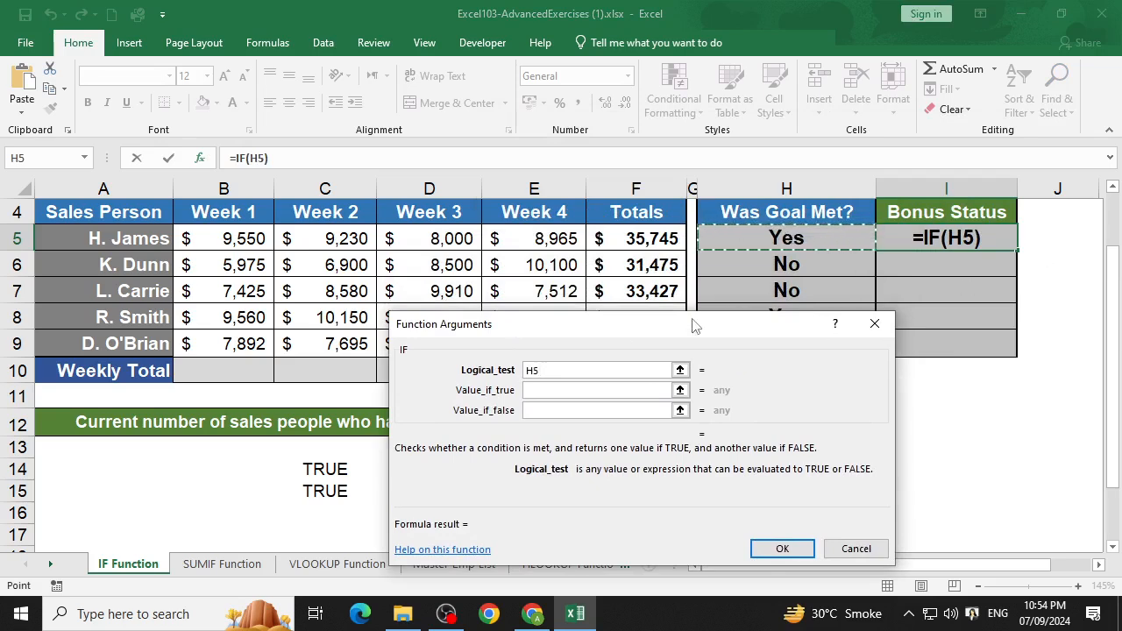
left_click_drag(593, 369, 526, 373)
key("BackSpace")
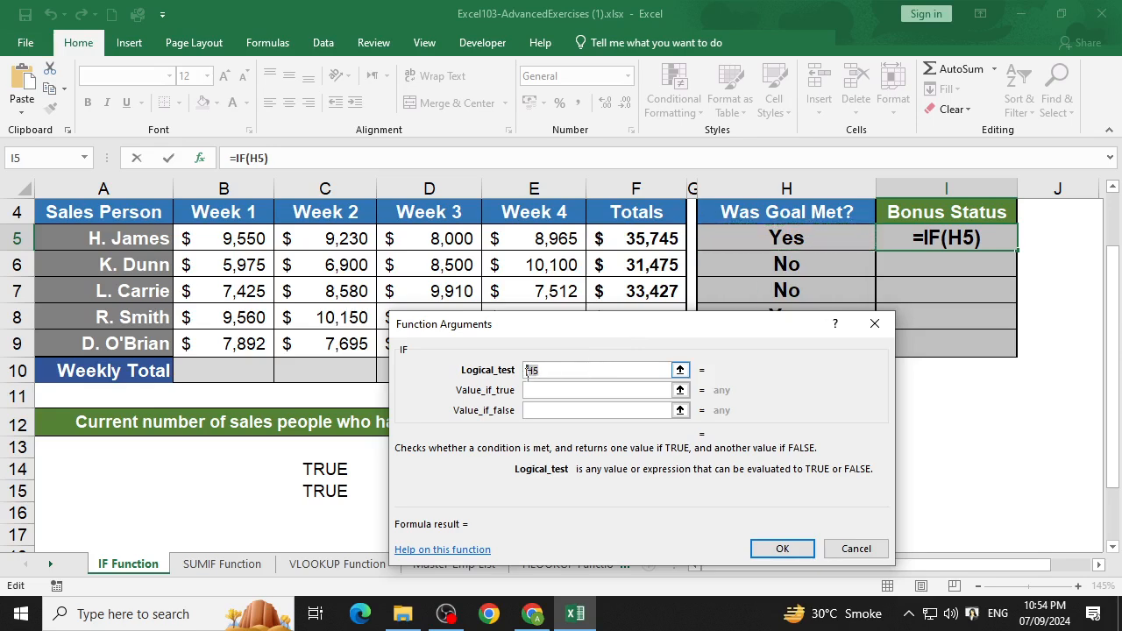
- Begin a nested AND function in the logical test of the IF formula
type("an")
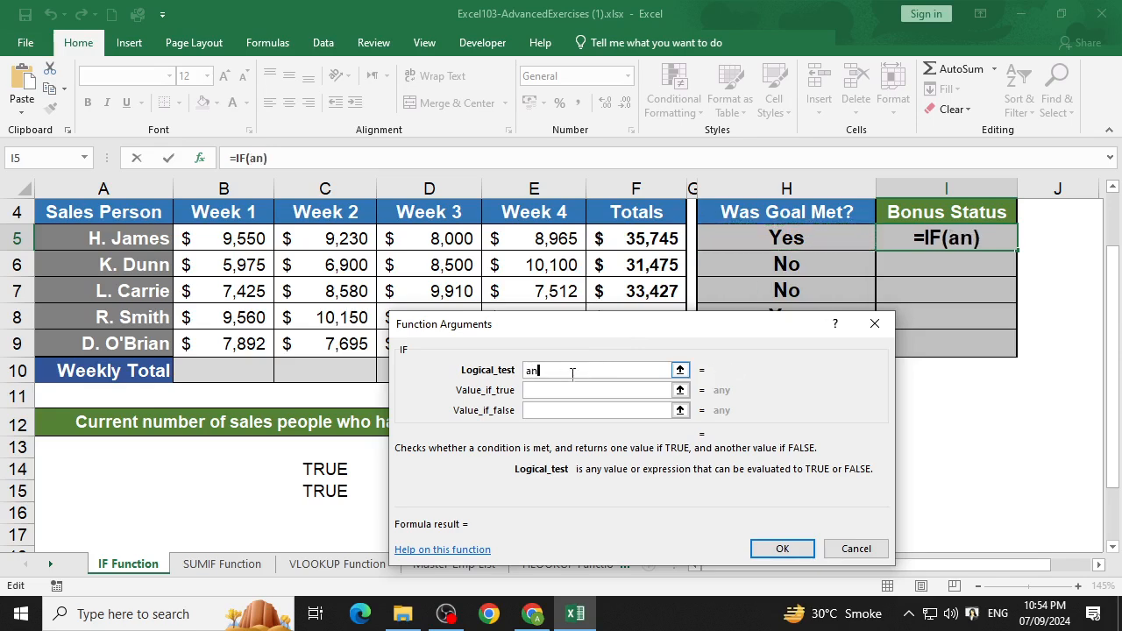
type("d")
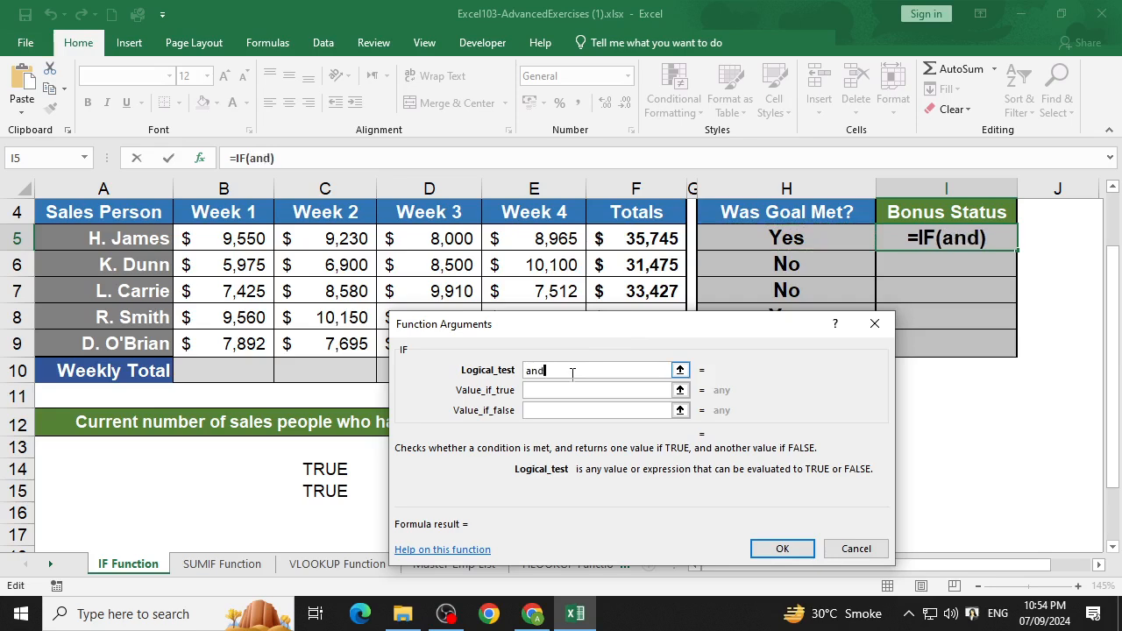
type("(")
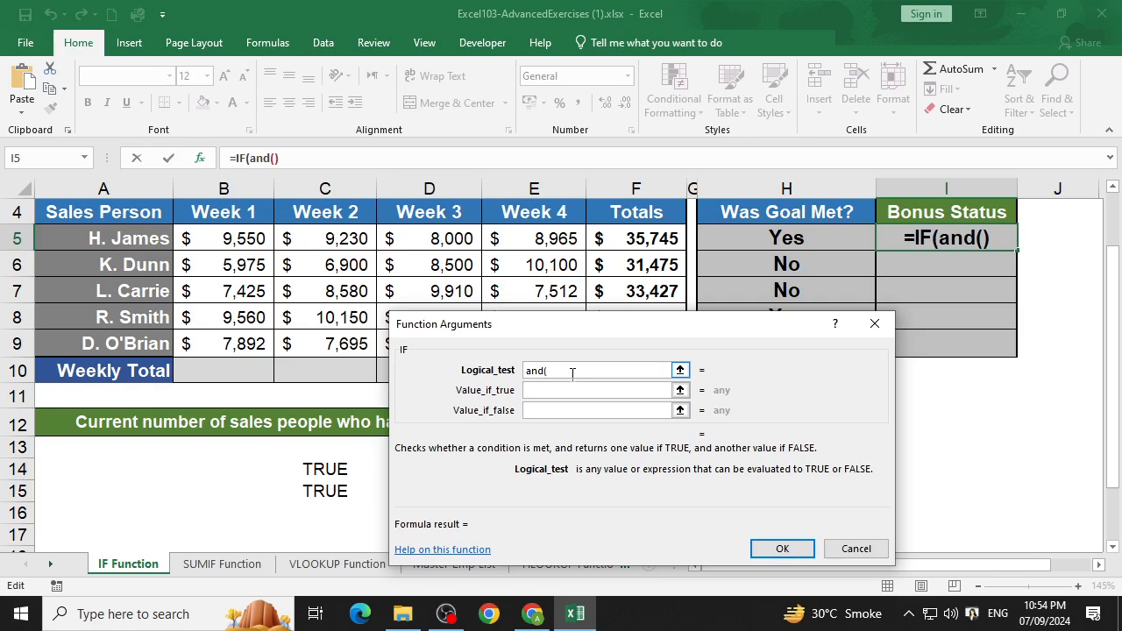
left_click(778, 235)
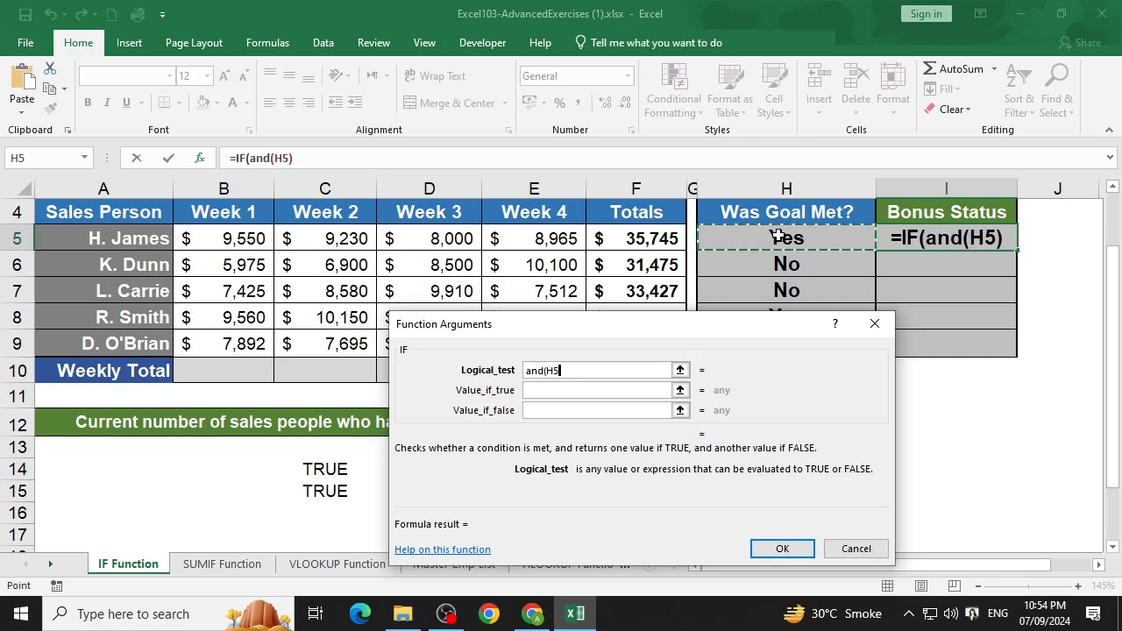
type(">")
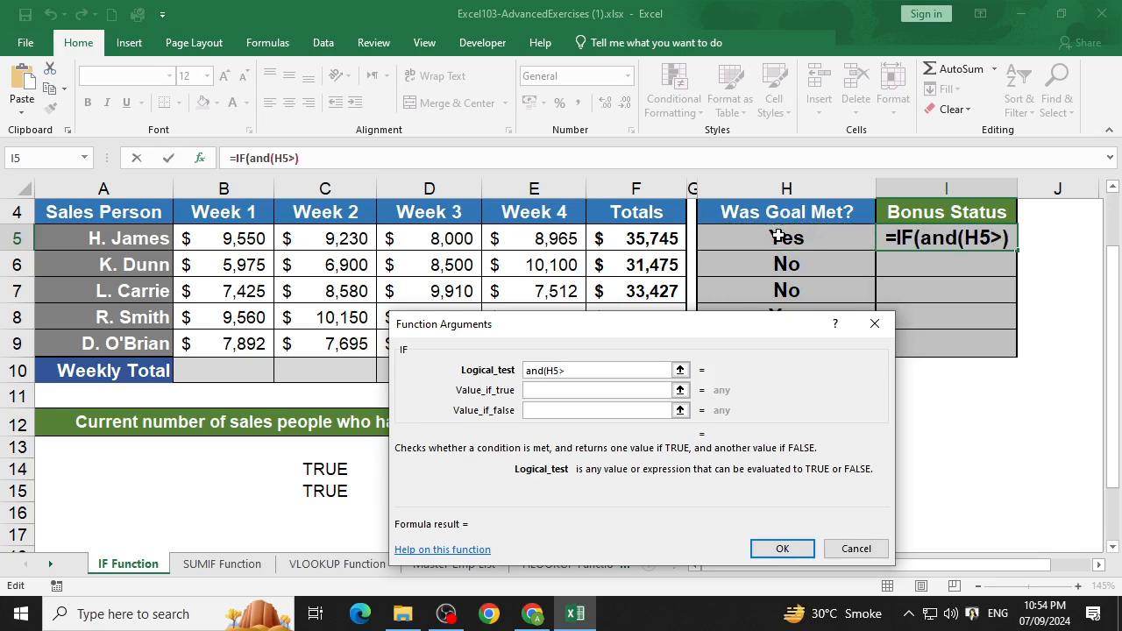
type("=")
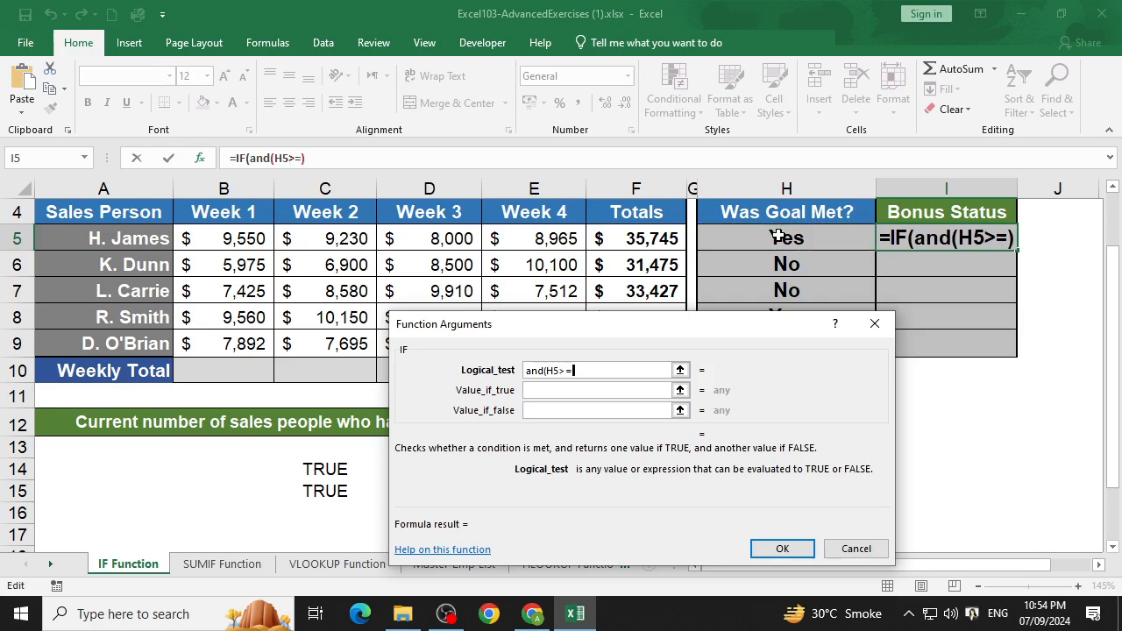
key("BackSpace")
key("BackSpace")
key("BackSpace")
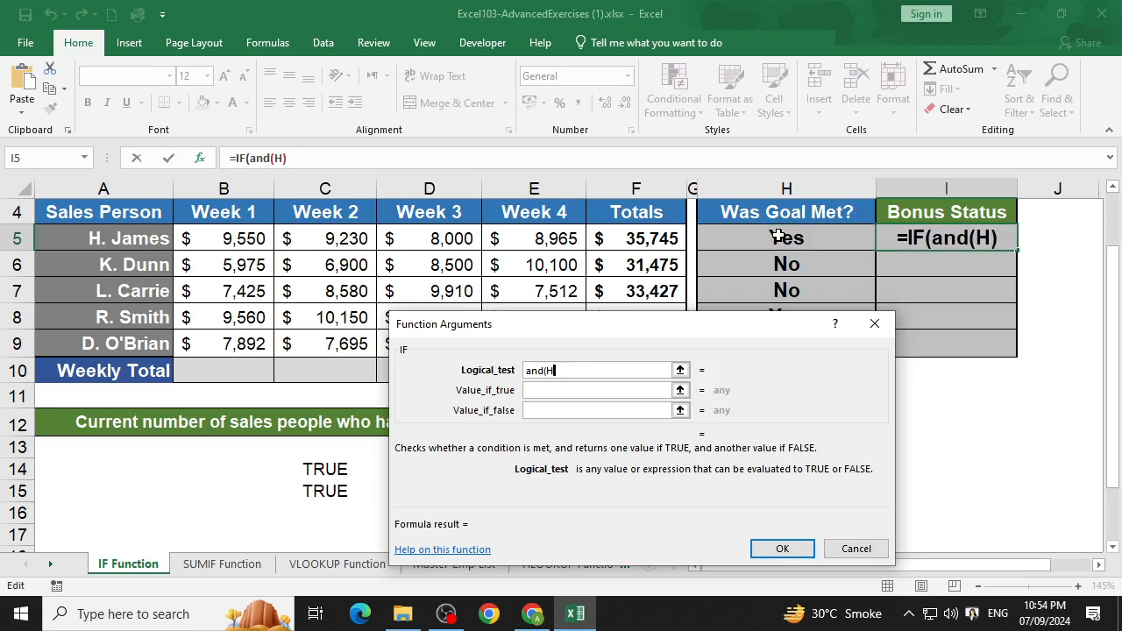
key("BackSpace")
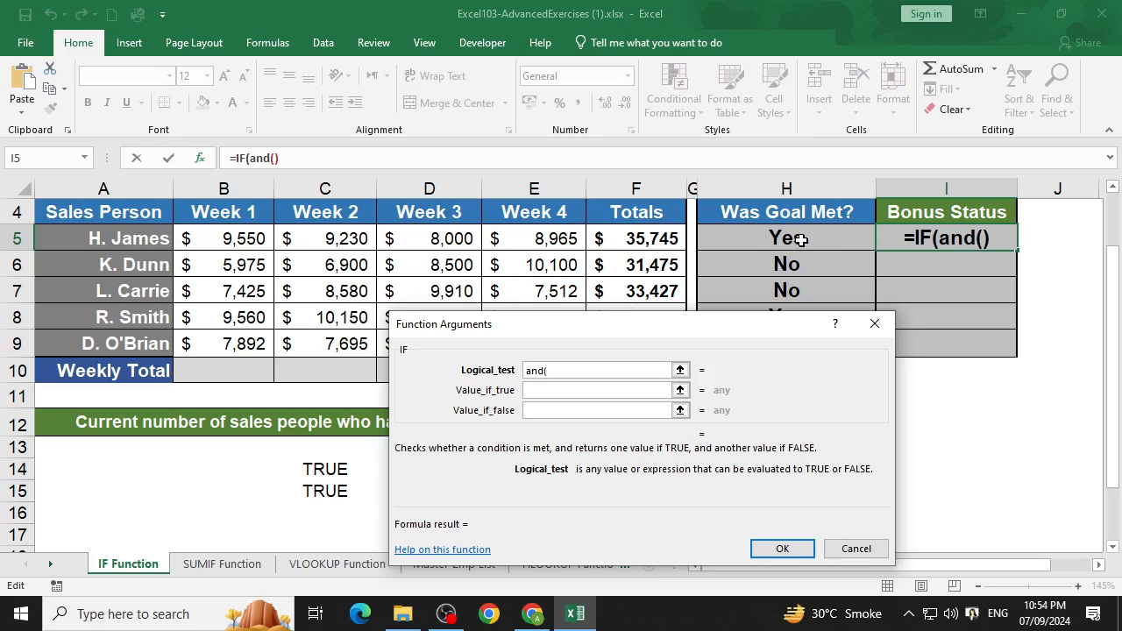
- Try to enter H5="Yes" as the first condition of the nested AND function directly in the logical test
left_click(801, 238)
type("=")
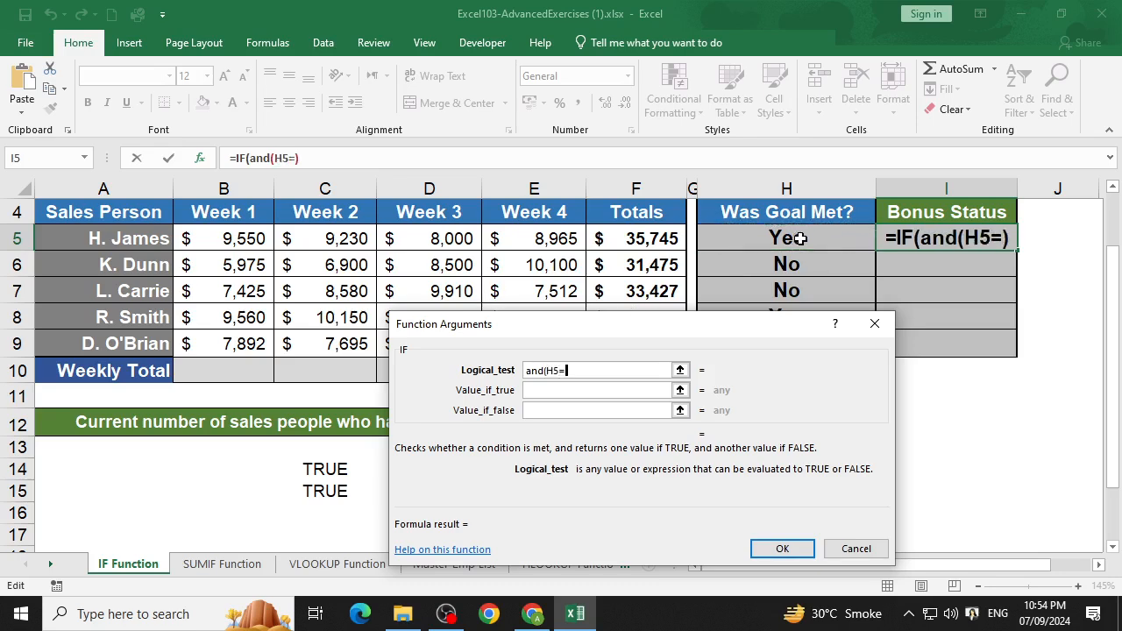
type("\"Y")
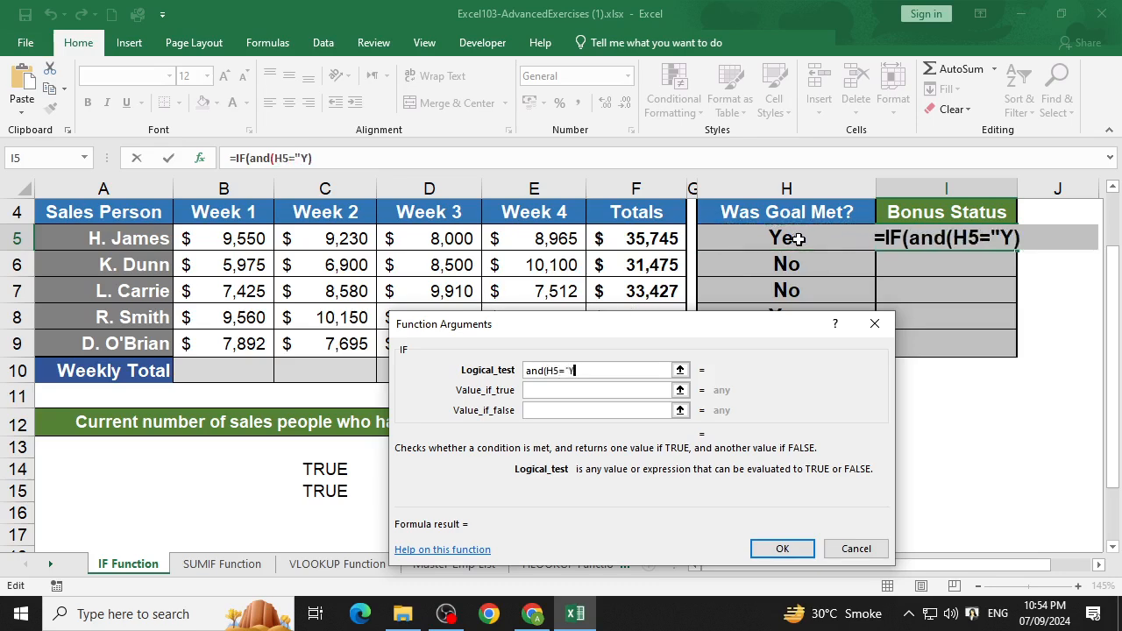
type("es\"")
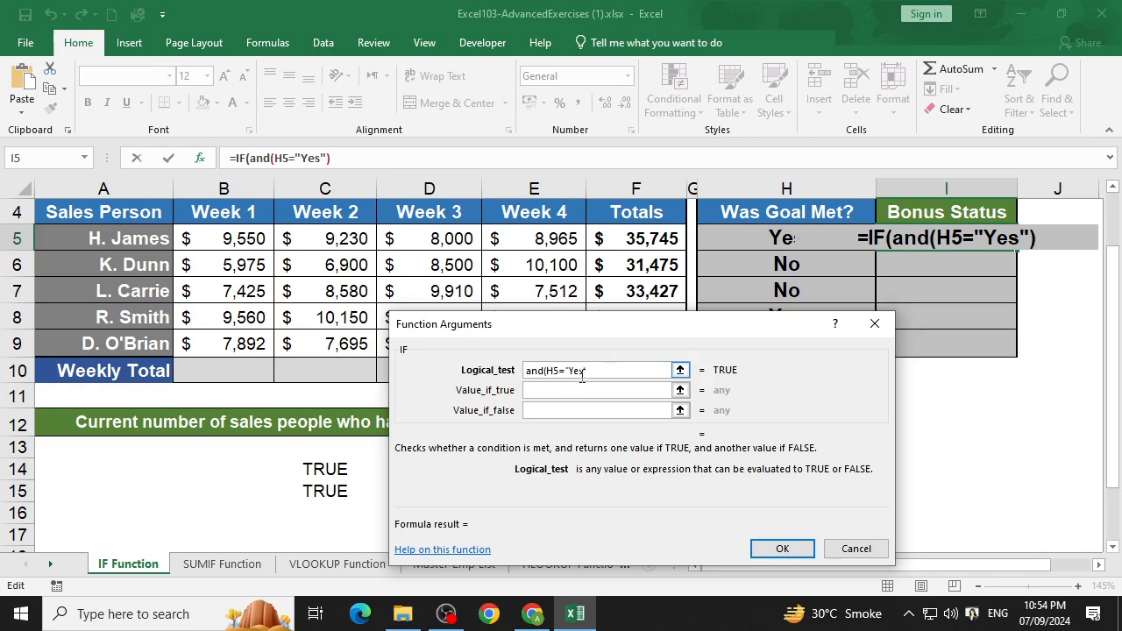
left_click_drag(582, 375, 549, 375)
key("BackSpace")
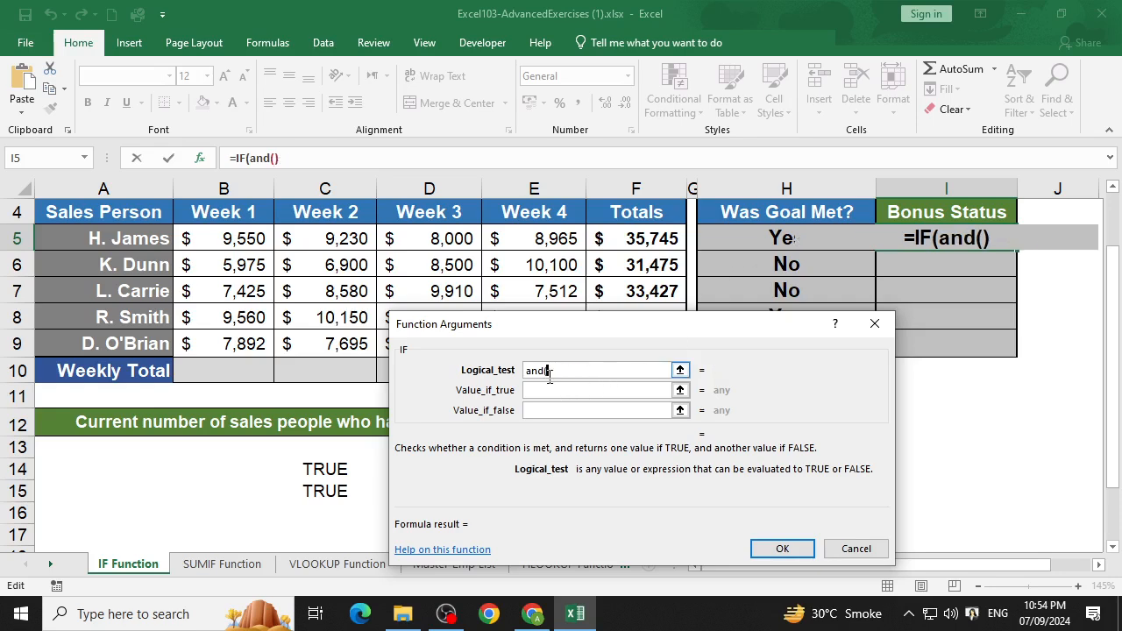
key("BackSpace")
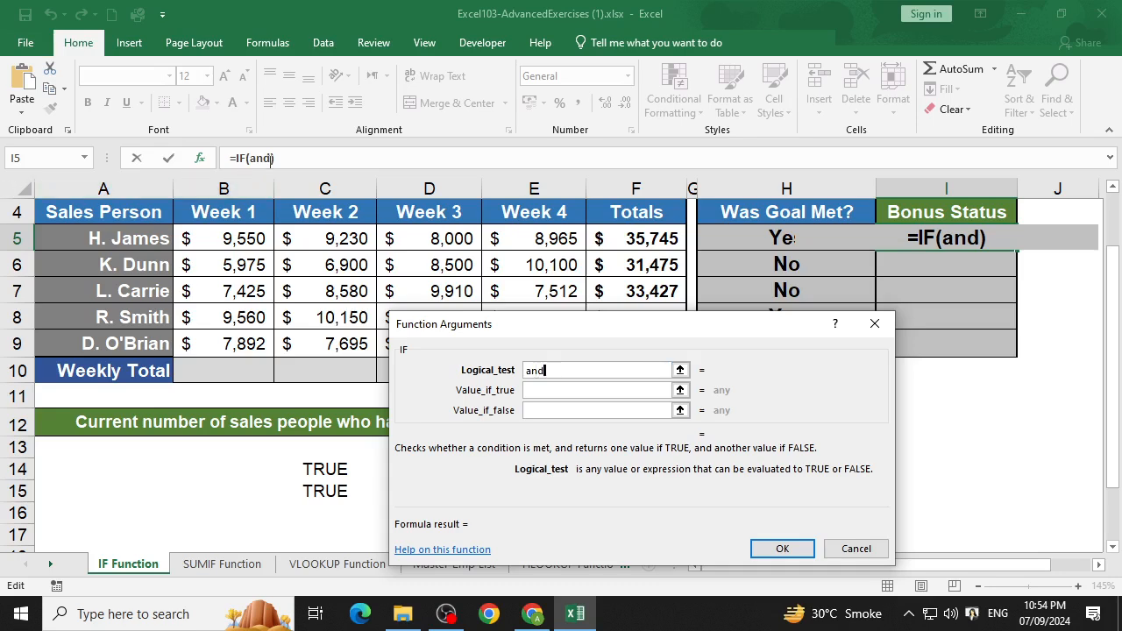
left_click(255, 158)
left_click(200, 159)
left_click_drag(568, 324, 572, 227)
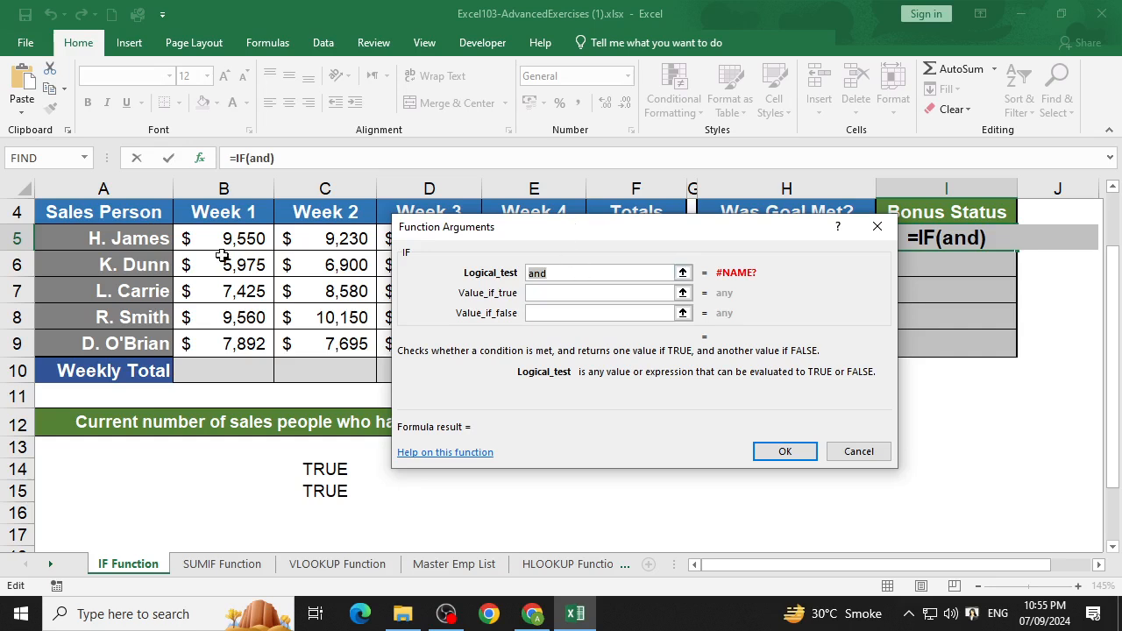
left_click(258, 158)
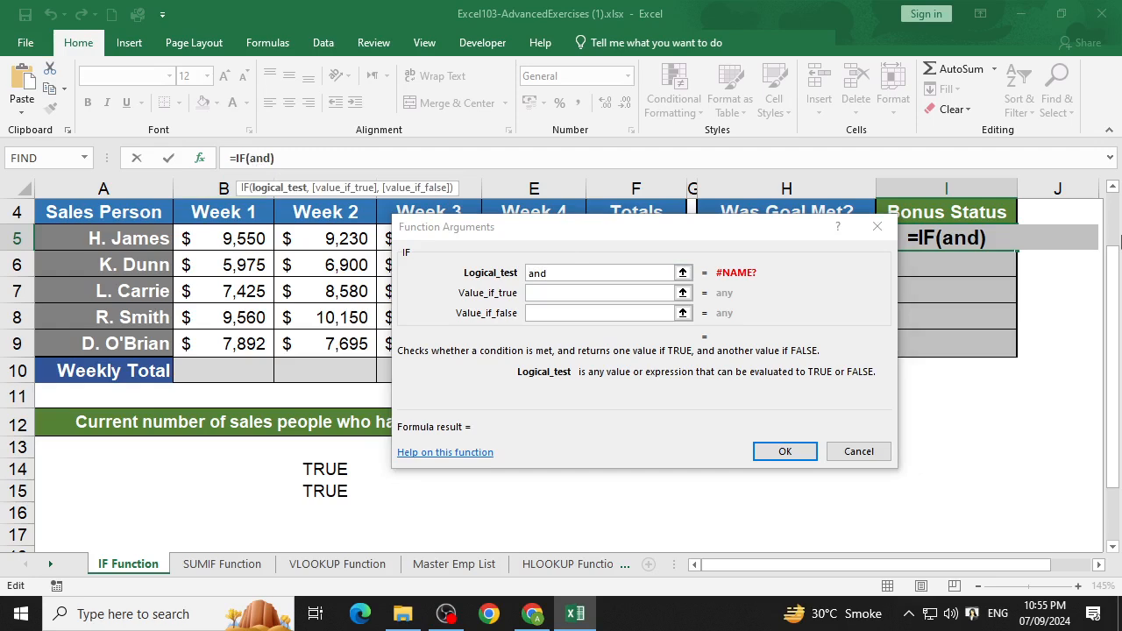
left_click(877, 226)
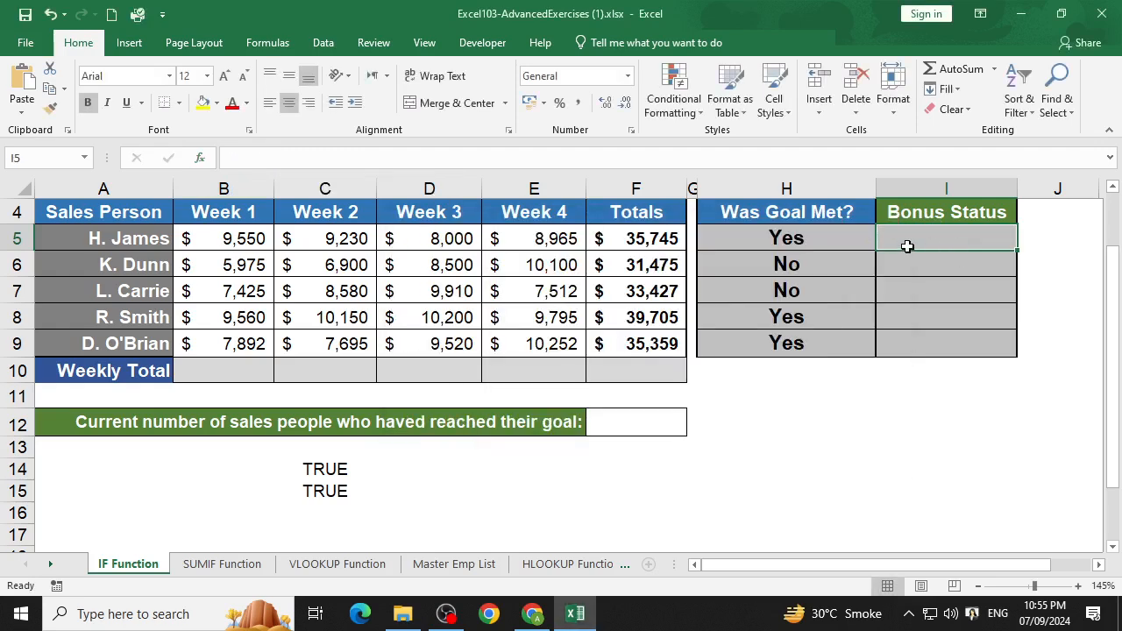
type("=")
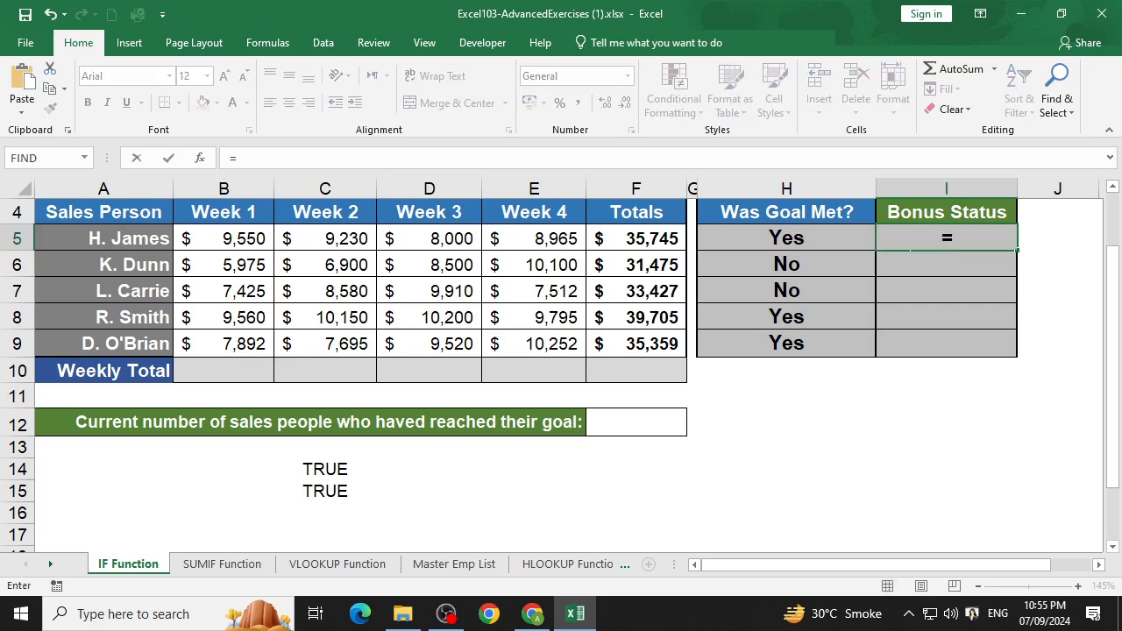
type("if(")
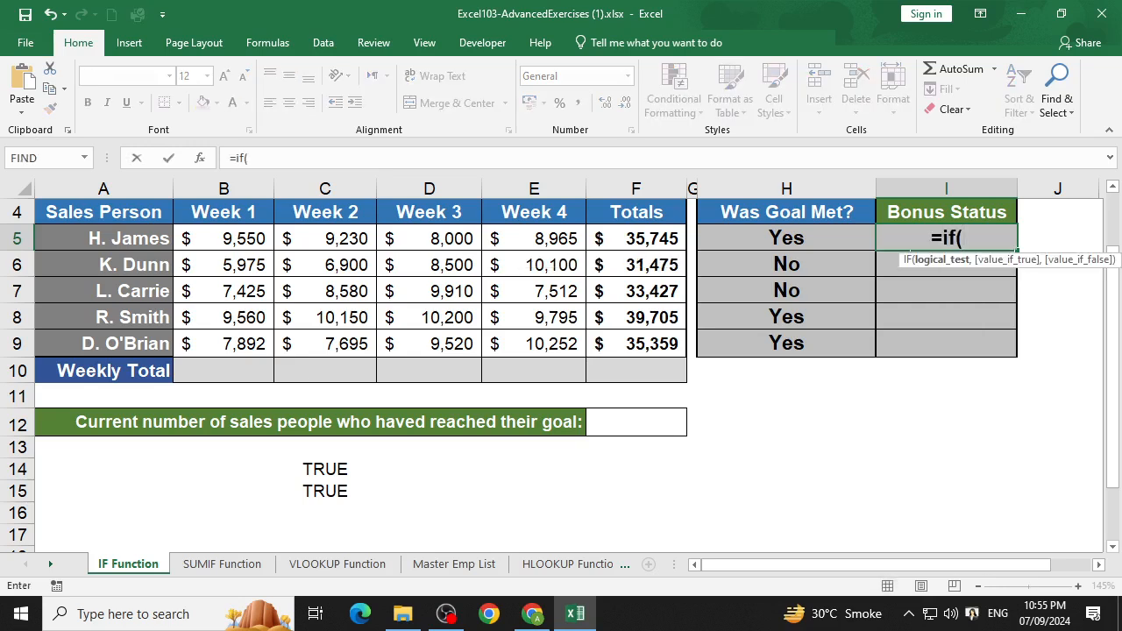
type("An")
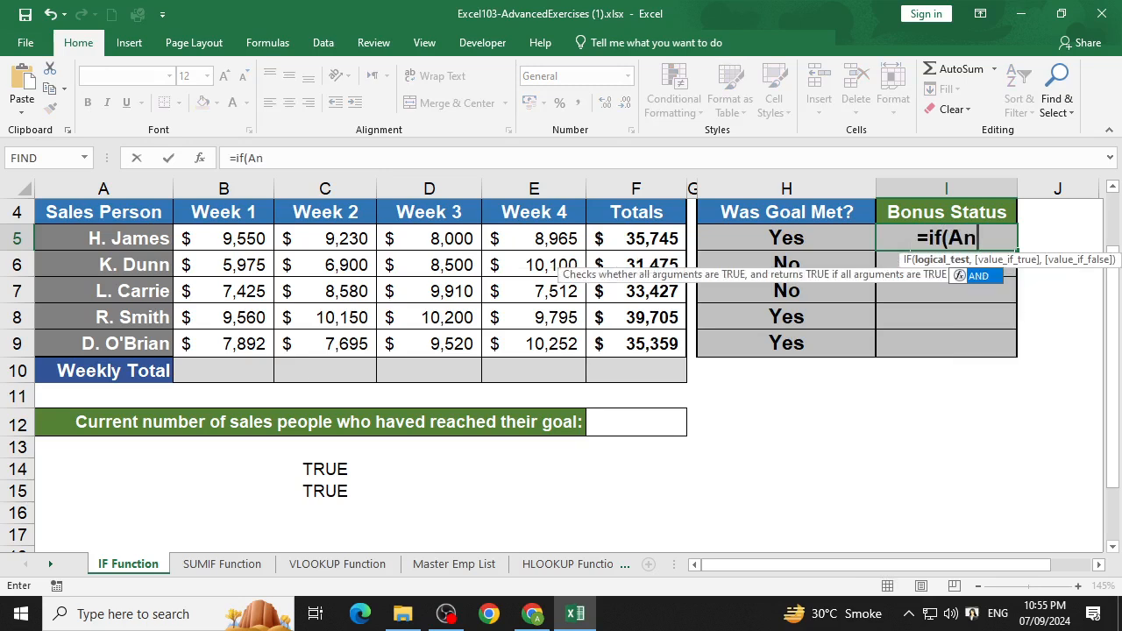
type("d(")
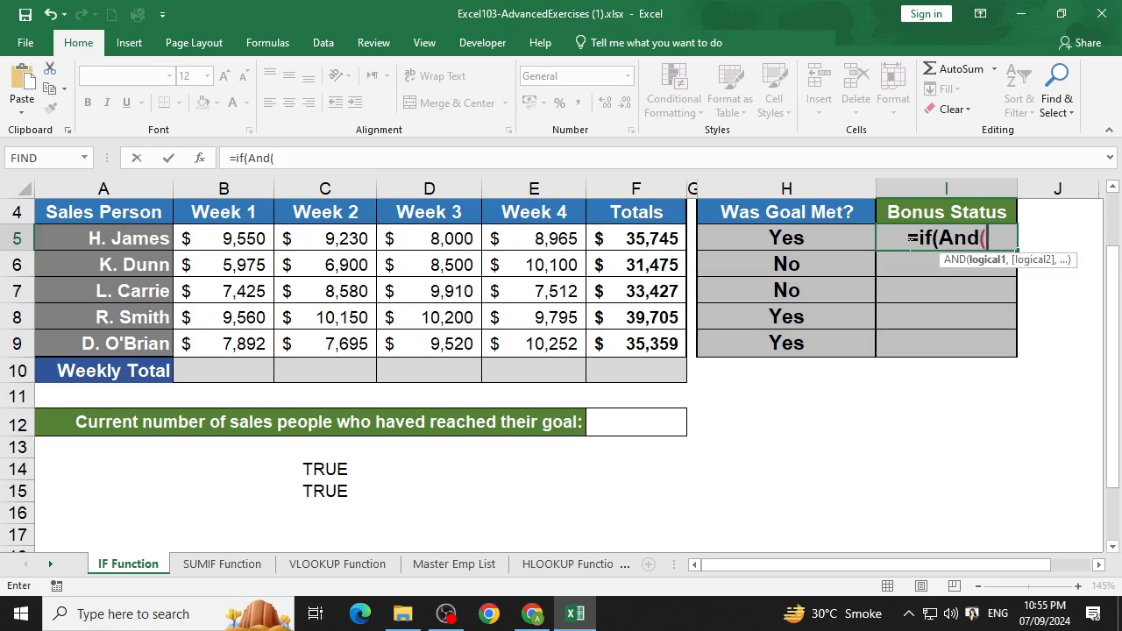
key("BackSpace")
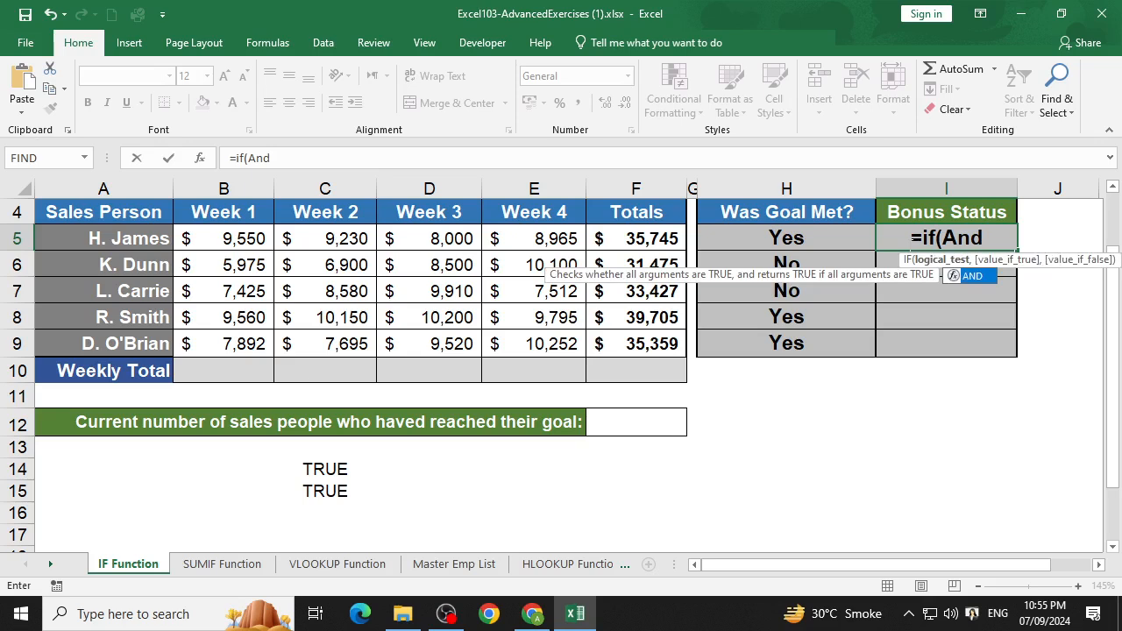
key("Tab")
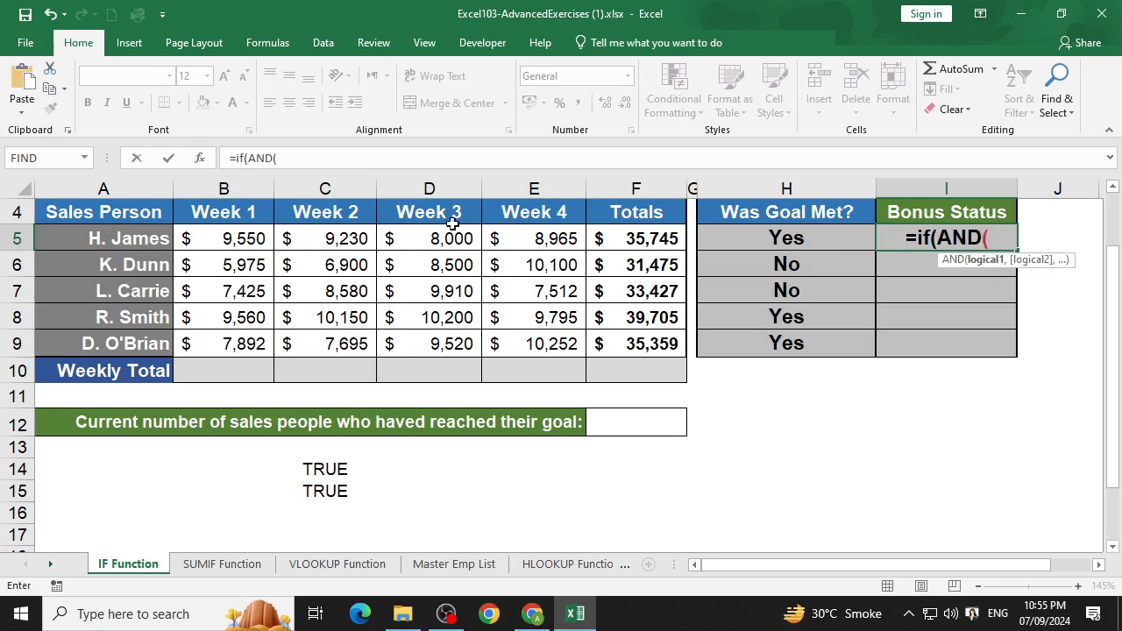
left_click(198, 160)
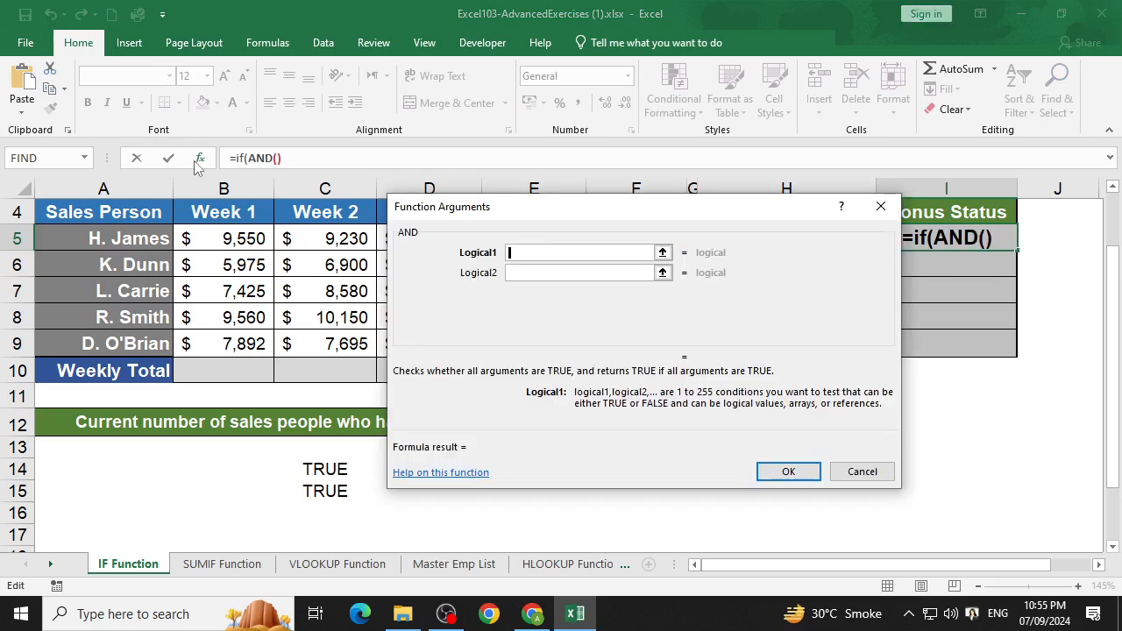
left_click(881, 207)
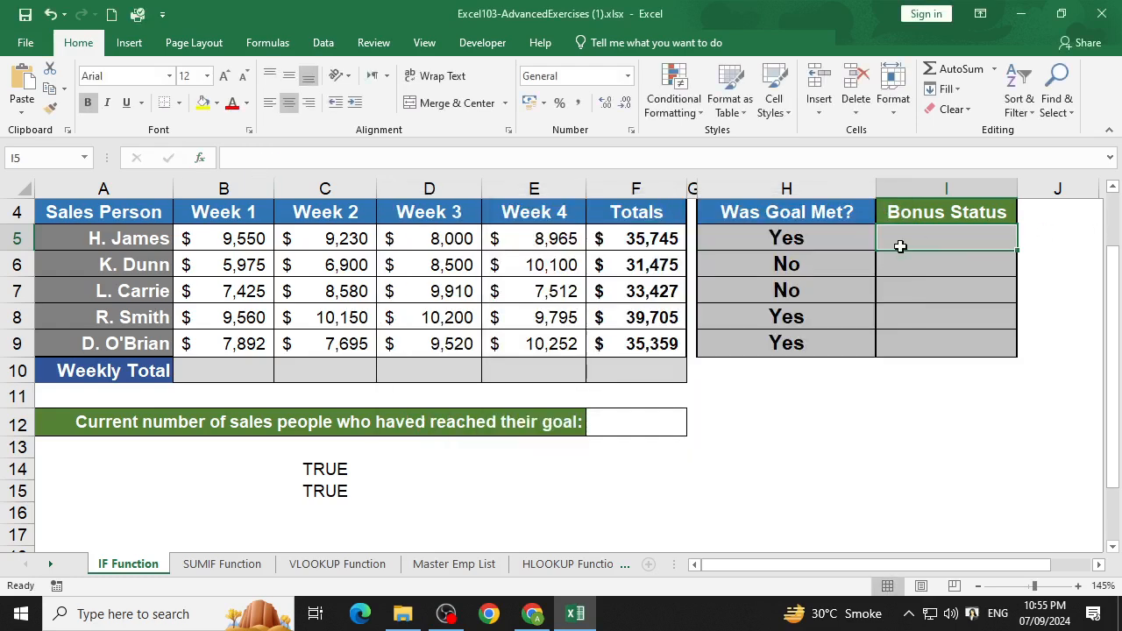
- Start an IF function in I5 with a nested AND function as its logical test, and open the AND function's arguments
type("=if")
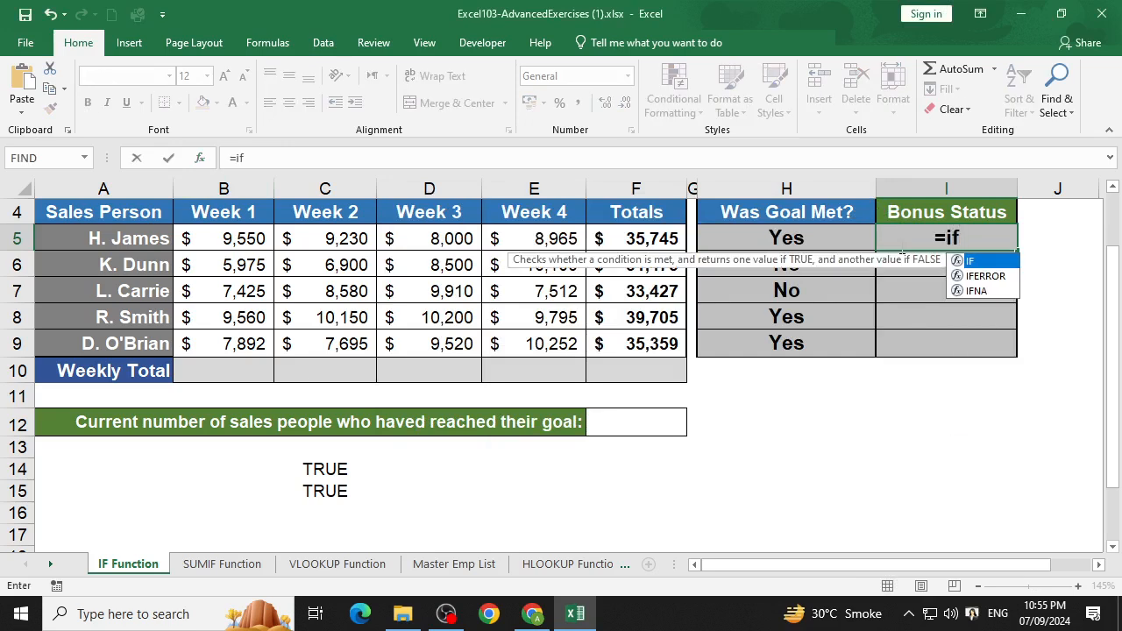
type("(")
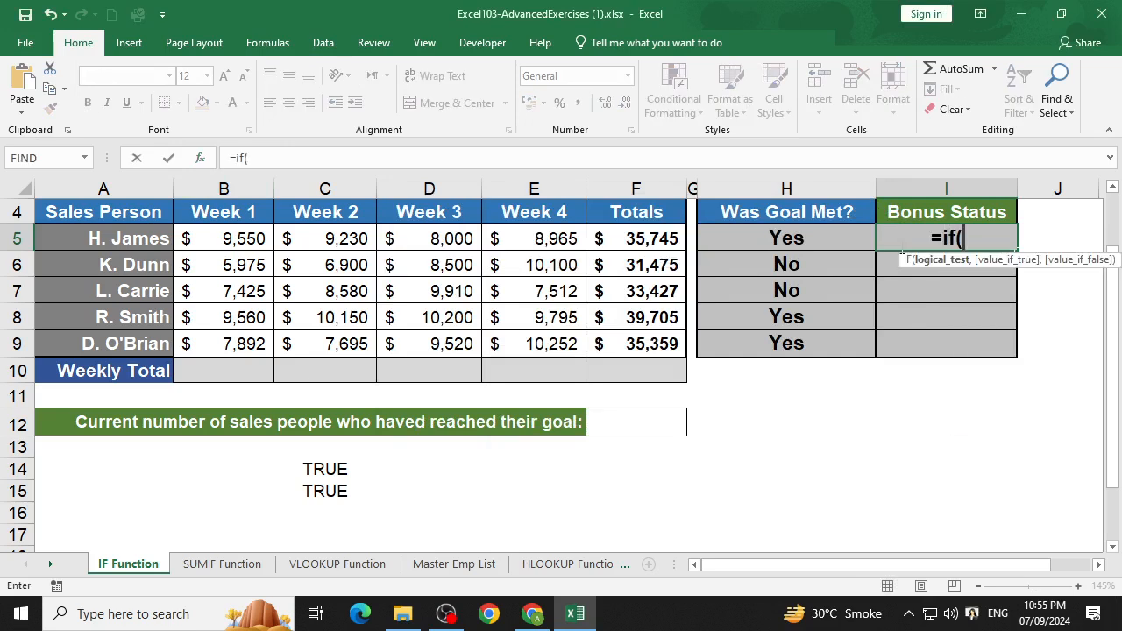
left_click(202, 159)
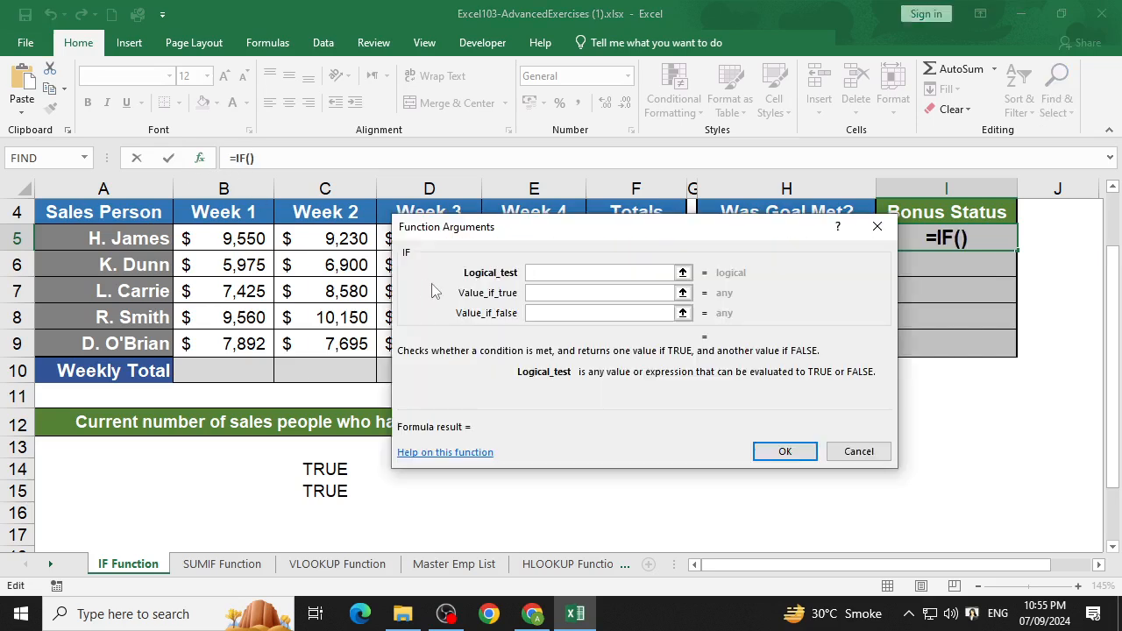
type("an")
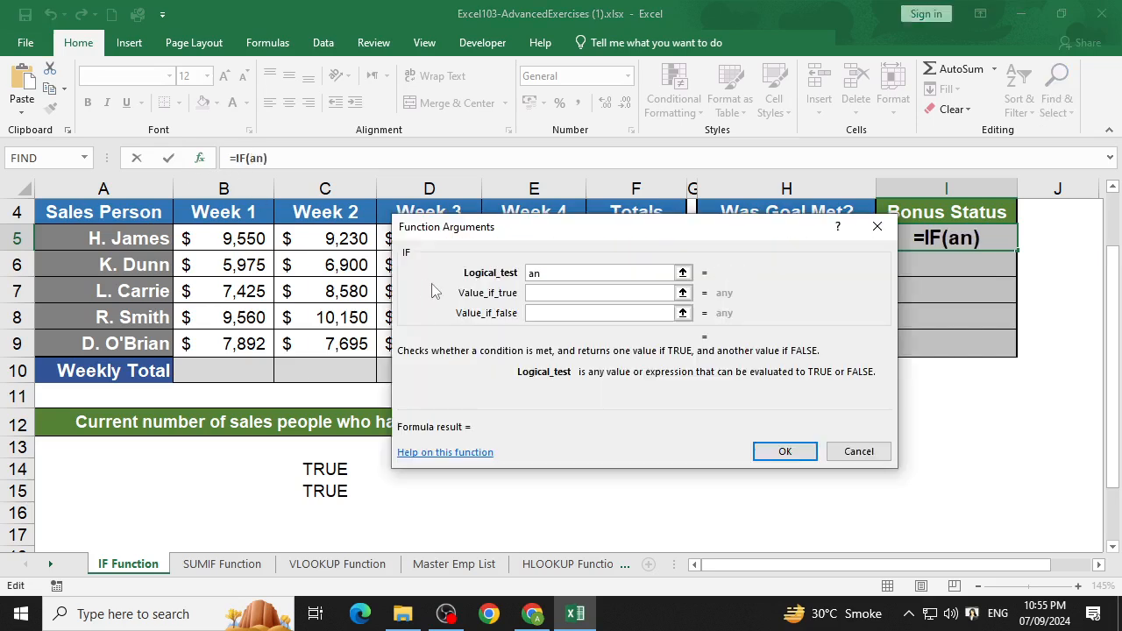
type("d(")
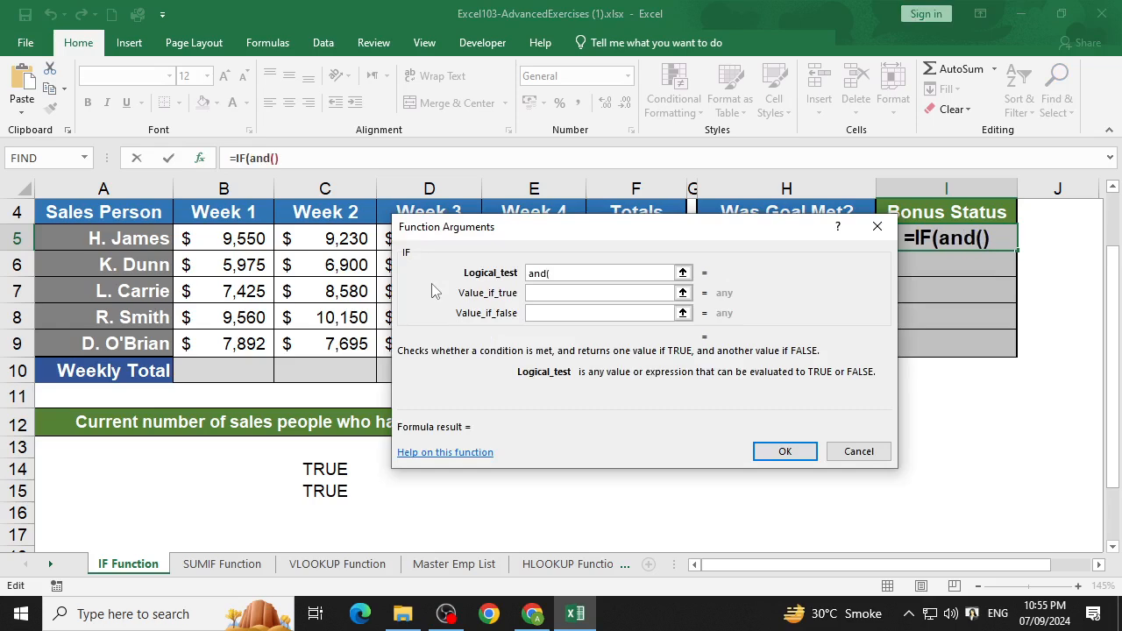
left_click(541, 273)
left_click(200, 159)
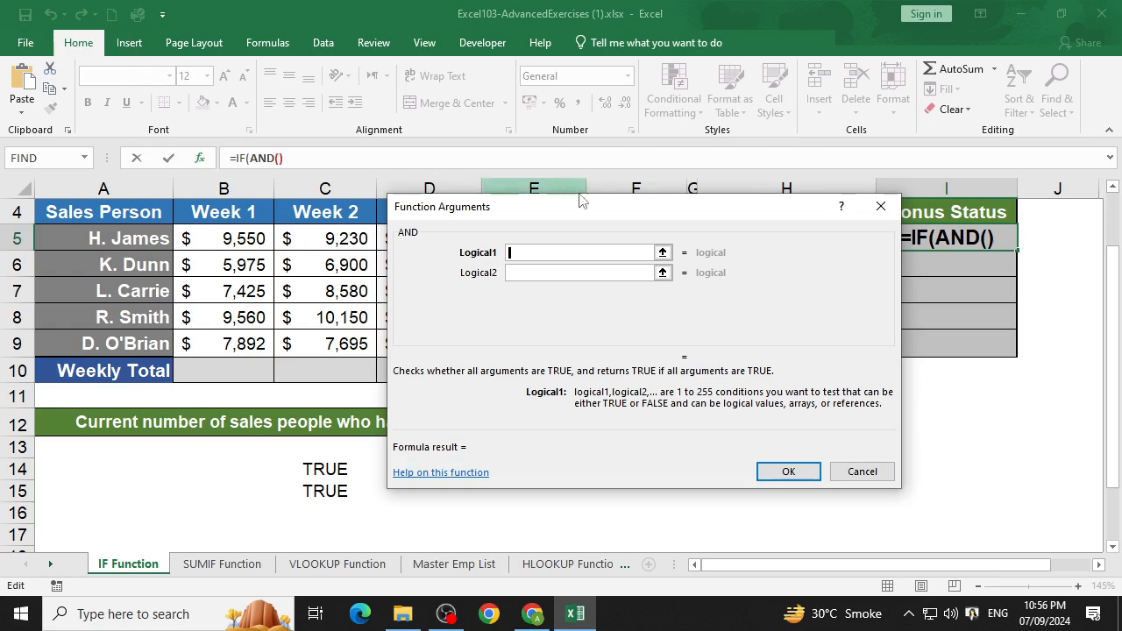
- Enter H5="Yes" as the first condition of the nested AND function
left_click_drag(570, 212, 323, 134)
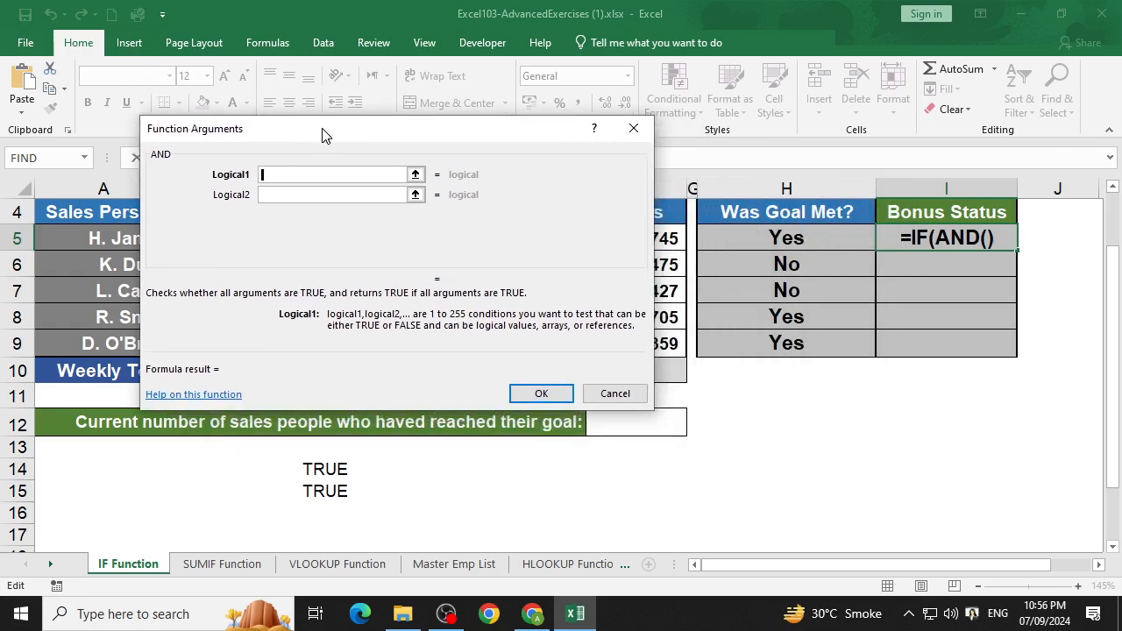
left_click(768, 238)
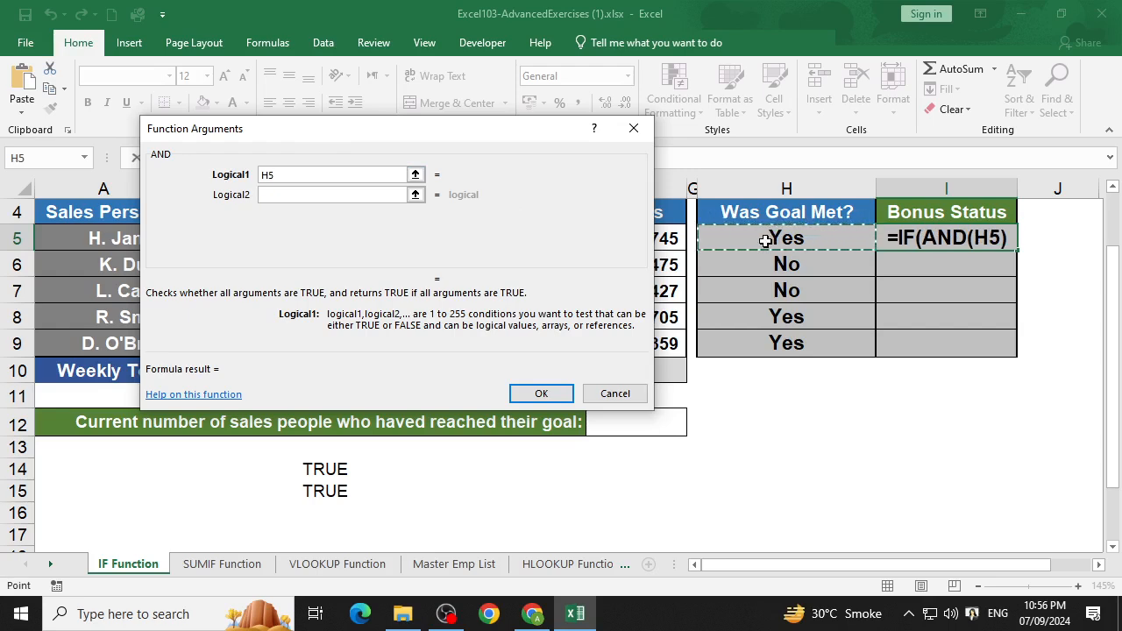
type("=Yes")
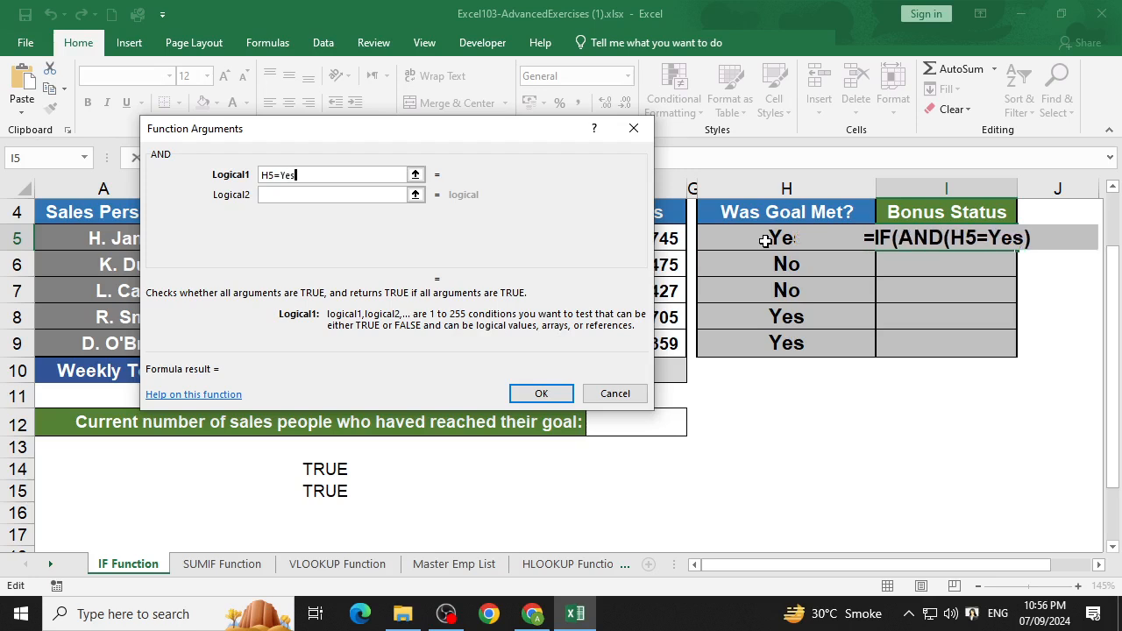
type("\"")
key("Left")
key("Left")
key("Left")
key("Left")
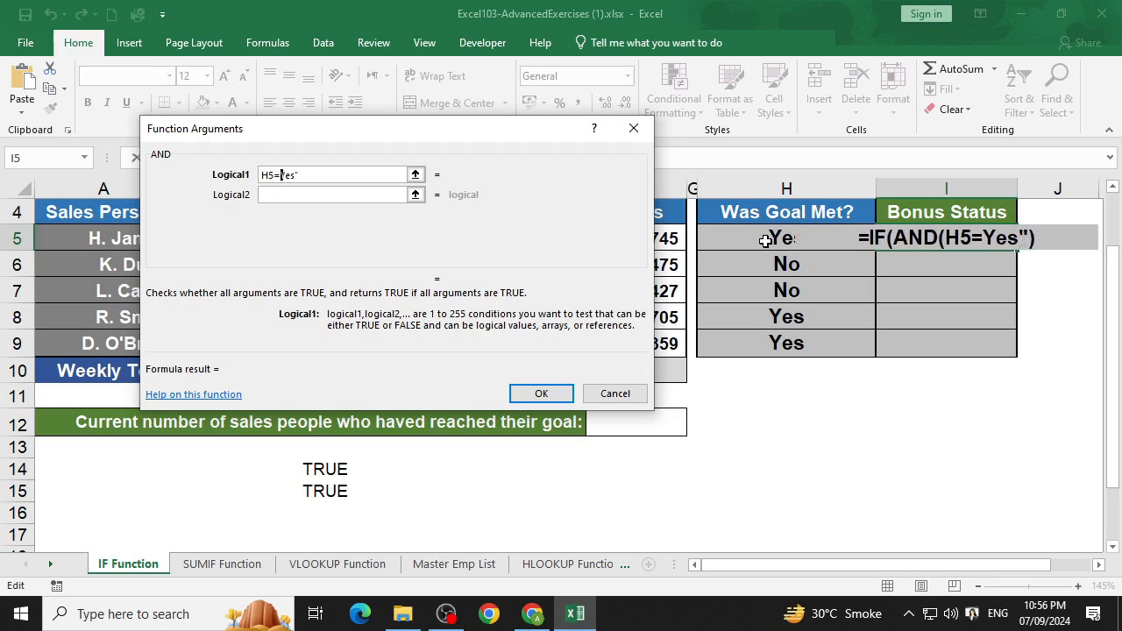
type("\"")
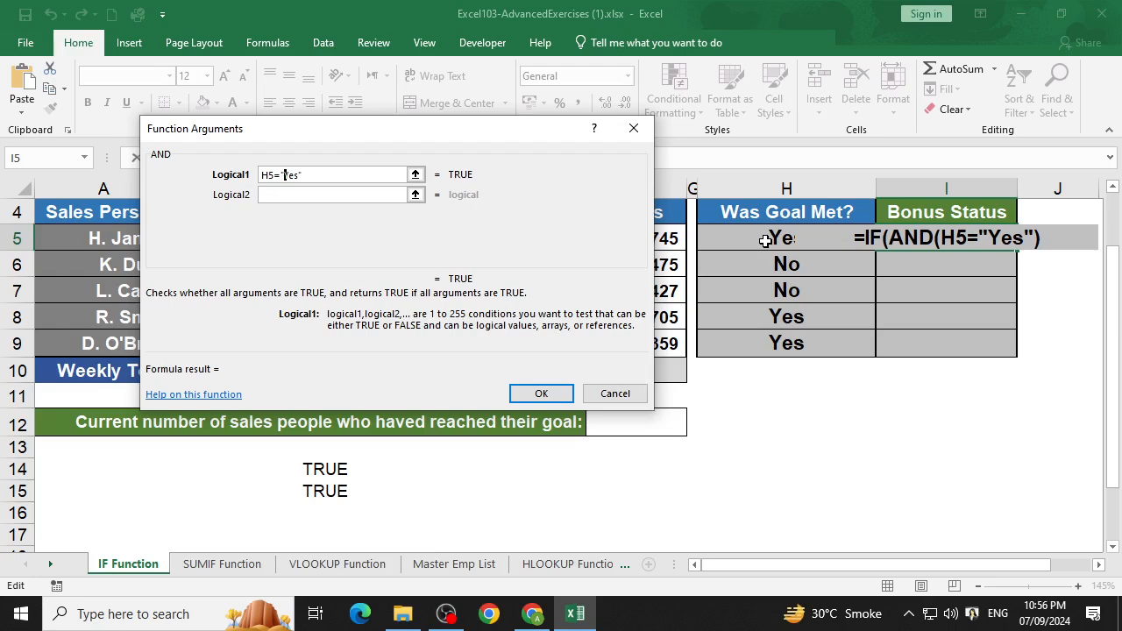
- Enter min(B5:E5)>=8000 as the second condition of the nested AND function, with the dialog clear of row 5
left_click(332, 191)
left_click_drag(407, 132, 734, 370)
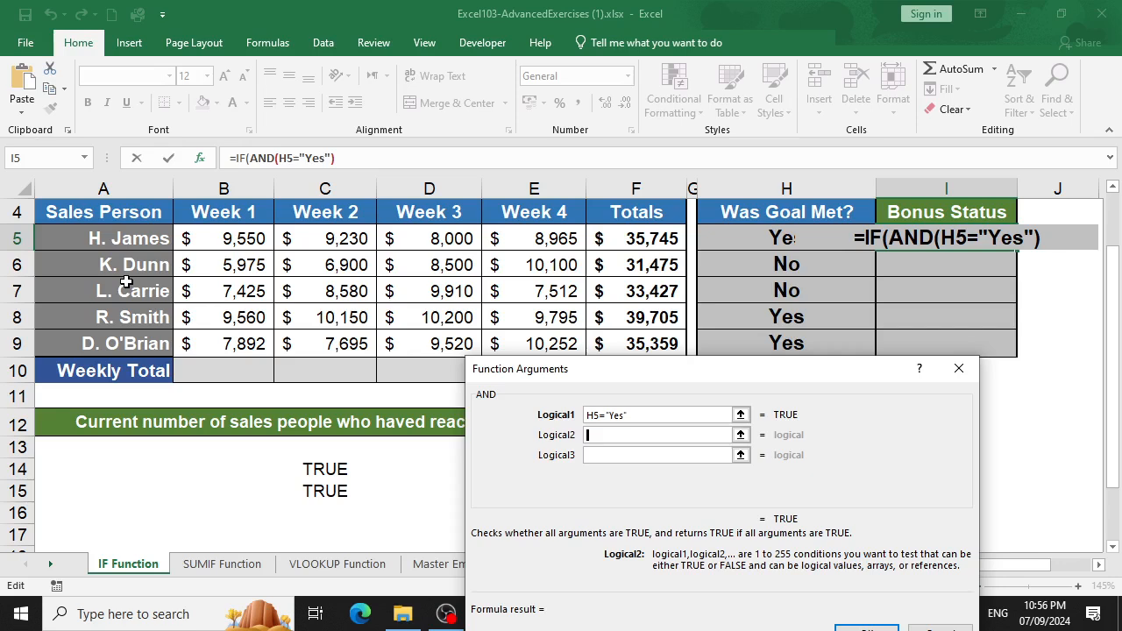
type("min")
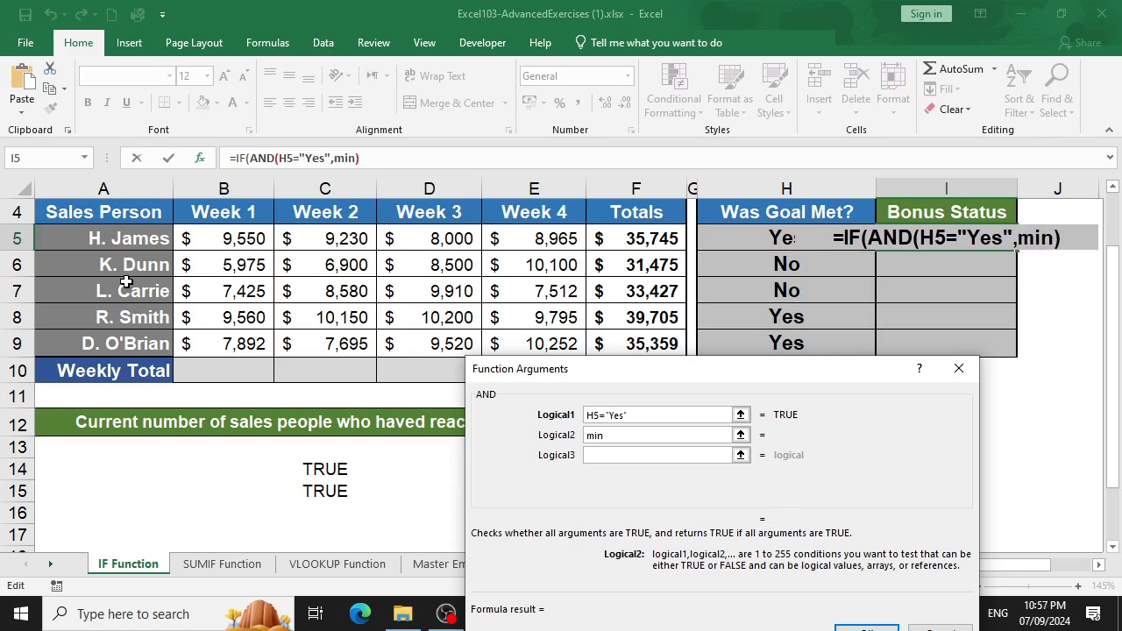
type("(")
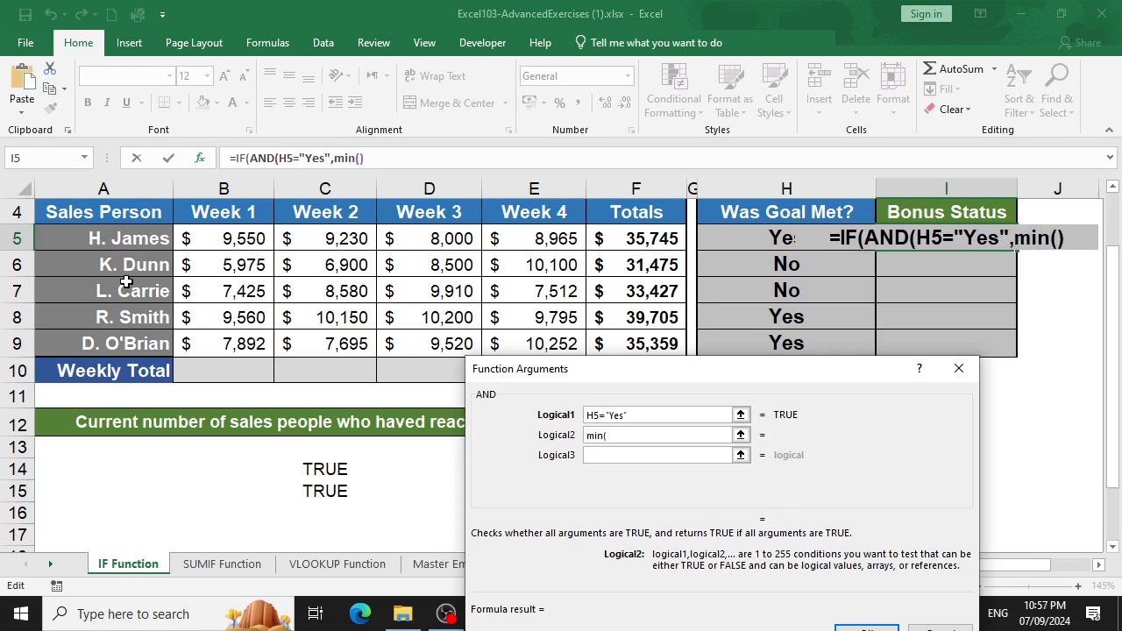
left_click_drag(213, 246, 527, 241)
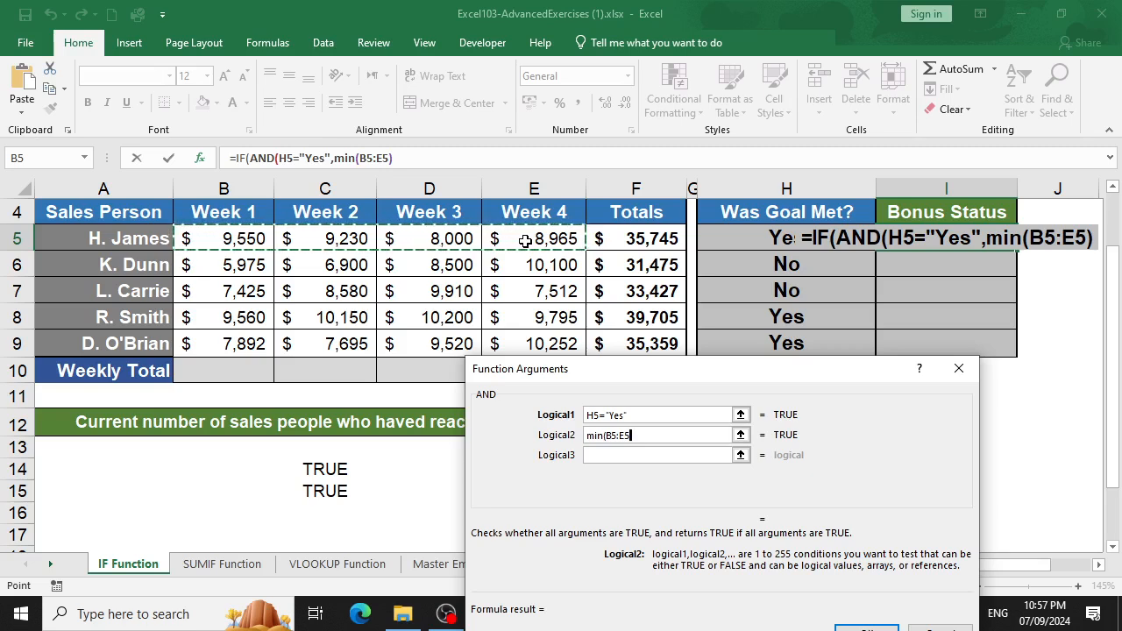
type(")>")
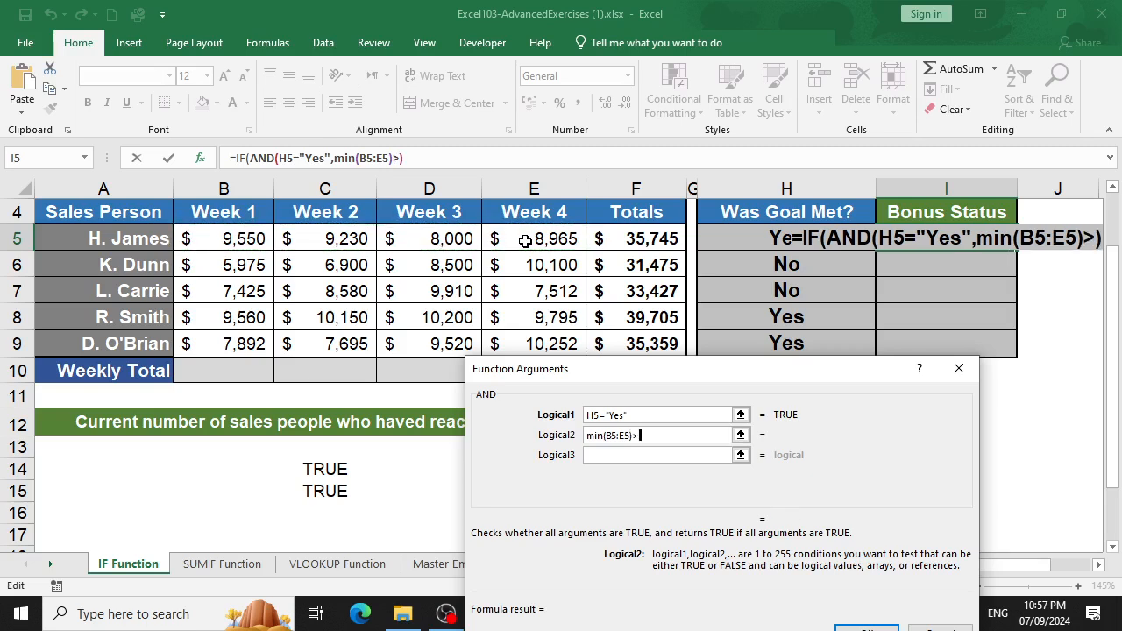
type("=")
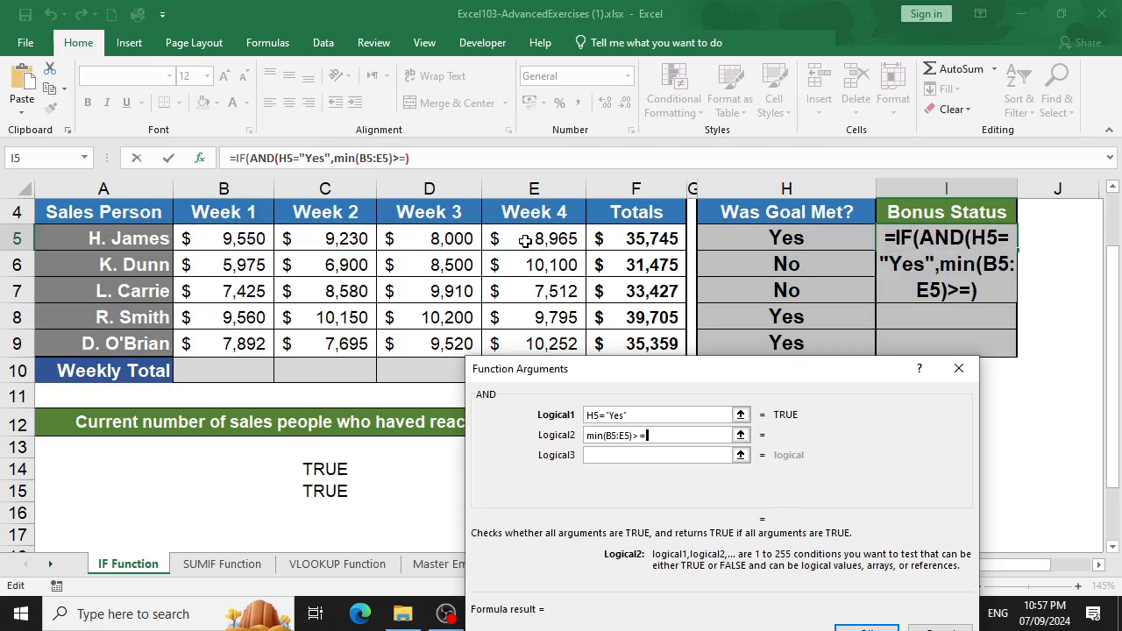
type("9")
key("BackSpace")
type("8000")
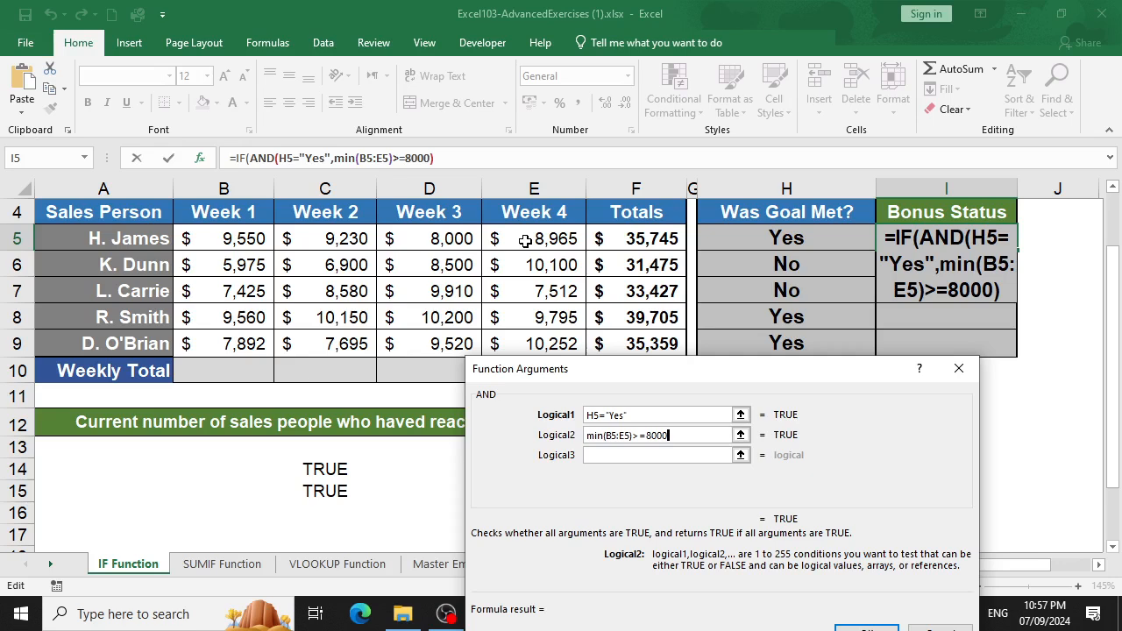
- Return to the IF function's arguments and enter Bonus as the value if true
left_click(240, 159)
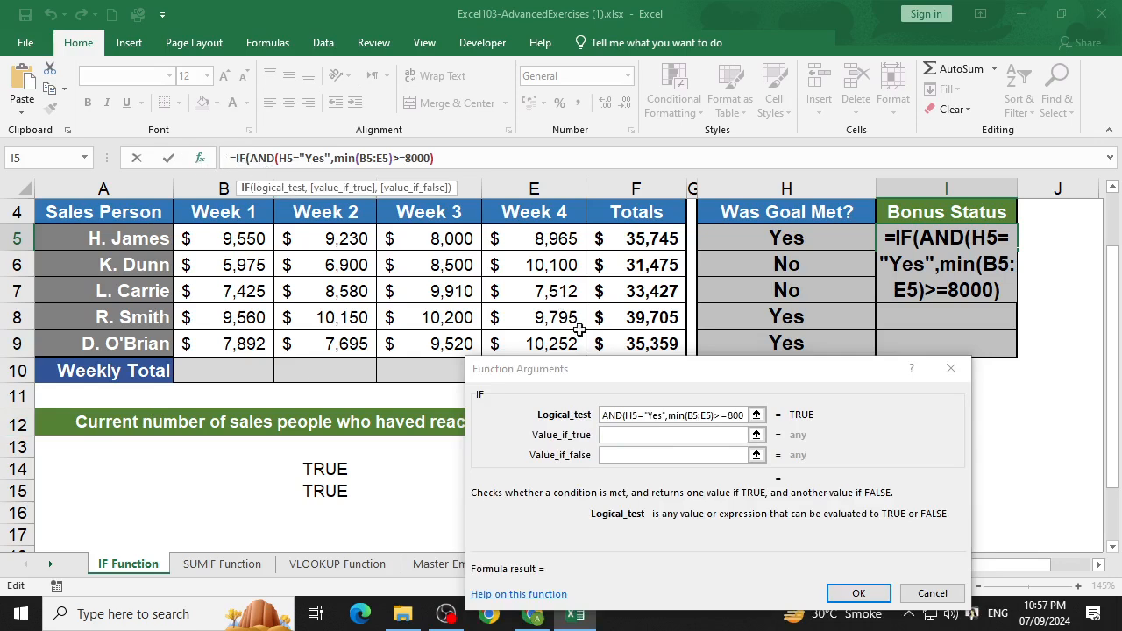
left_click_drag(608, 367, 561, 134)
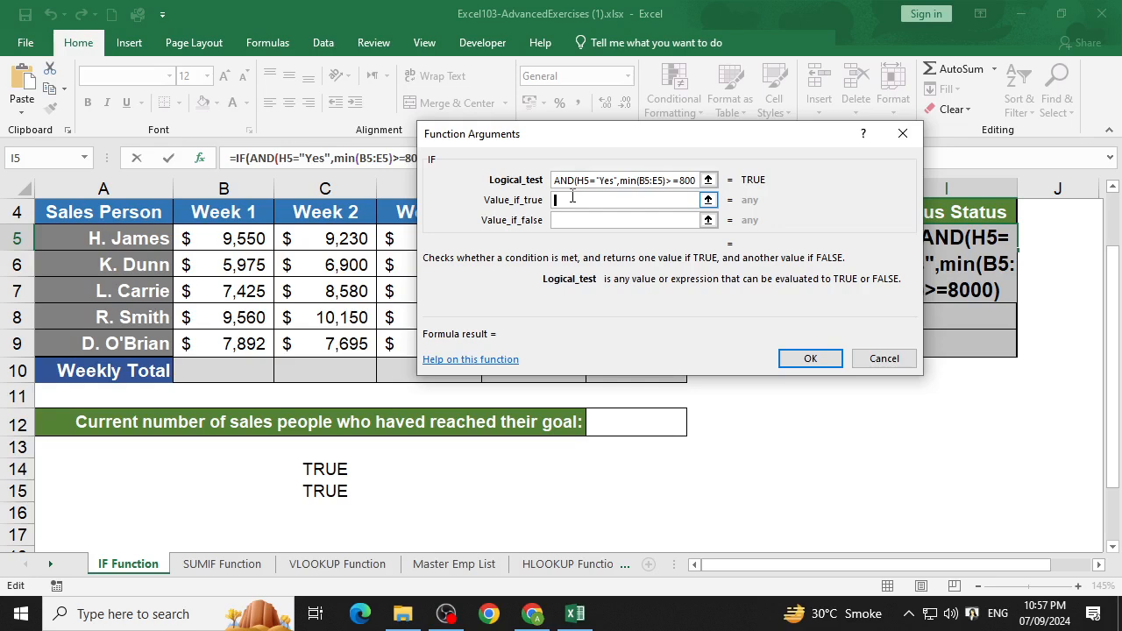
type("B")
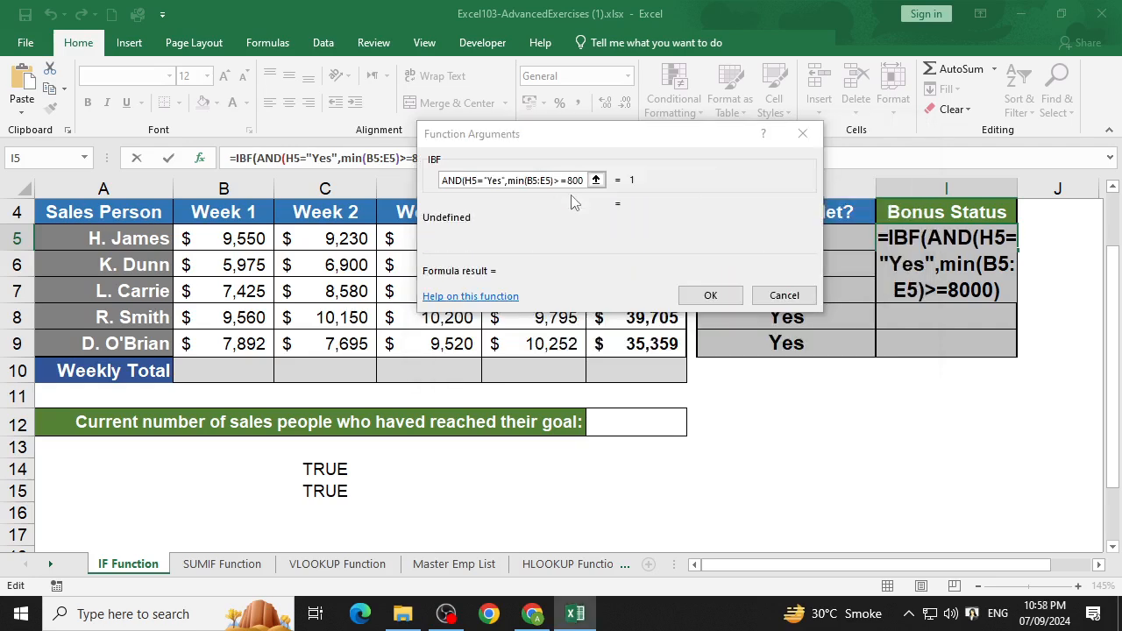
key("BackSpace")
left_click(571, 199)
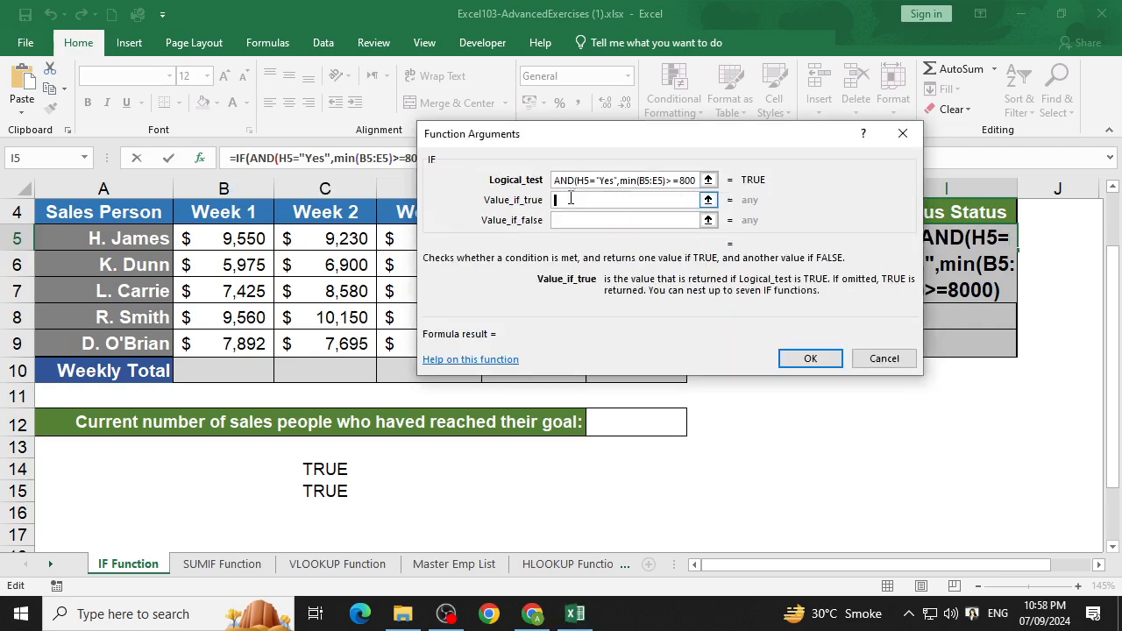
type("B")
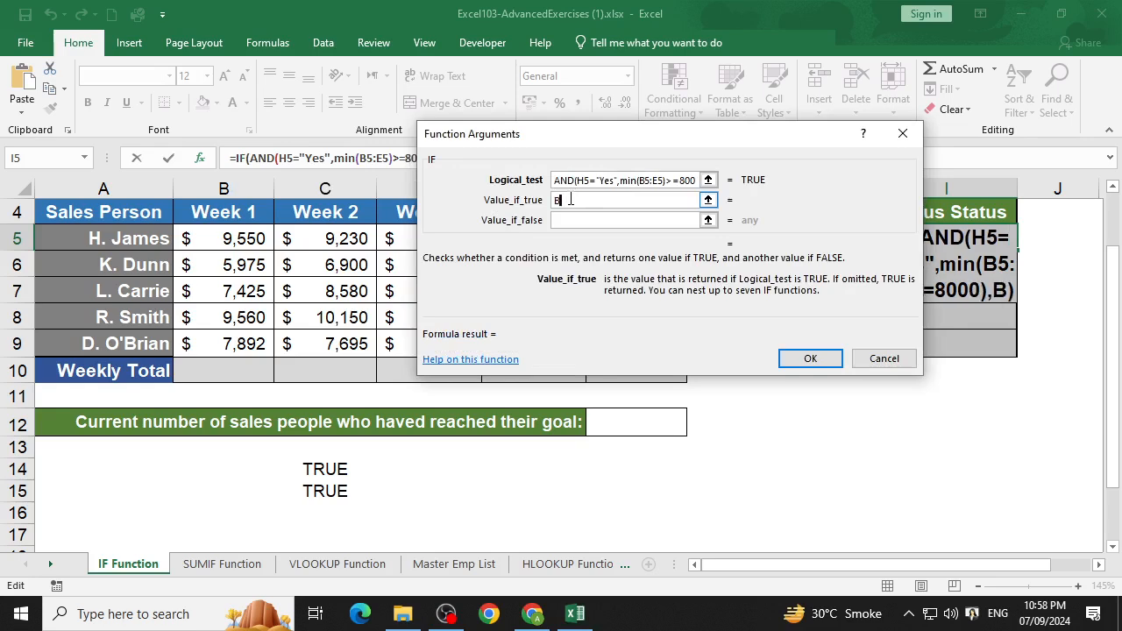
type("onus")
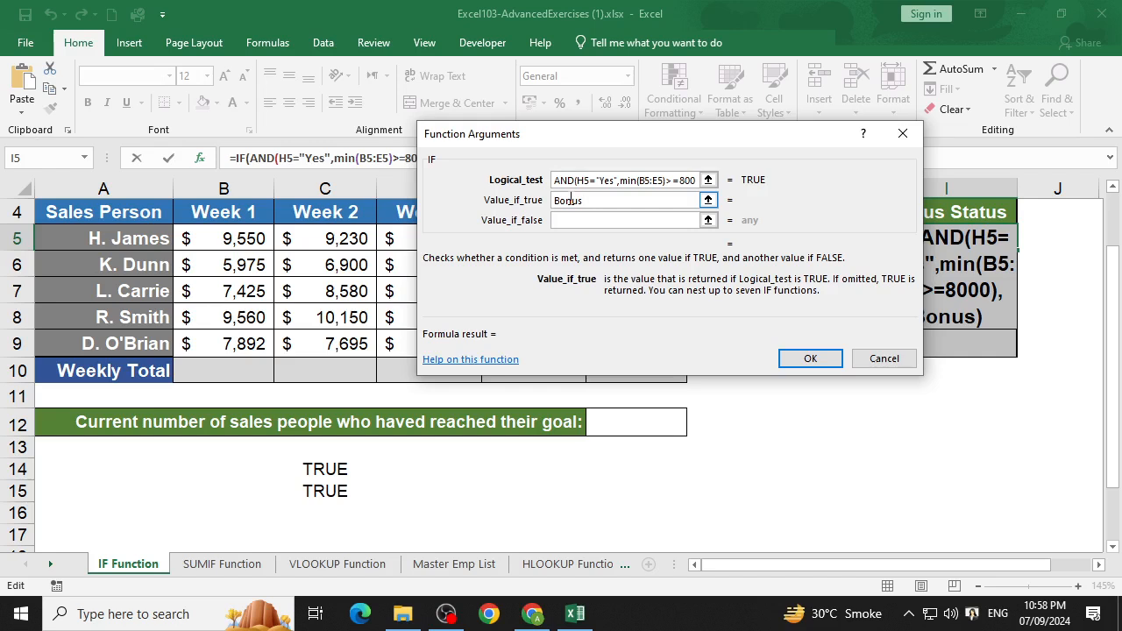
- Enclose Bonus in quotation marks as the IF function's value if true
type("\"")
left_click(554, 200)
type("\"")
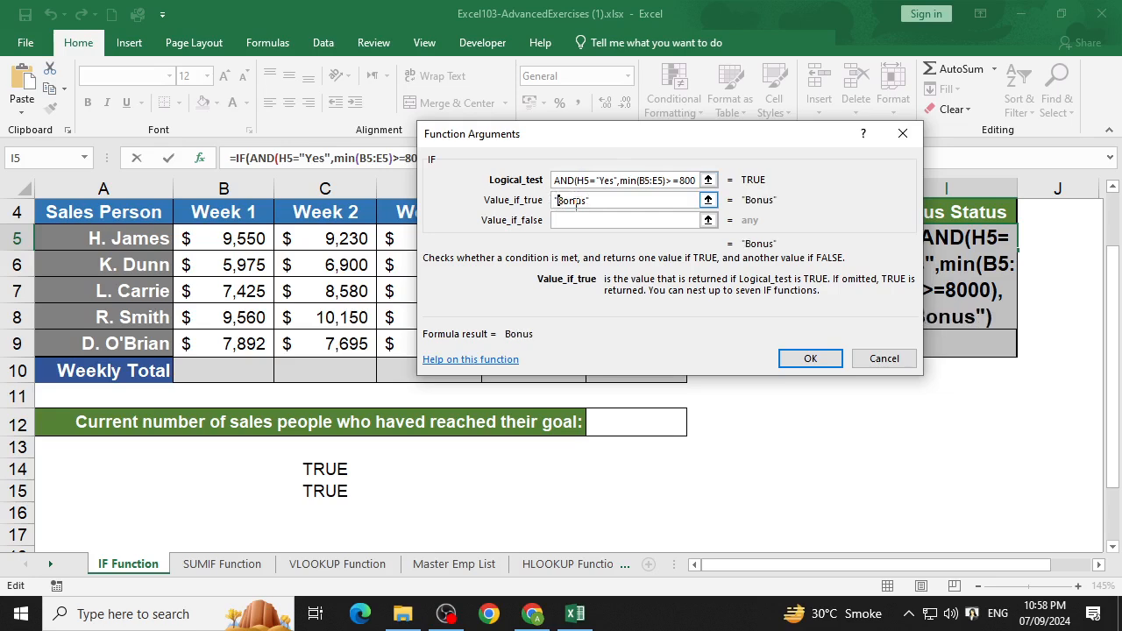
- Enter "No Bonus" as the IF function's value if false and complete the formula in I5
left_click(605, 220)
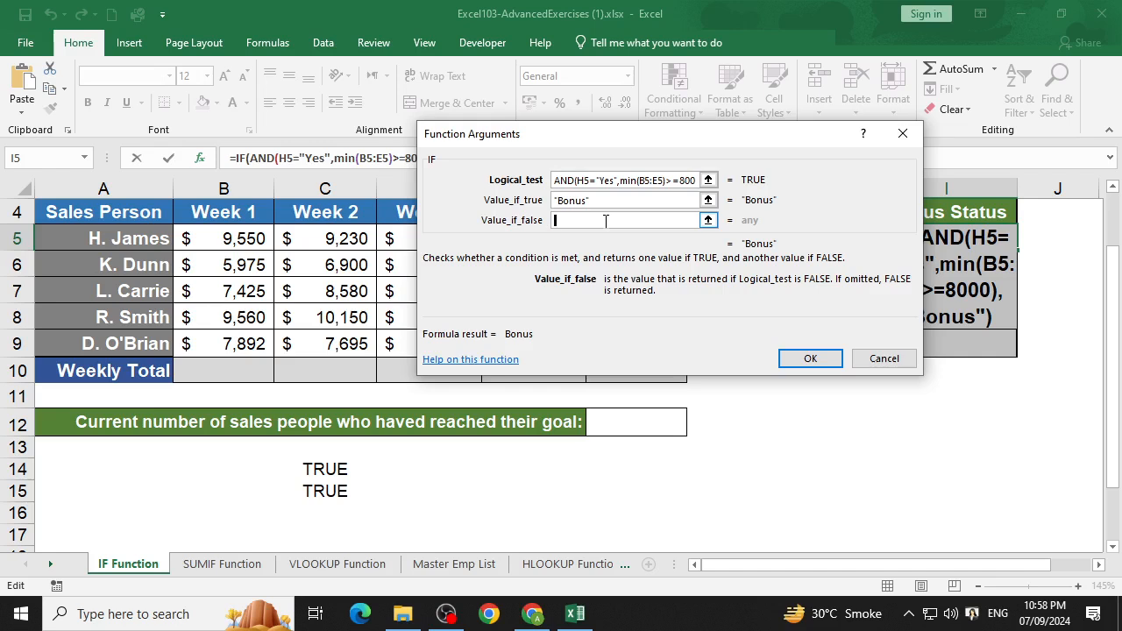
type("\"")
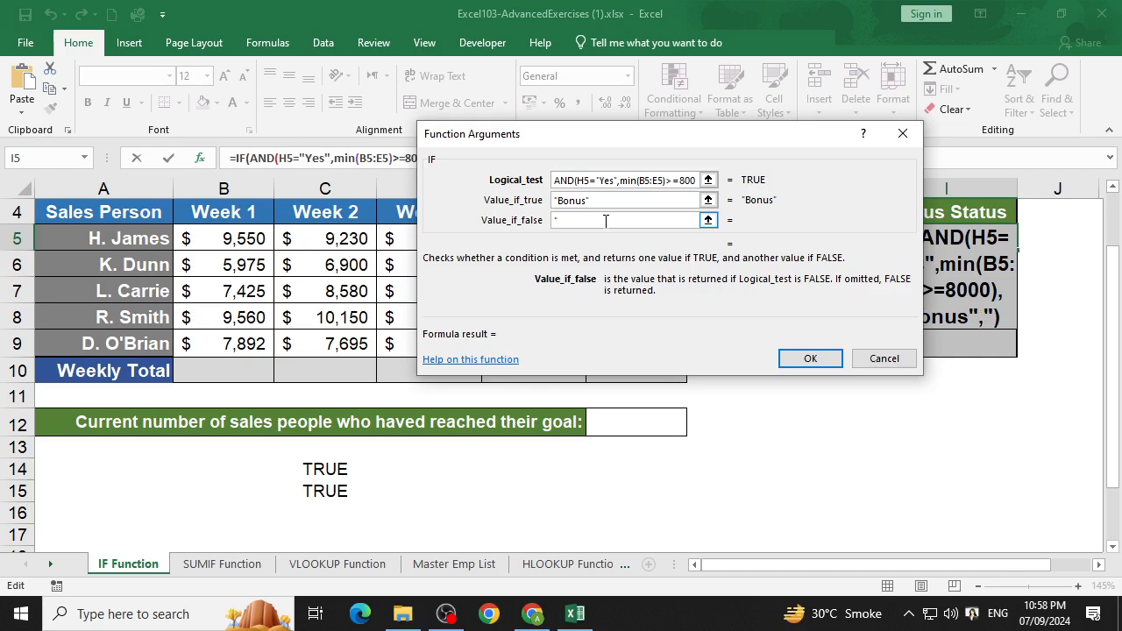
type("No B")
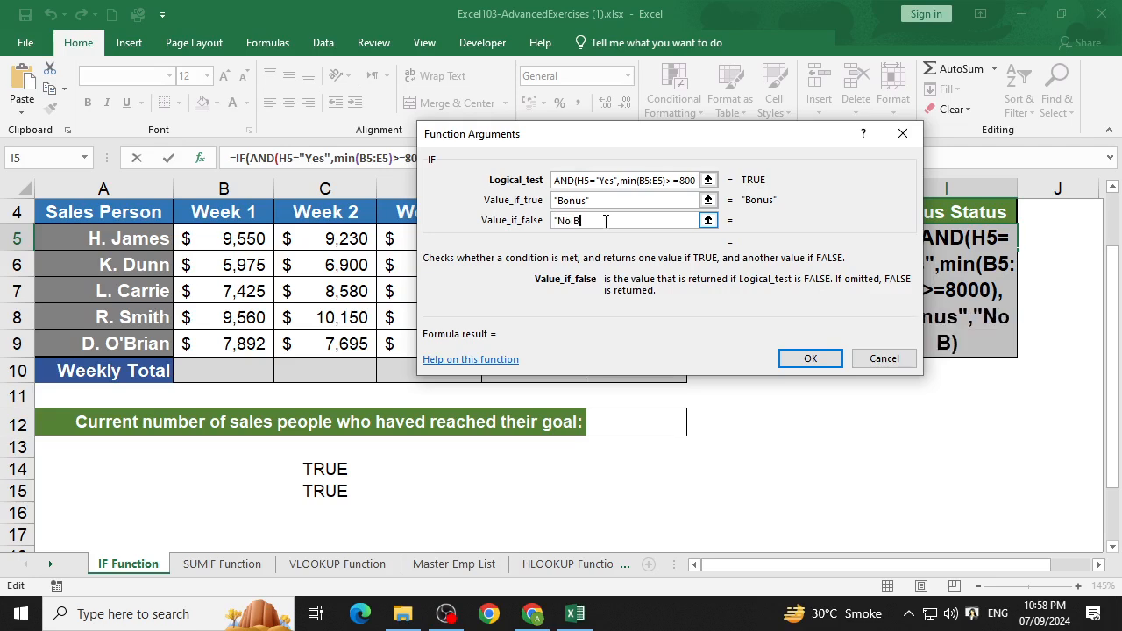
type("onus\"")
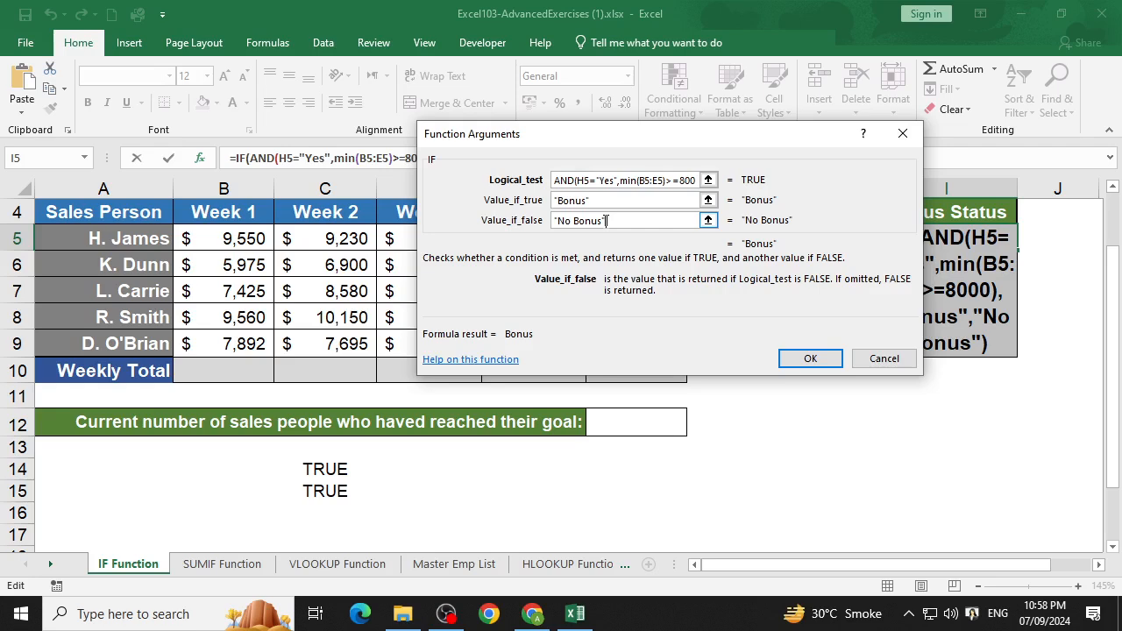
left_click(810, 356)
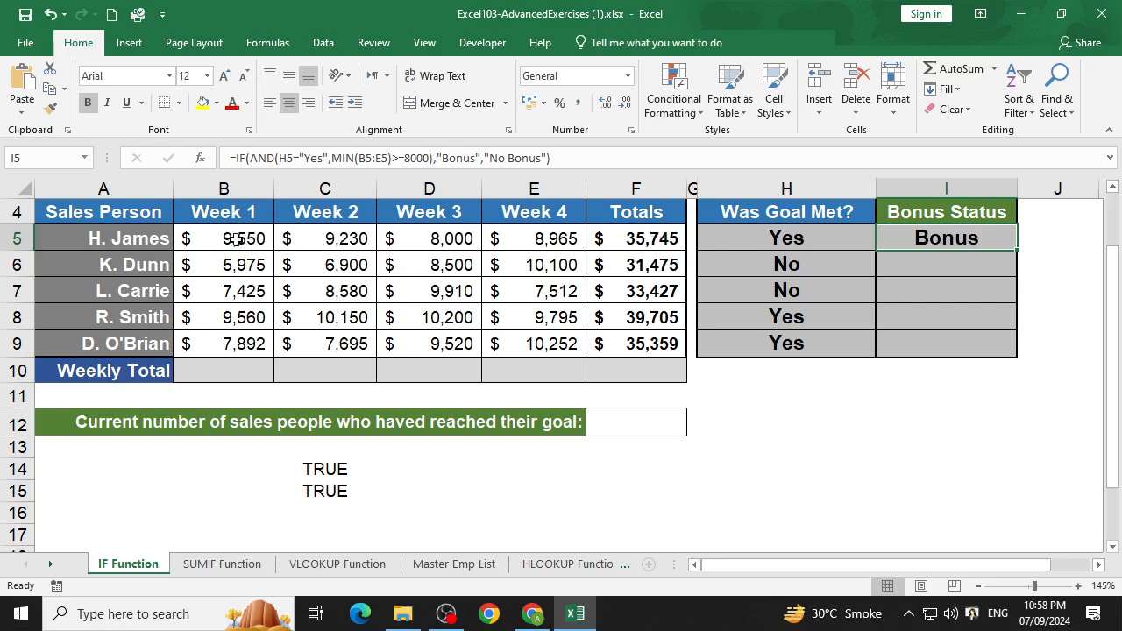
- Check row 5's weekly sales and goal status, and fill the Bonus Status formula from I5 down to I9
left_click_drag(226, 239, 581, 245)
left_click(804, 239)
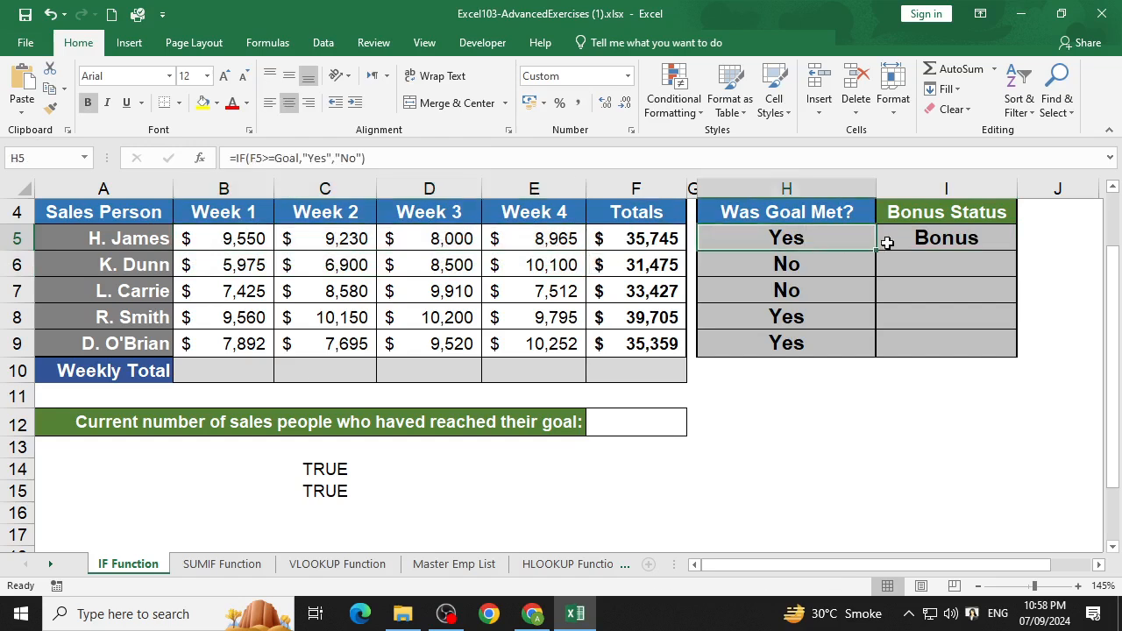
left_click(1012, 244)
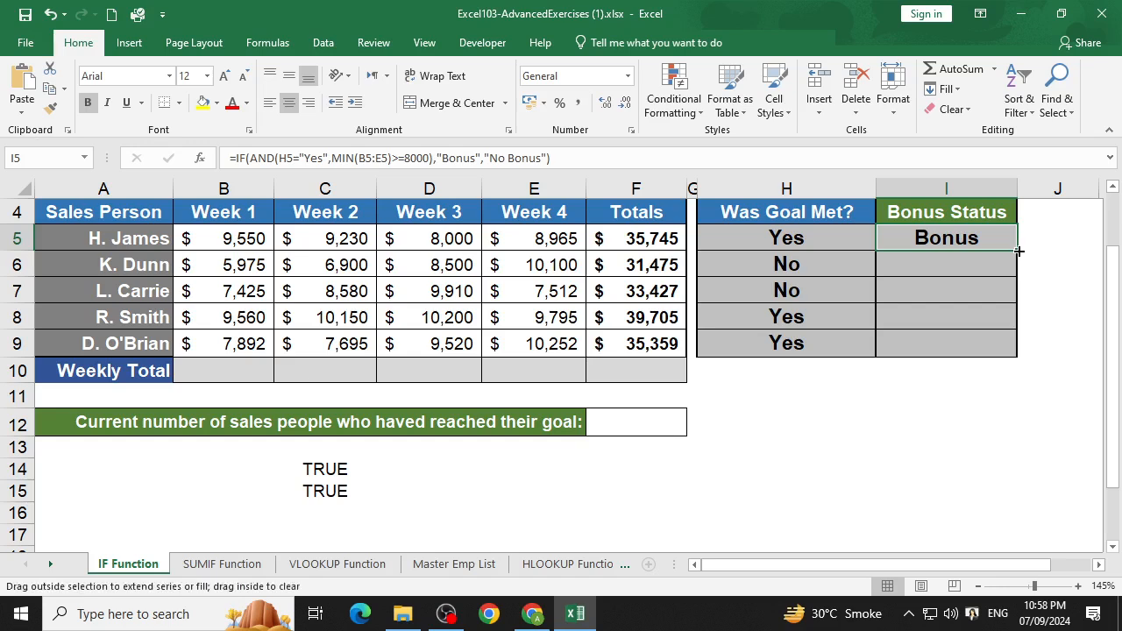
double_click(1017, 251)
- Compare the Bonus Status results in rows 6 to 9 with the Was Goal Met? values
left_click(920, 272)
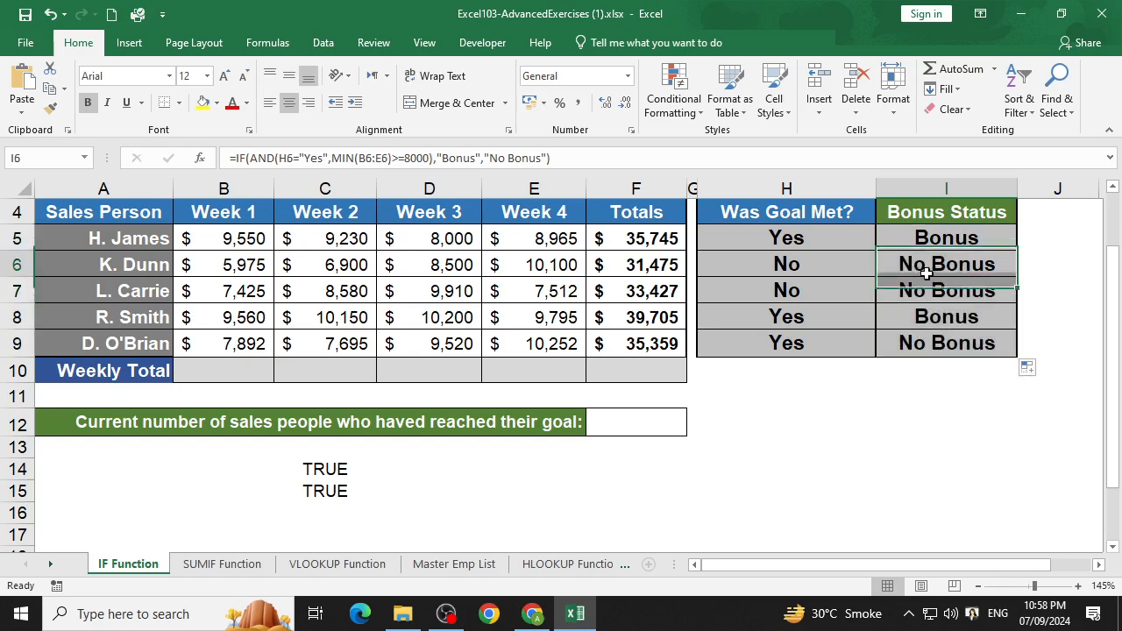
left_click(788, 268)
left_click(934, 259)
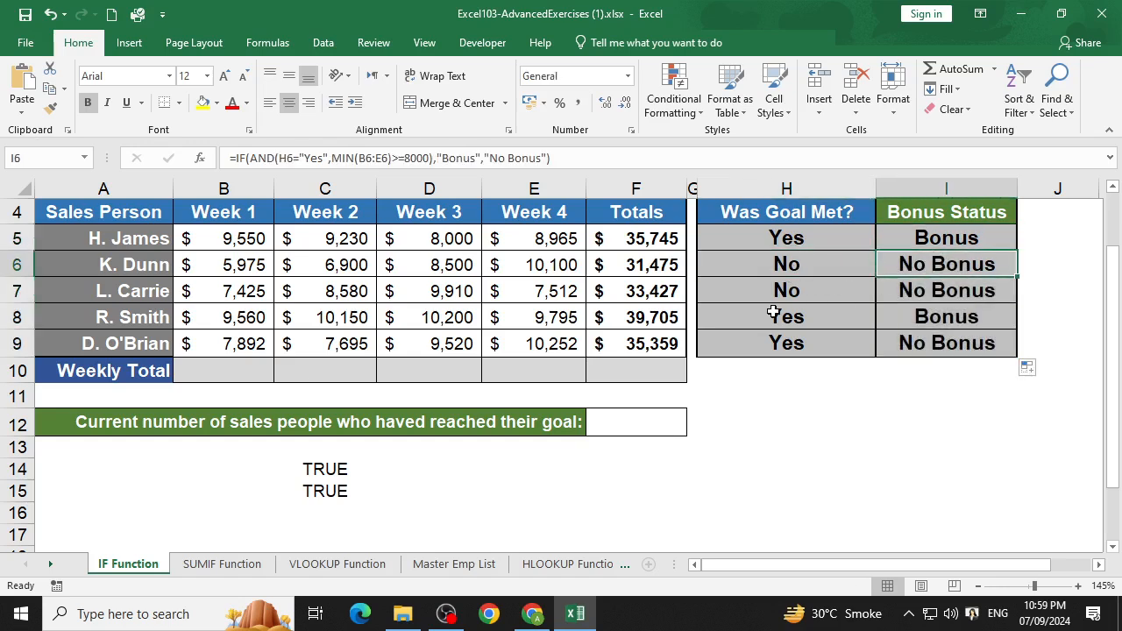
left_click(911, 300)
left_click(814, 324)
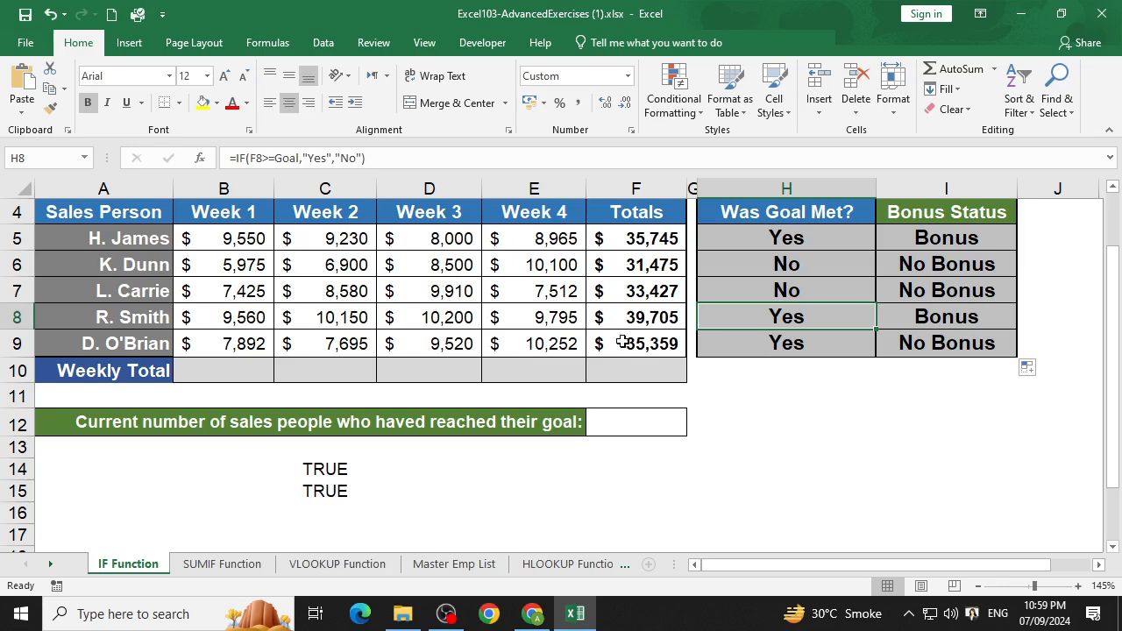
left_click(747, 342)
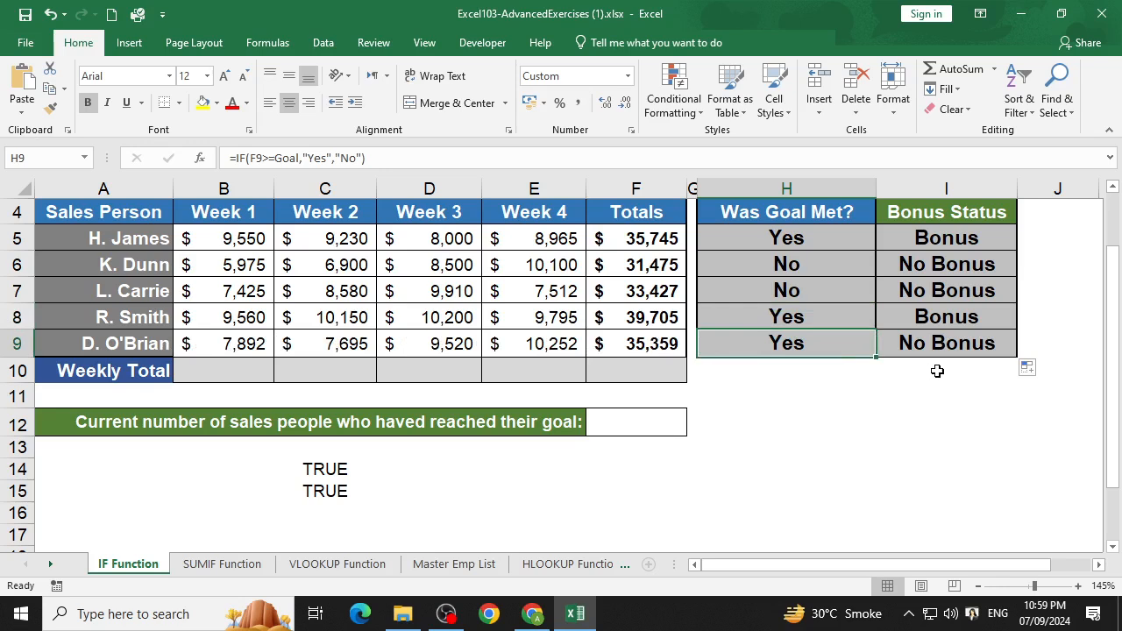
- Change the Week 3 sales figure in D5 to 7000 to test the Bonus Status formula
left_click(449, 232)
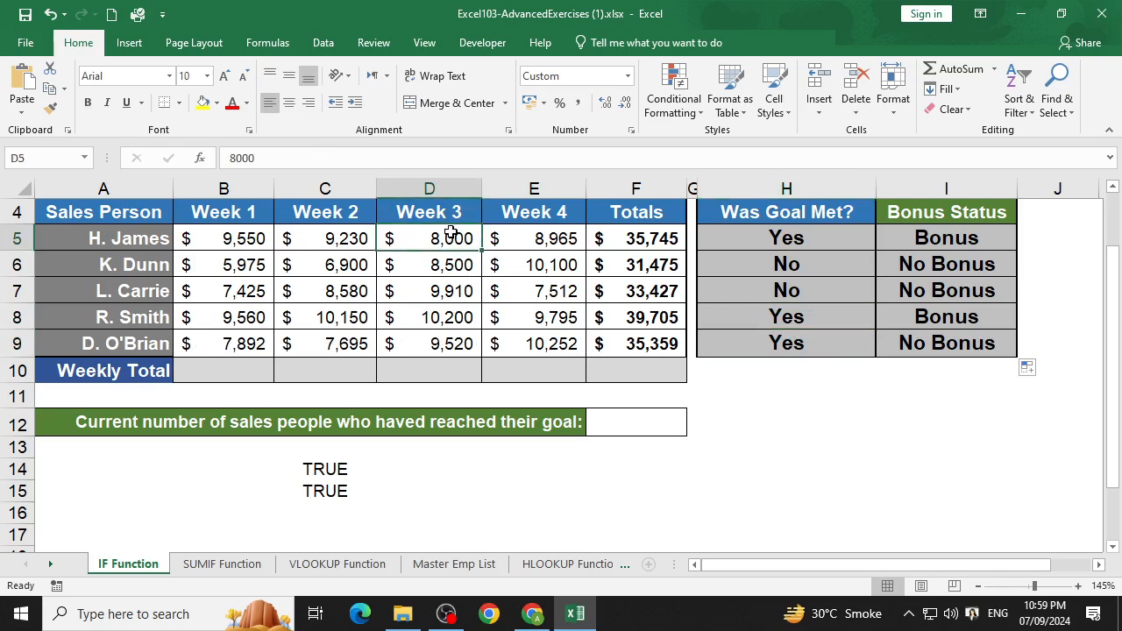
type("7000")
key("Return")
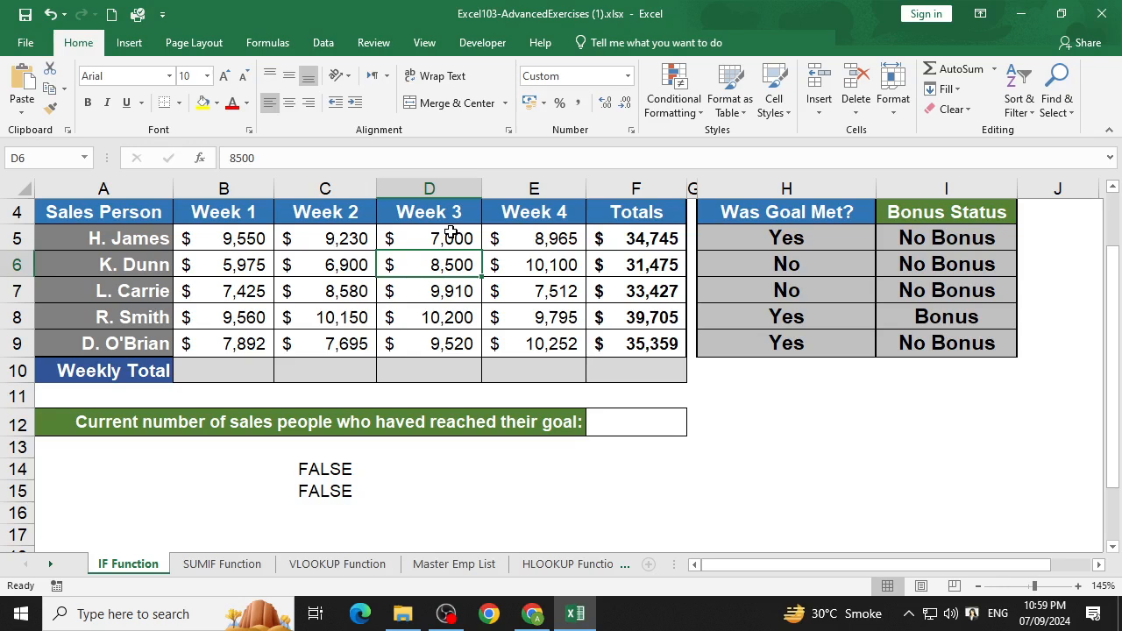
left_click(446, 613)
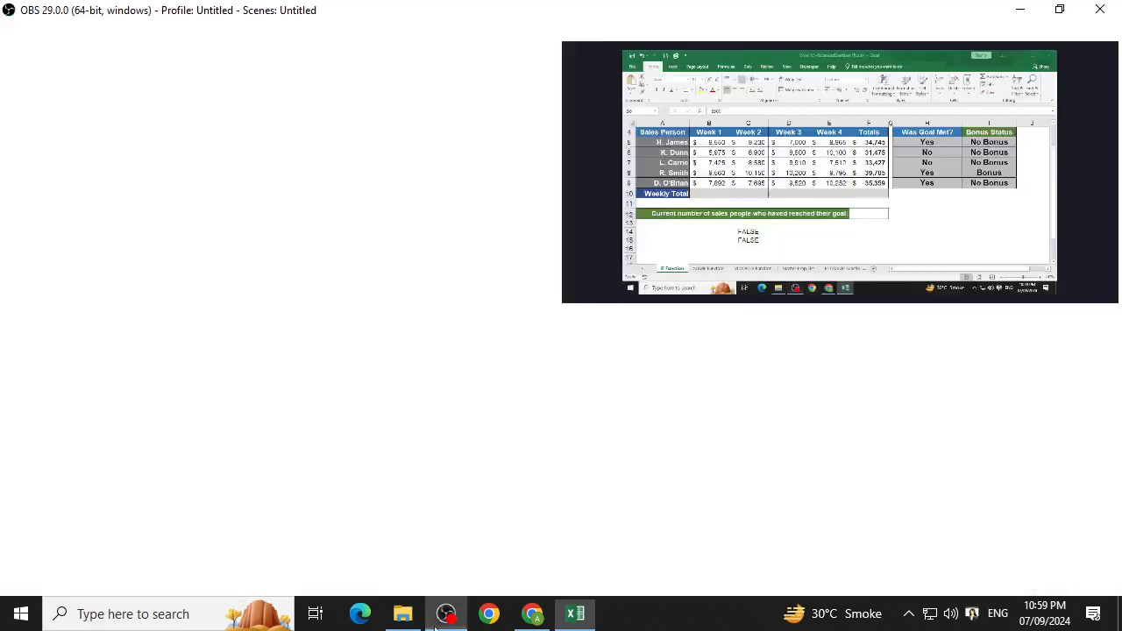
left_click(1101, 434)
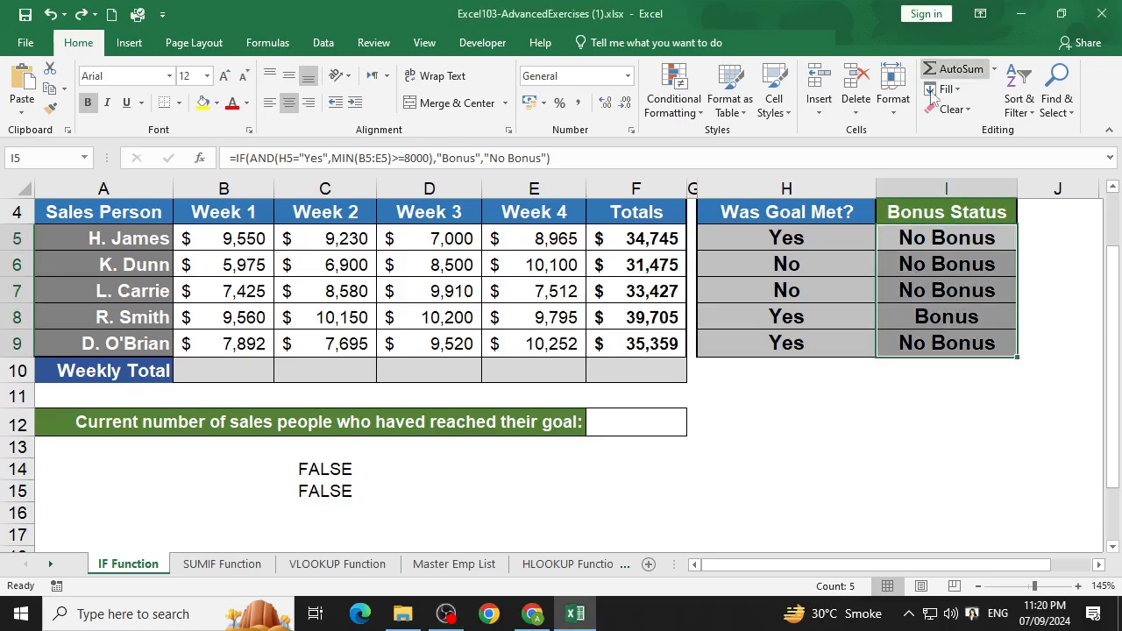
left_click(616, 369)
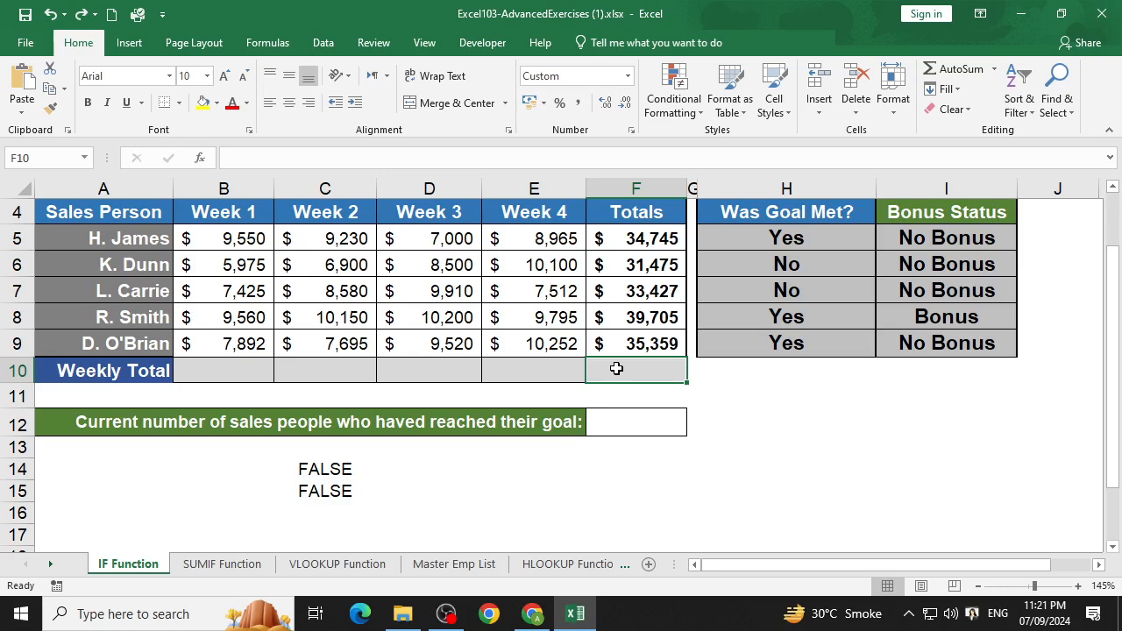
mouse_move(597, 619)
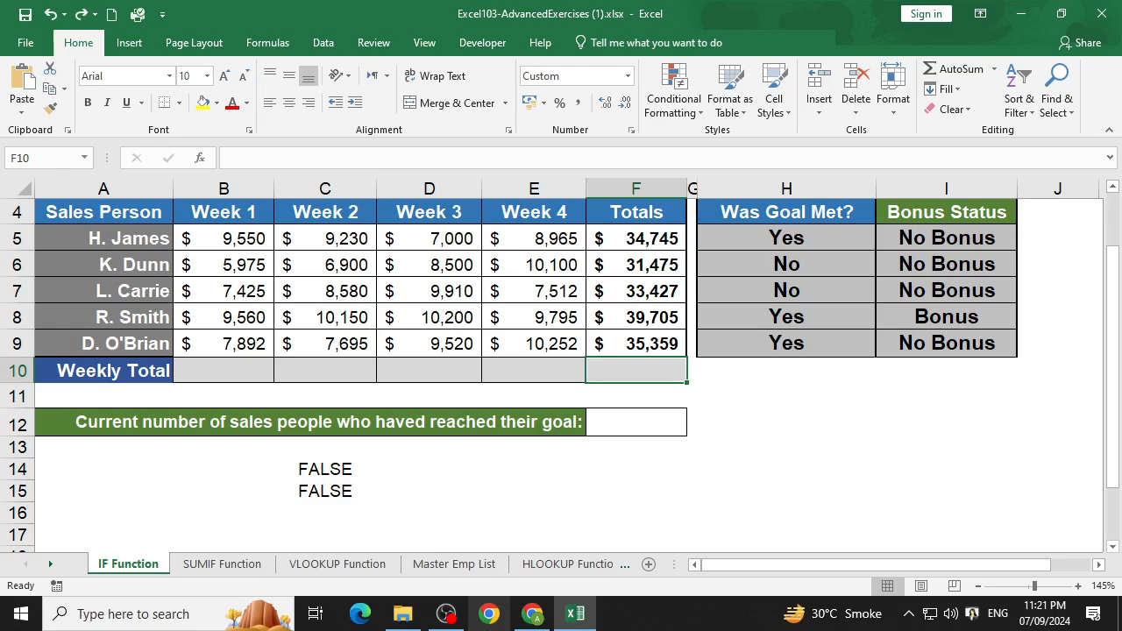
- Start a COUNTIF function in F12, beside the label for sales people who reached their goal, and open its arguments
scroll(874, 394, "up", 1)
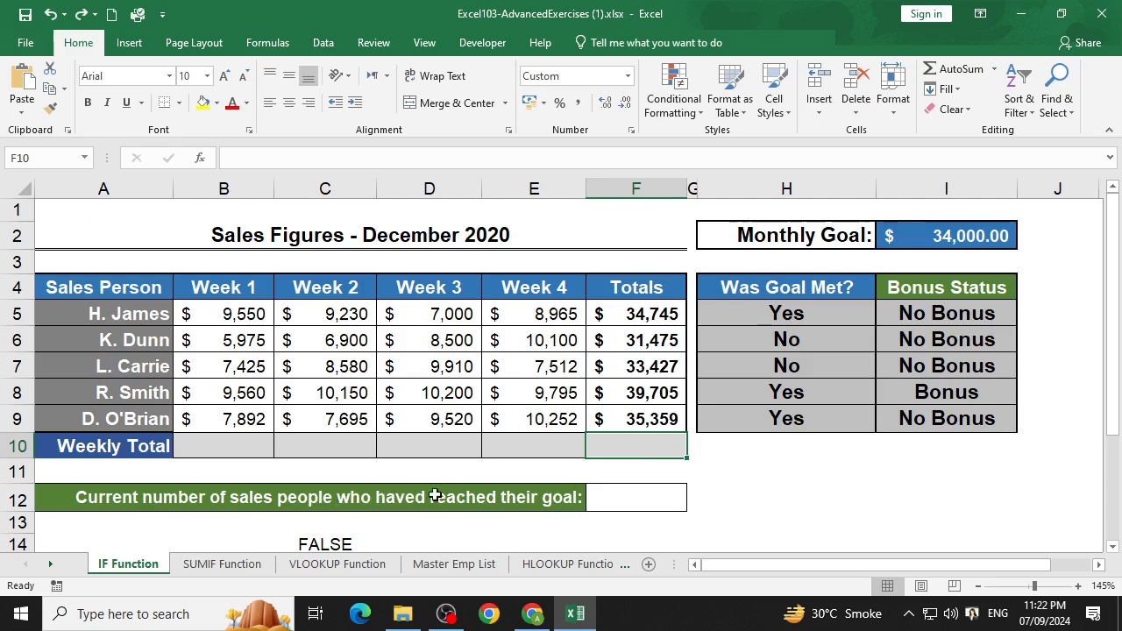
left_click(639, 502)
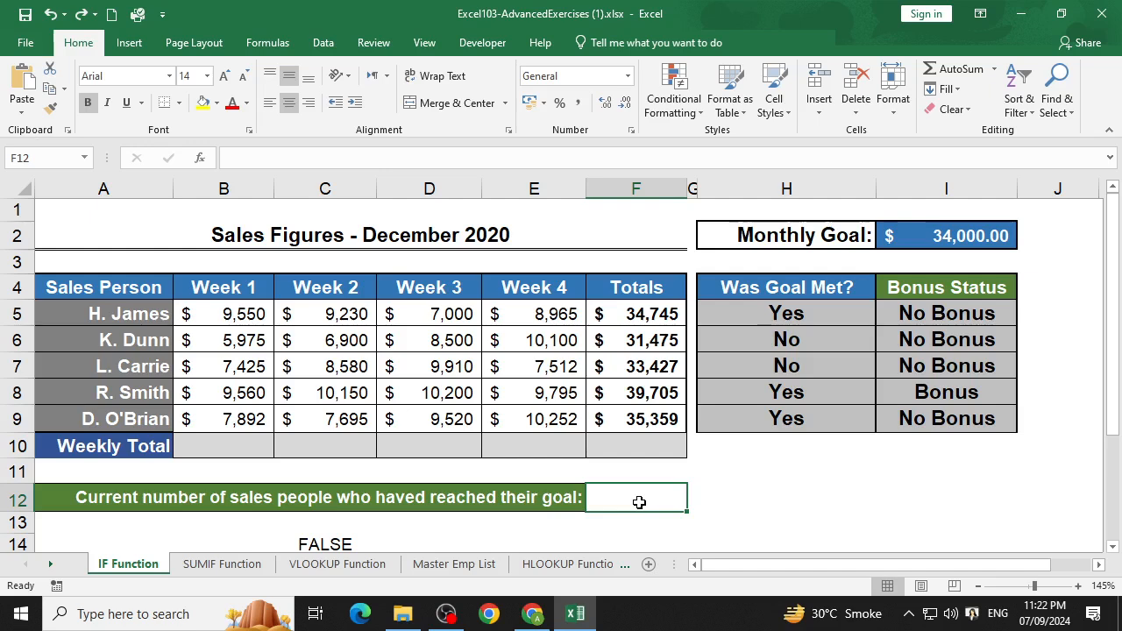
double_click(640, 503)
type("=")
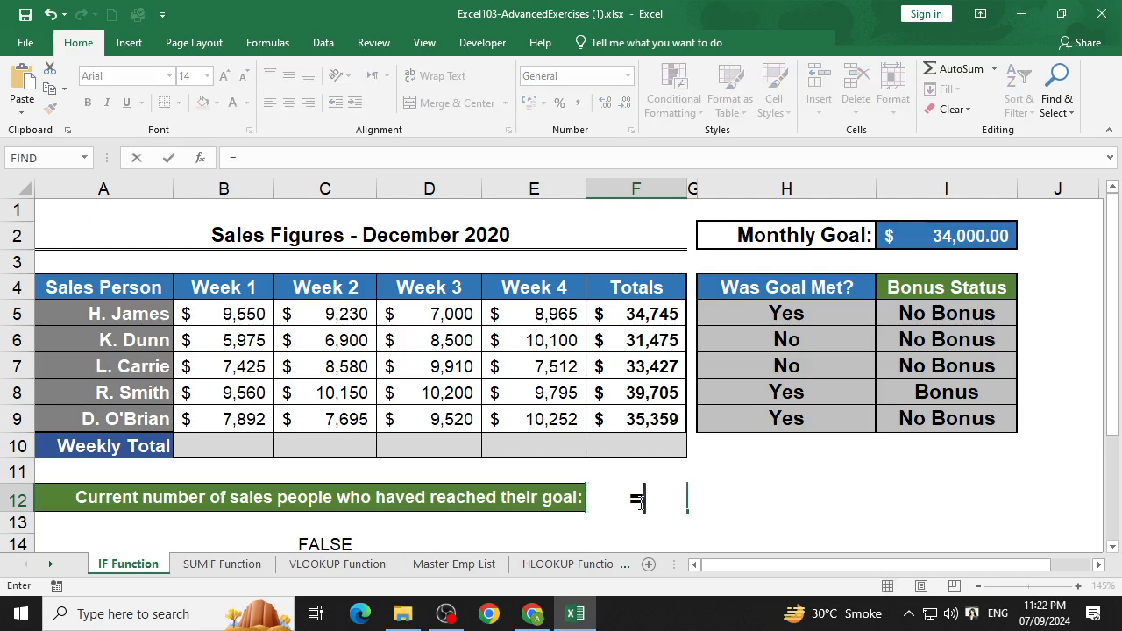
type("coun")
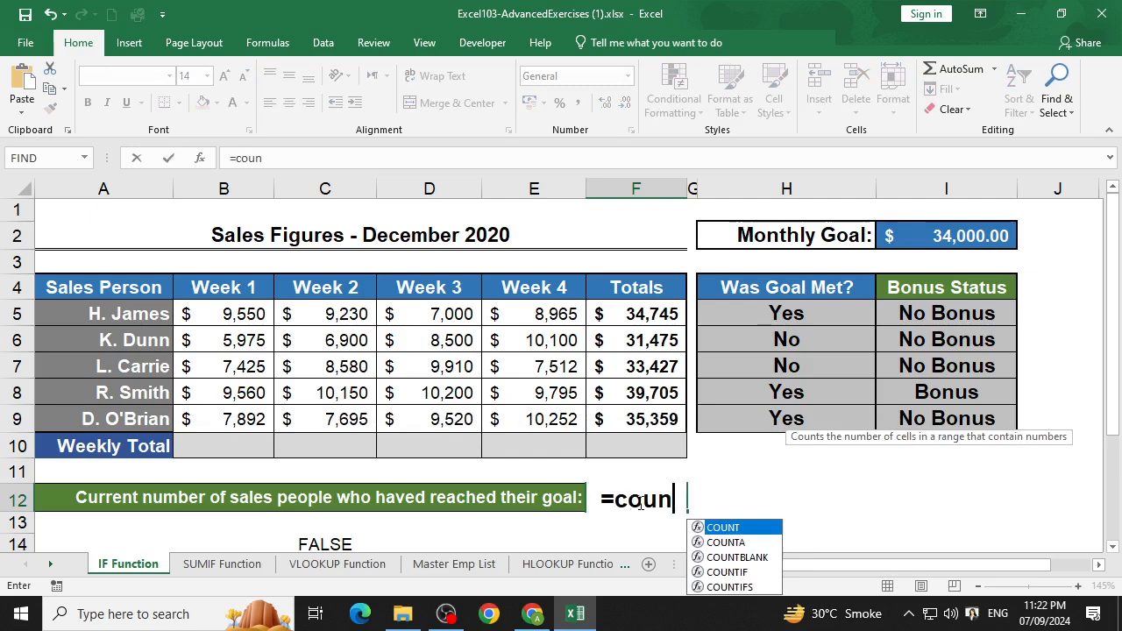
type("tif")
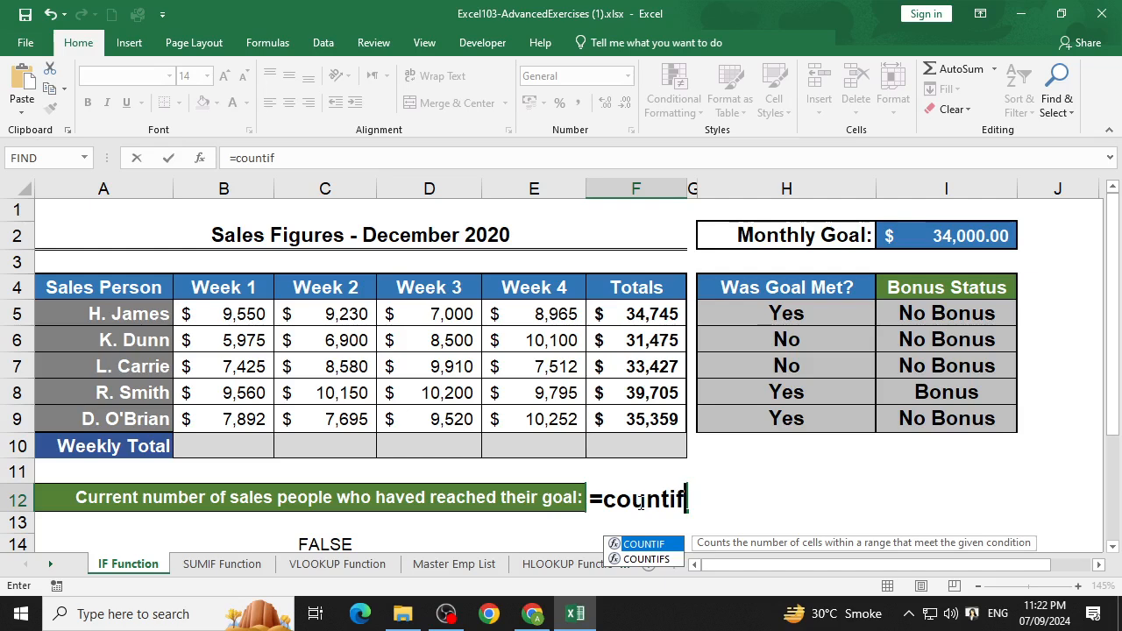
key("Tab")
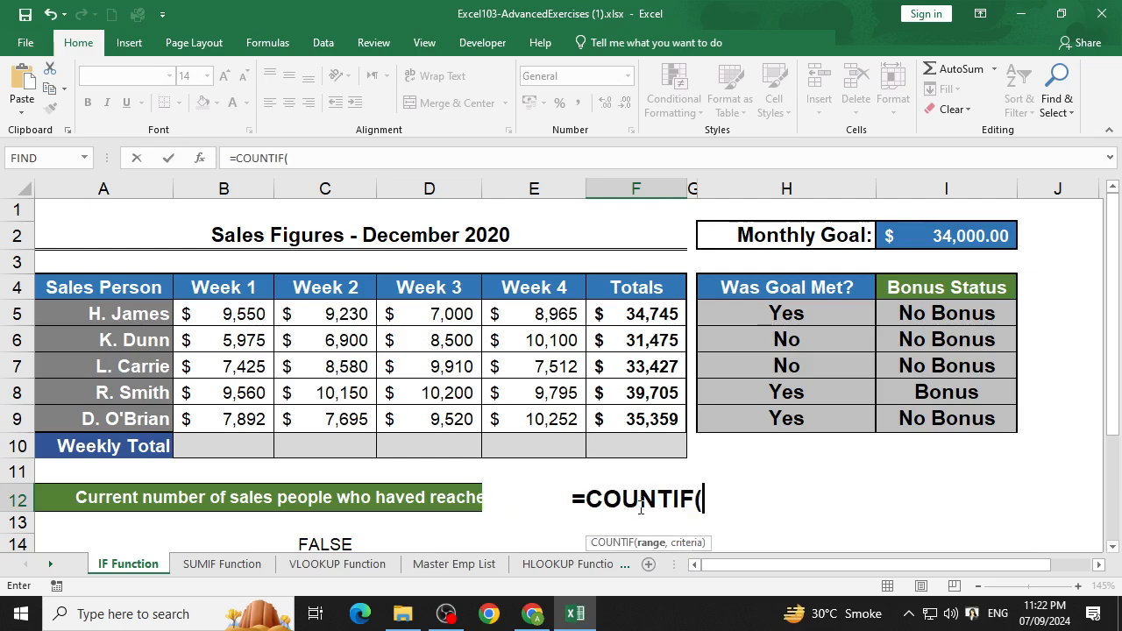
left_click(201, 159)
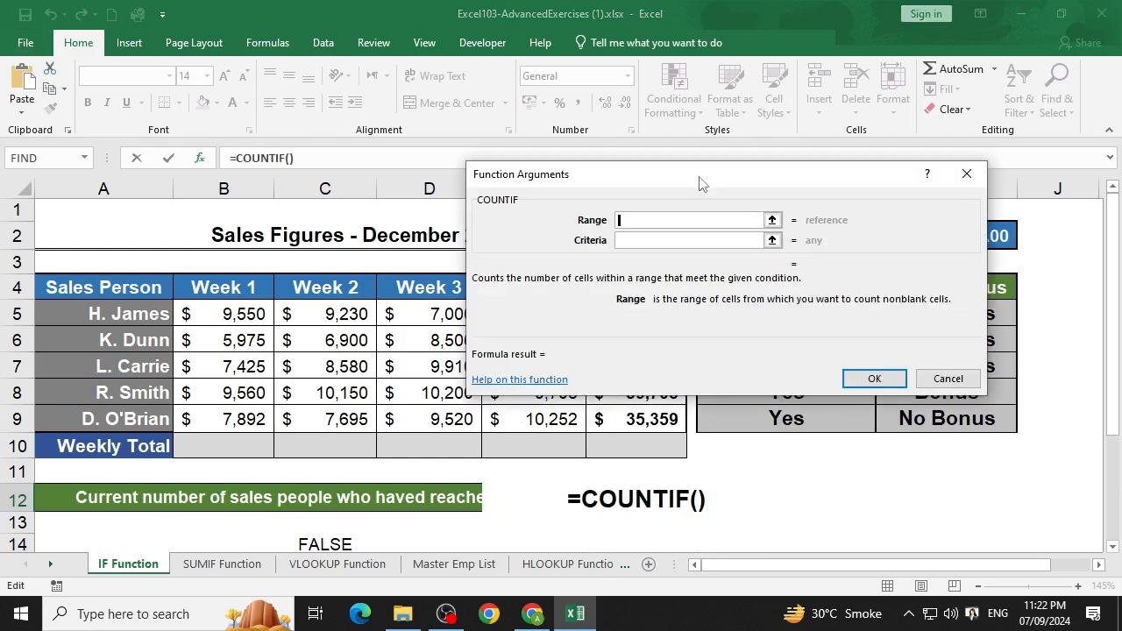
- Set the COUNTIF range to H5:H9, with the dialog moved clear of the Was Goal Met? column
left_click_drag(698, 182, 368, 112)
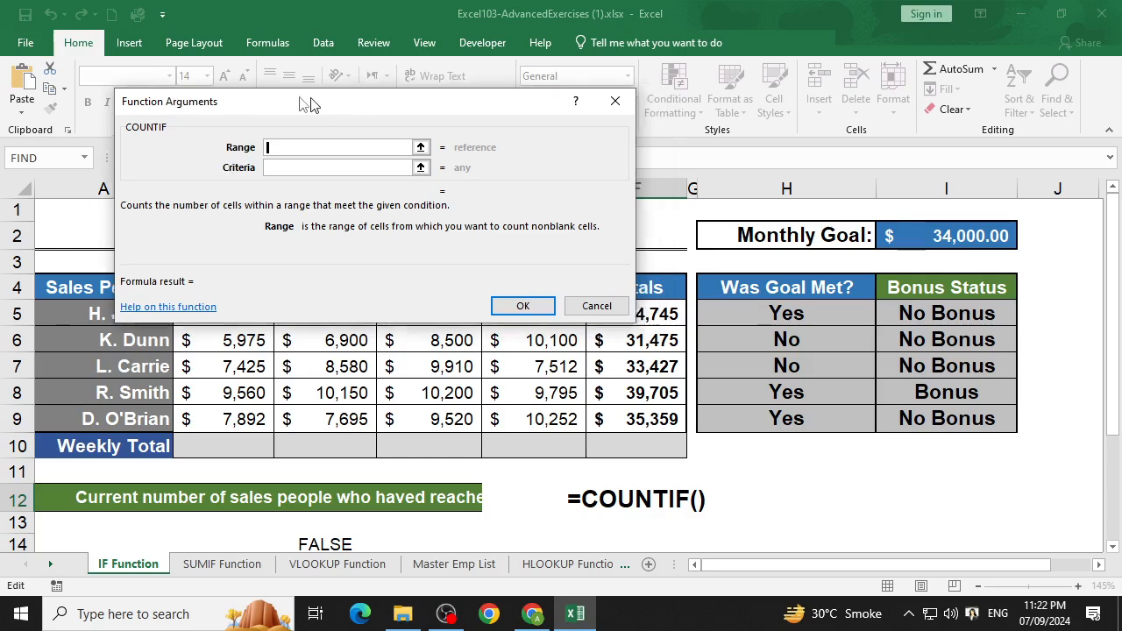
left_click_drag(306, 103, 135, 87)
left_click(771, 313)
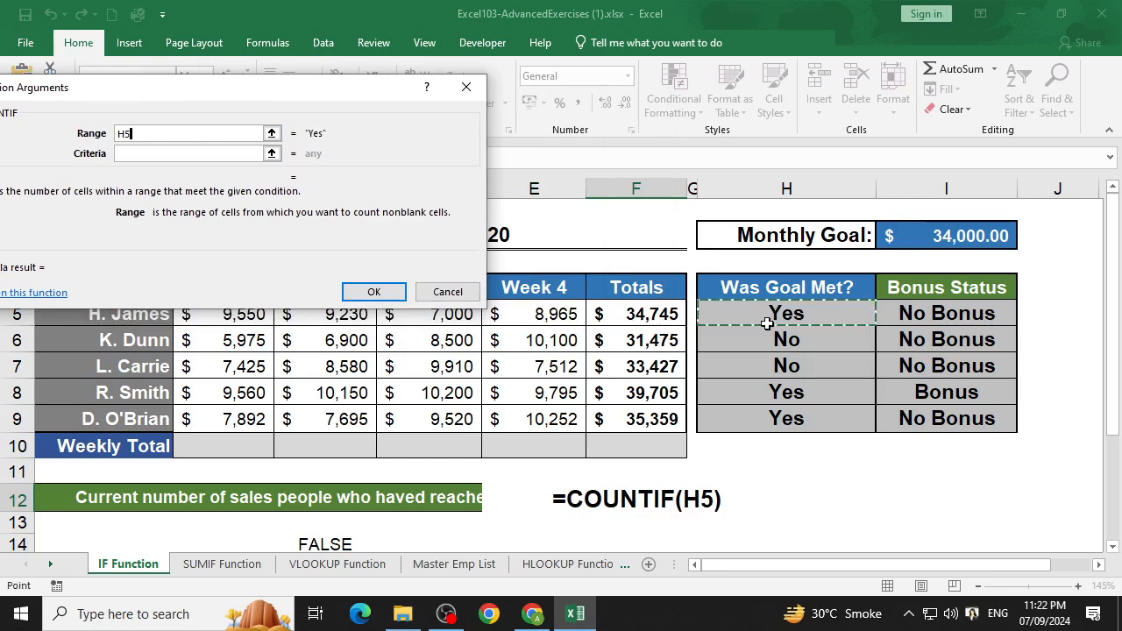
key("shift+Down")
key("shift+Down")
key("shift+Down")
key("shift+Down")
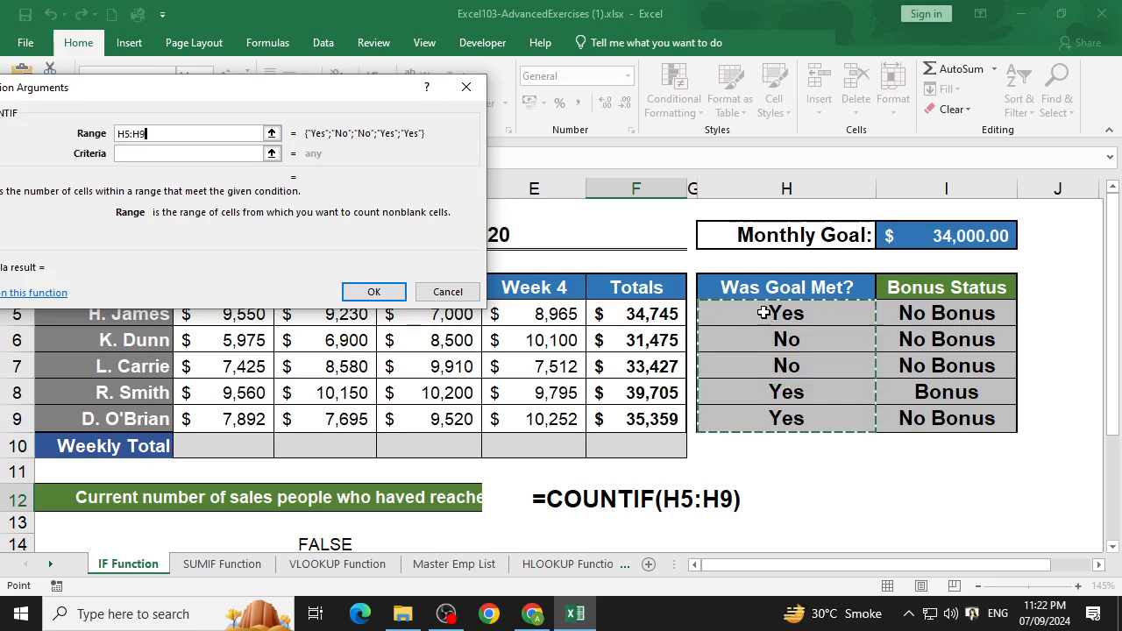
- Set the COUNTIF criteria to "Yes" with a capital Y and in quotation marks, and complete the formula
left_click(226, 155)
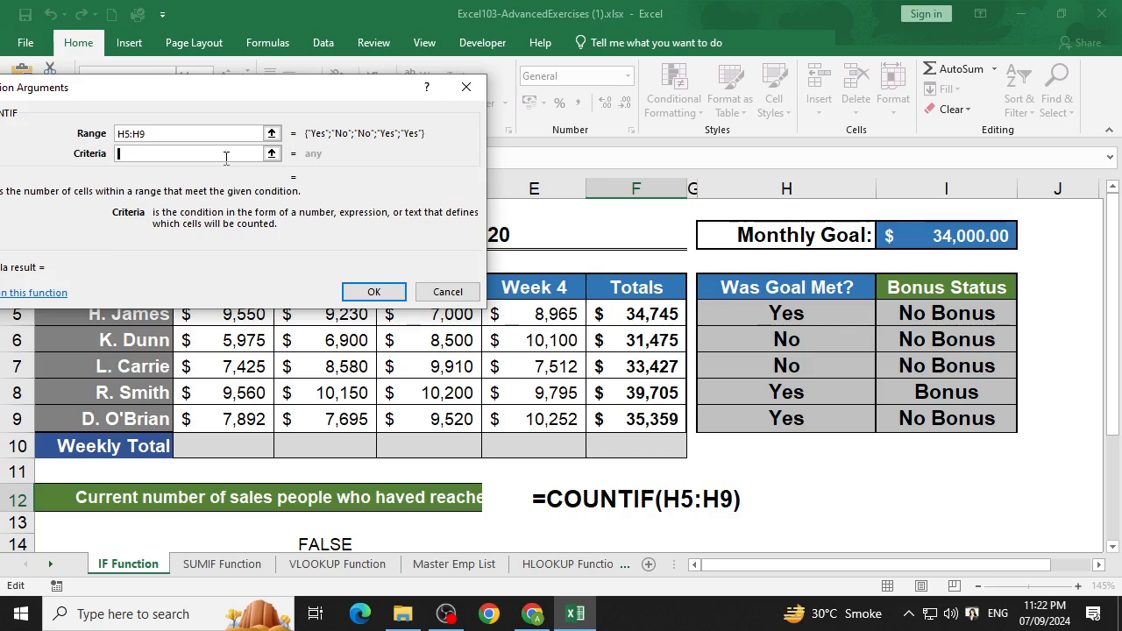
type("yes")
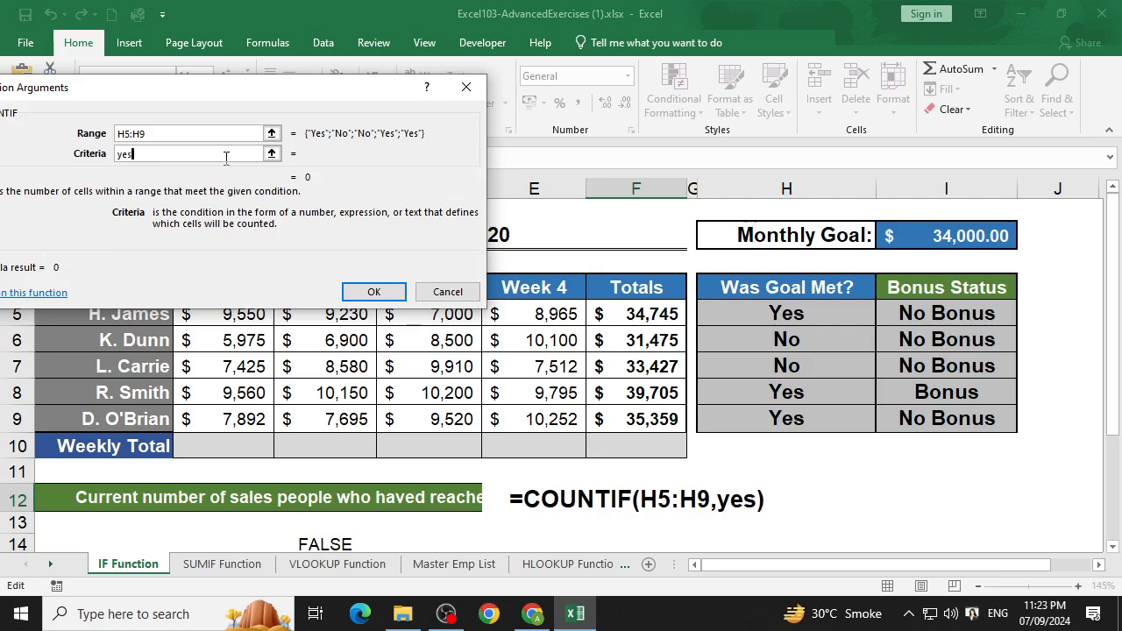
type("\"")
key("Left")
key("Left")
key("Left")
key("Left")
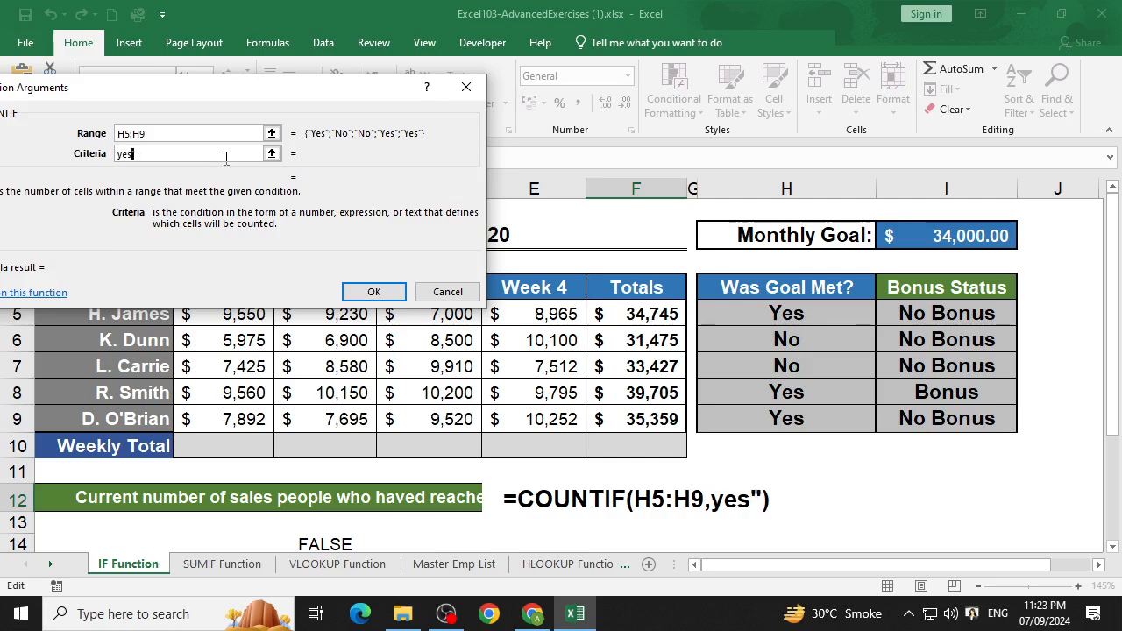
type("\"")
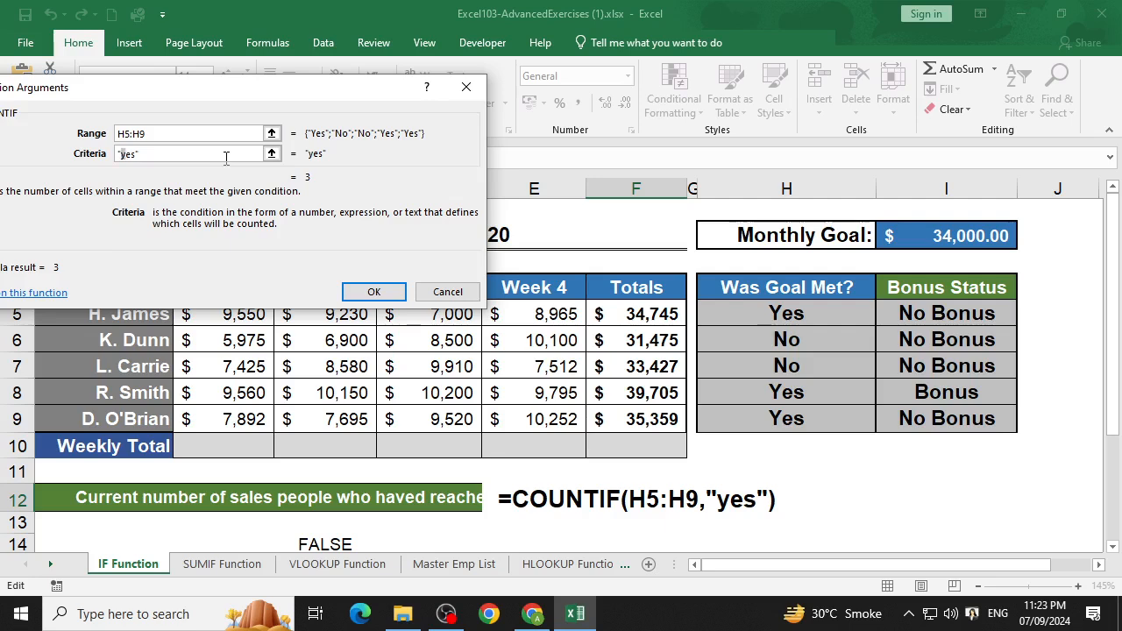
key("Delete")
type("Y")
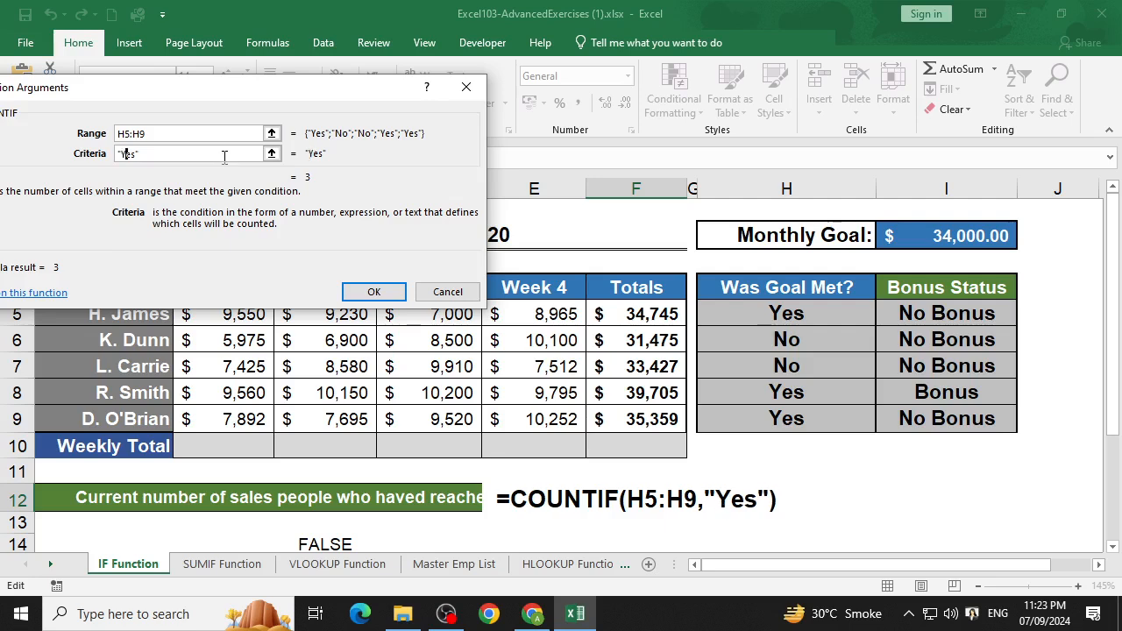
left_click(372, 293)
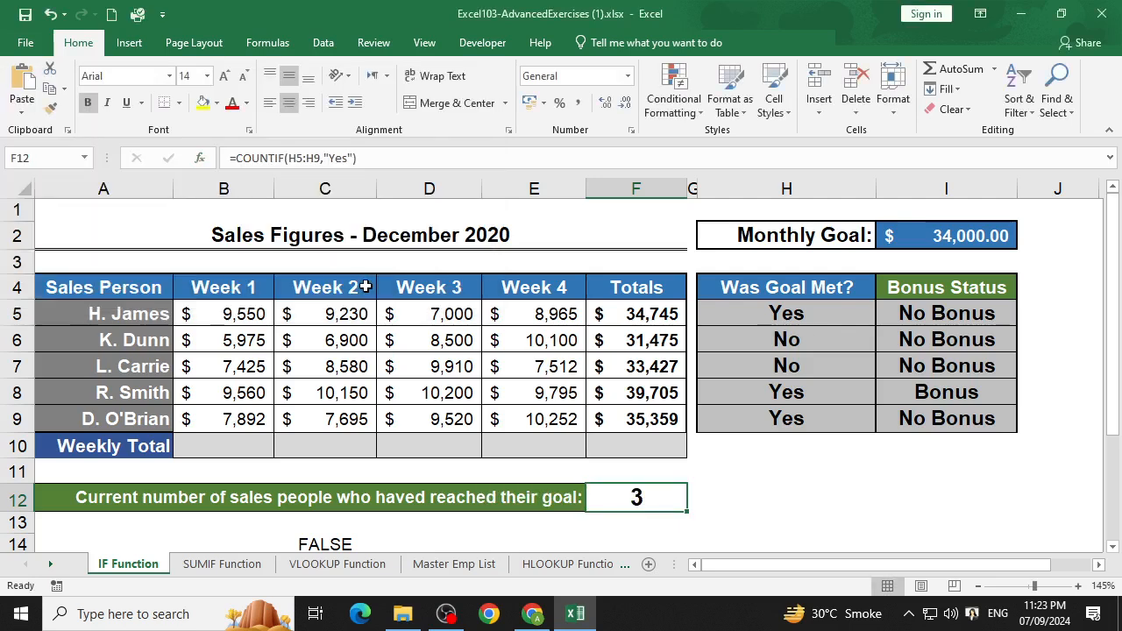
- Edit the COUNTIF in F12 so its criteria references cell H5 instead of the typed text
left_click(200, 158)
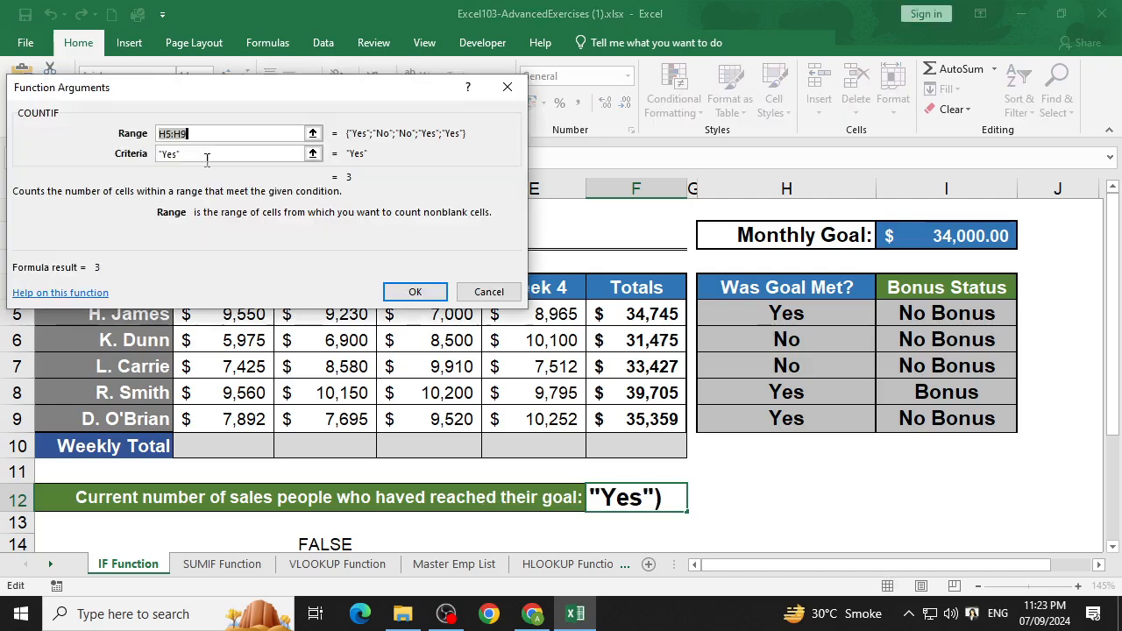
left_click(193, 153)
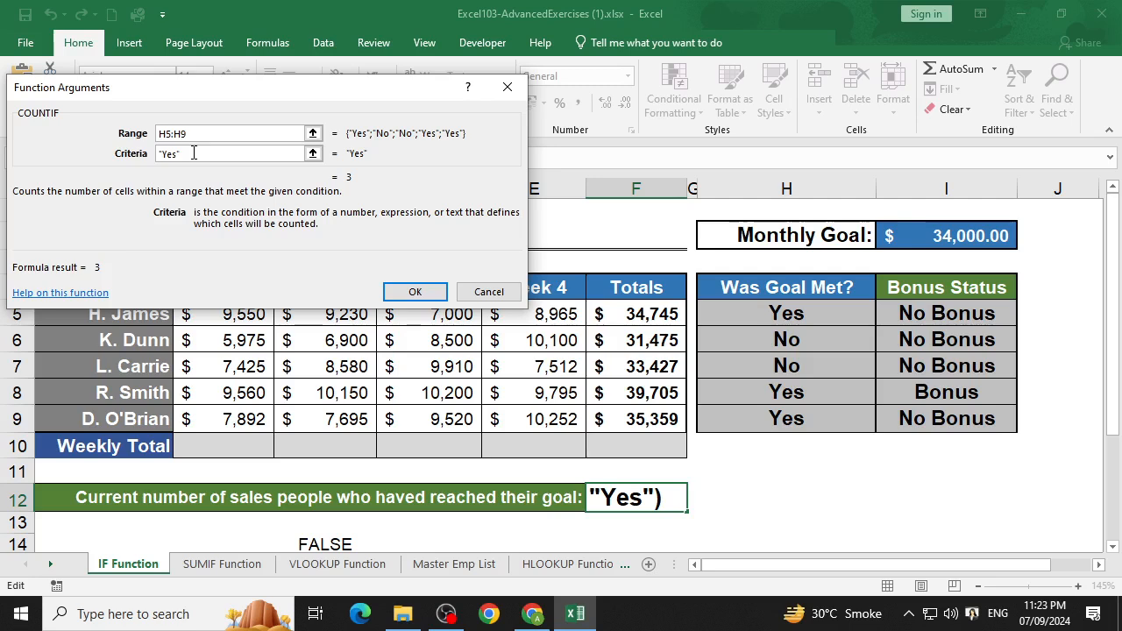
key("BackSpace")
key("BackSpace")
key("BackSpace")
key("BackSpace")
key("BackSpace")
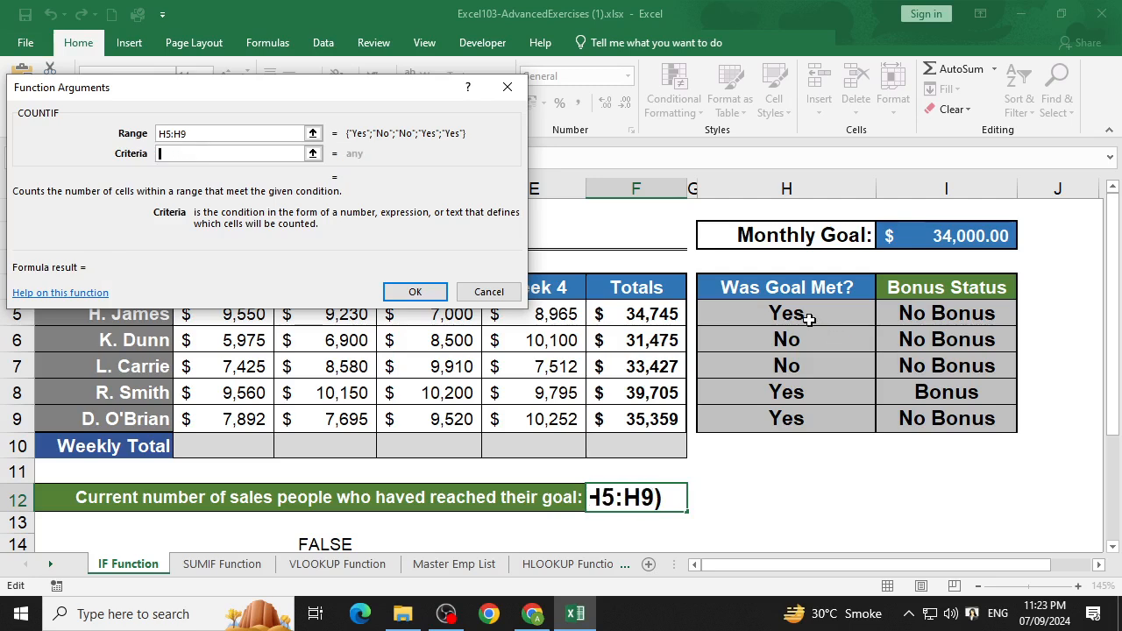
left_click(808, 319)
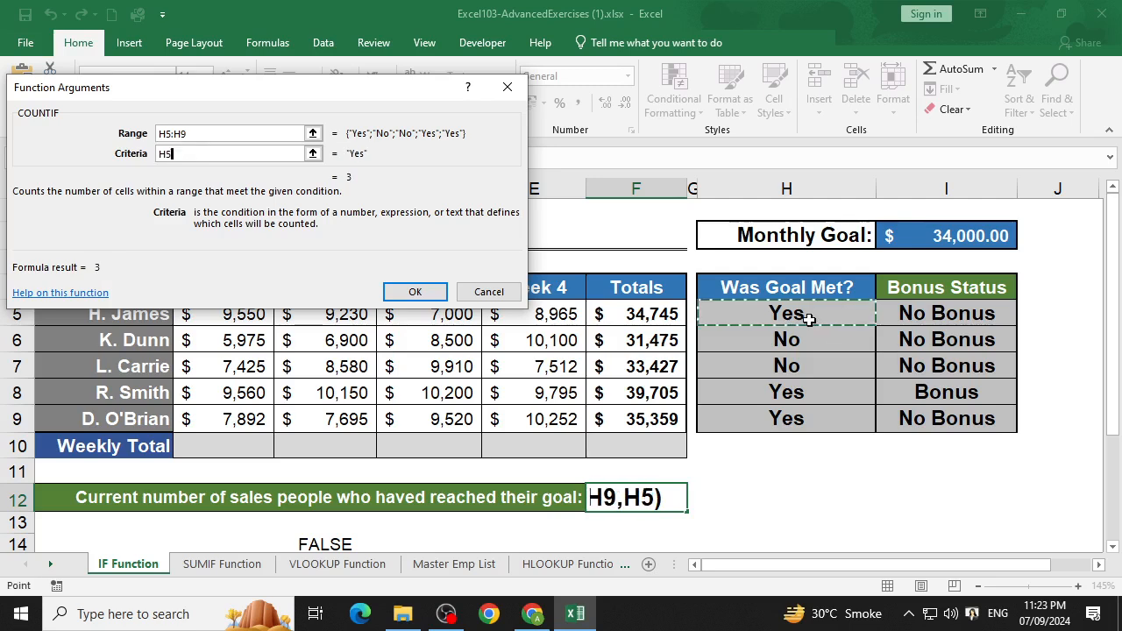
left_click(414, 292)
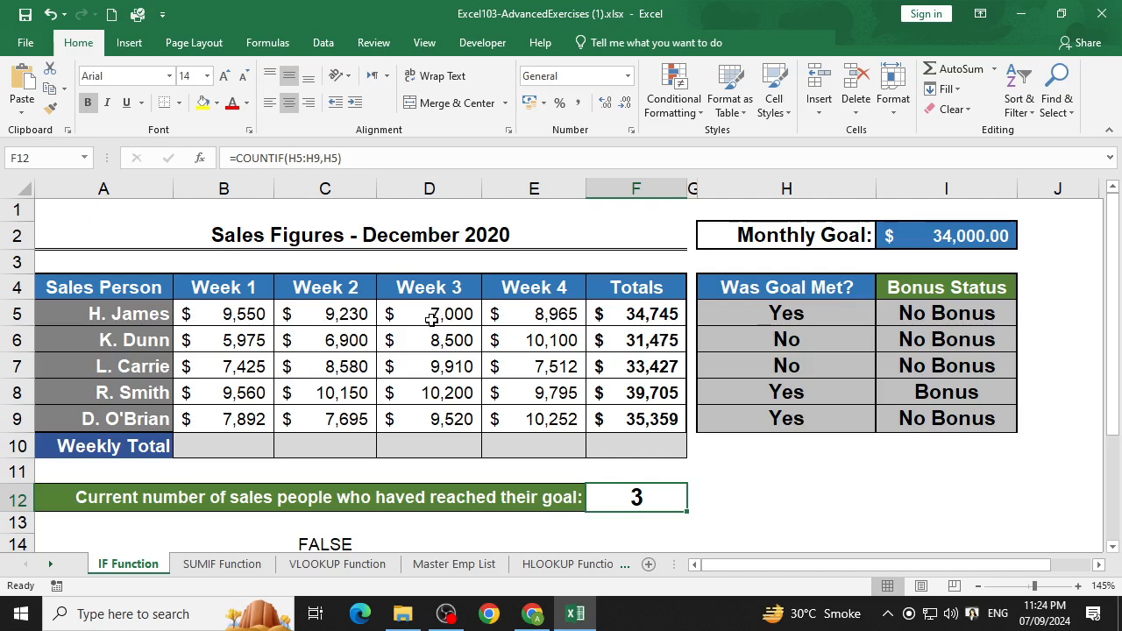
left_click(760, 314)
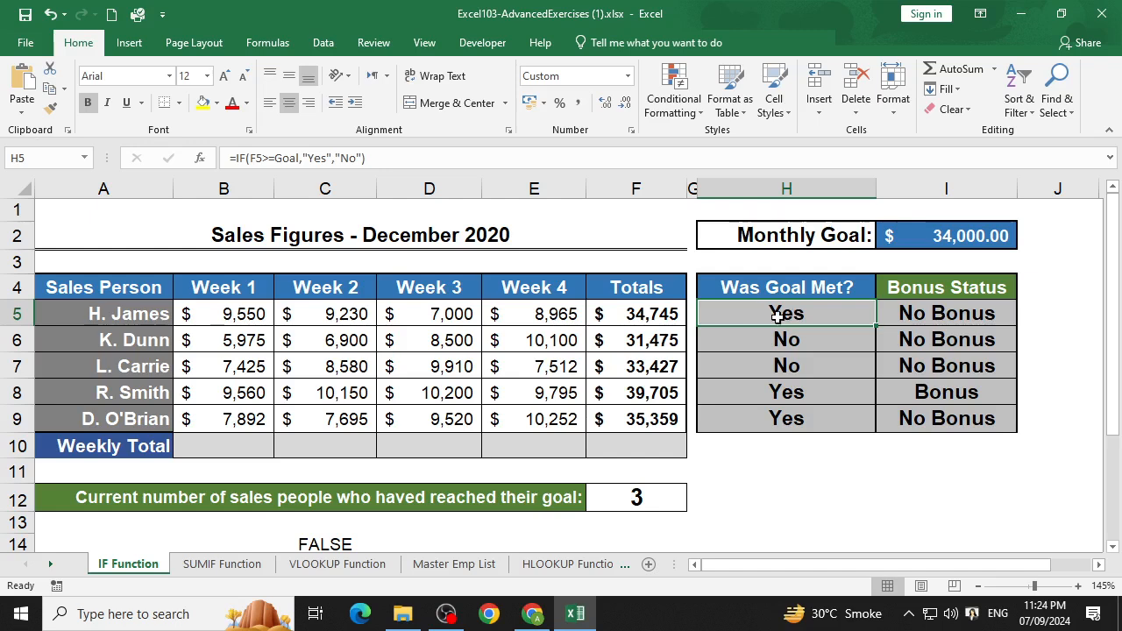
- On the SUMIF Function sheet, start a SUMIF in H3 under the store's Total Units and open its arguments
left_click(222, 564)
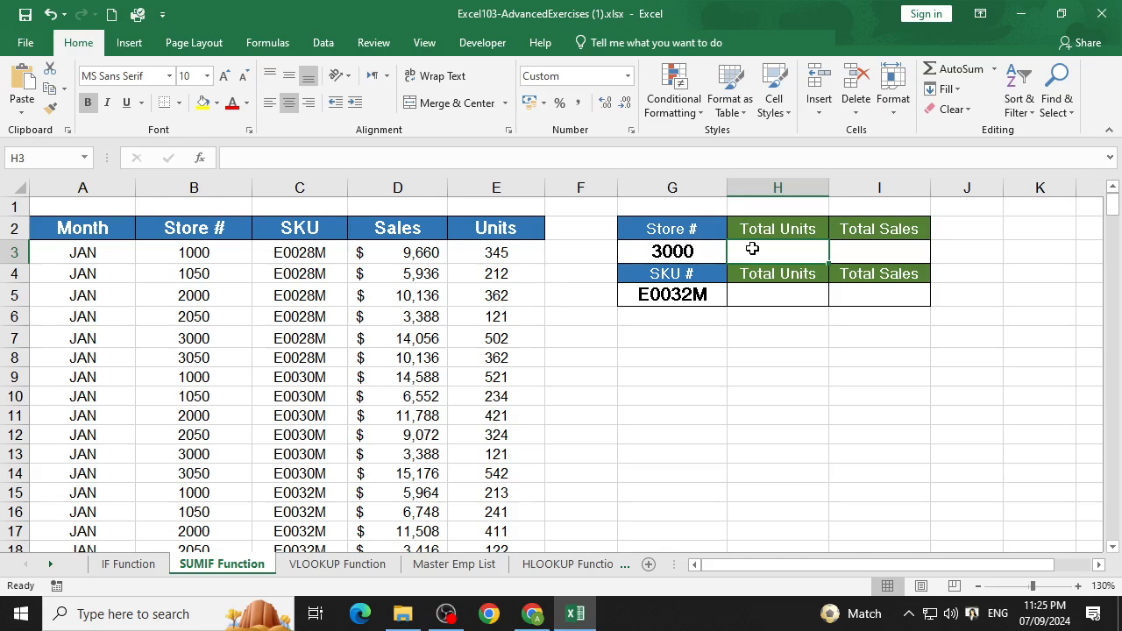
double_click(752, 249)
type("=s")
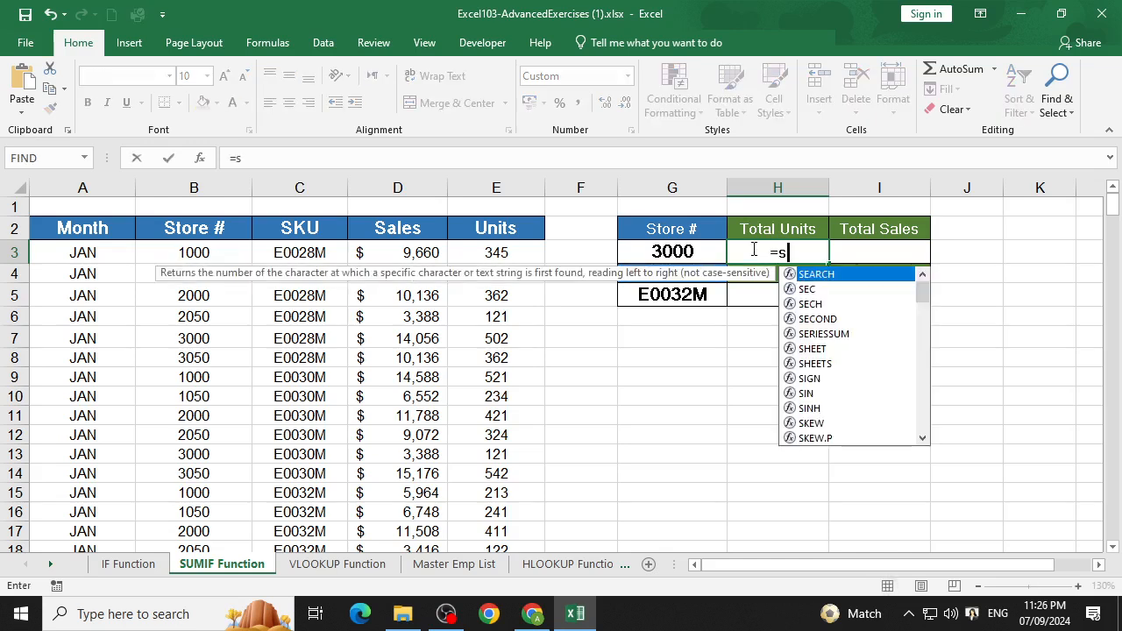
type("umif")
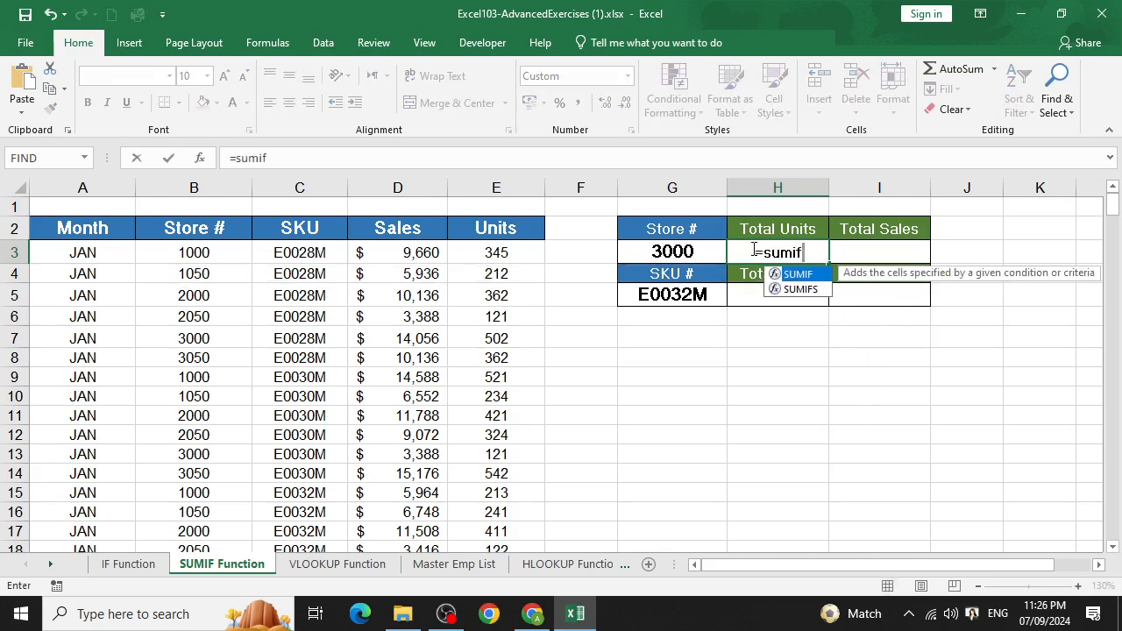
key("Tab")
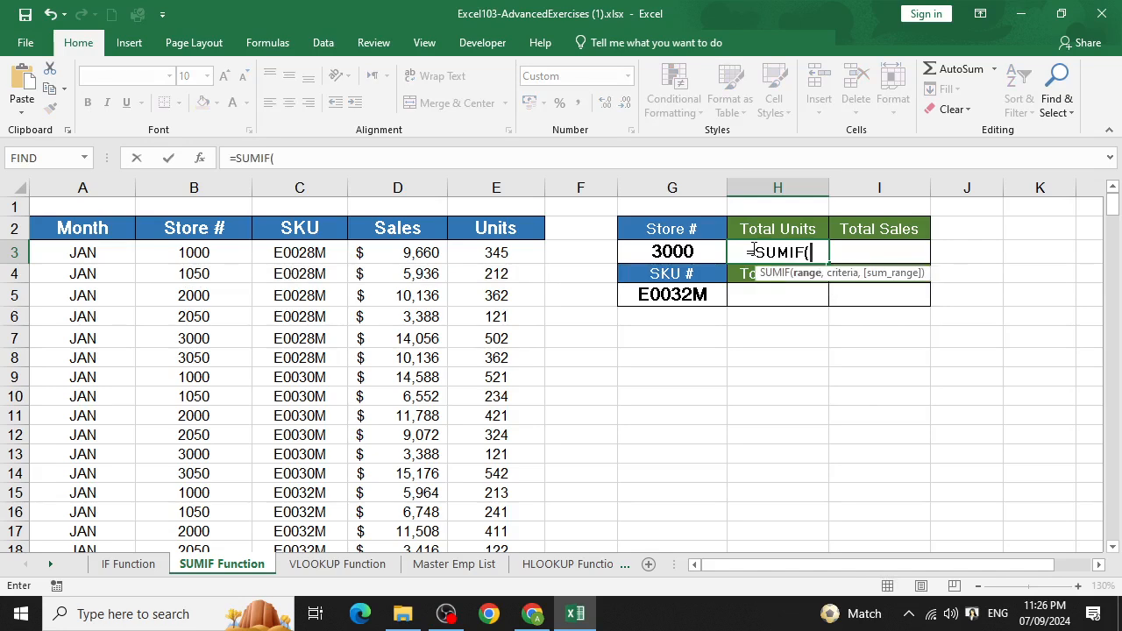
left_click(200, 158)
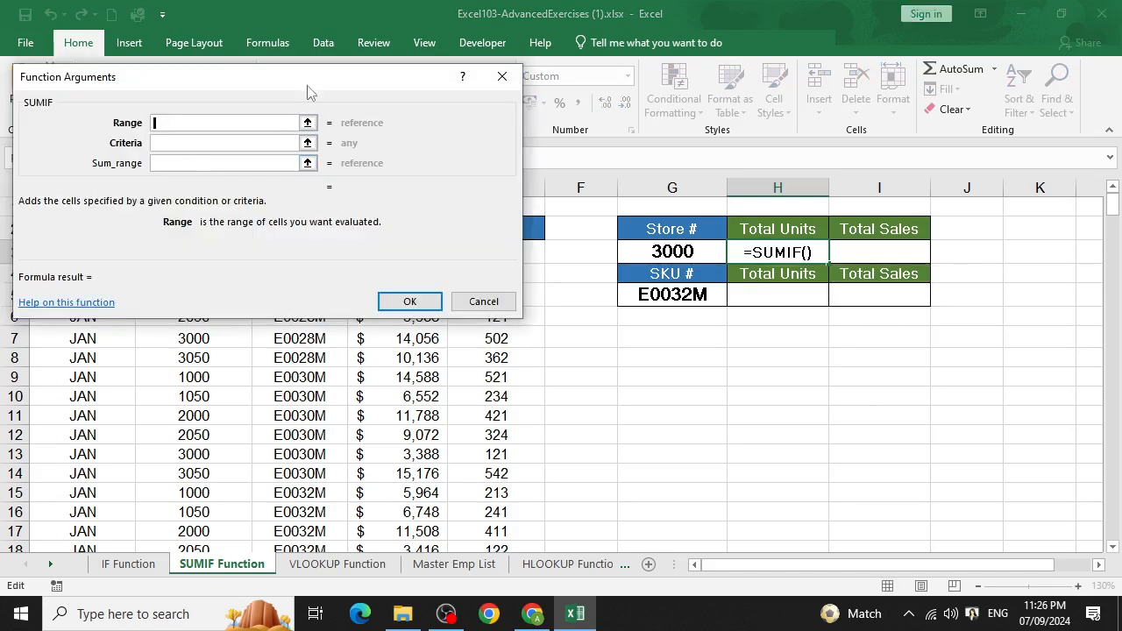
- Set the SUMIF range to the Store # values B3:B272, with the dialog moved clear of that column
left_click_drag(308, 79, 652, 18)
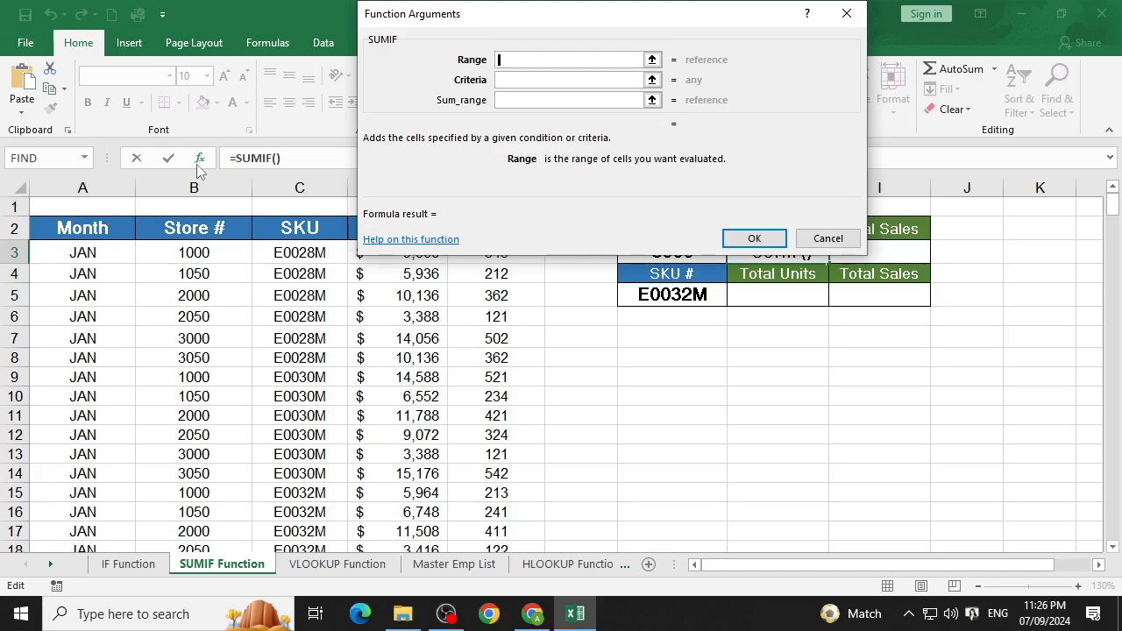
left_click(201, 252)
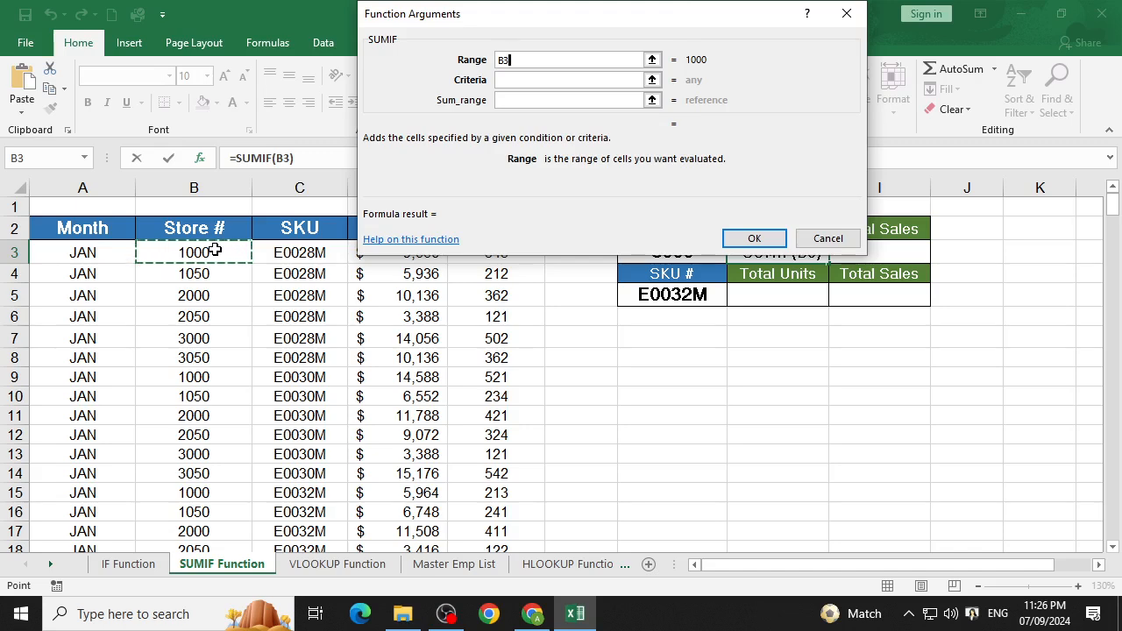
key("ctrl+shift+Down")
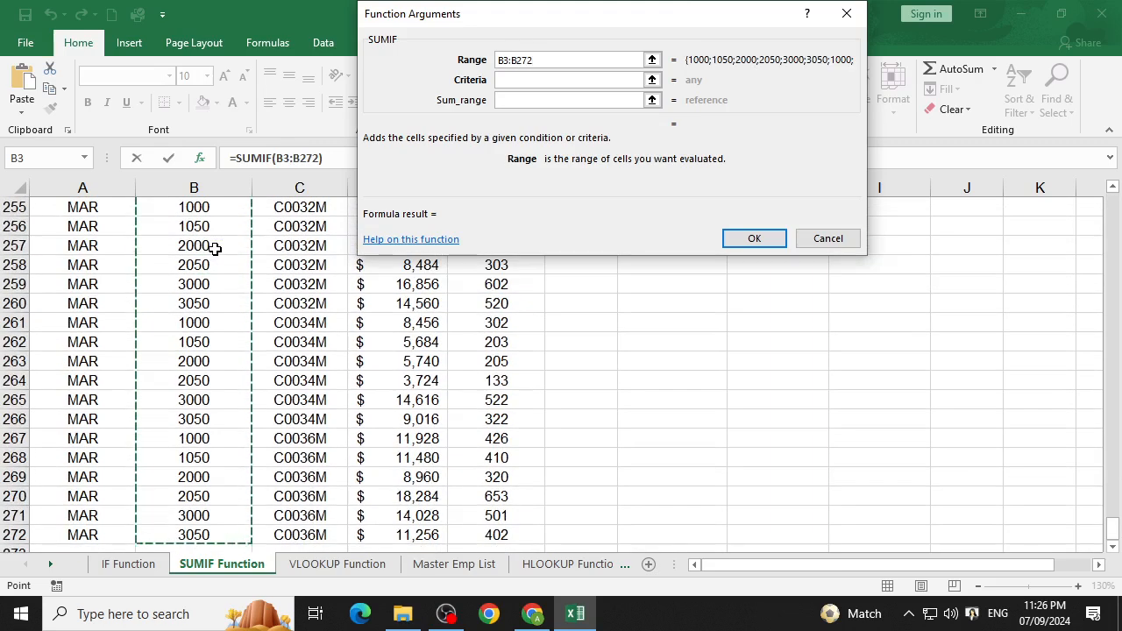
- Set the SUMIF criteria to the store number cell G3, with the dialog moved away from the summary table
left_click(562, 81)
left_click_drag(612, 22, 779, 220)
scroll(491, 228, "up", 20)
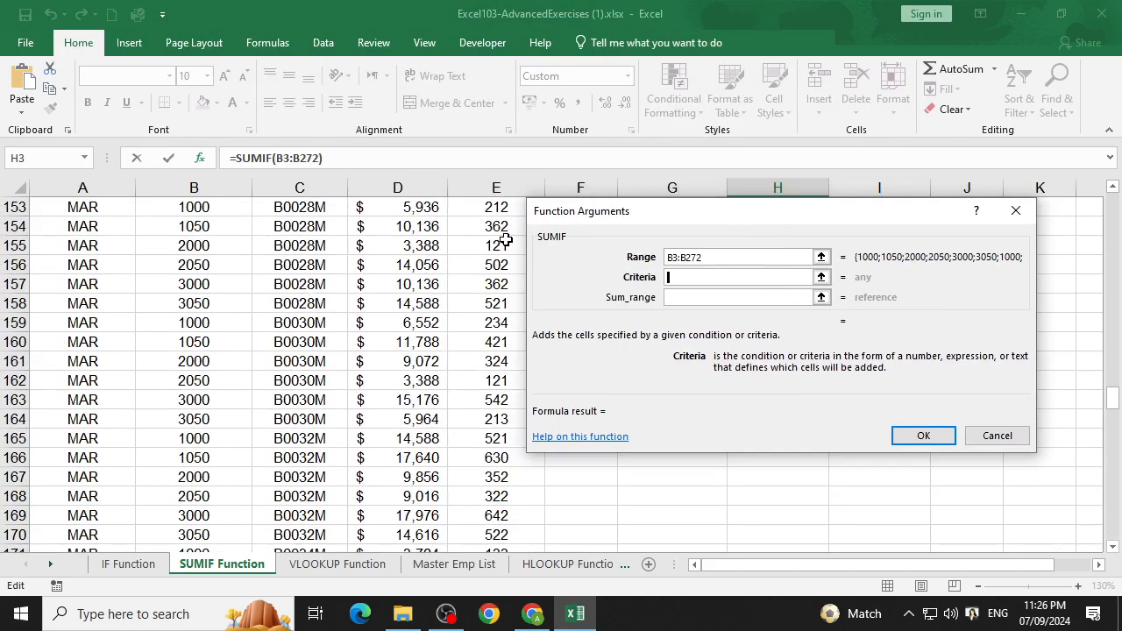
scroll(506, 240, "up", 20)
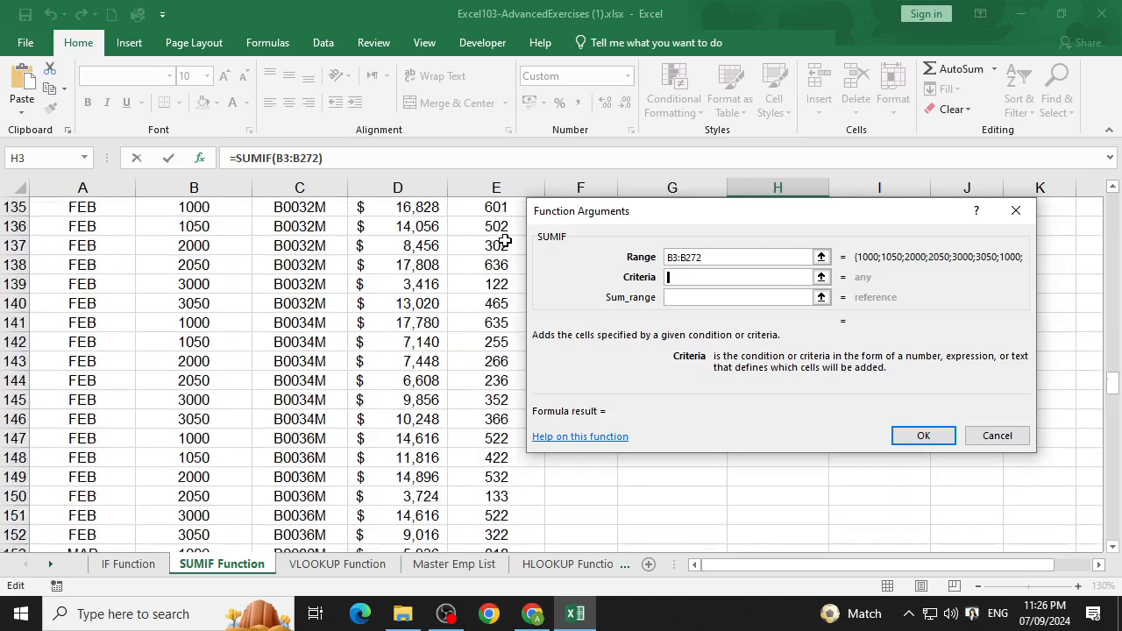
scroll(506, 240, "up", 4)
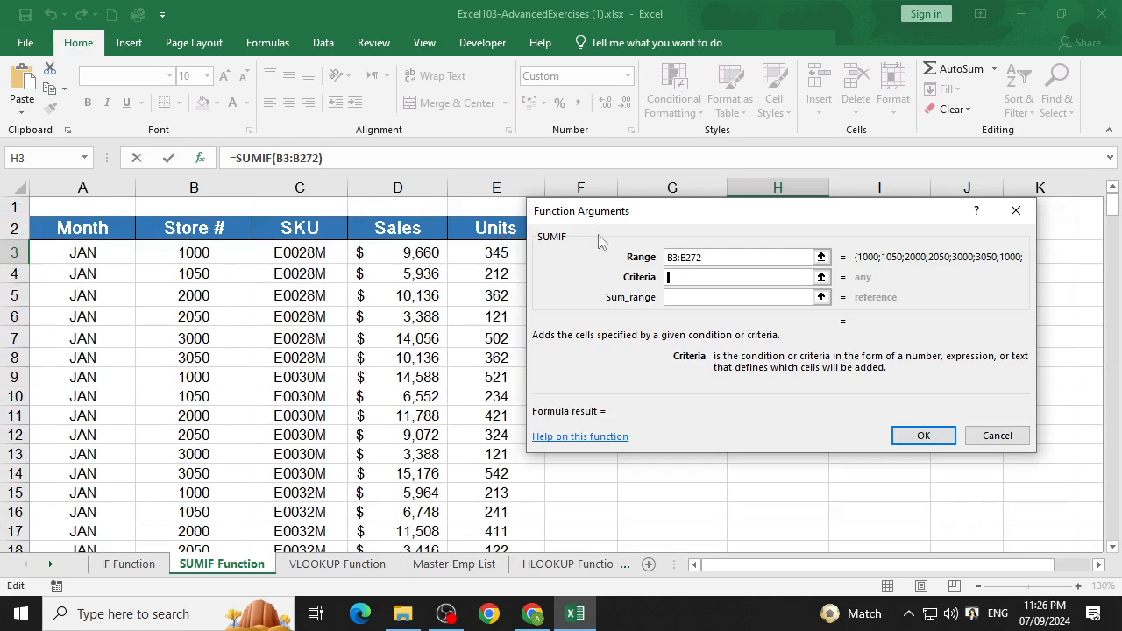
left_click_drag(660, 219, 226, 314)
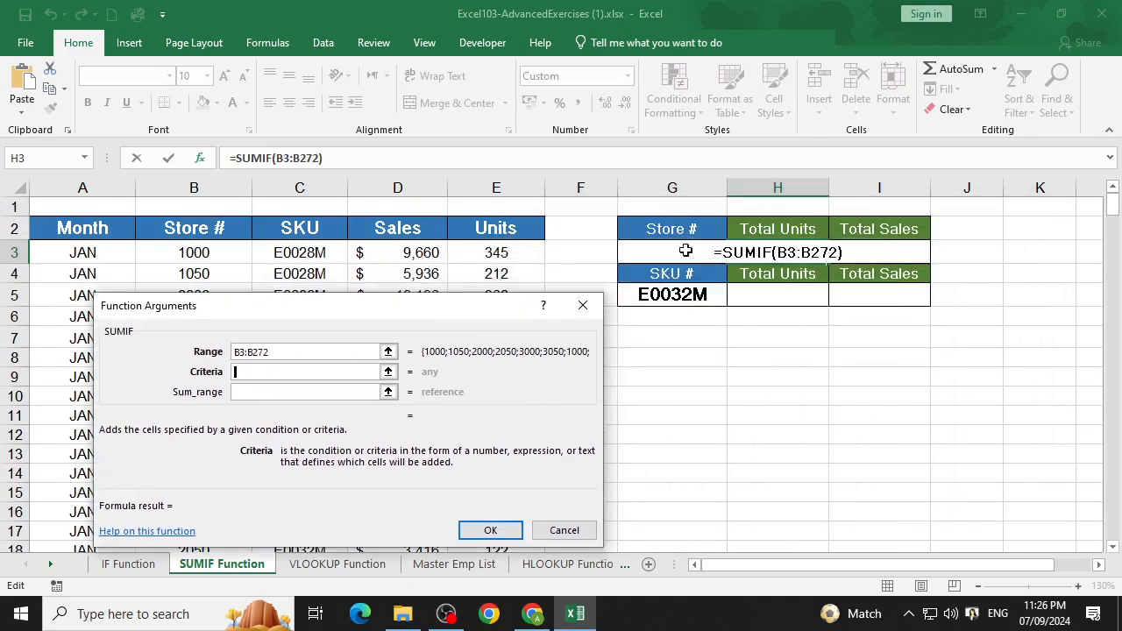
left_click_drag(462, 313, 485, 293)
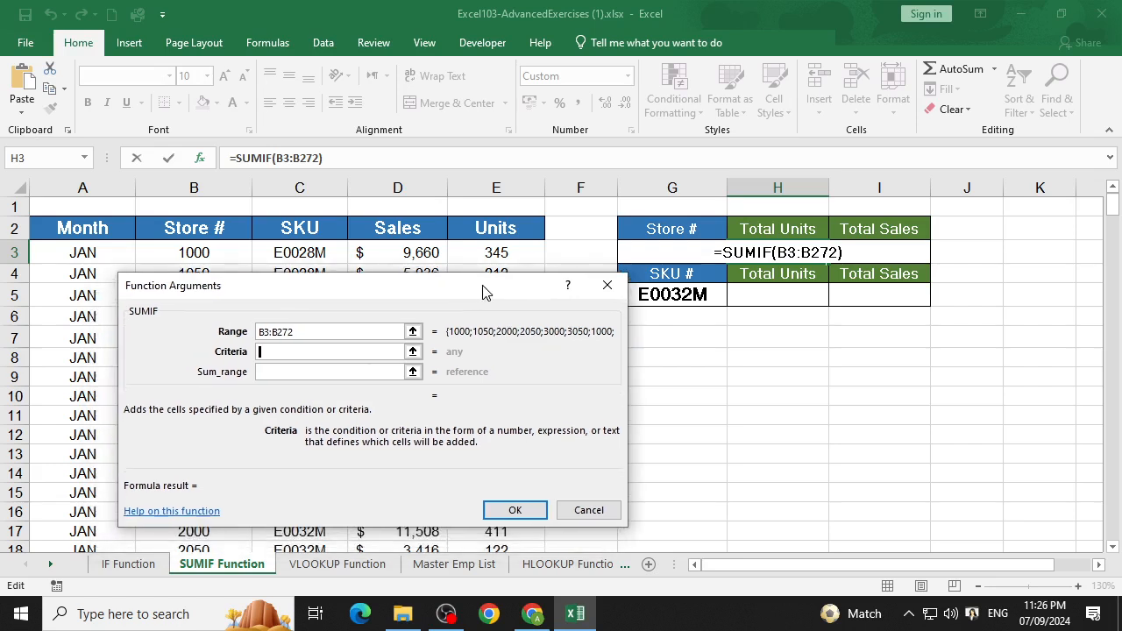
left_click(691, 252)
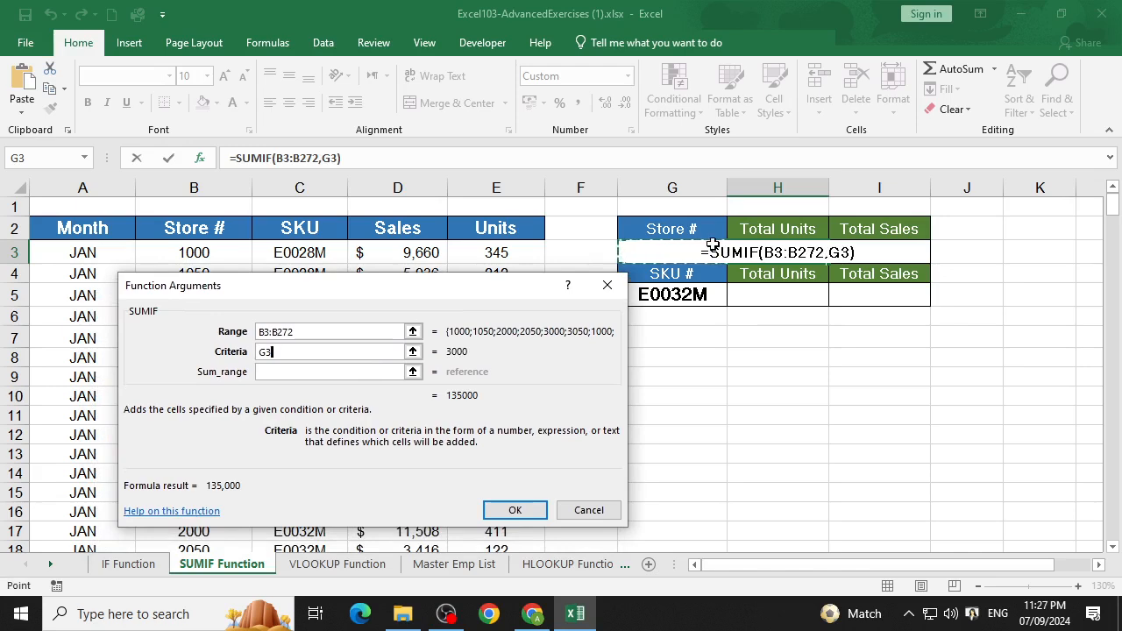
- Set the sum range to the Units values E3:E272 and complete the Total Units formula in H3
left_click(320, 373)
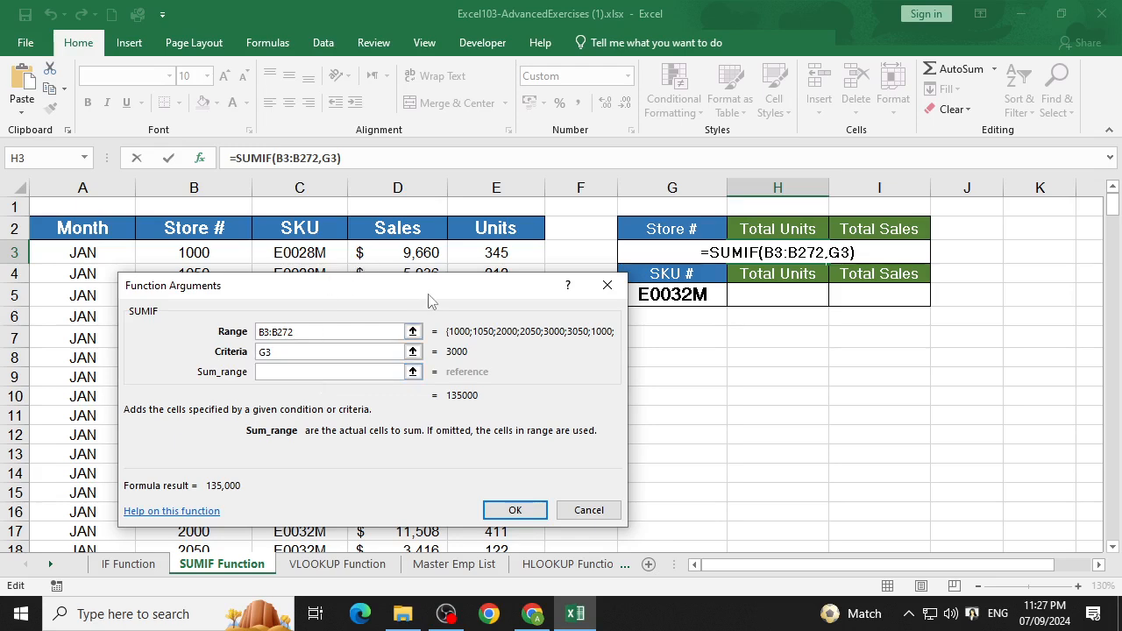
left_click_drag(427, 295, 55, 297)
left_click(511, 254)
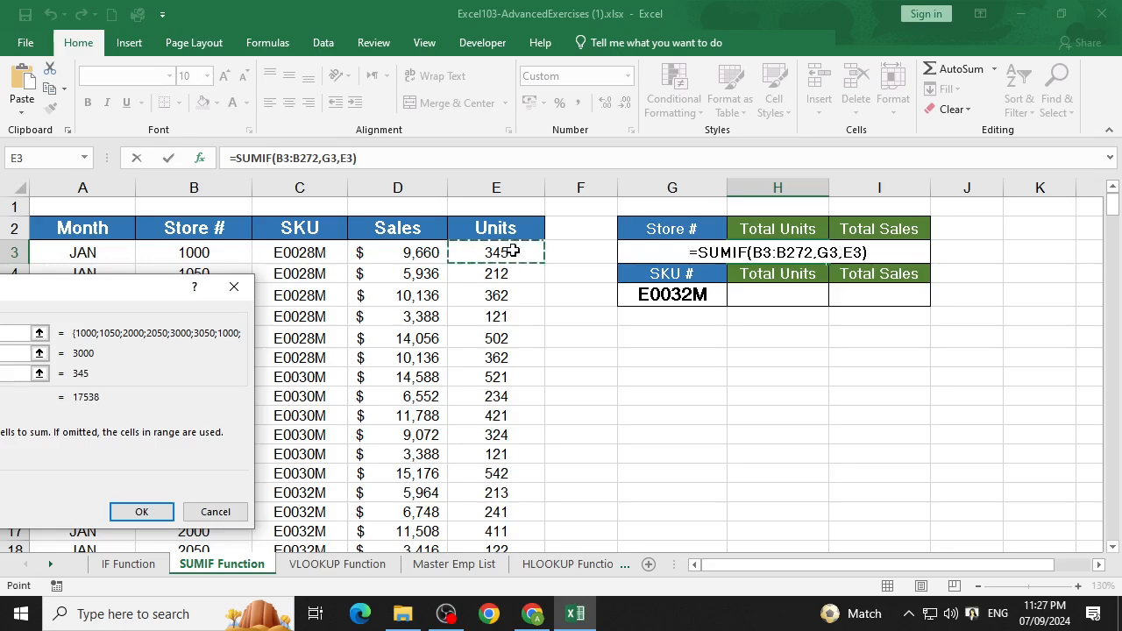
key("ctrl+shift+Down")
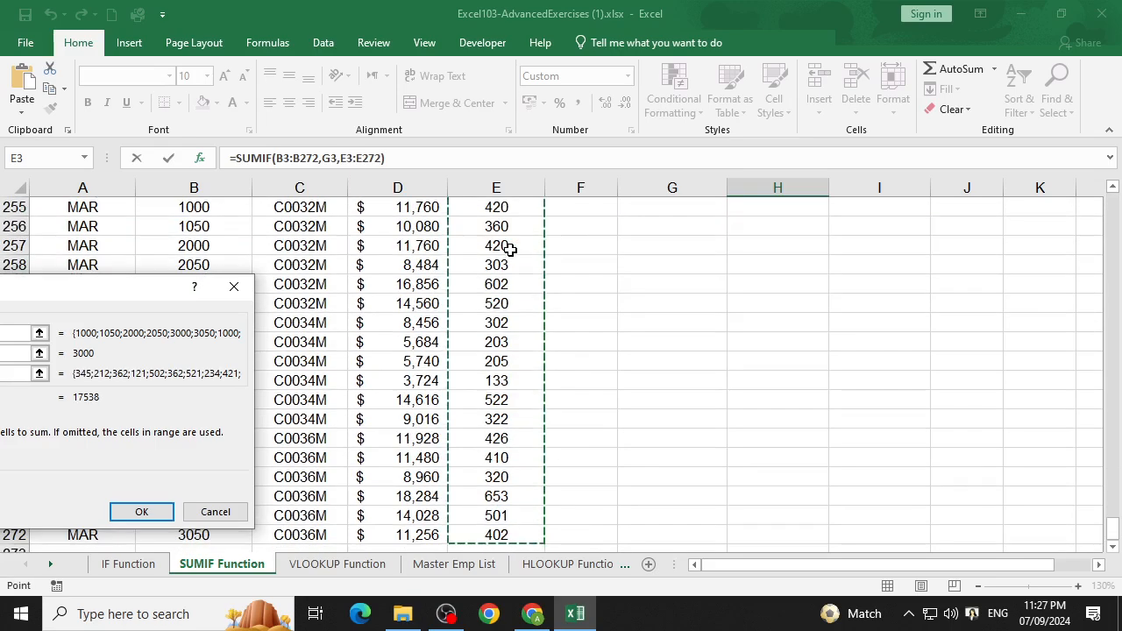
left_click(132, 512)
scroll(676, 396, "up", 1)
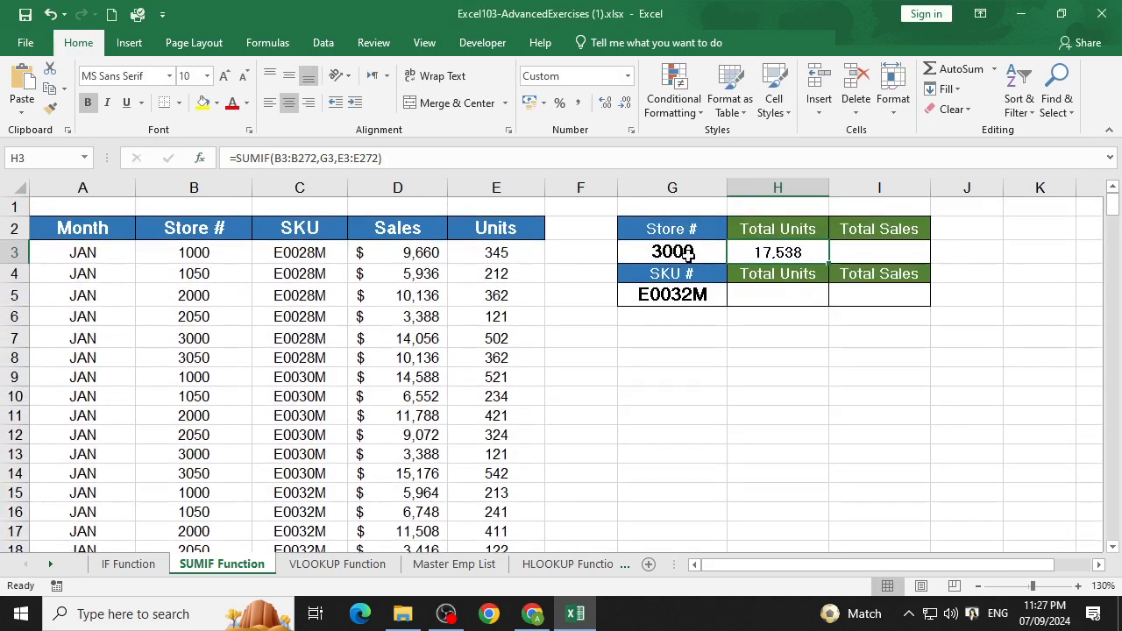
- Change the store number in G3 to 1000 to test the Total Units formula
left_click(689, 254)
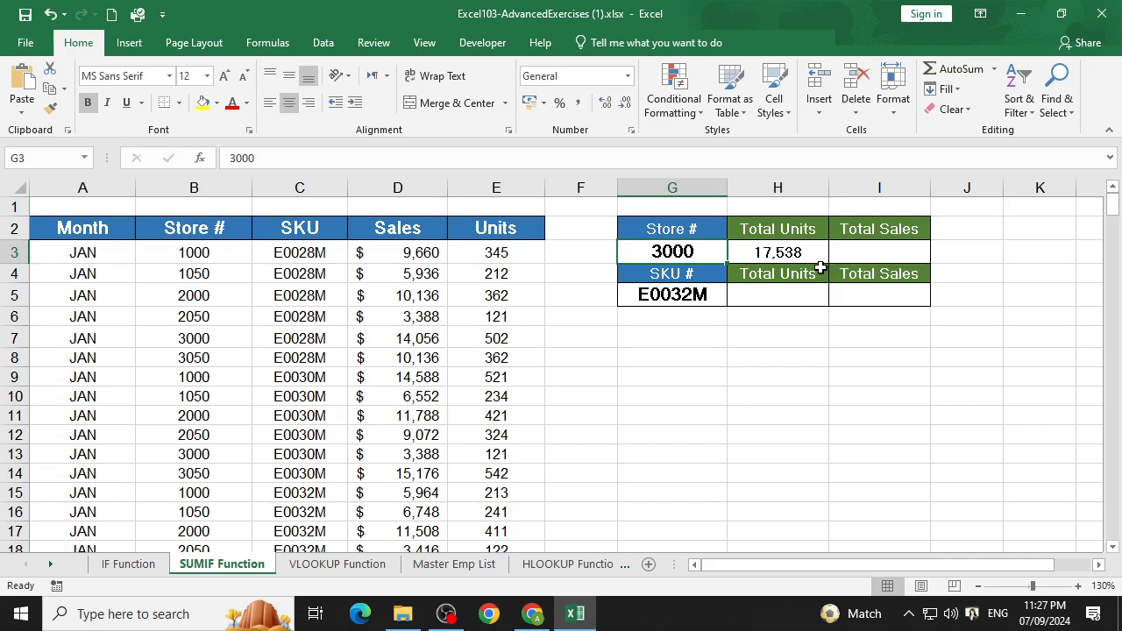
type("1000")
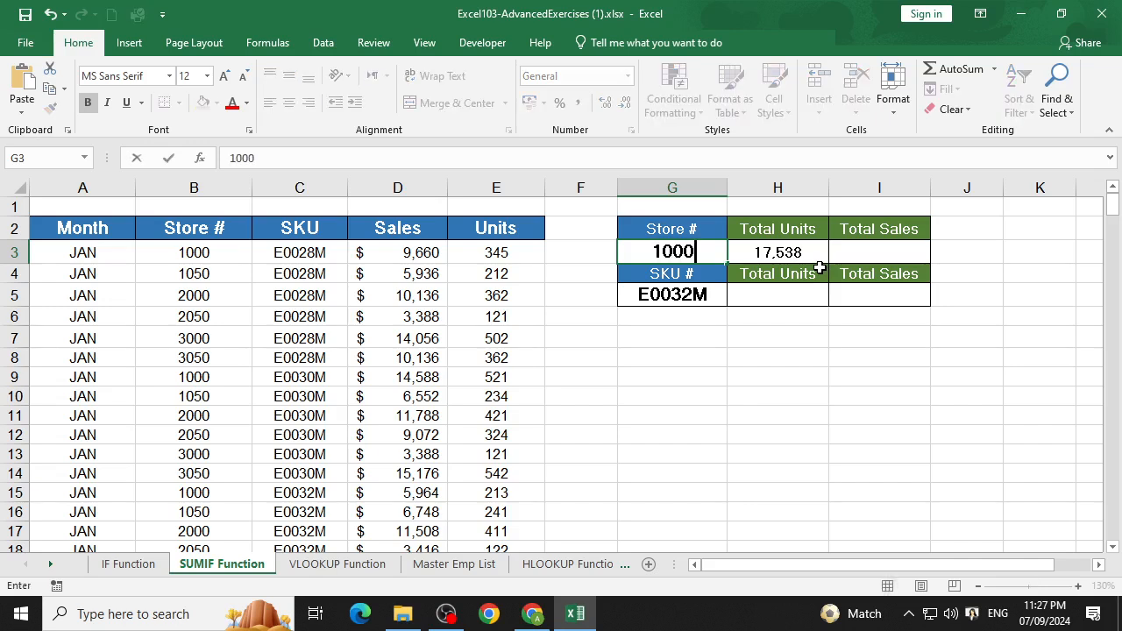
key("Return")
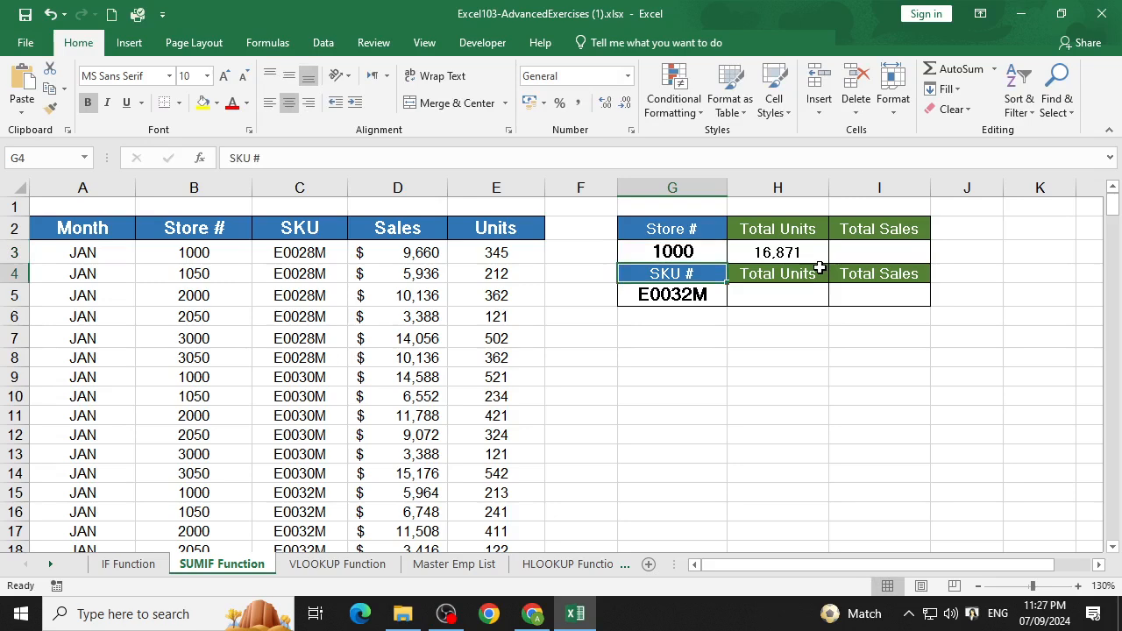
- Start a SUMIF function in I3 under the store's Total Sales and open its arguments
left_click(855, 251)
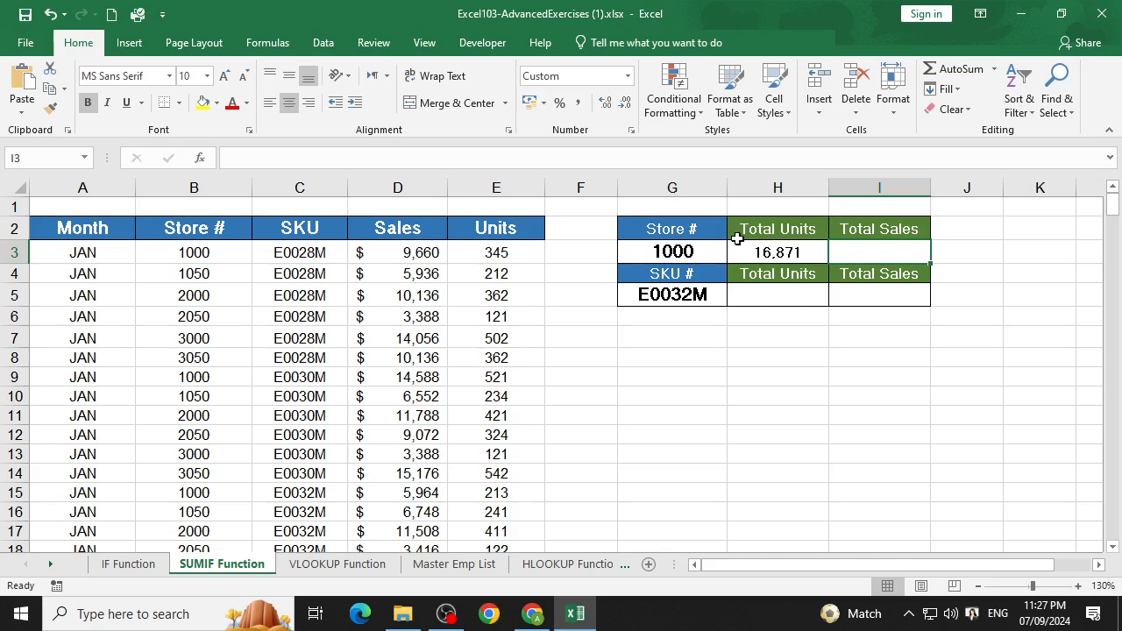
type("=i")
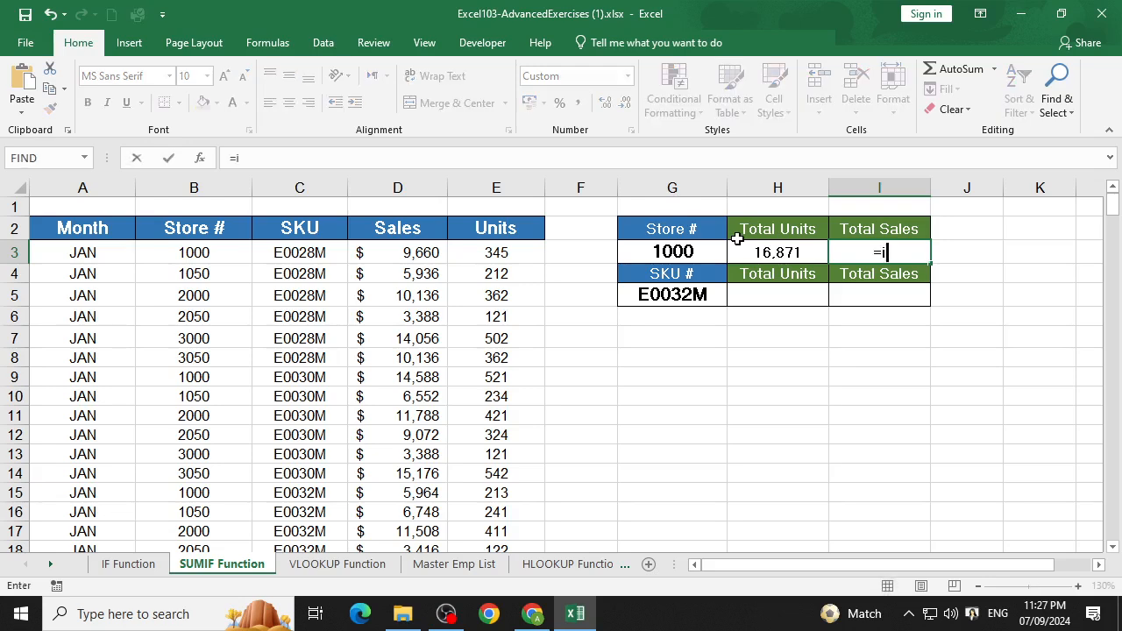
key("BackSpace")
type("sumif")
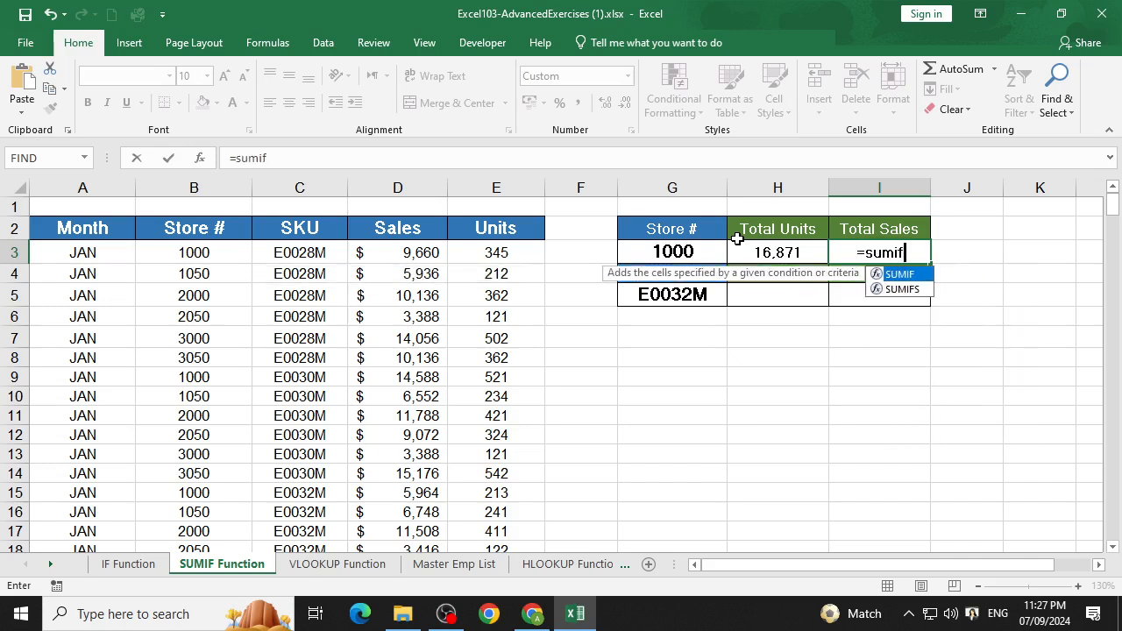
key("Tab")
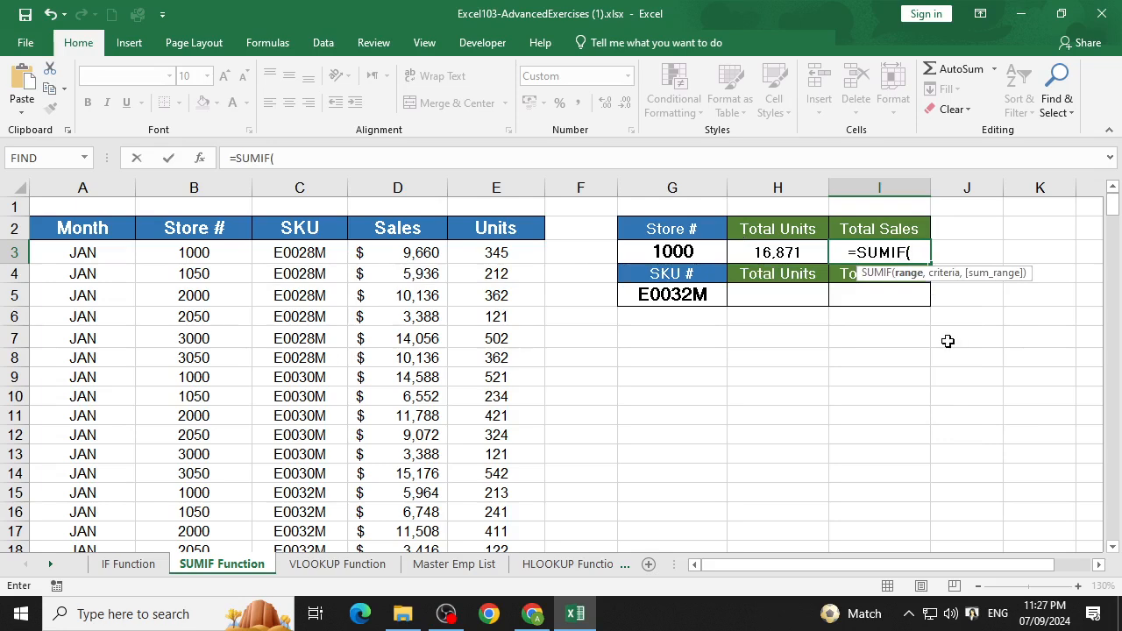
left_click(200, 158)
- Set the range of the Total Sales SUMIF to B3:B272, with the dialog moved off the data columns
left_click_drag(312, 289, 928, 277)
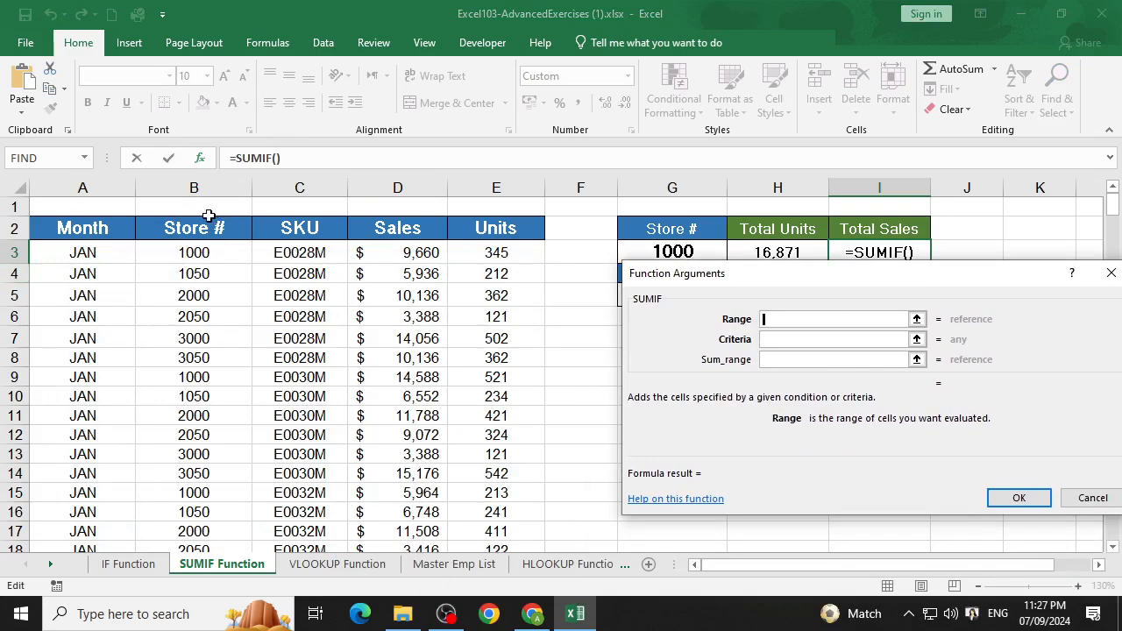
left_click(178, 253)
key("ctrl+shift+Down")
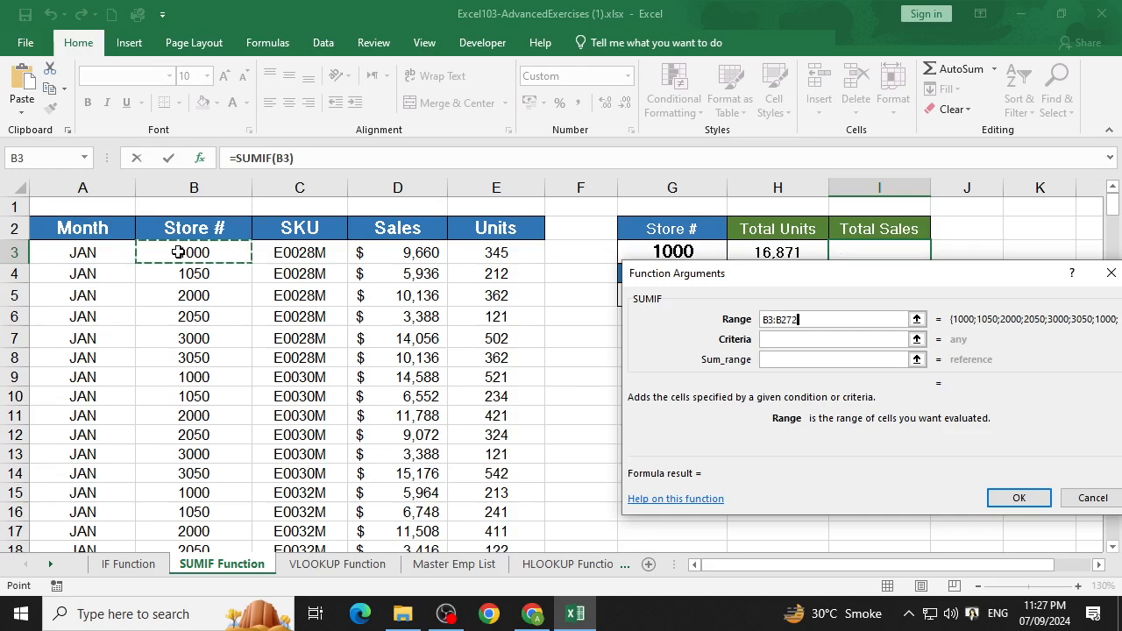
- Set the criteria of the Total Sales SUMIF to the store number in G3
left_click(786, 338)
scroll(549, 277, "up", 20)
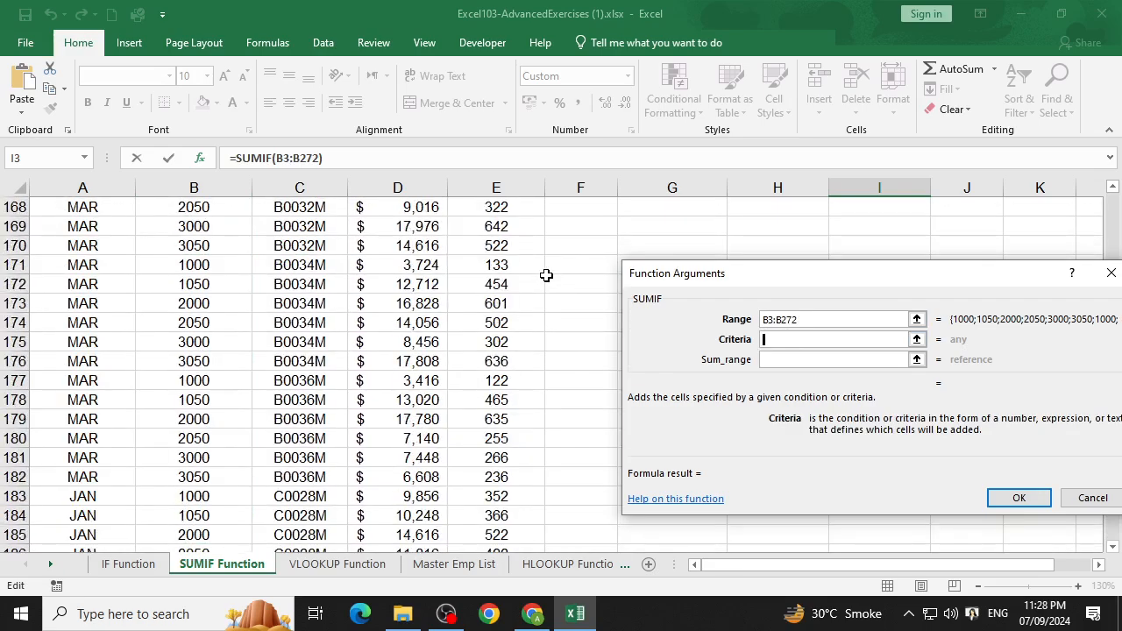
scroll(550, 276, "up", 20)
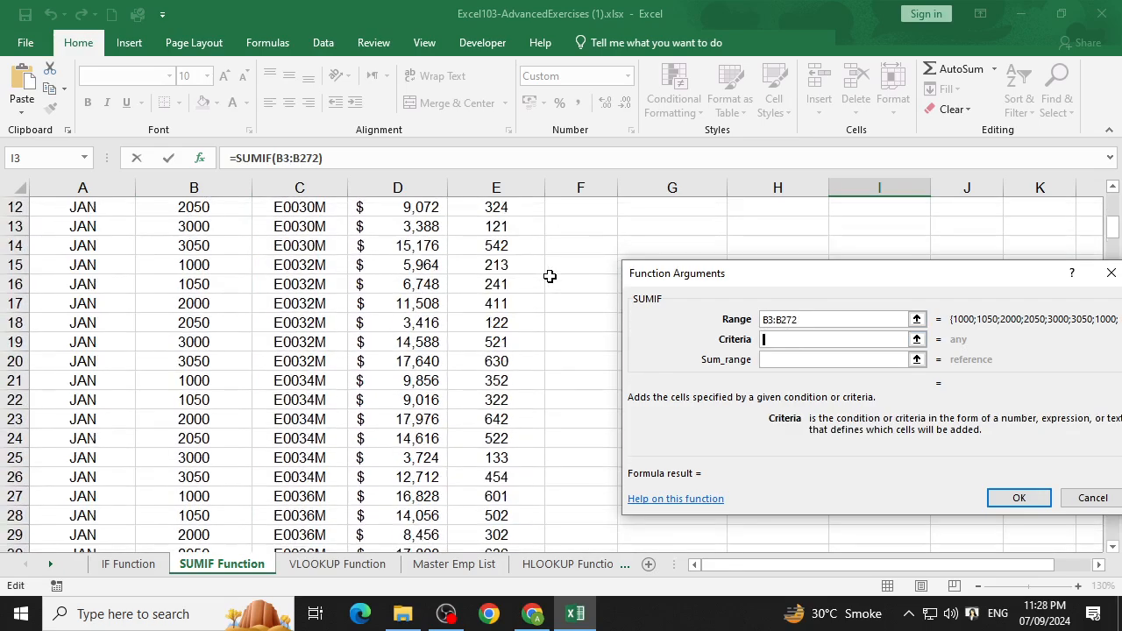
left_click(699, 249)
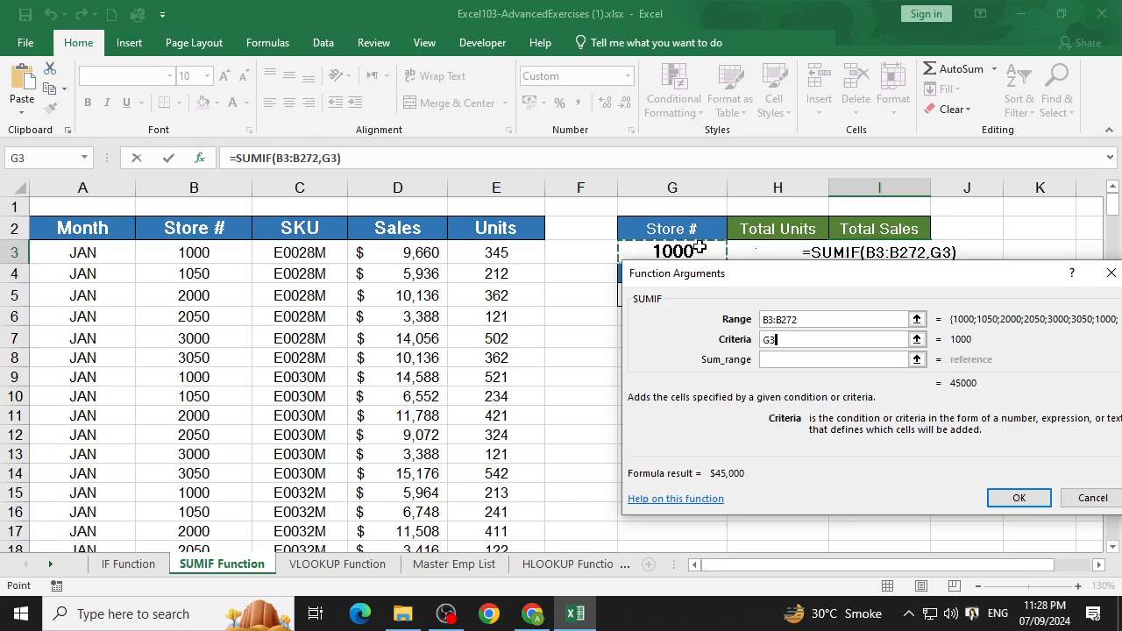
- Set the sum range to the Sales values D3:D272 and complete the Total Sales formula in I3
left_click(793, 360)
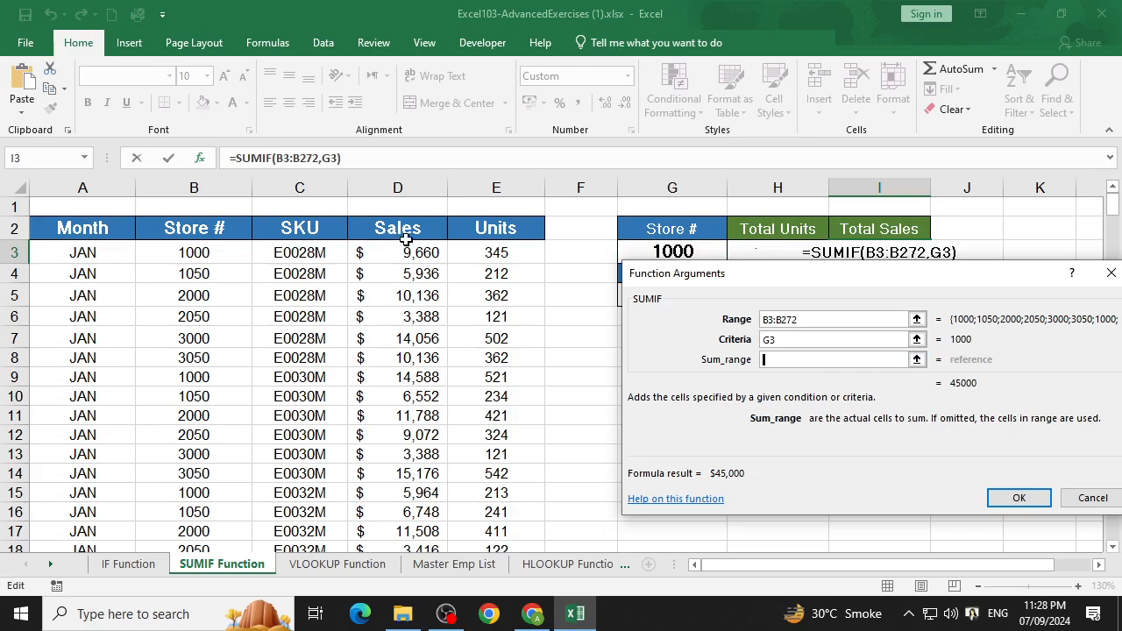
left_click(424, 262)
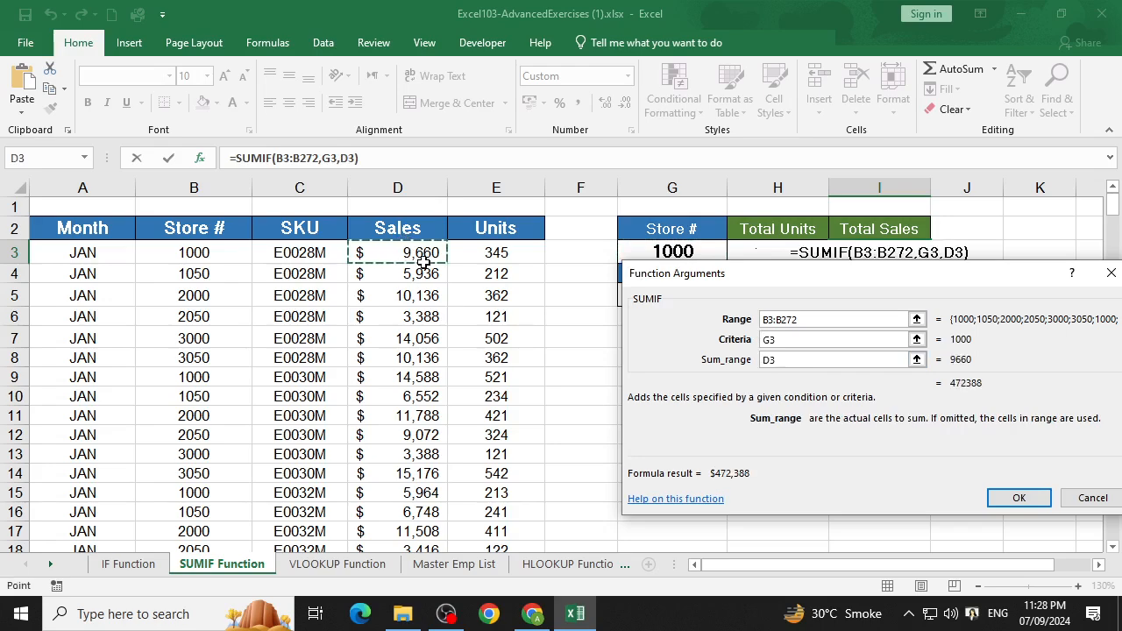
key("ctrl+shift+Down")
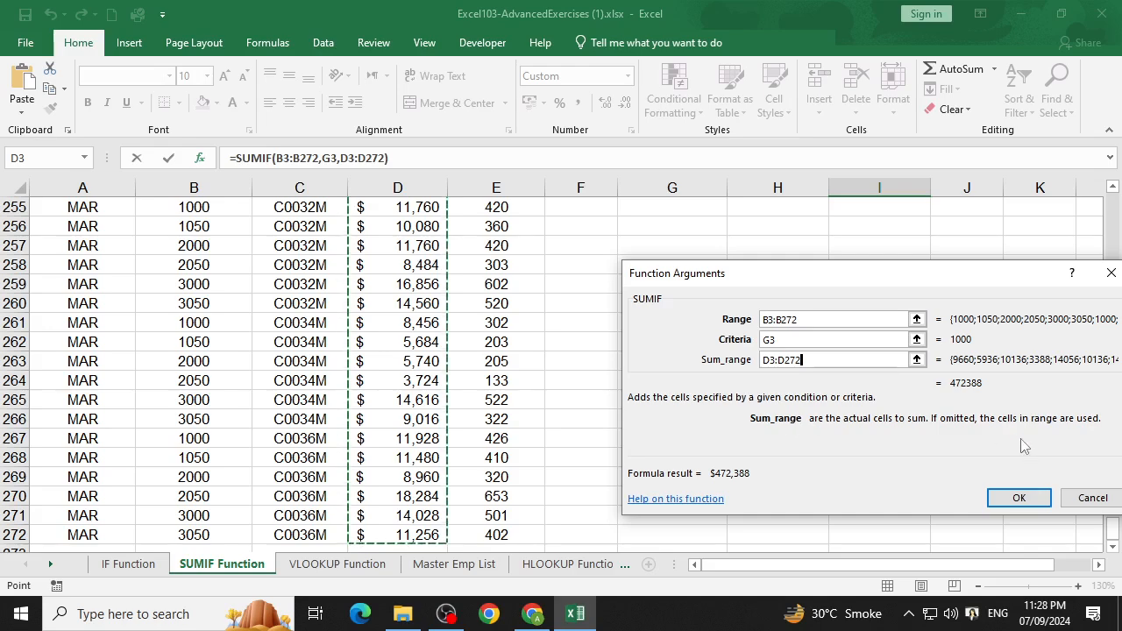
left_click(1033, 507)
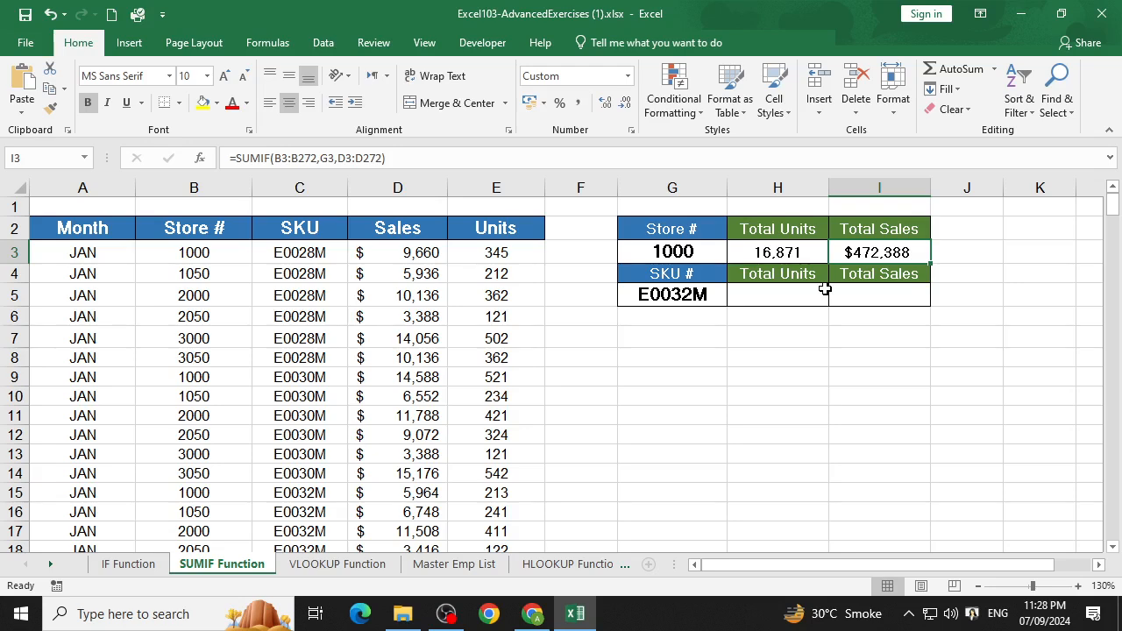
- On the VLOOKUP Function sheet, insert IFERROR( in front of the VLOOKUP in the First Name formula of C3
left_click(323, 565)
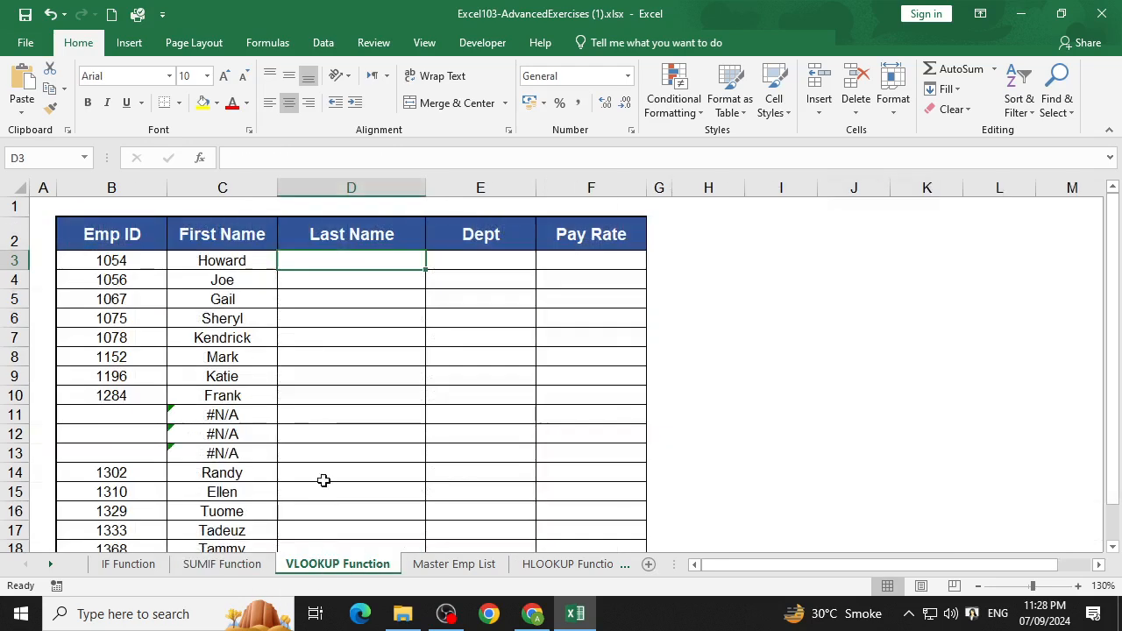
left_click(320, 322)
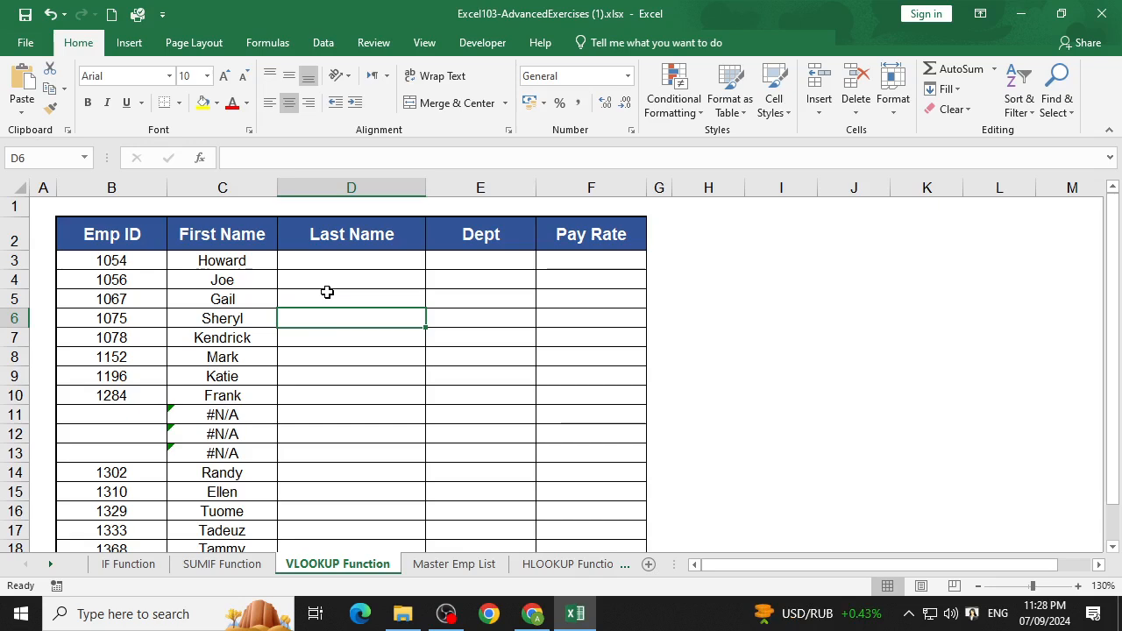
left_click(225, 261)
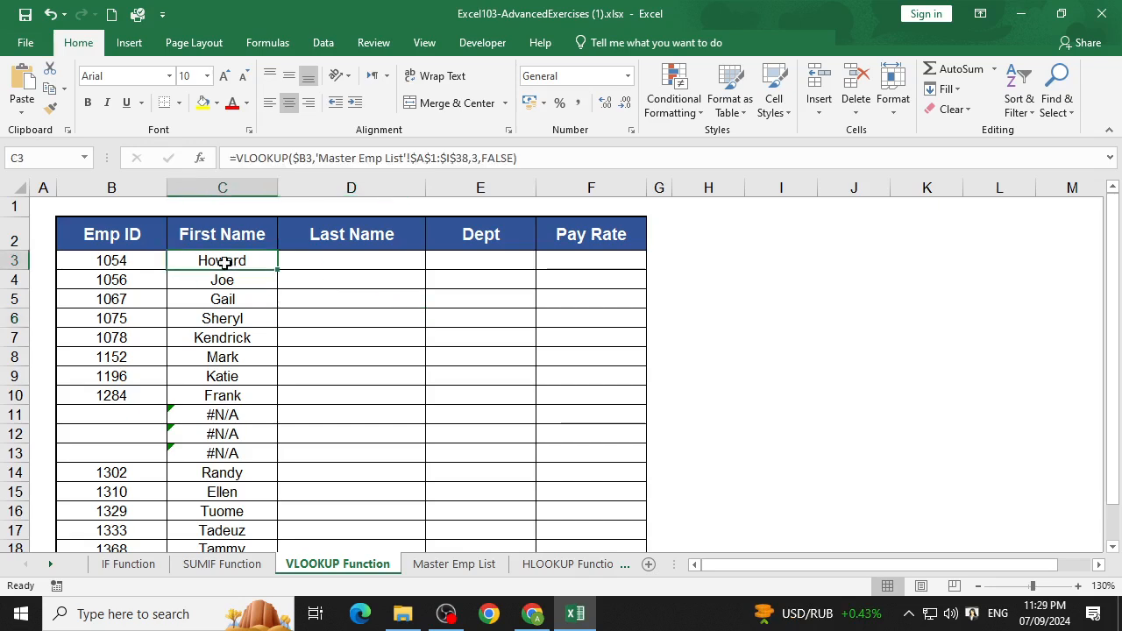
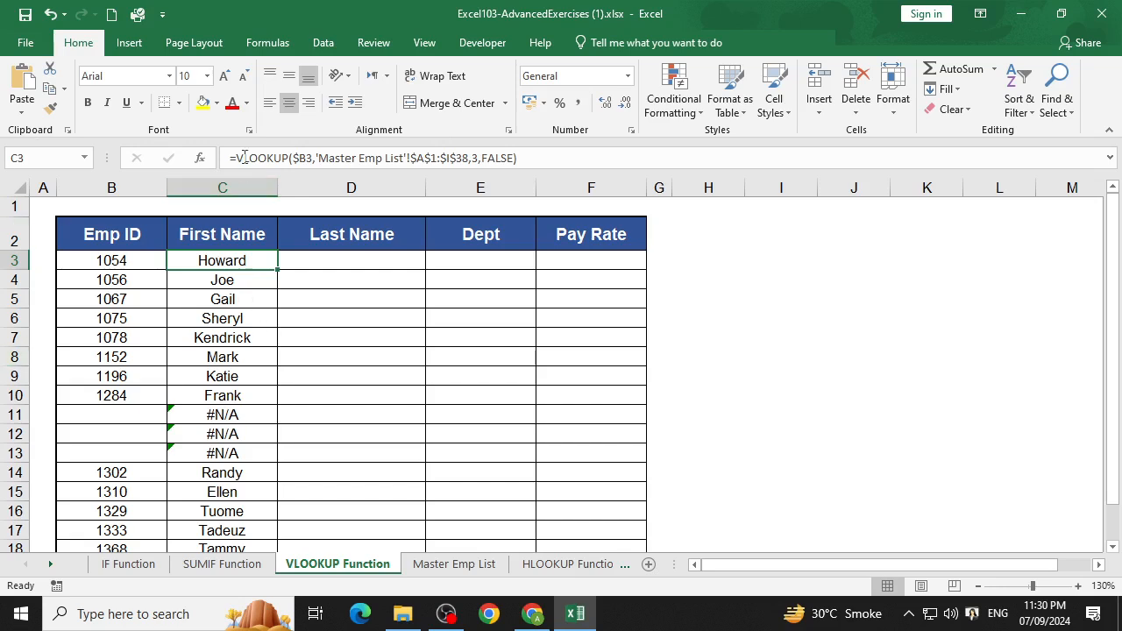
left_click(239, 158)
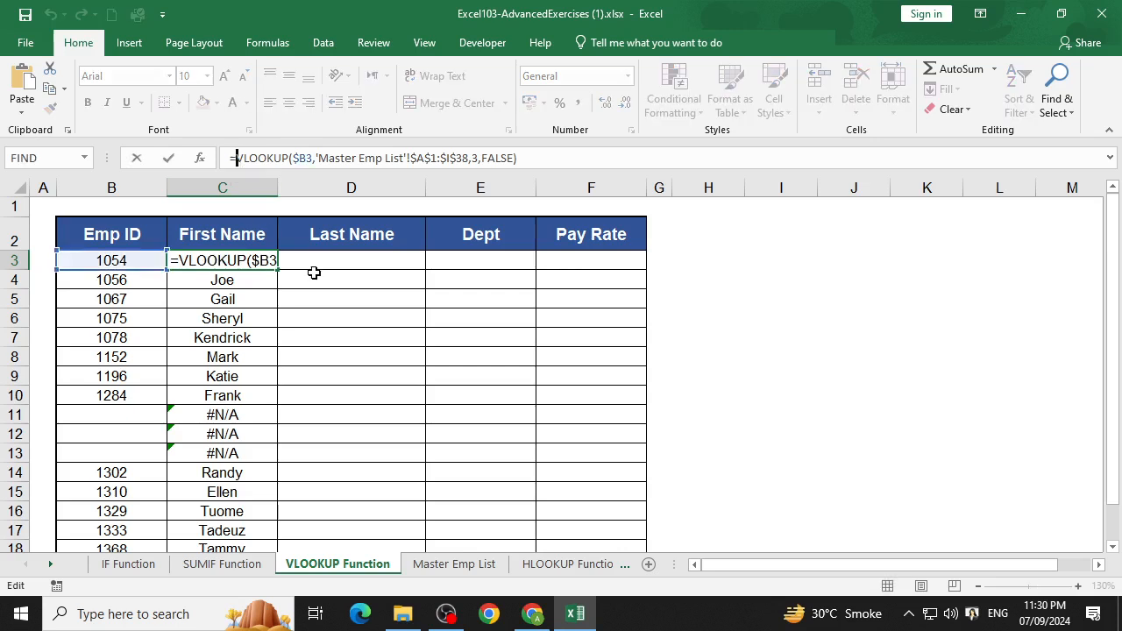
type("ife")
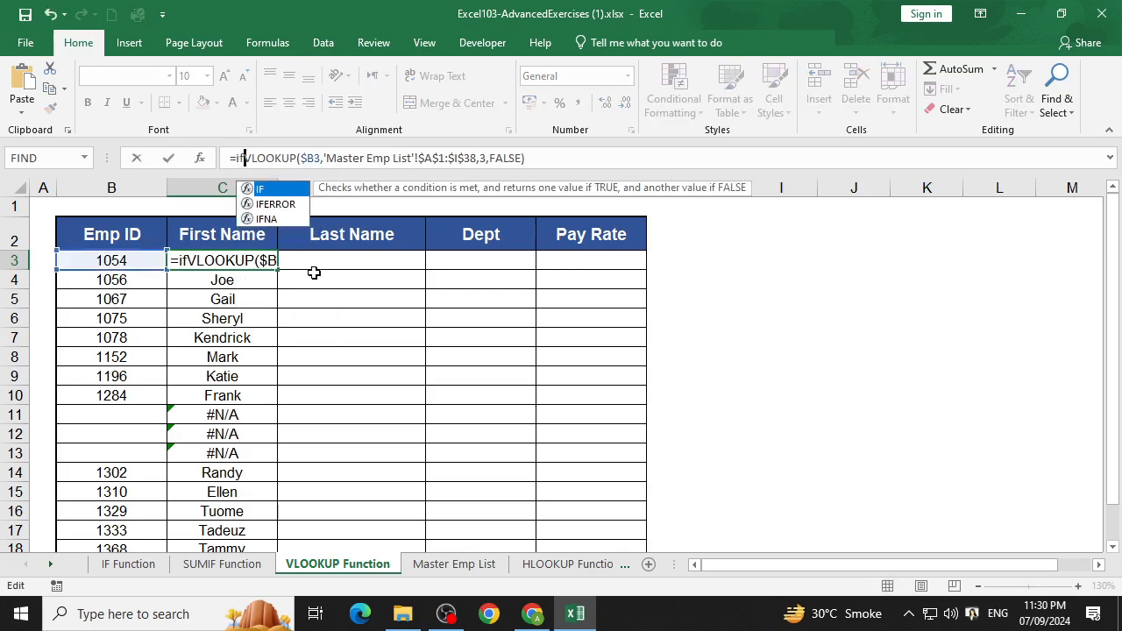
type("rr")
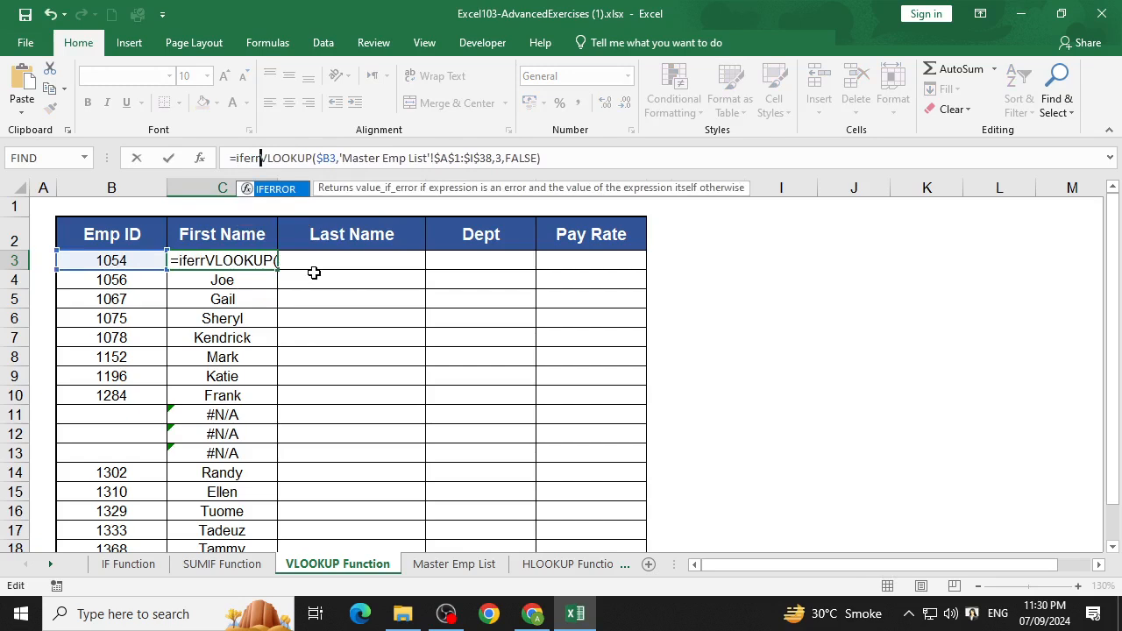
key("Tab")
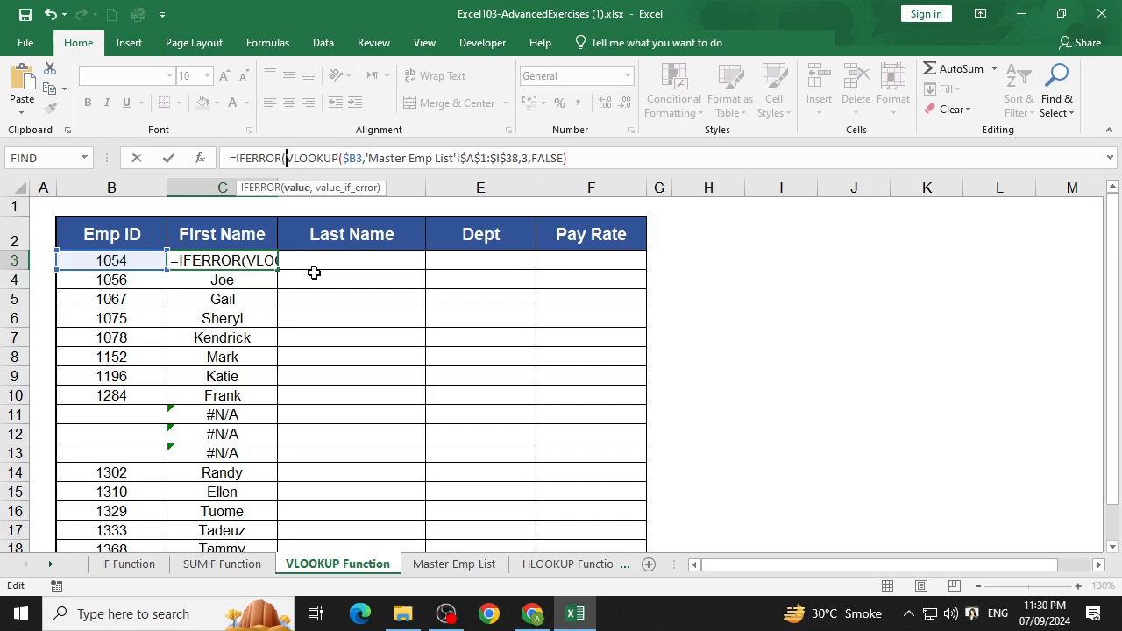
- Open the arguments of the IFERROR function in C3, move the dialog higher, and activate the Value_if_error argument
left_click(268, 158)
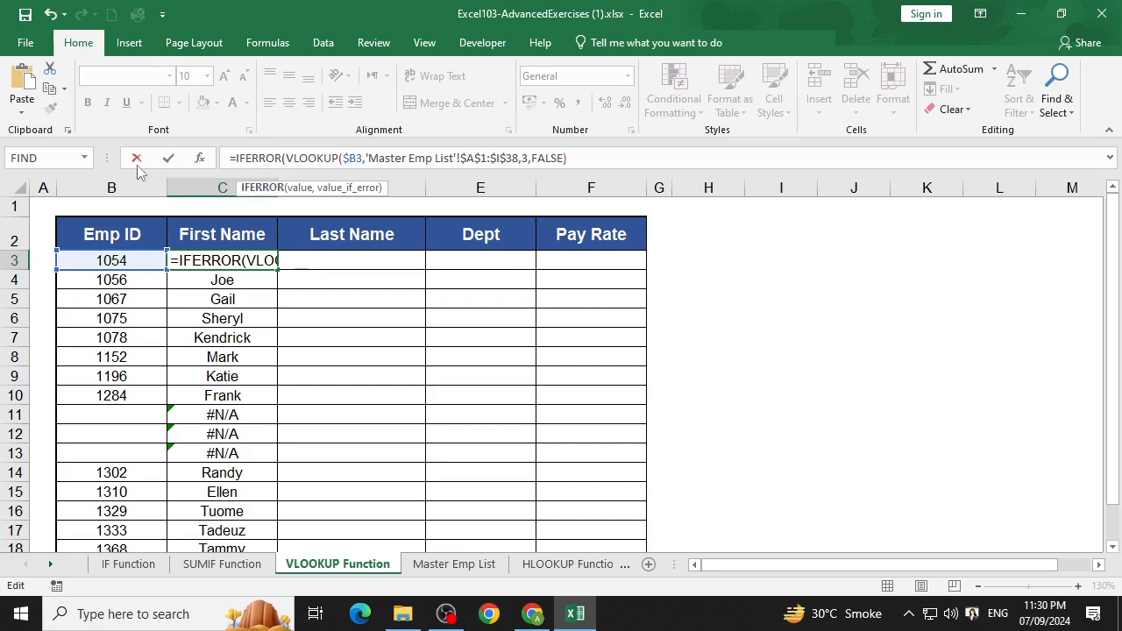
left_click(200, 158)
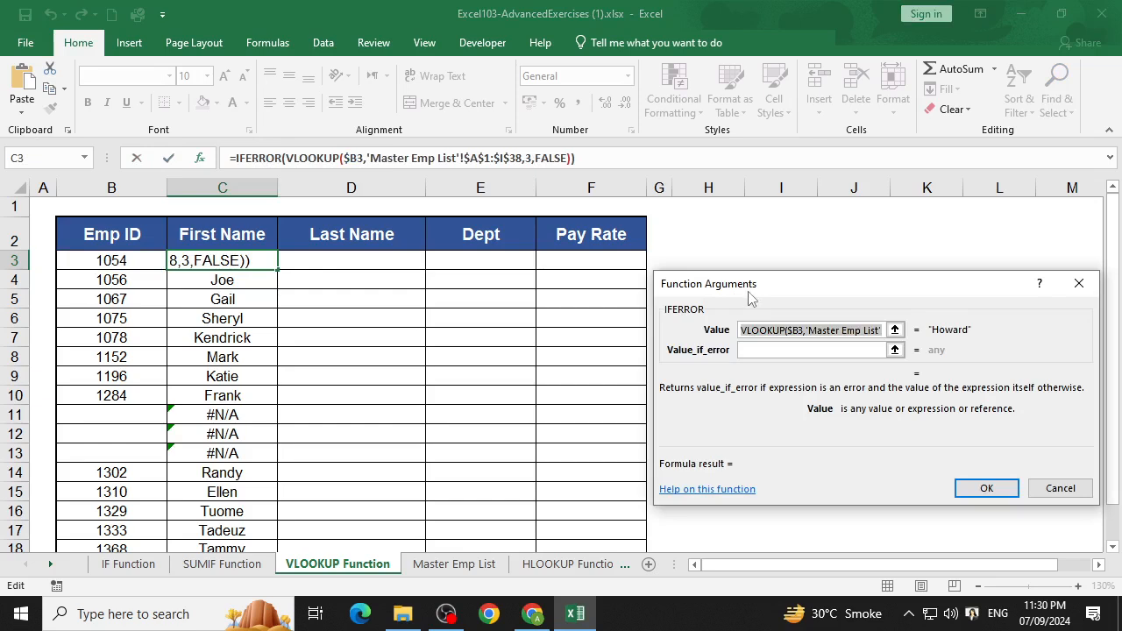
left_click_drag(747, 296, 660, 88)
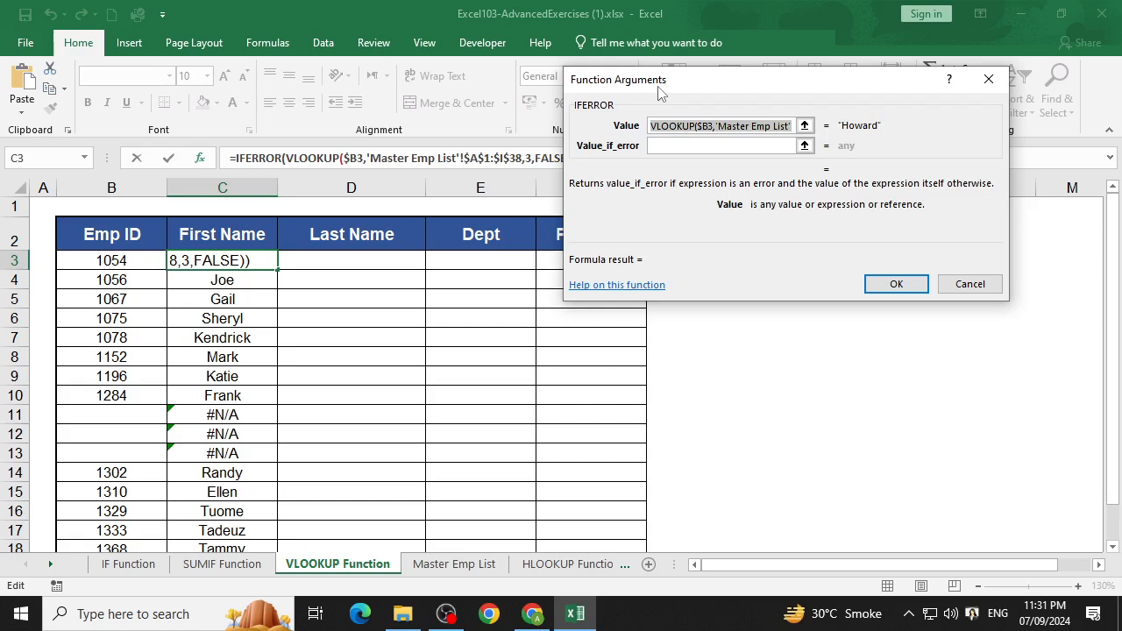
left_click(712, 146)
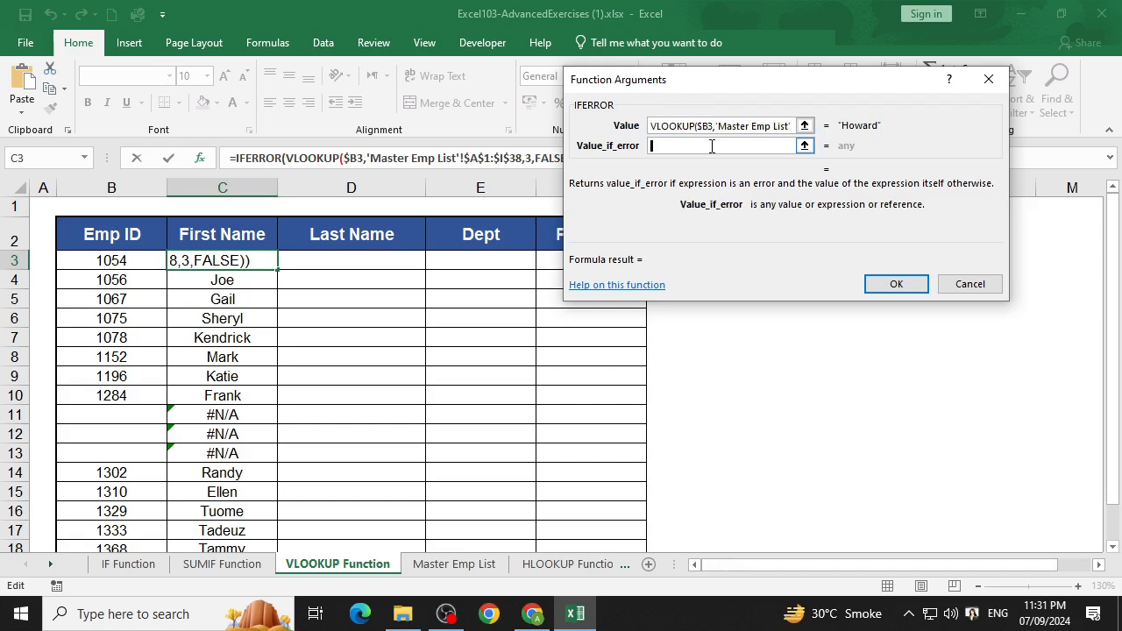
- Set the IFERROR error value in C3 to "Emp Id Not Found" and apply the formula
type("\"E")
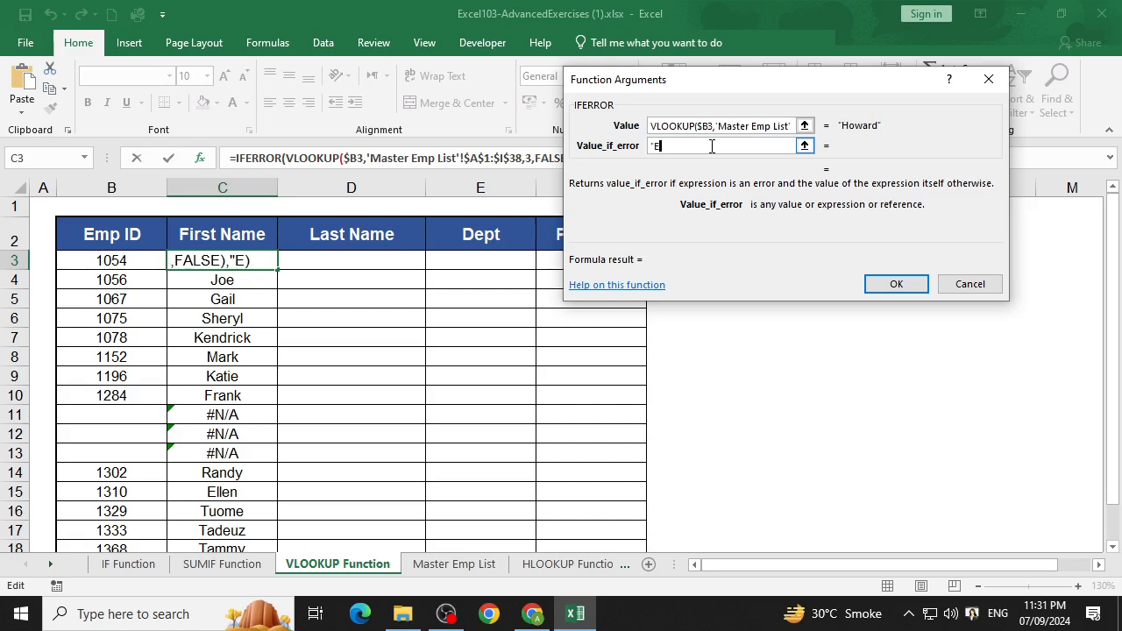
type("mp Id")
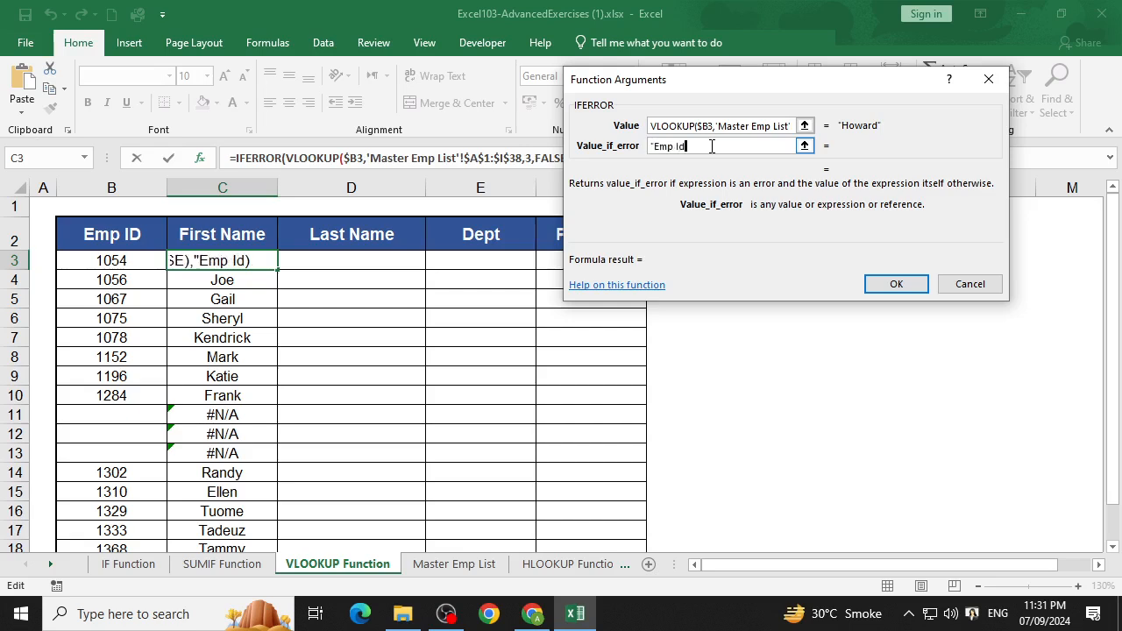
type(" Not Found")
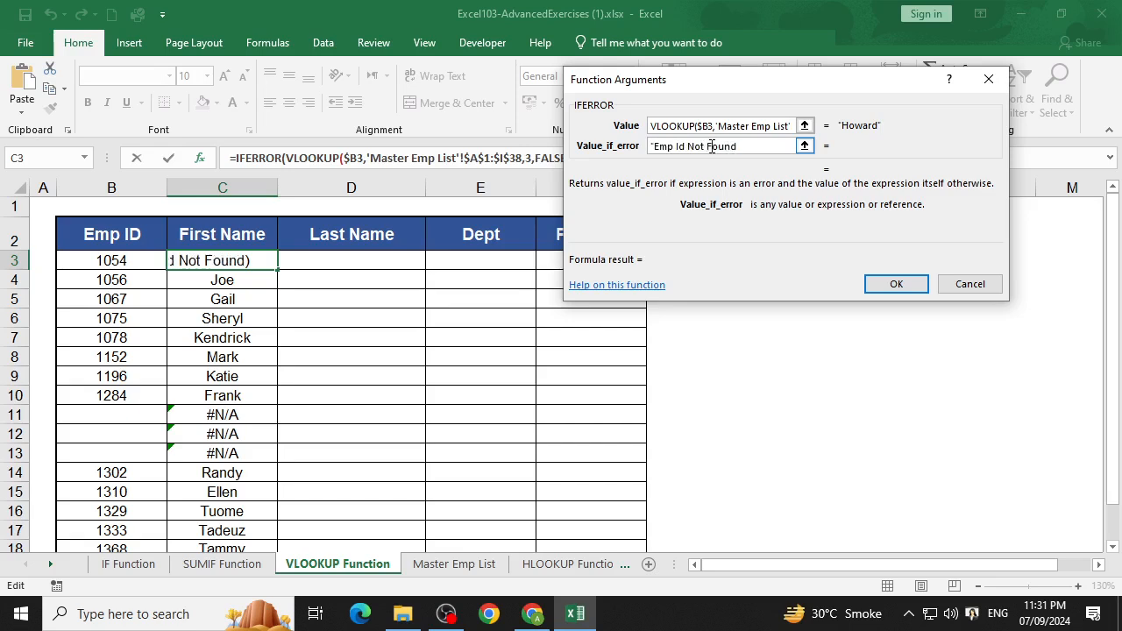
type("\"")
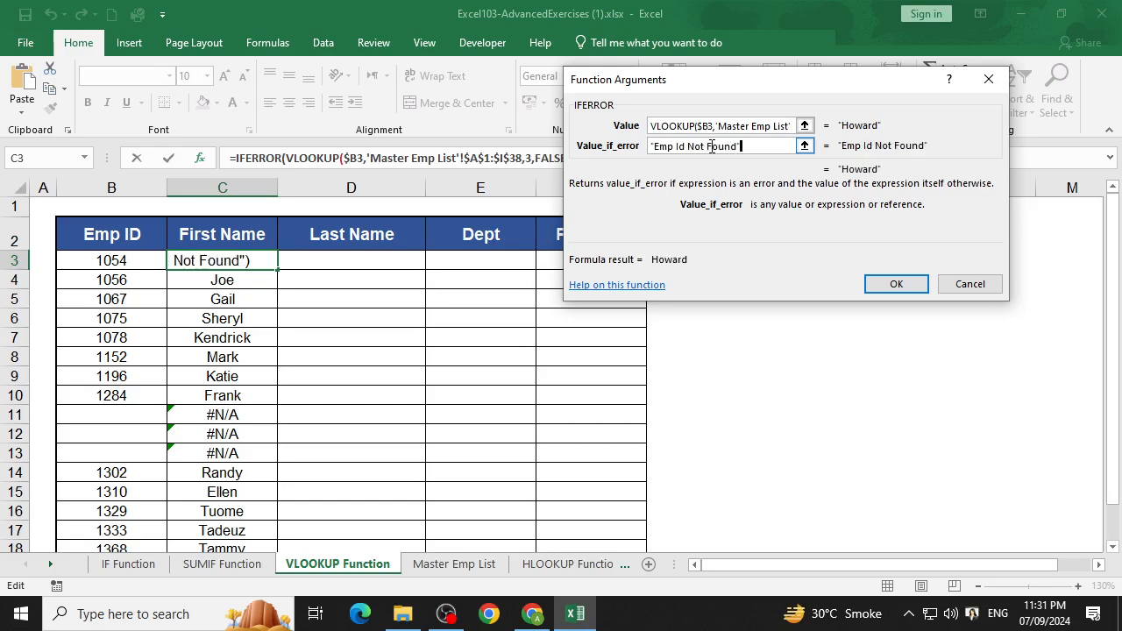
left_click(894, 283)
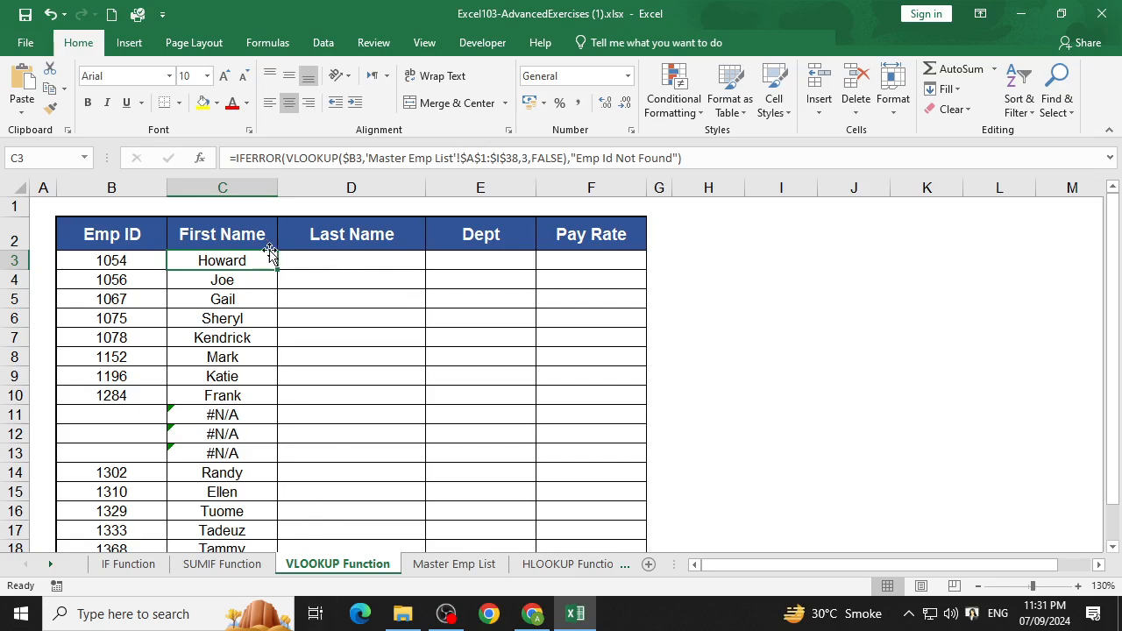
- Fill the C3 formula down through C16 and widen the First Name column to fit the error text
left_click_drag(276, 270, 301, 514)
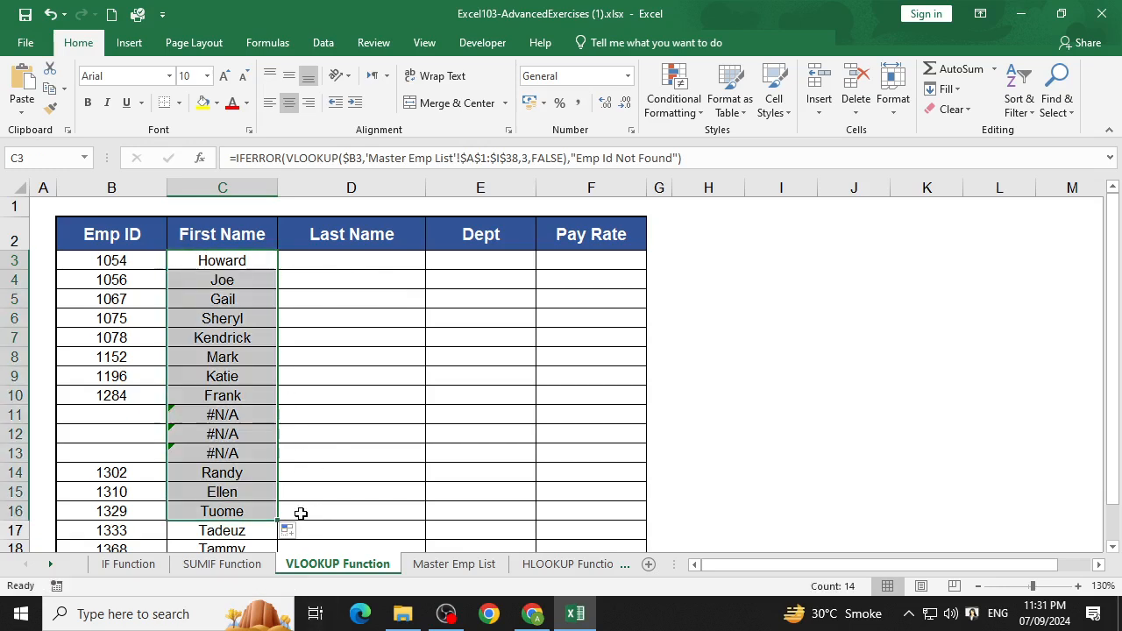
left_click_drag(278, 186, 323, 185)
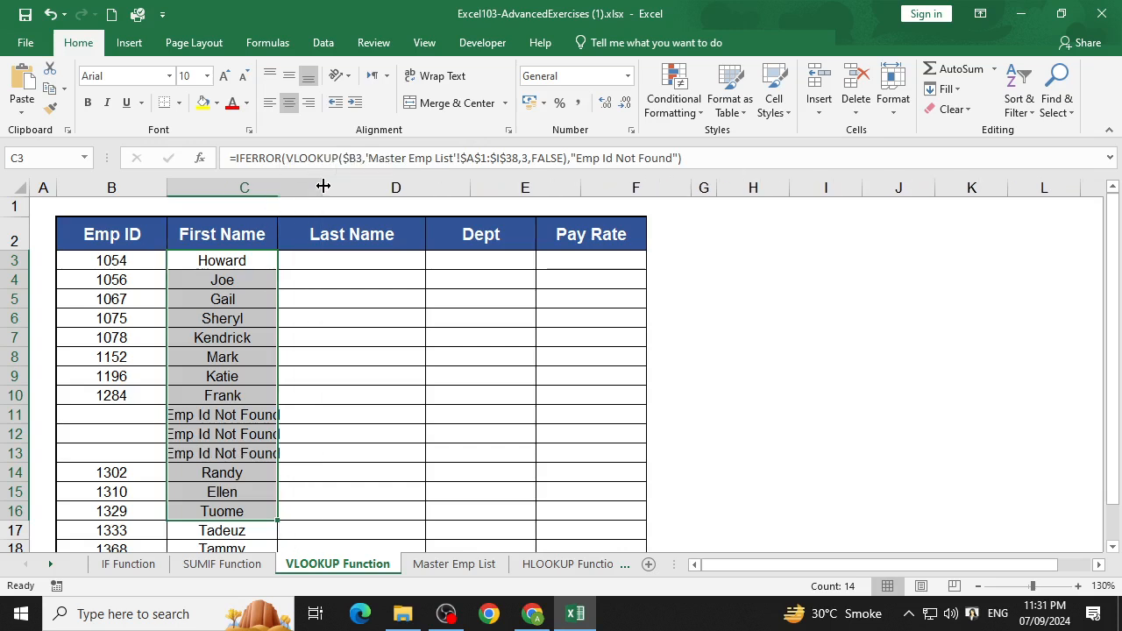
- Examine the IFERROR function arguments of the formula in C11
left_click(278, 415)
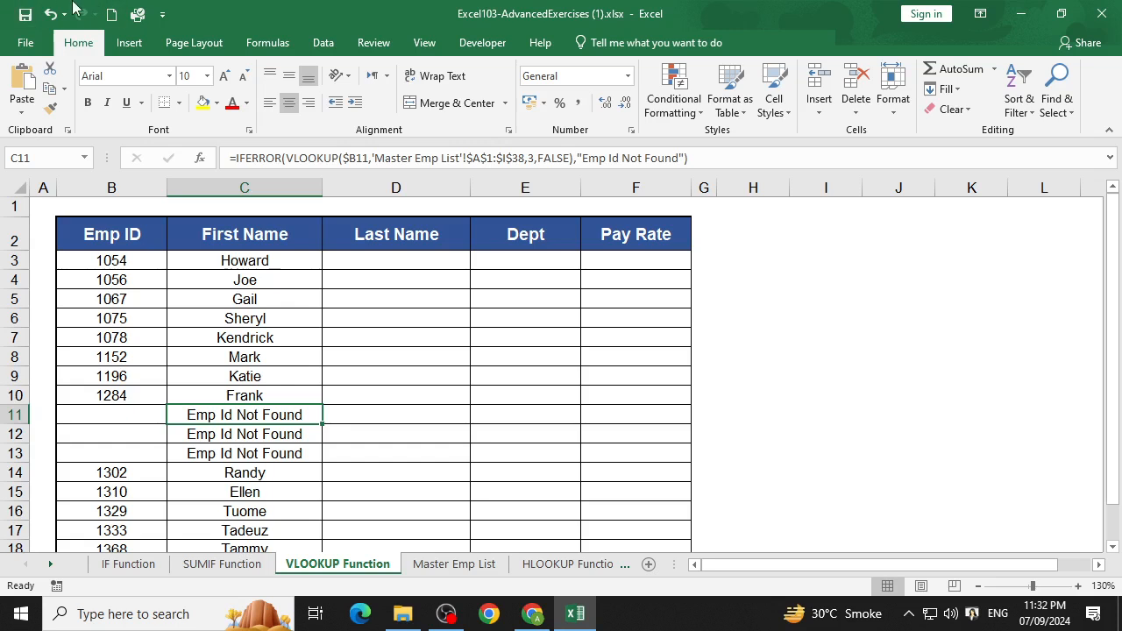
left_click(1102, 13)
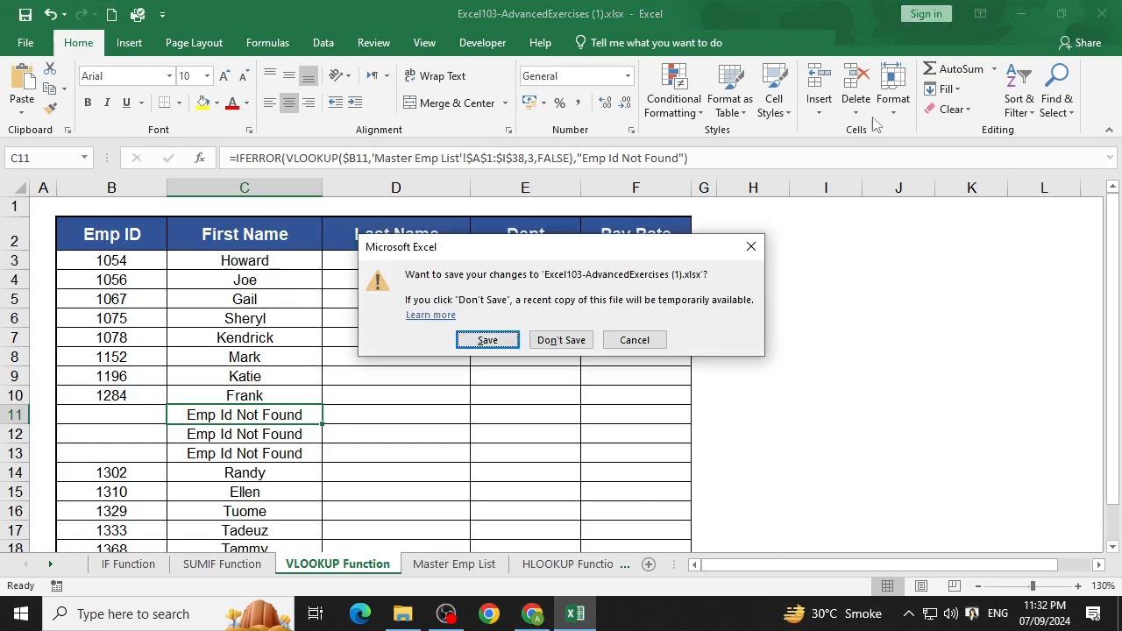
left_click(752, 247)
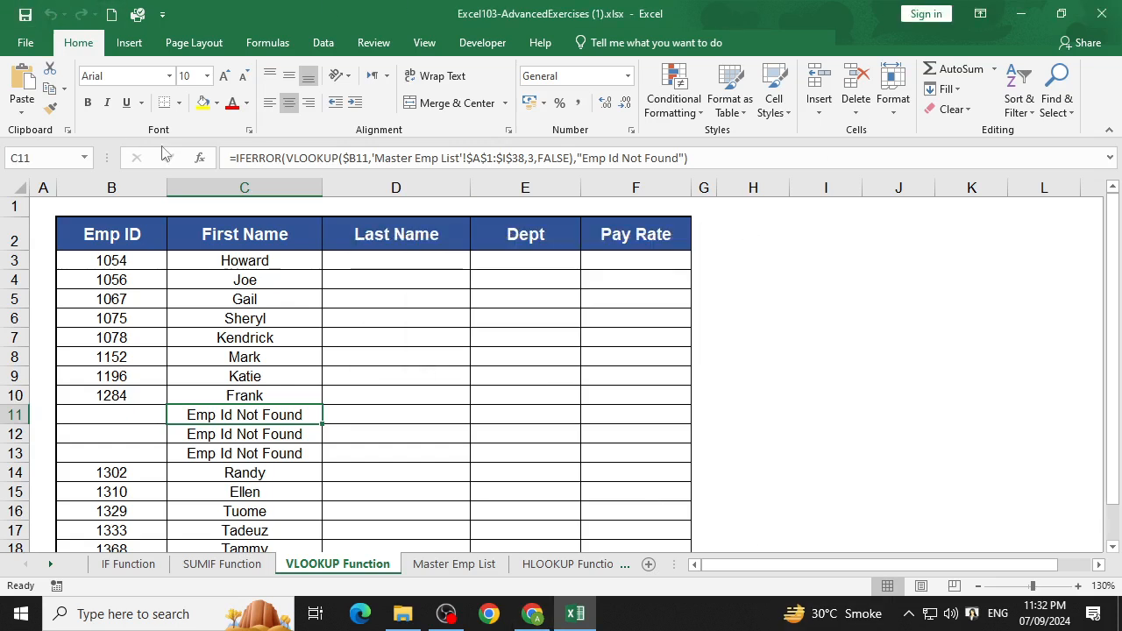
left_click(253, 151)
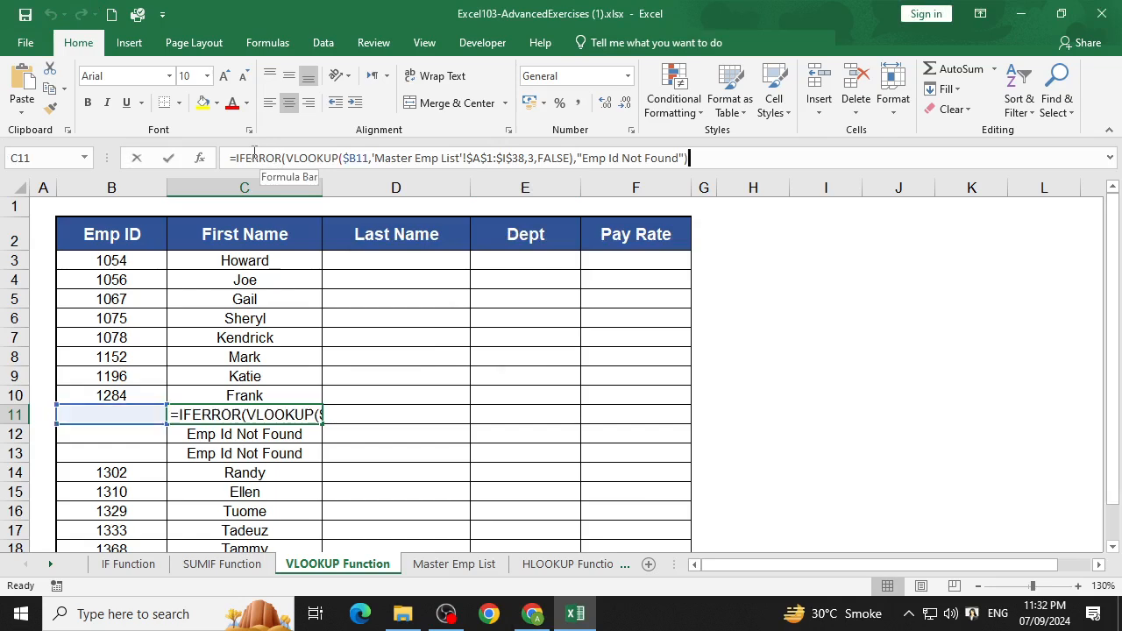
left_click(207, 158)
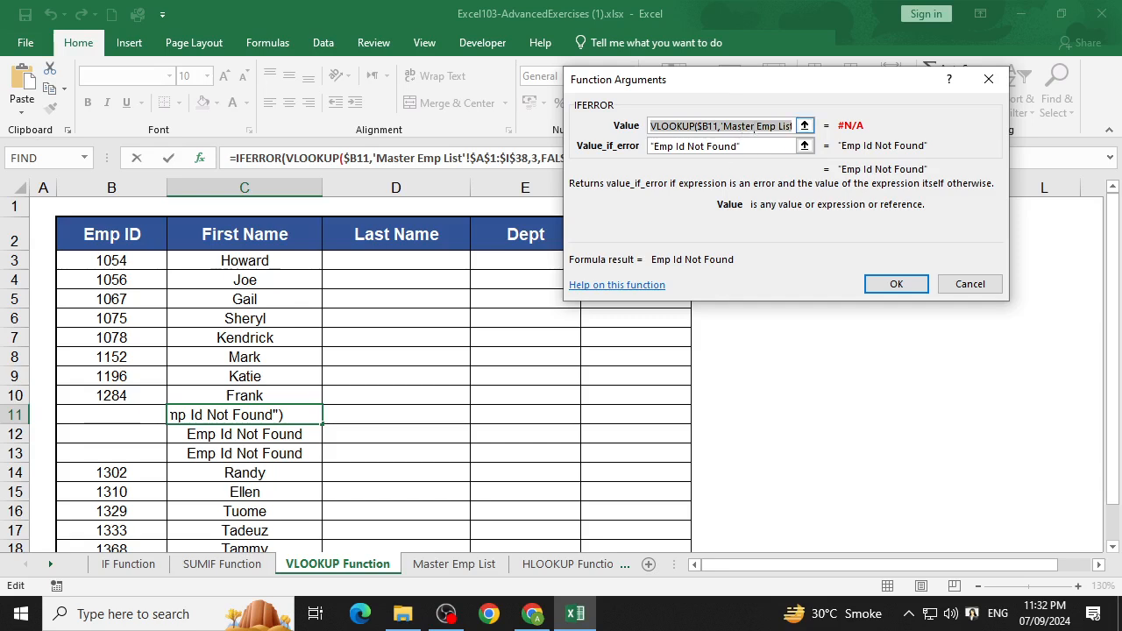
left_click(758, 148)
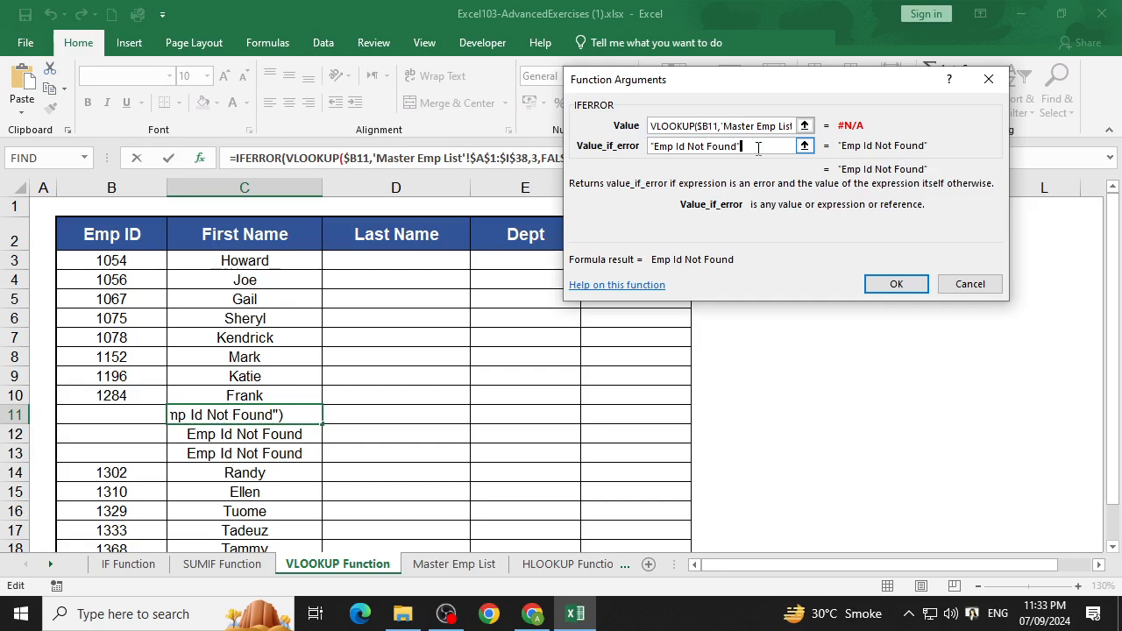
left_click(925, 286)
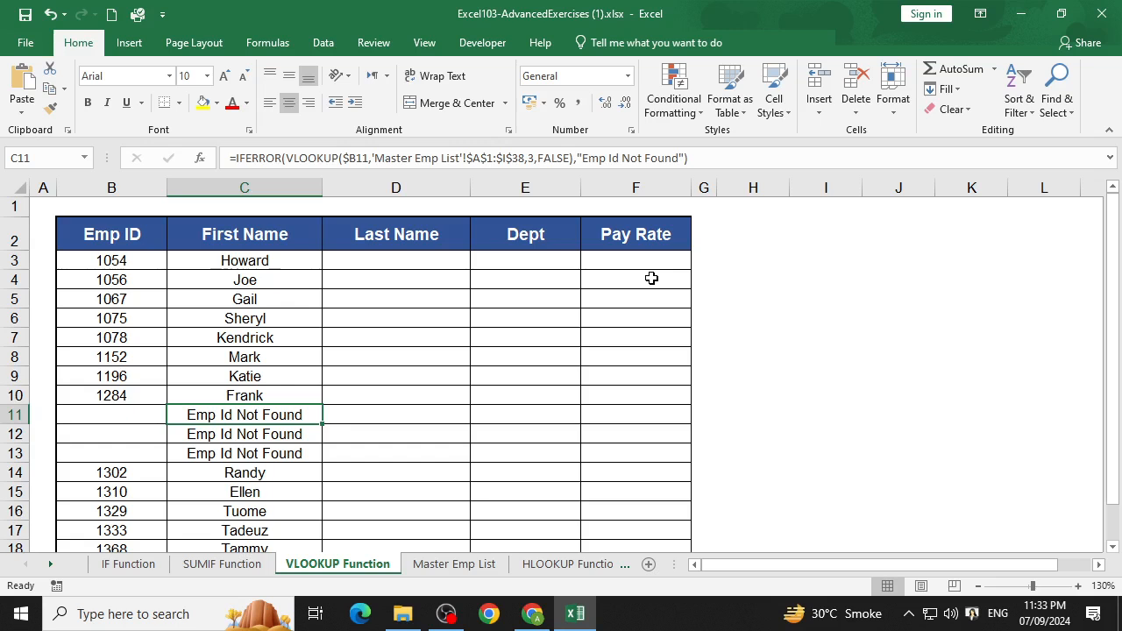
- Clear the First Name column's formulas from C3 down and reselect C3
left_click(294, 262)
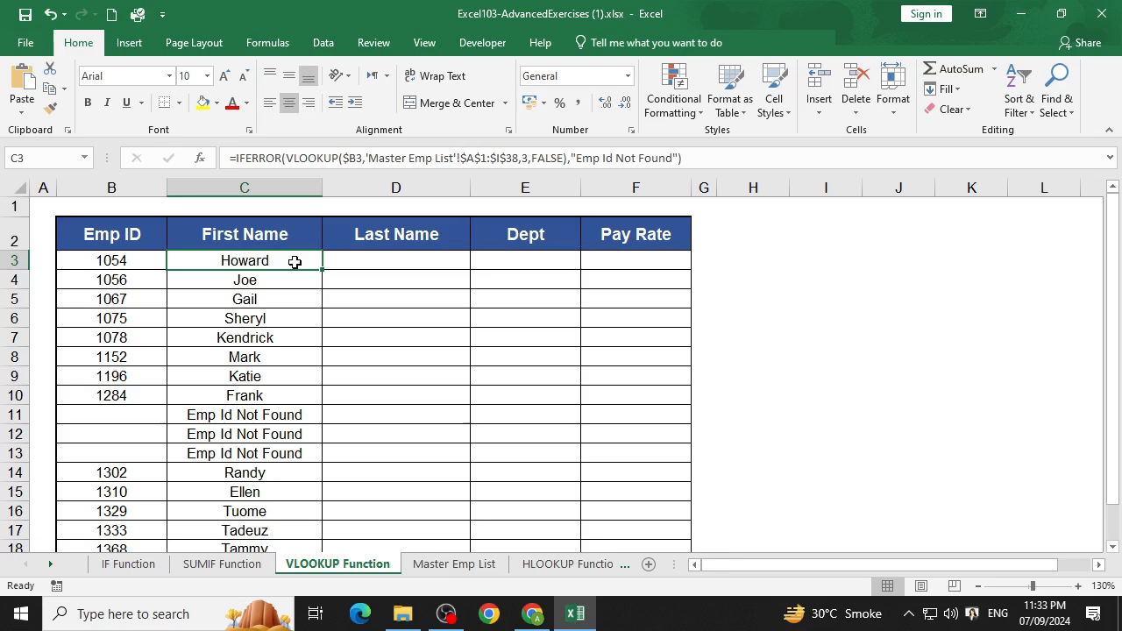
key("ctrl+shift+Down")
key("Delete")
left_click(225, 293)
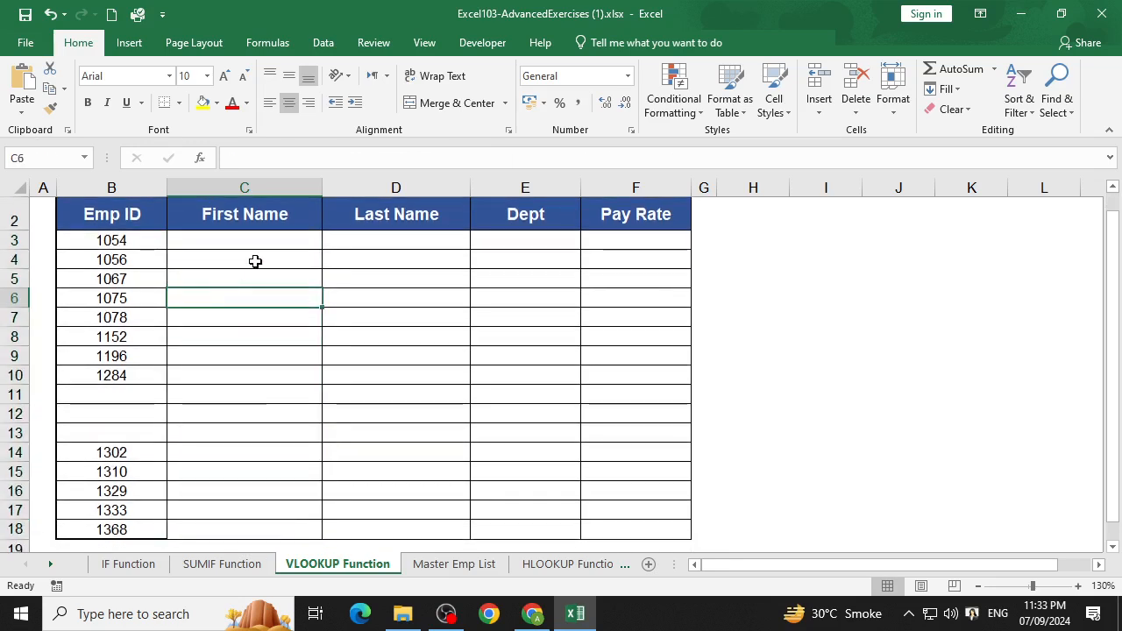
left_click(267, 241)
scroll(272, 250, "up", 1)
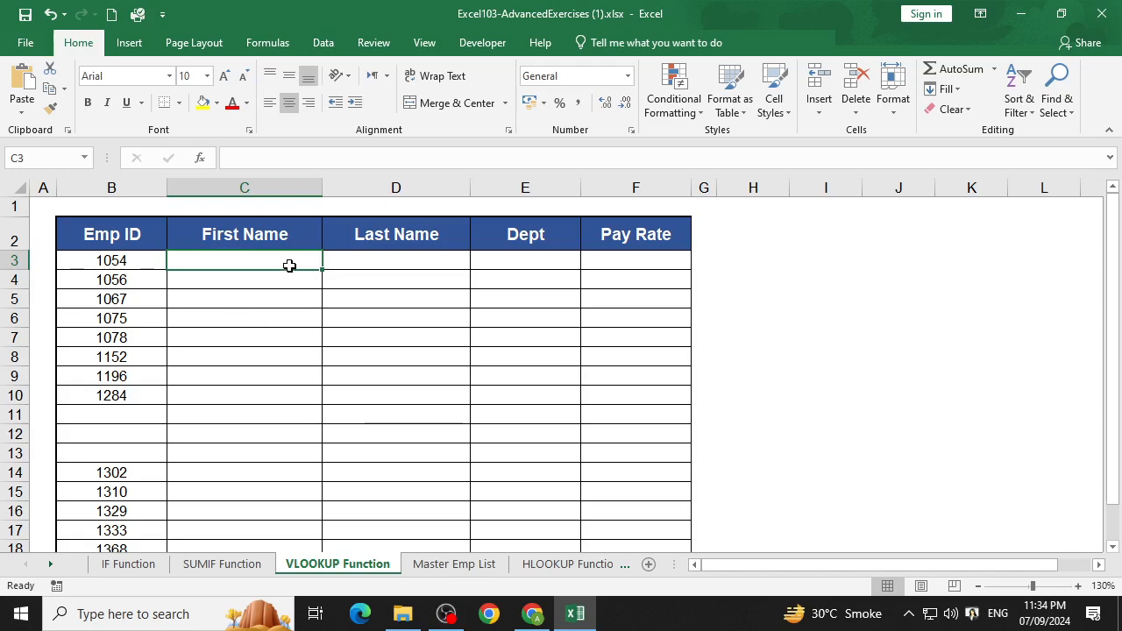
- Review the columns and employee records on the Master Emp List sheet, and return to the VLOOKUP Function sheet
left_click(454, 564)
scroll(405, 379, "down", 1)
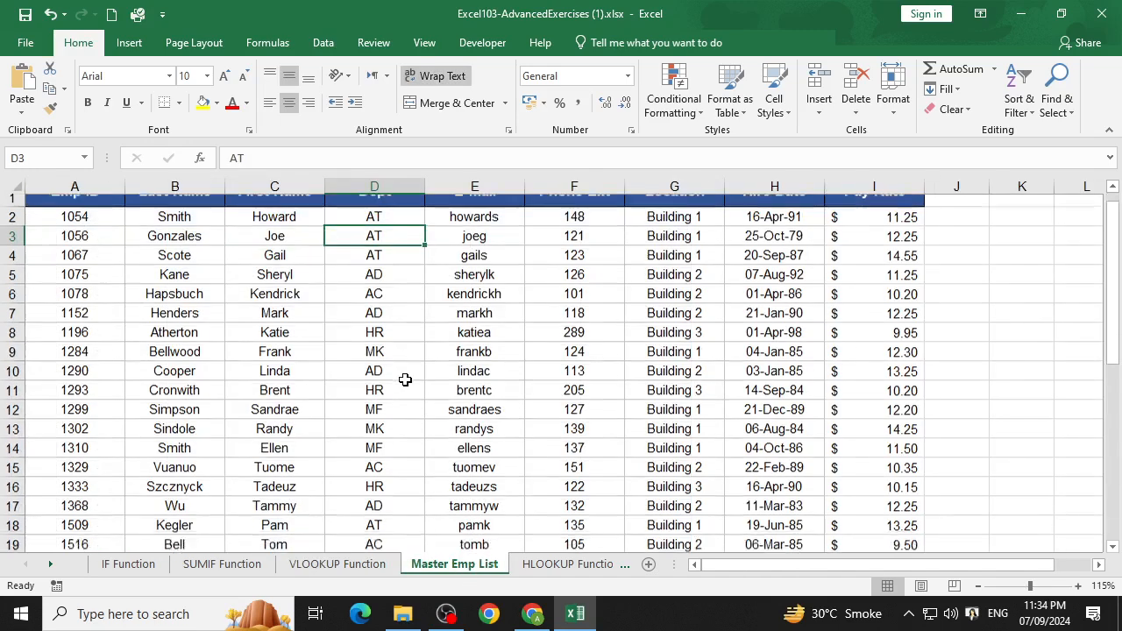
scroll(406, 380, "down", 12)
scroll(405, 379, "up", 12)
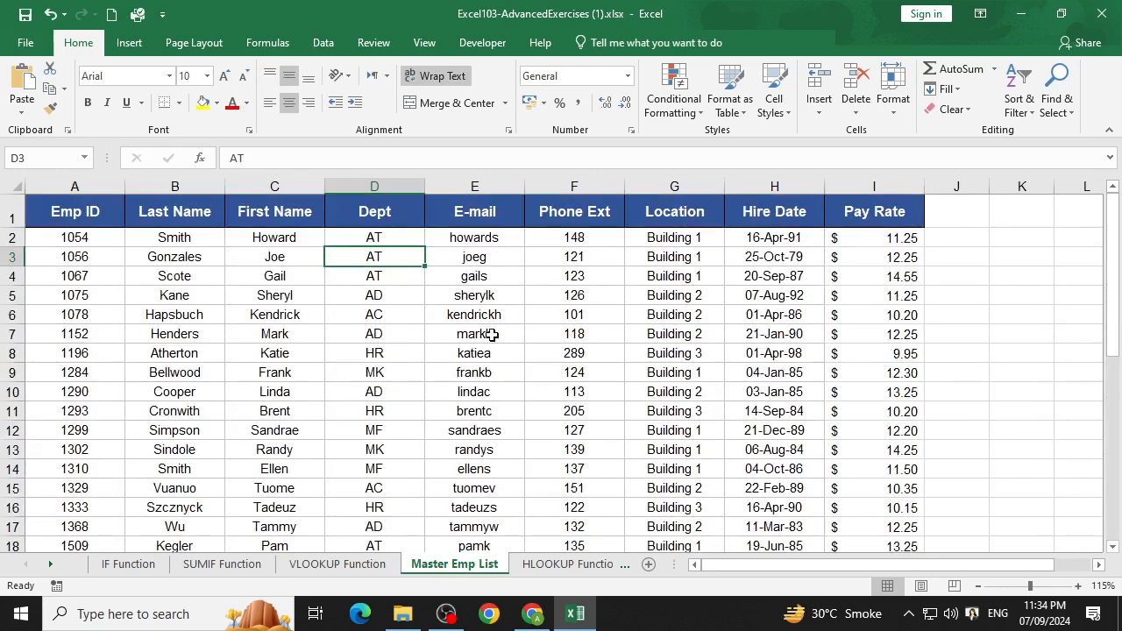
left_click(562, 297)
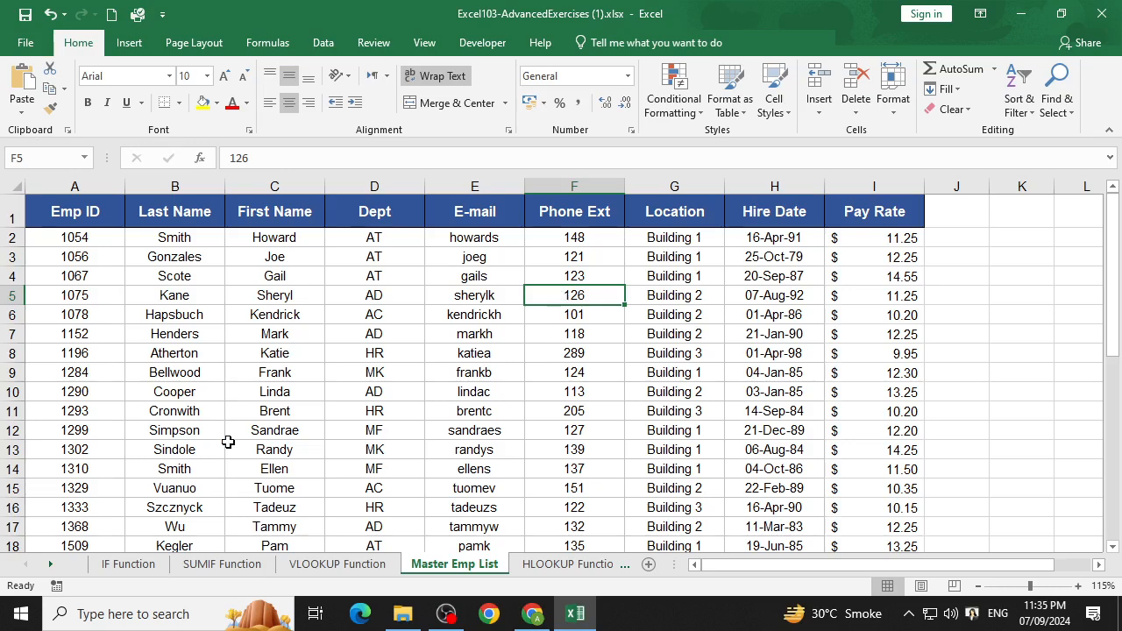
left_click(347, 572)
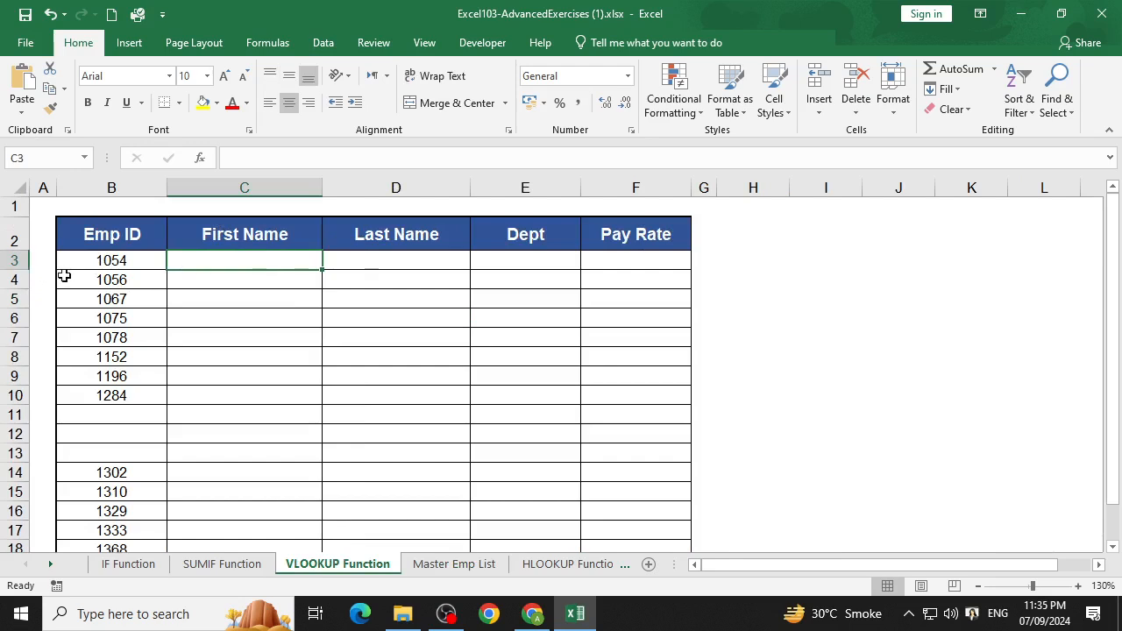
- Start a VLOOKUP formula in C3 through its function arguments, using B3 as the lookup value
left_click(105, 259)
left_click(225, 265)
type("=")
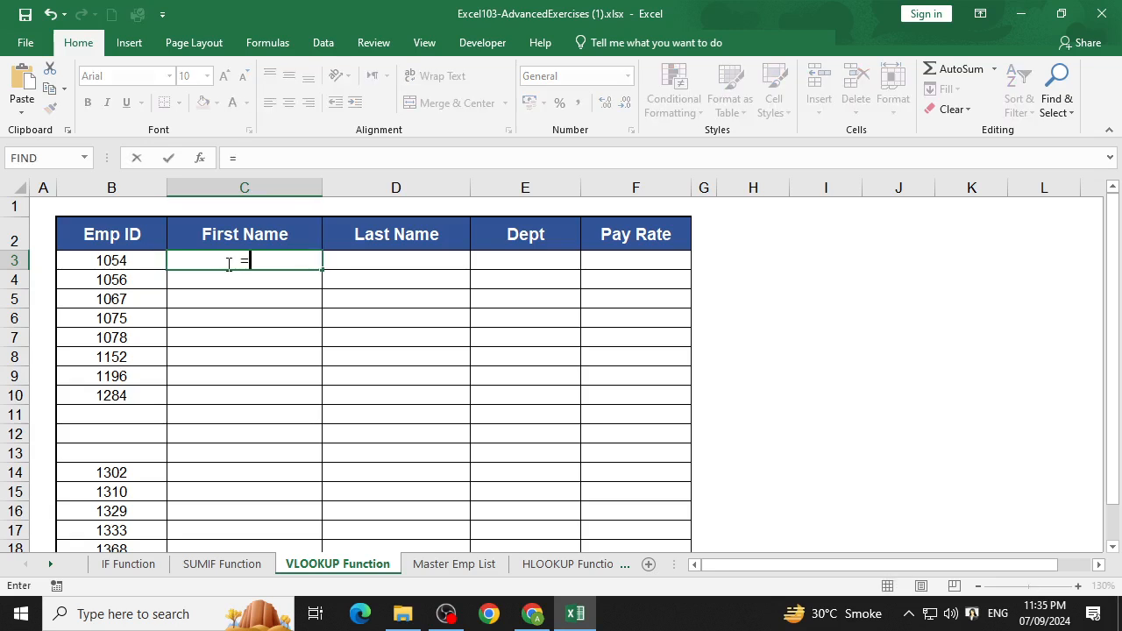
type("vloo")
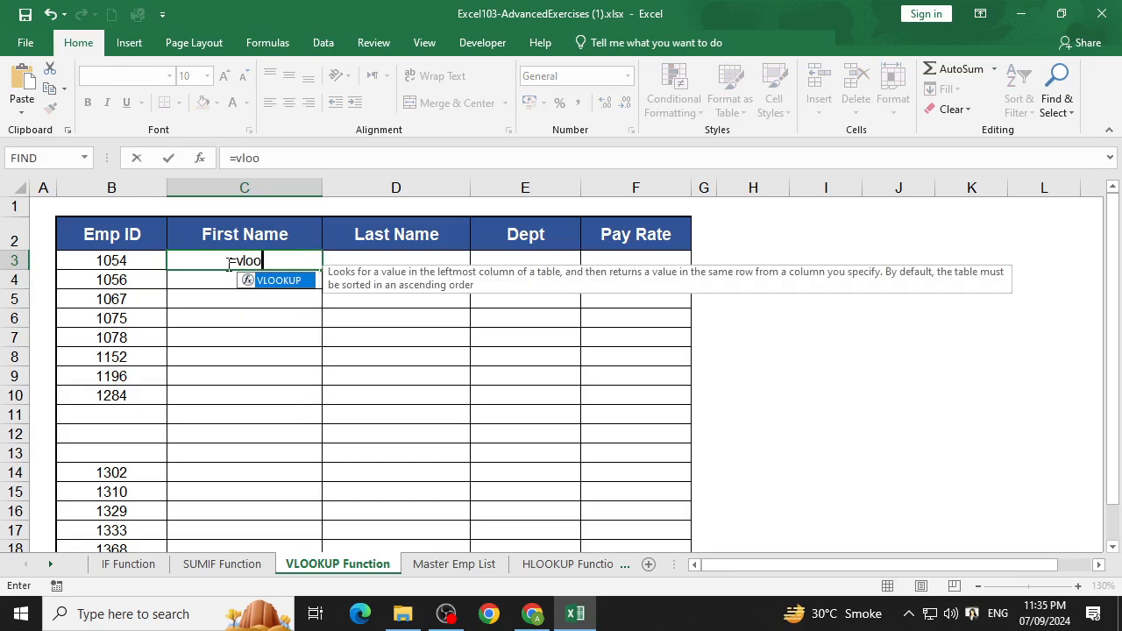
key("Tab")
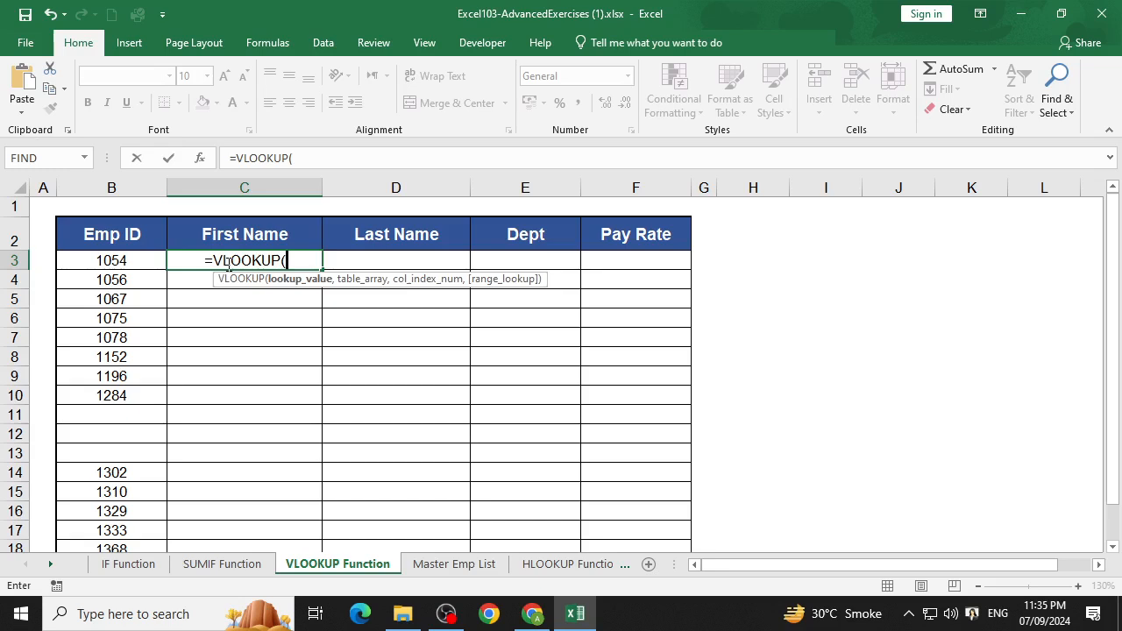
left_click(207, 159)
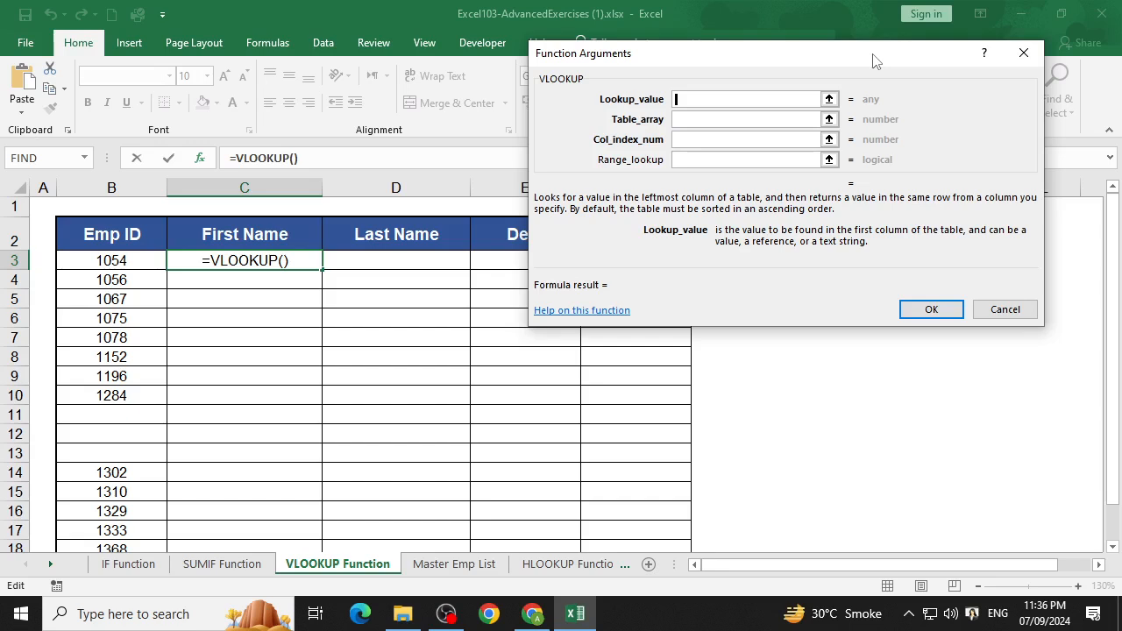
left_click(116, 261)
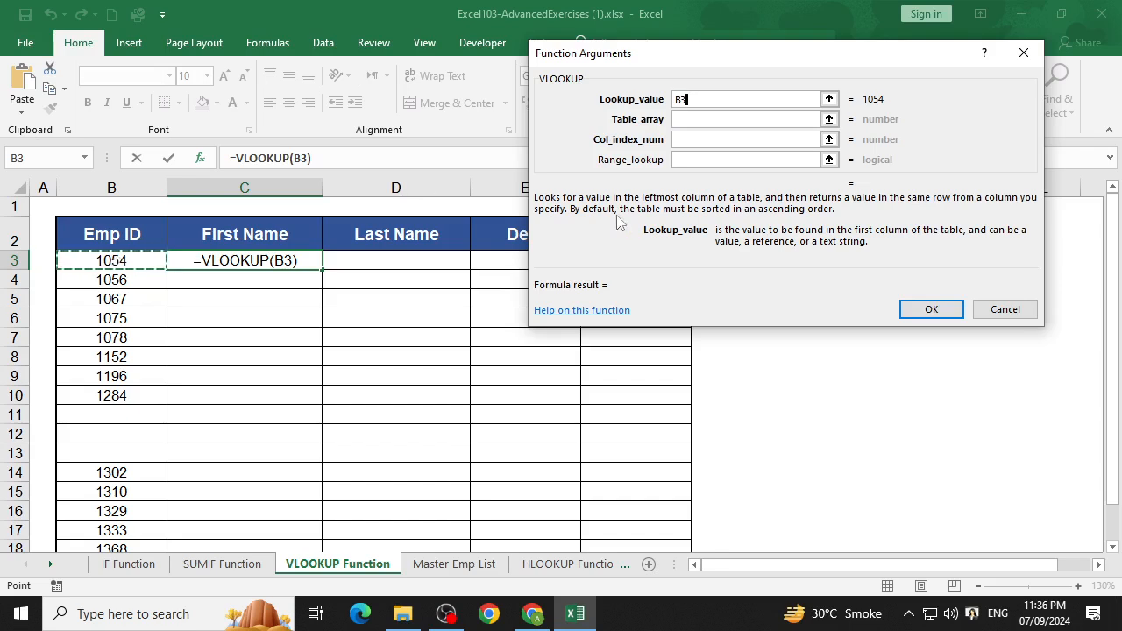
- Set the VLOOKUP table array to the absolute range $A$1:$I$38 on the Master Emp List sheet
left_click(734, 119)
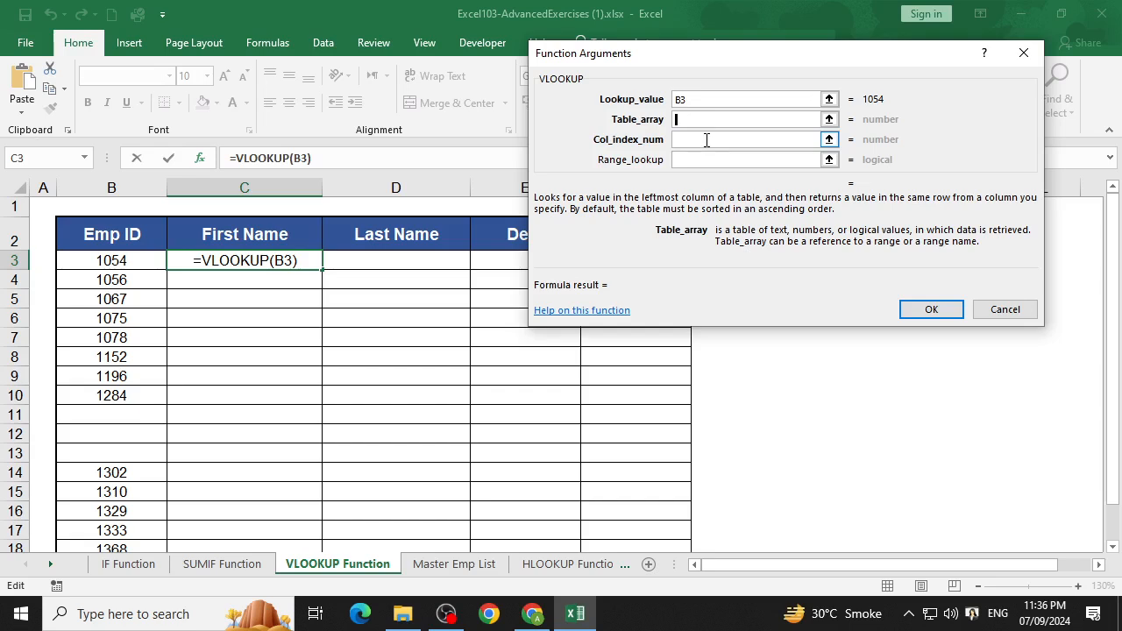
left_click(485, 568)
left_click(92, 211)
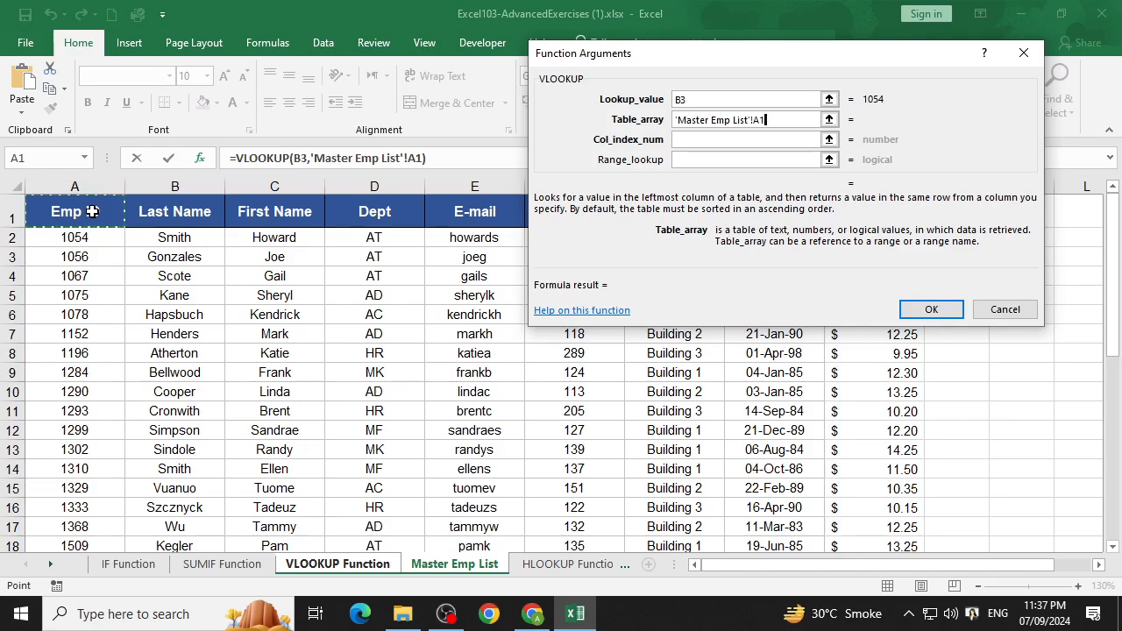
key("ctrl+shift+Right")
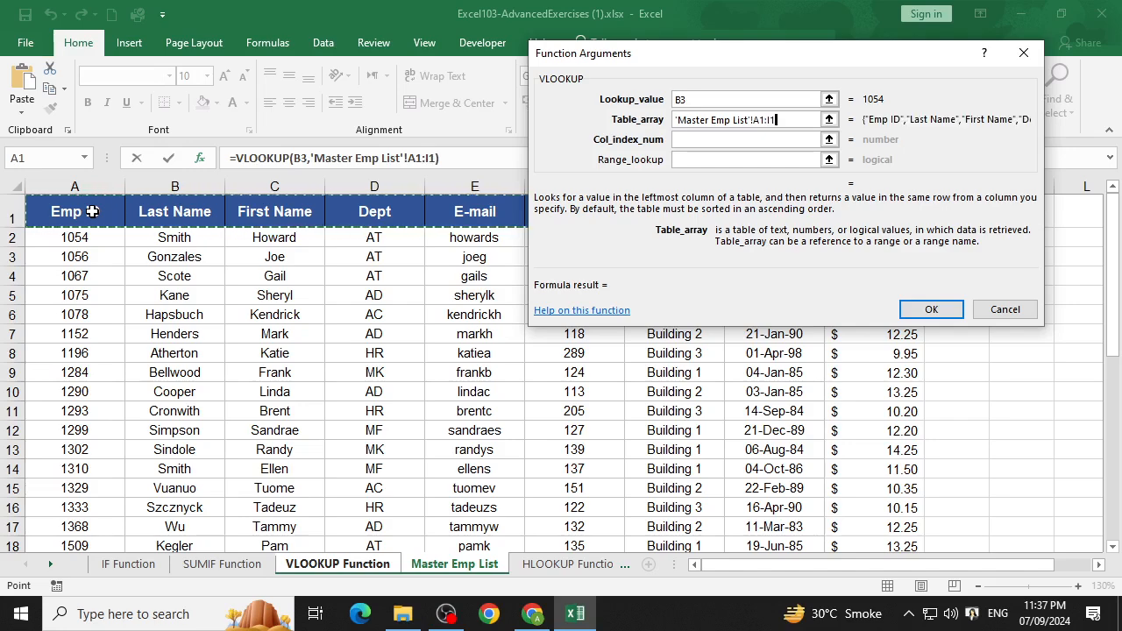
key("ctrl+shift+Down")
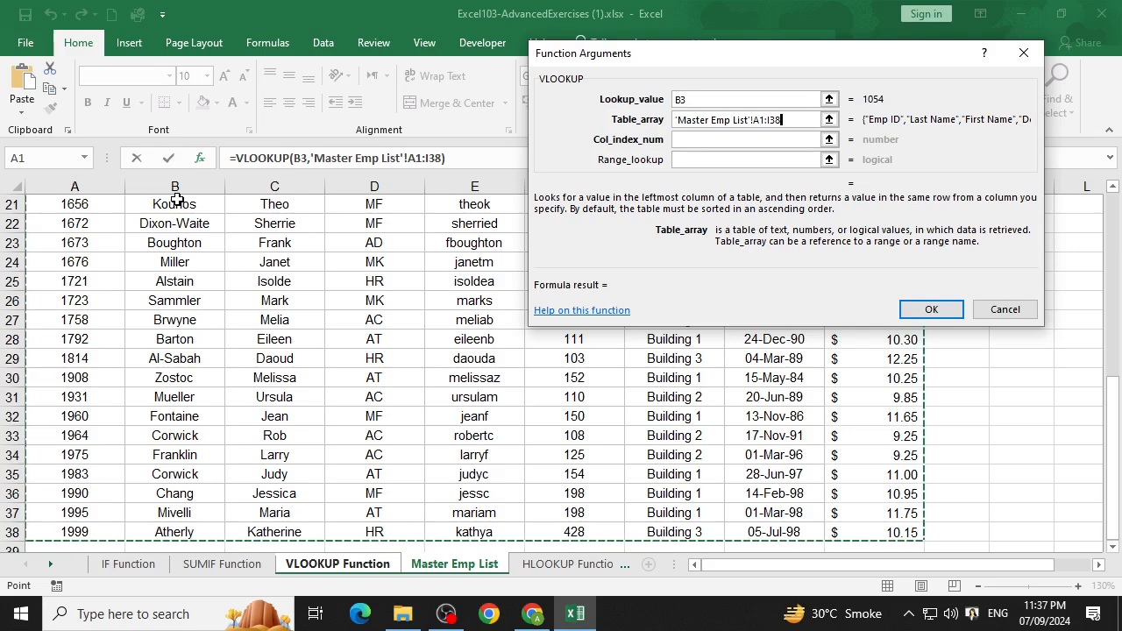
key("F4")
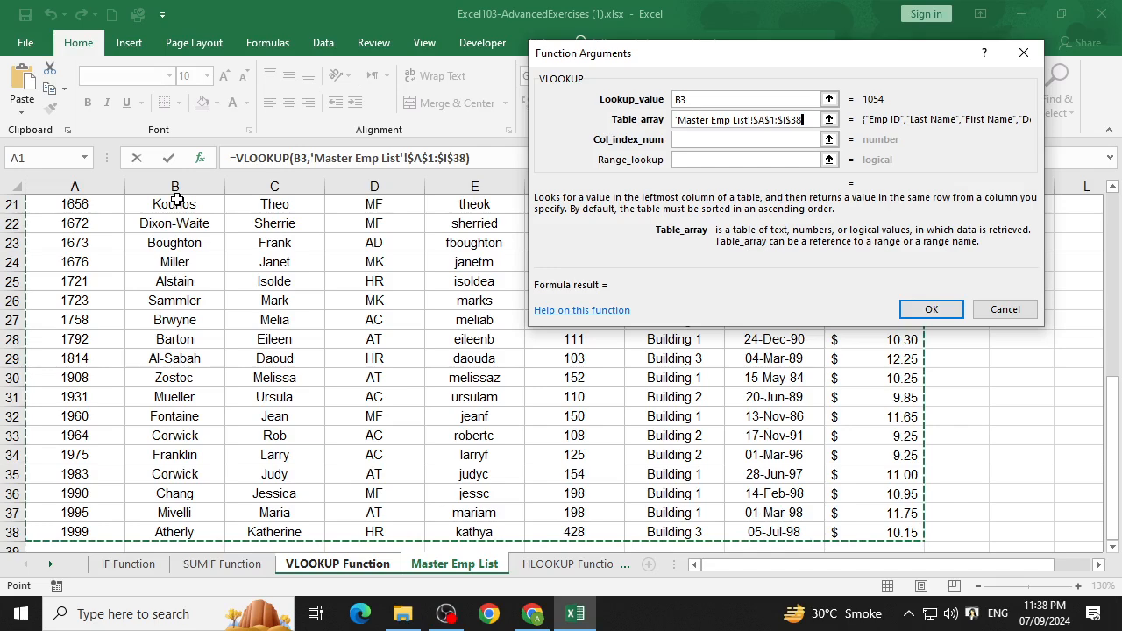
scroll(220, 293, "up", 7)
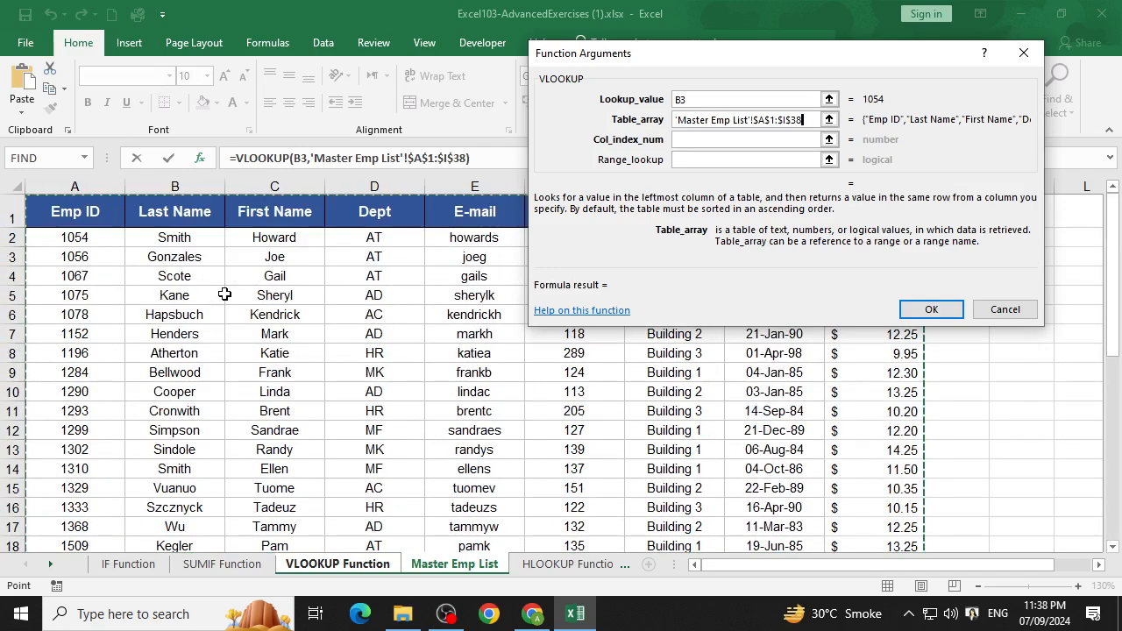
left_click(245, 566)
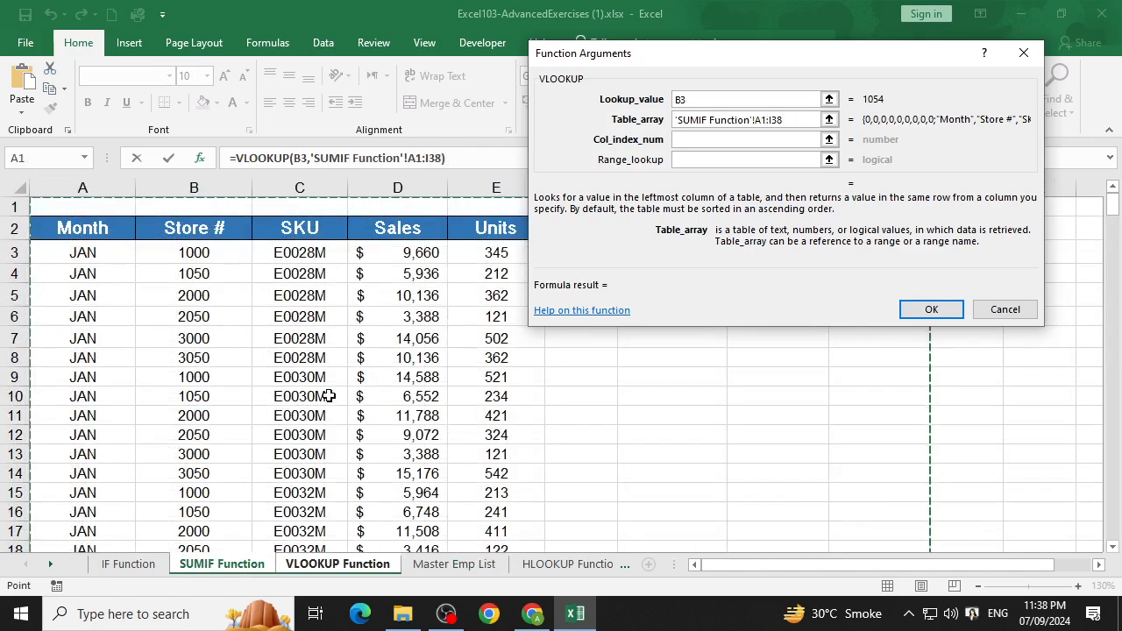
left_click(416, 570)
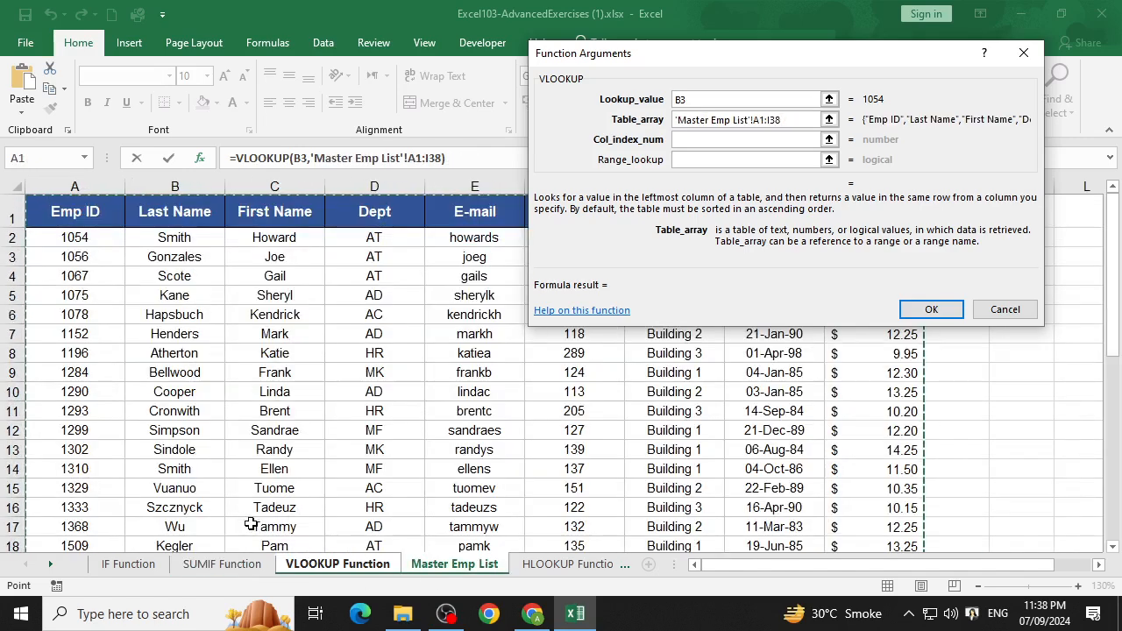
left_click(305, 568)
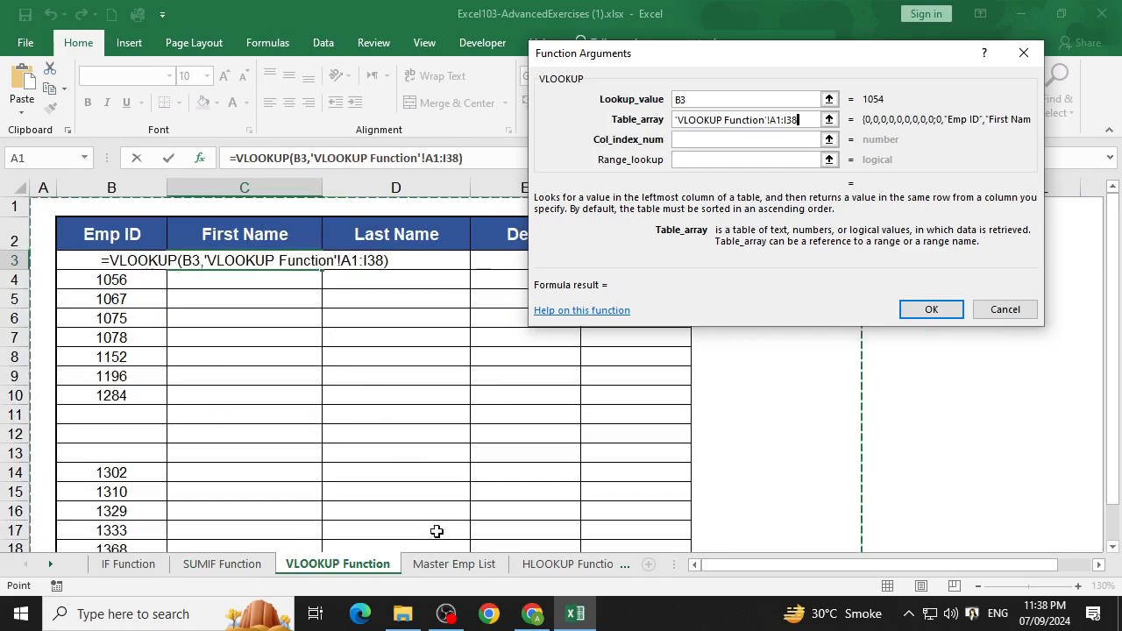
- Complete the C3 VLOOKUP with table array A1:I38 on the Master Emp List sheet, column index 3 and range lookup false
left_click(433, 570)
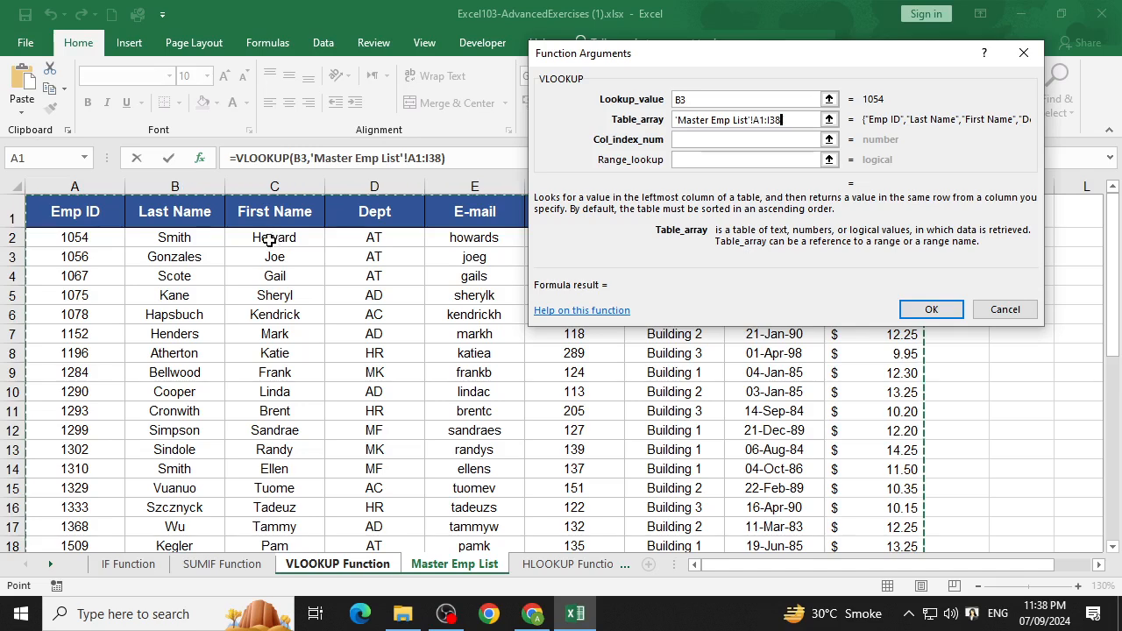
left_click(751, 141)
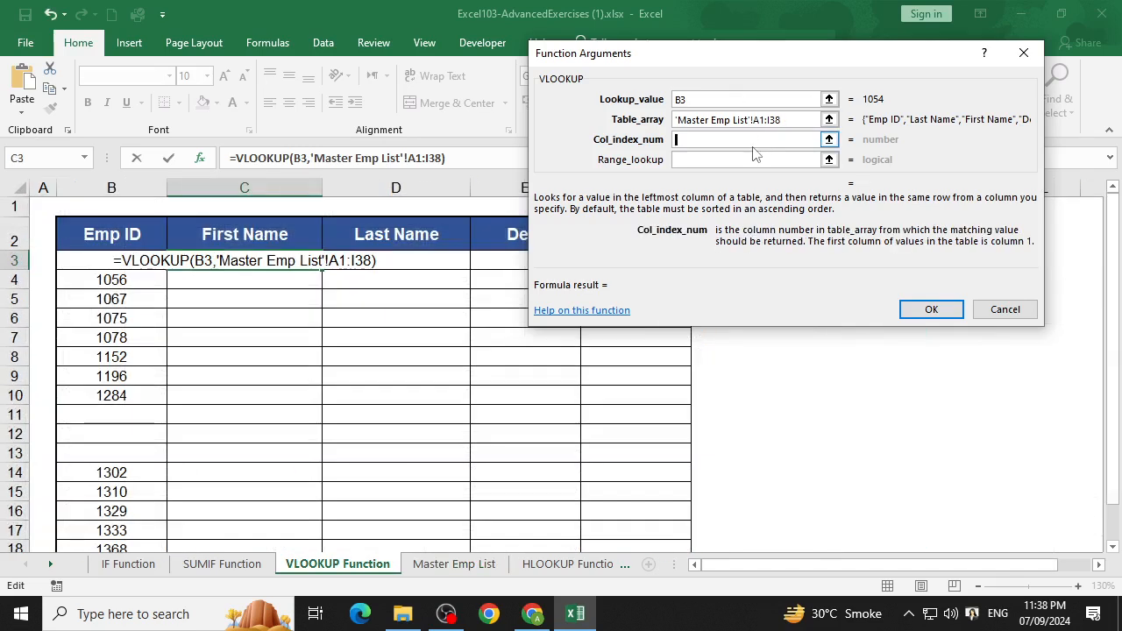
type("3")
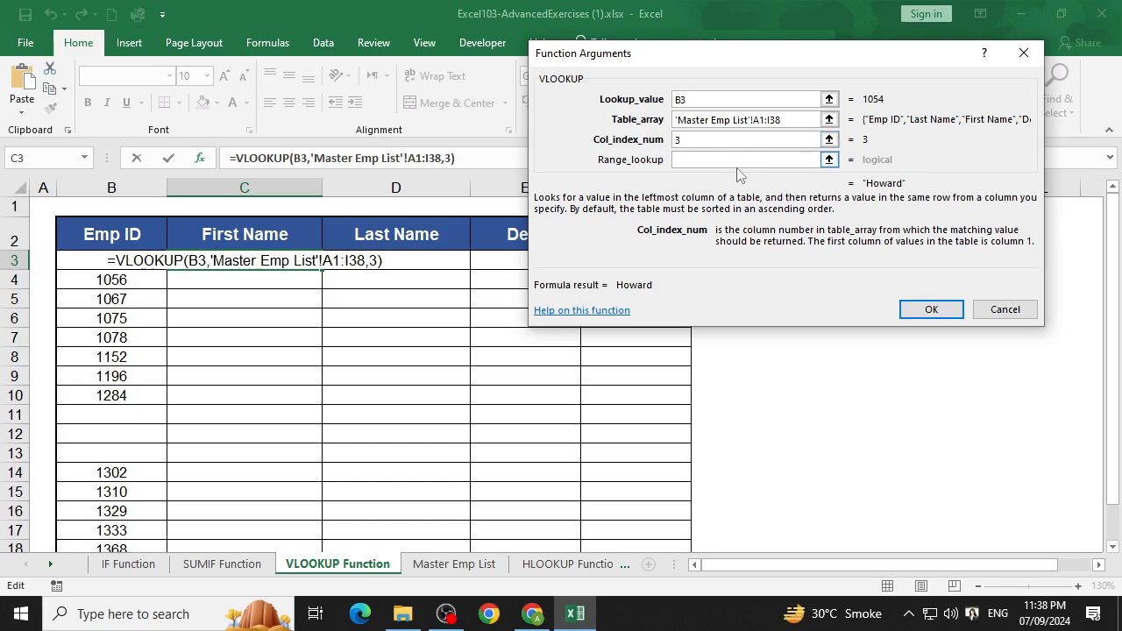
left_click(741, 160)
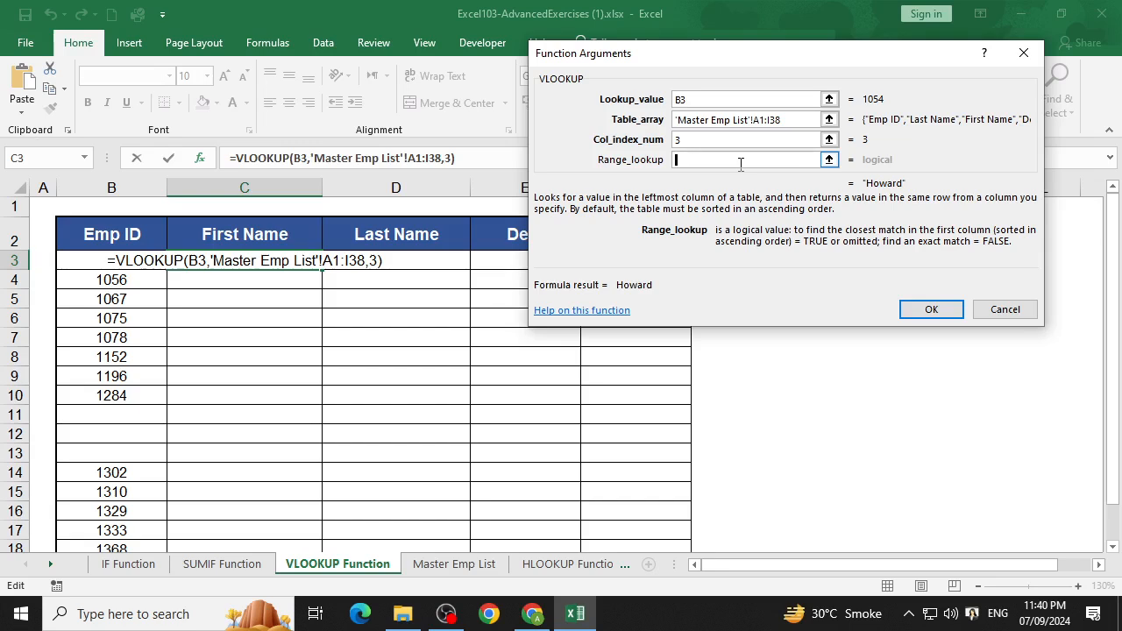
type("false")
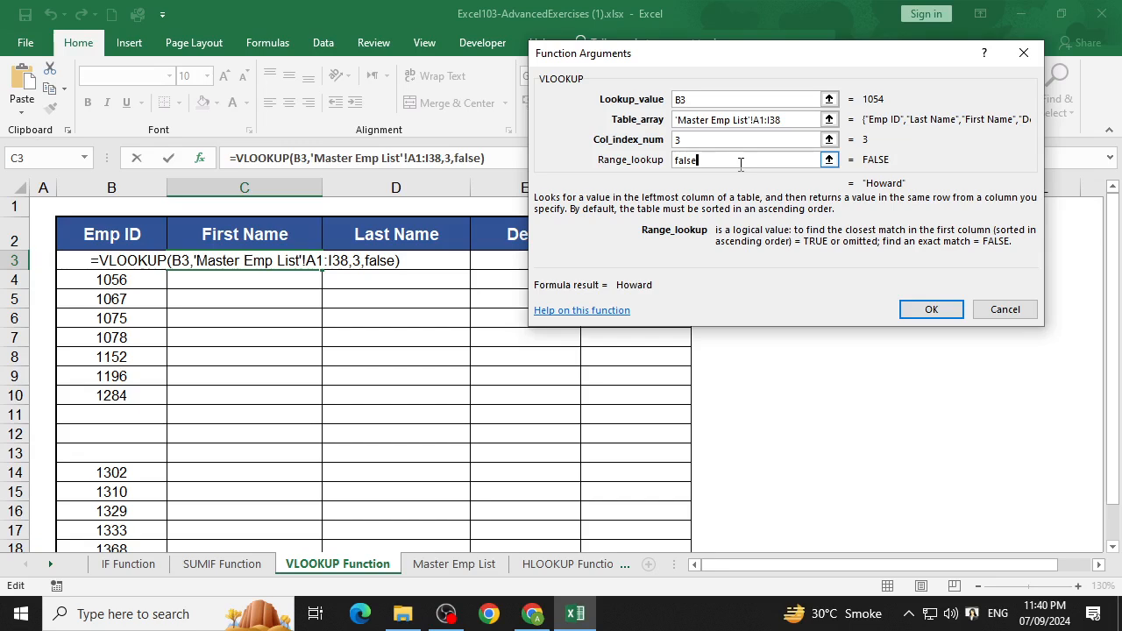
left_click(694, 97)
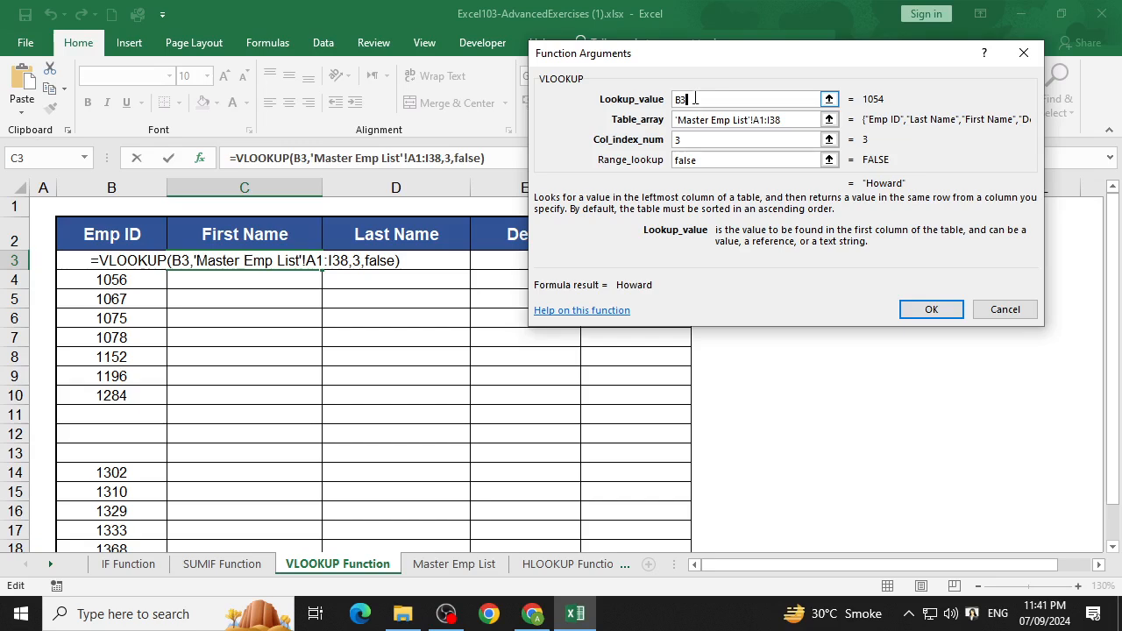
left_click(932, 310)
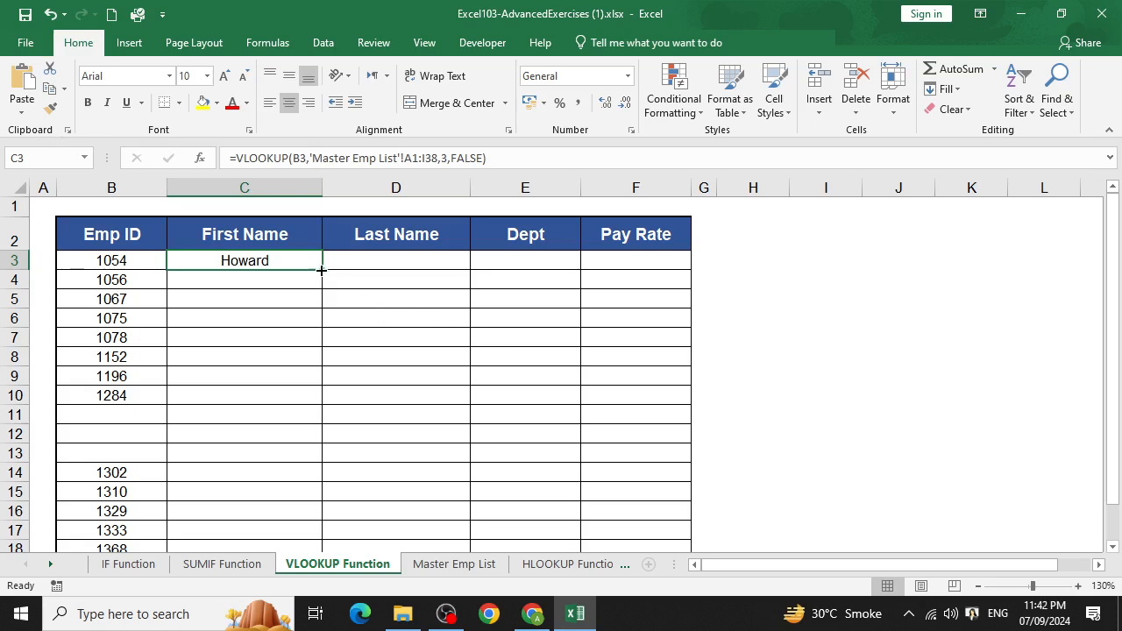
- Fill the C3 formula down the First Name column to C10 and across row 3 to the Pay Rate column
left_click_drag(321, 270, 313, 406)
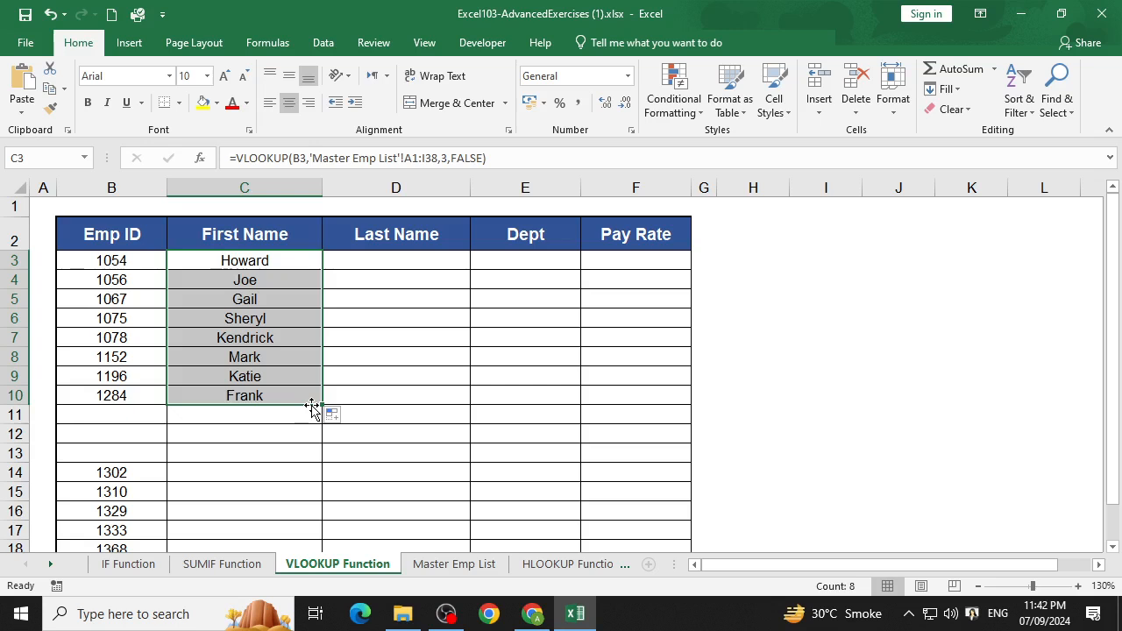
left_click(311, 263)
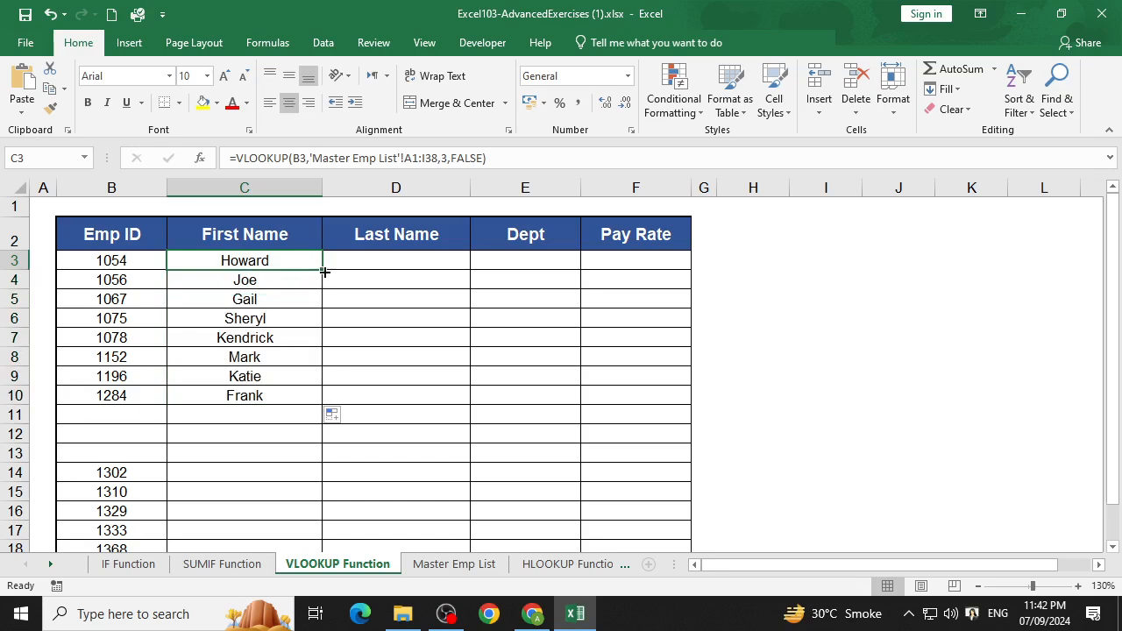
left_click_drag(325, 273, 634, 255)
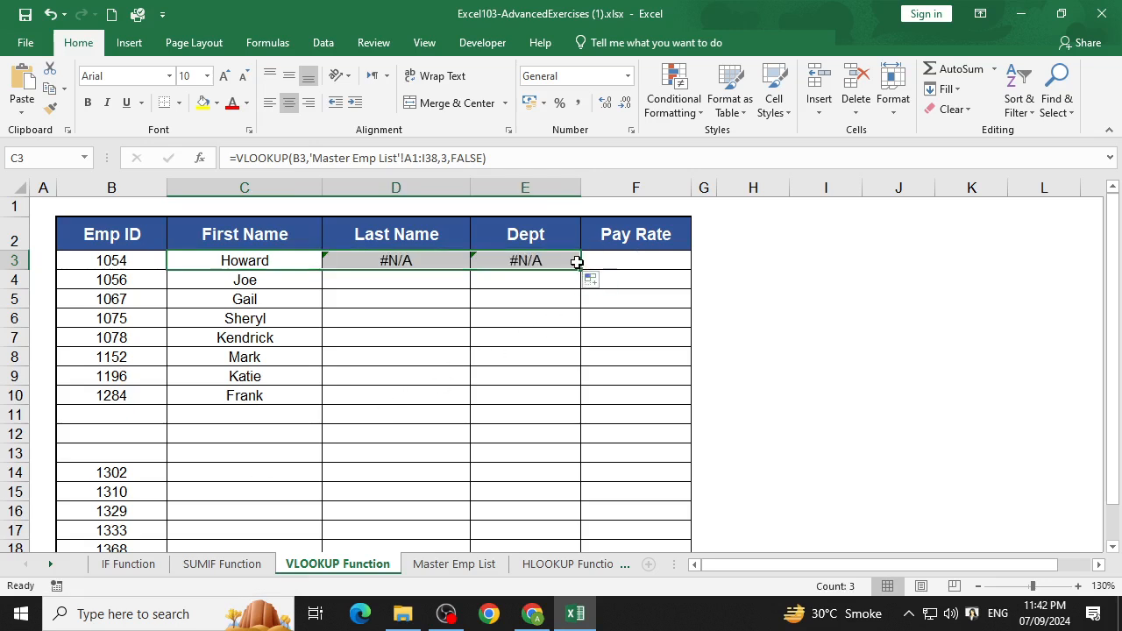
left_click_drag(587, 273, 637, 268)
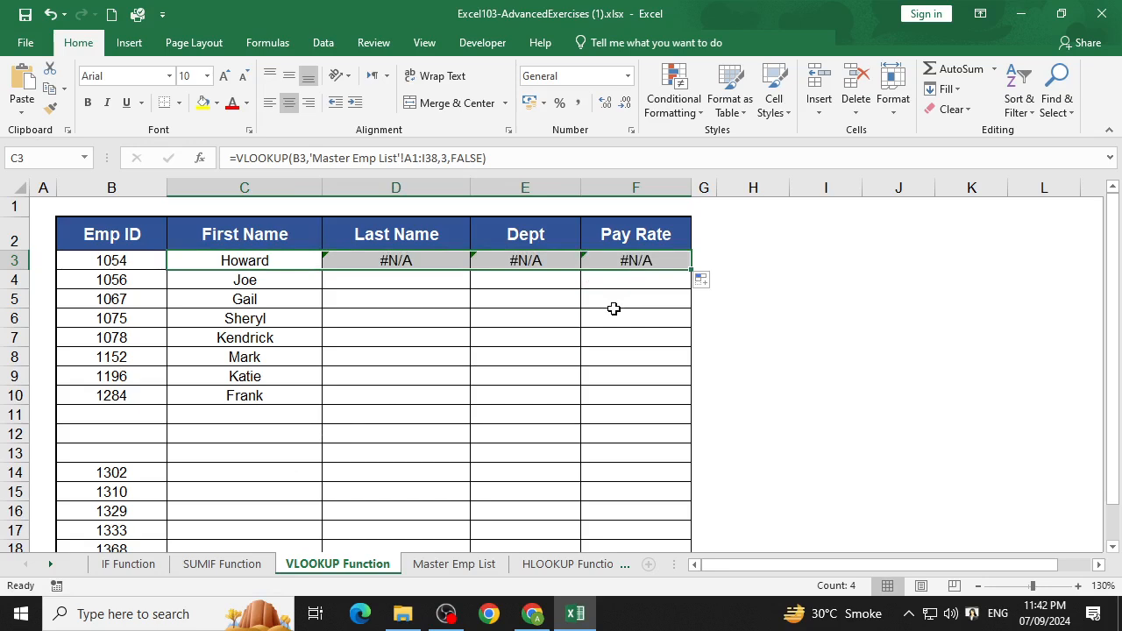
- Examine how the lookup value and table array references shift between the formulas in C3, C4, D3, E3 and F3
left_click(299, 260)
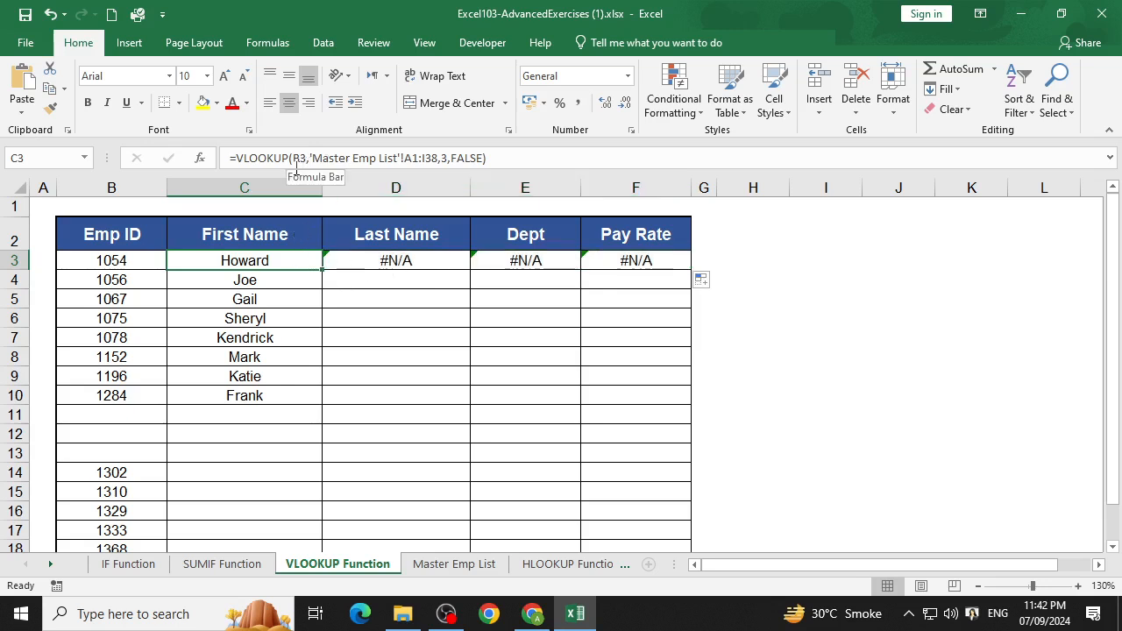
left_click(365, 260)
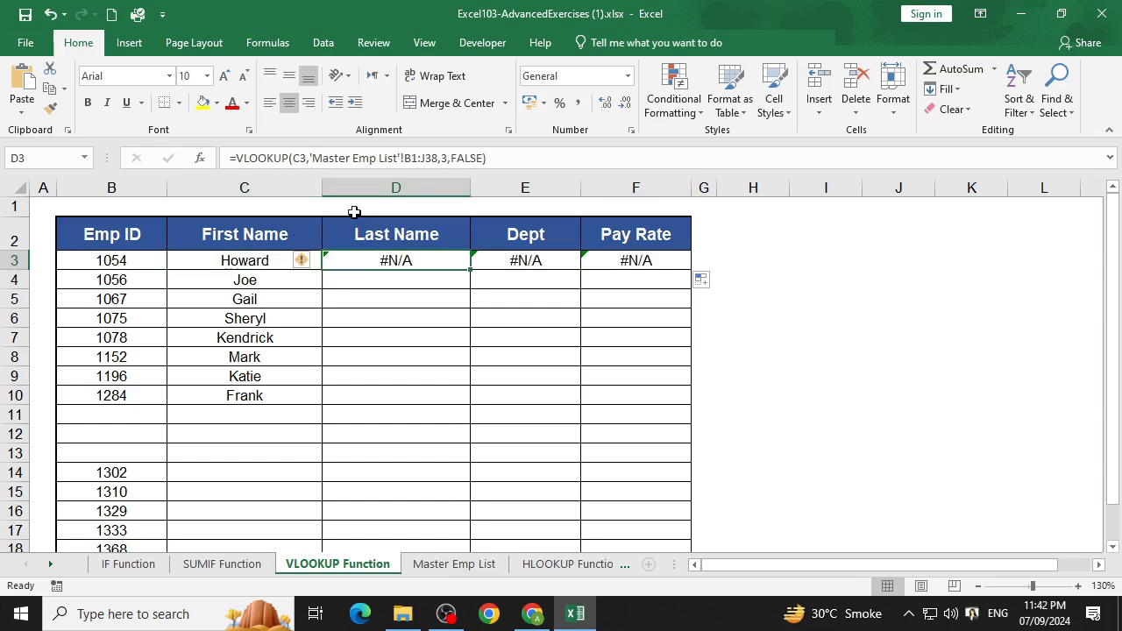
left_click(521, 261)
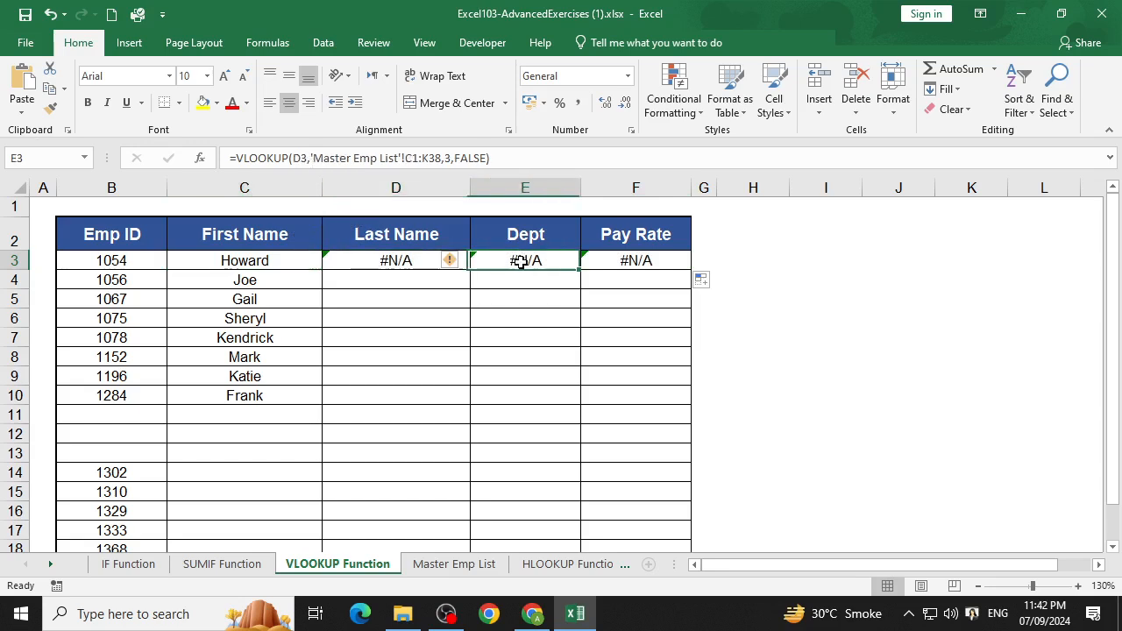
left_click(639, 260)
left_click(372, 259)
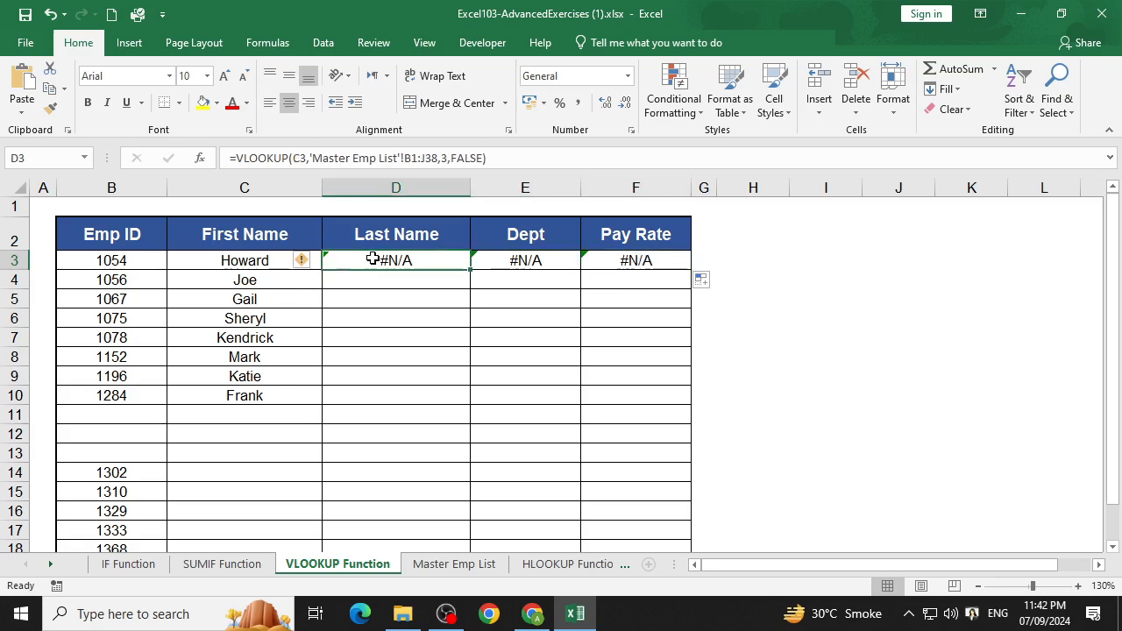
left_click(256, 273)
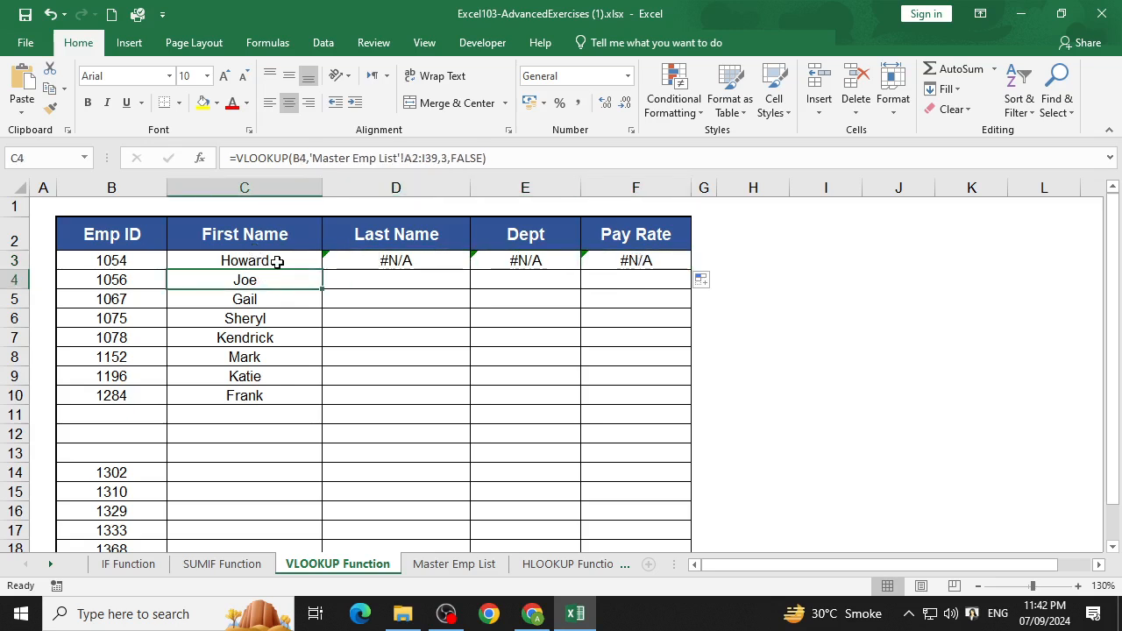
left_click(278, 259)
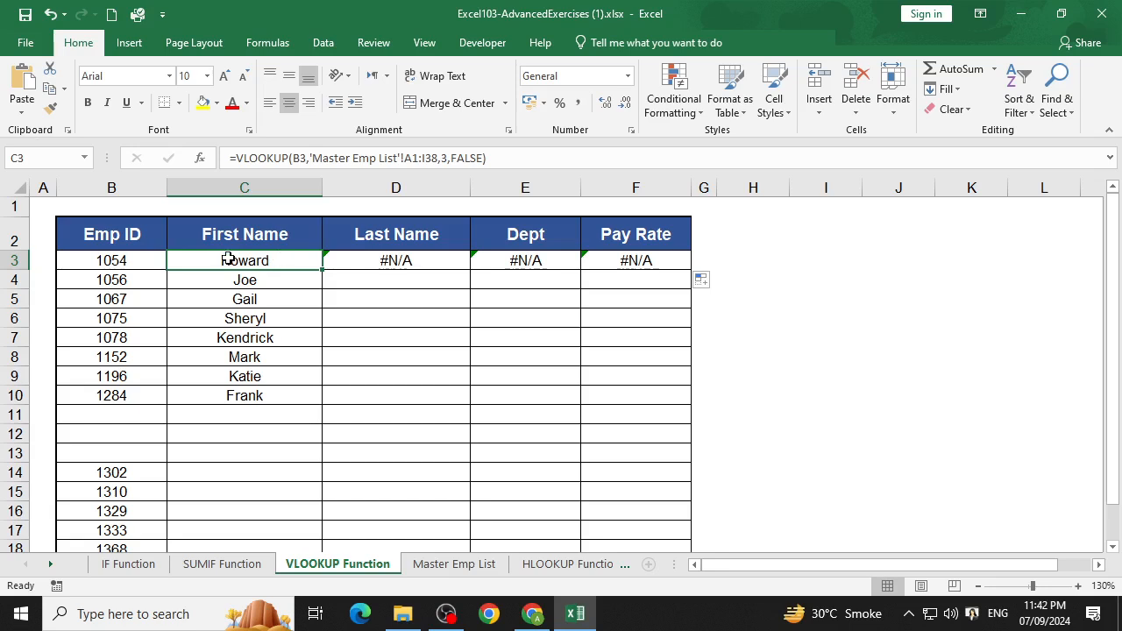
left_click(400, 262)
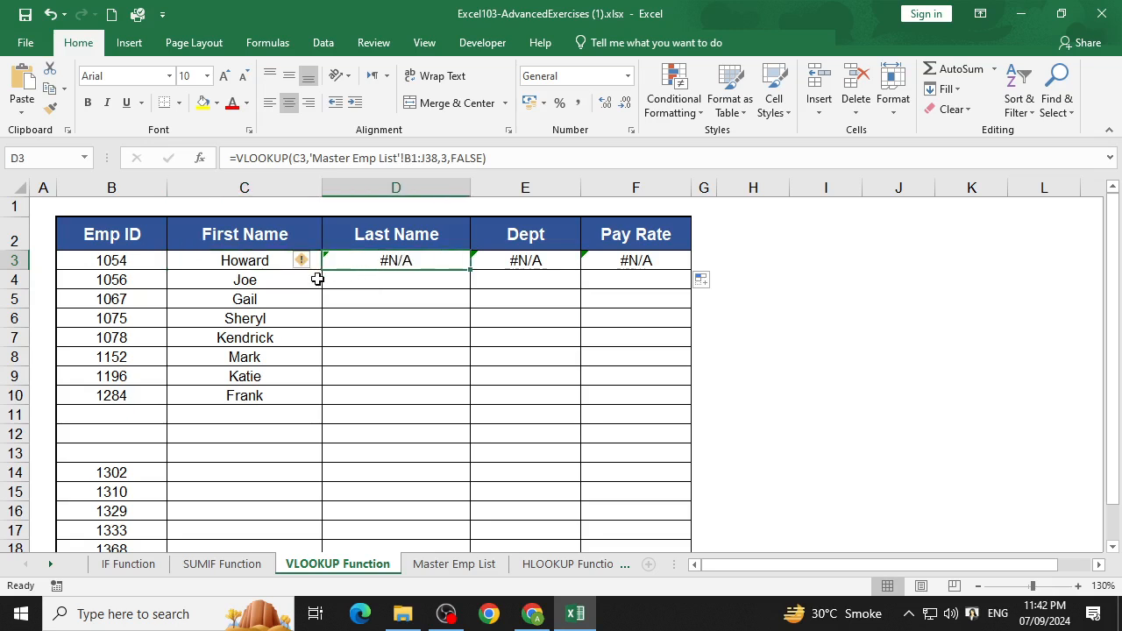
left_click(493, 263)
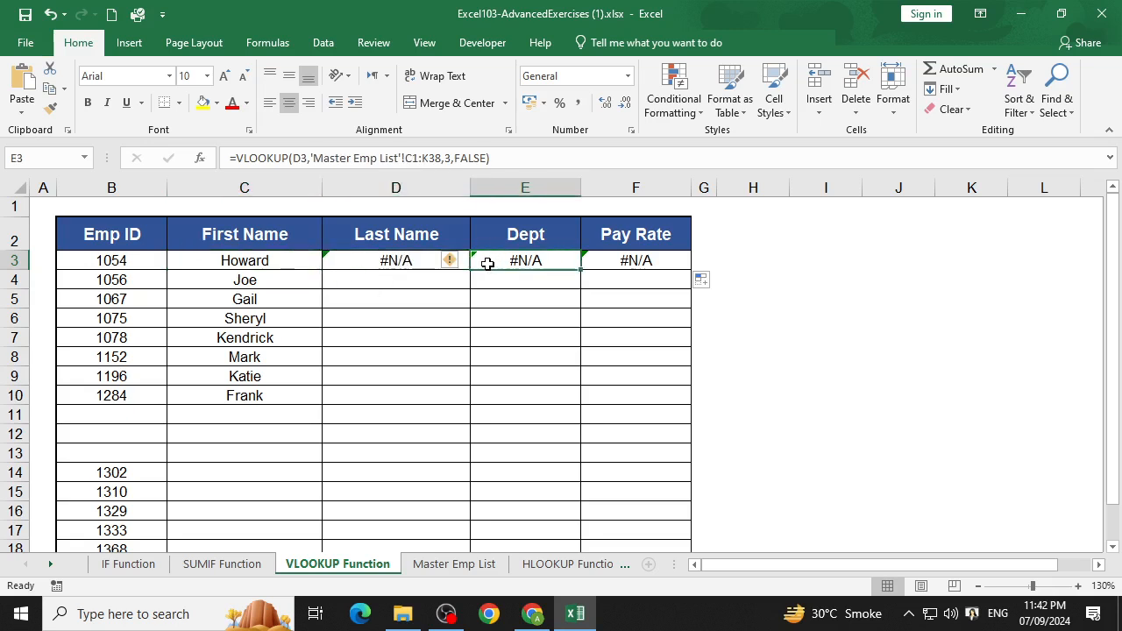
left_click(401, 263)
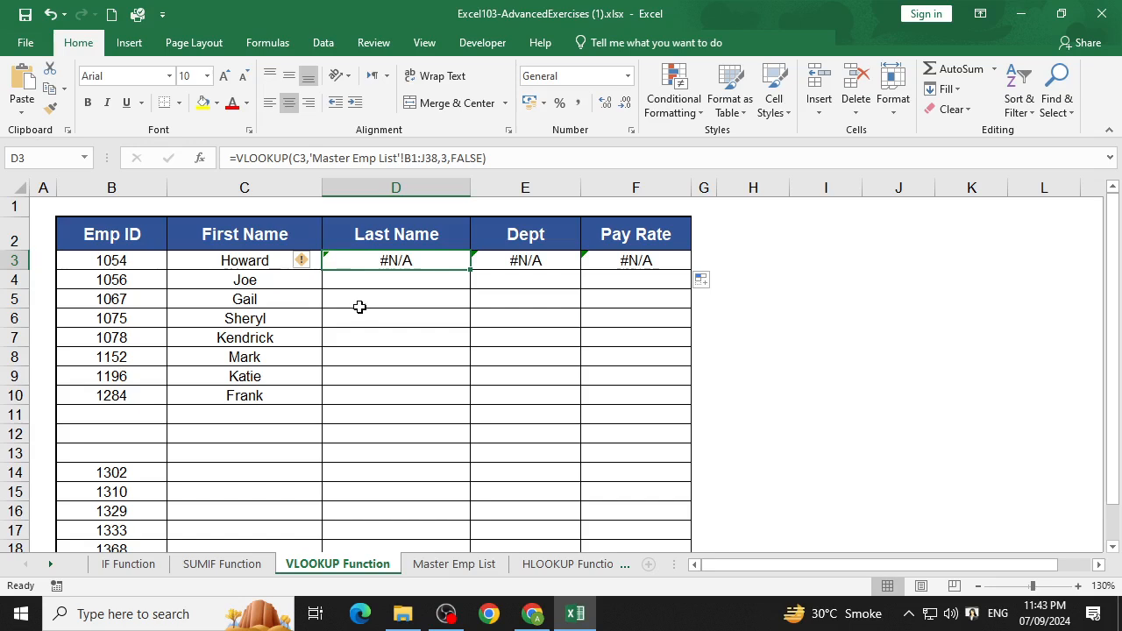
left_click(130, 262)
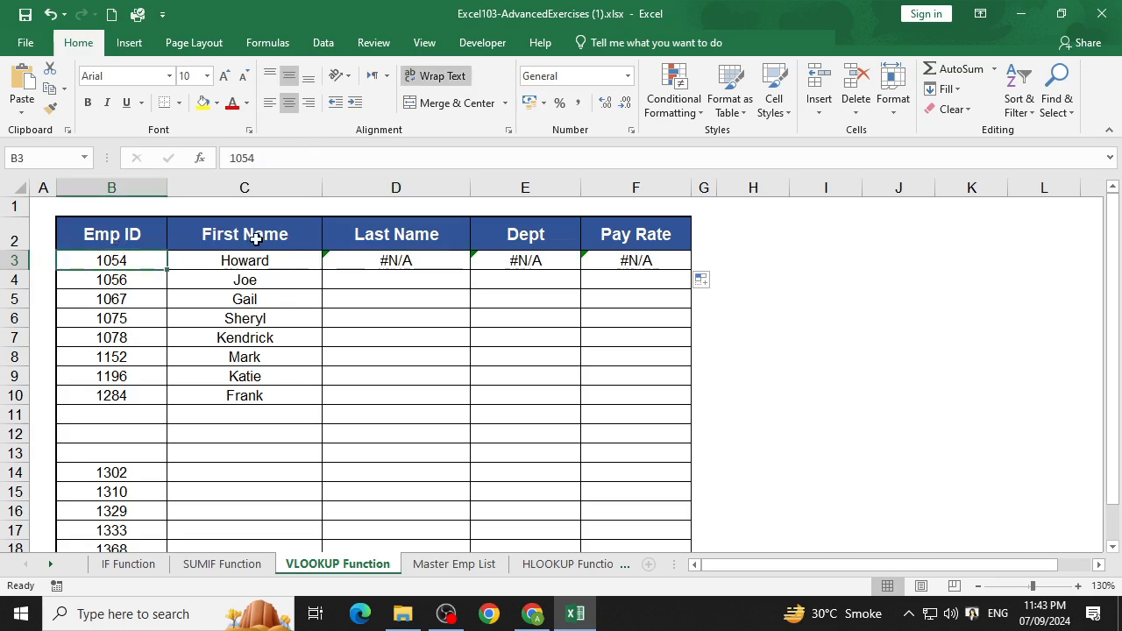
left_click(246, 279)
left_click(226, 261)
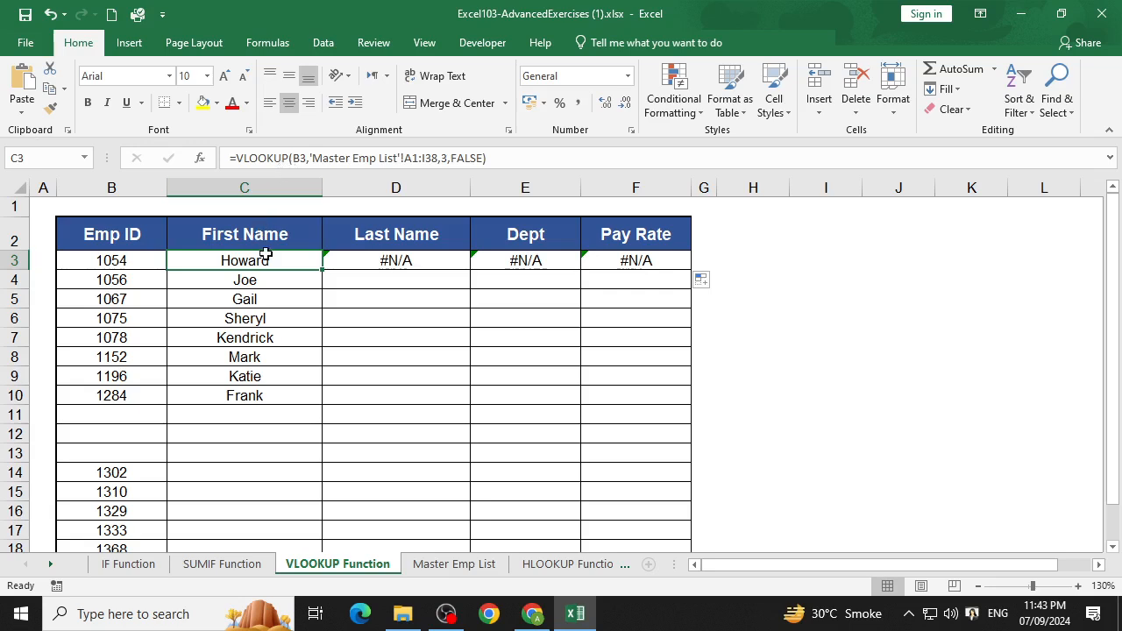
- Change the lookup value in the C3 VLOOKUP to the mixed reference $B3 so its column stays fixed
left_click(200, 158)
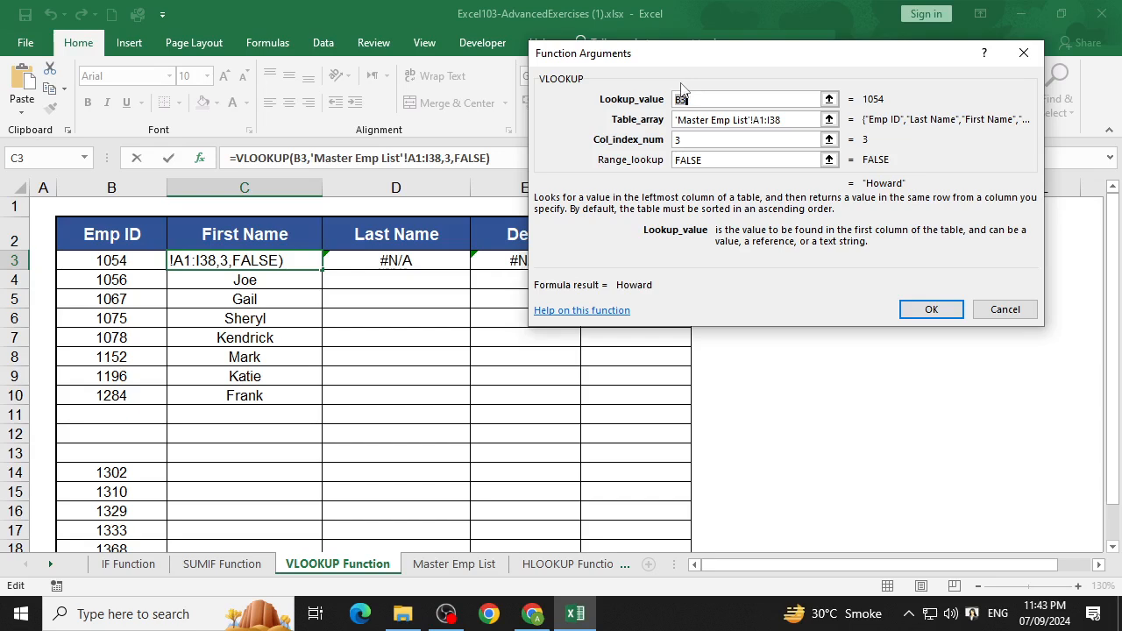
key("F4")
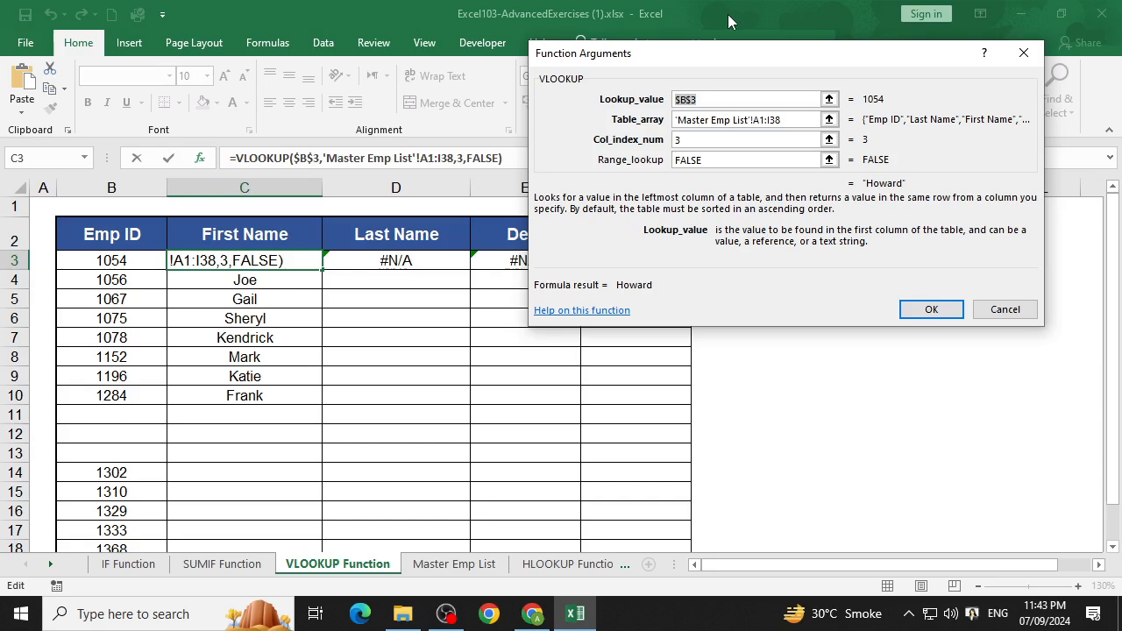
key("F4")
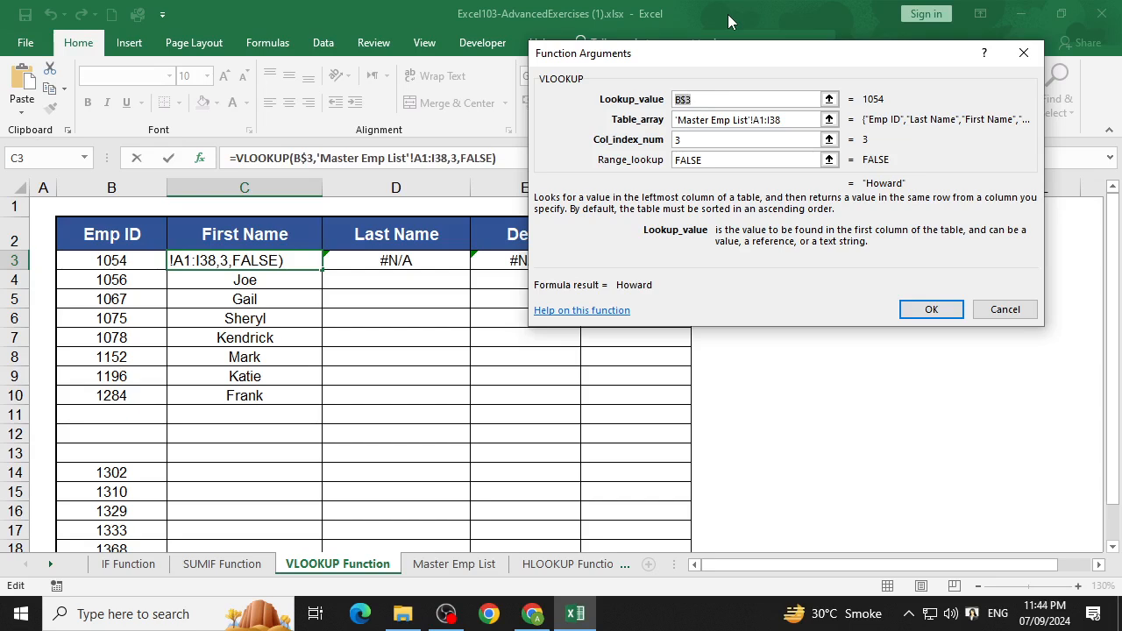
key("F4")
left_click(930, 308)
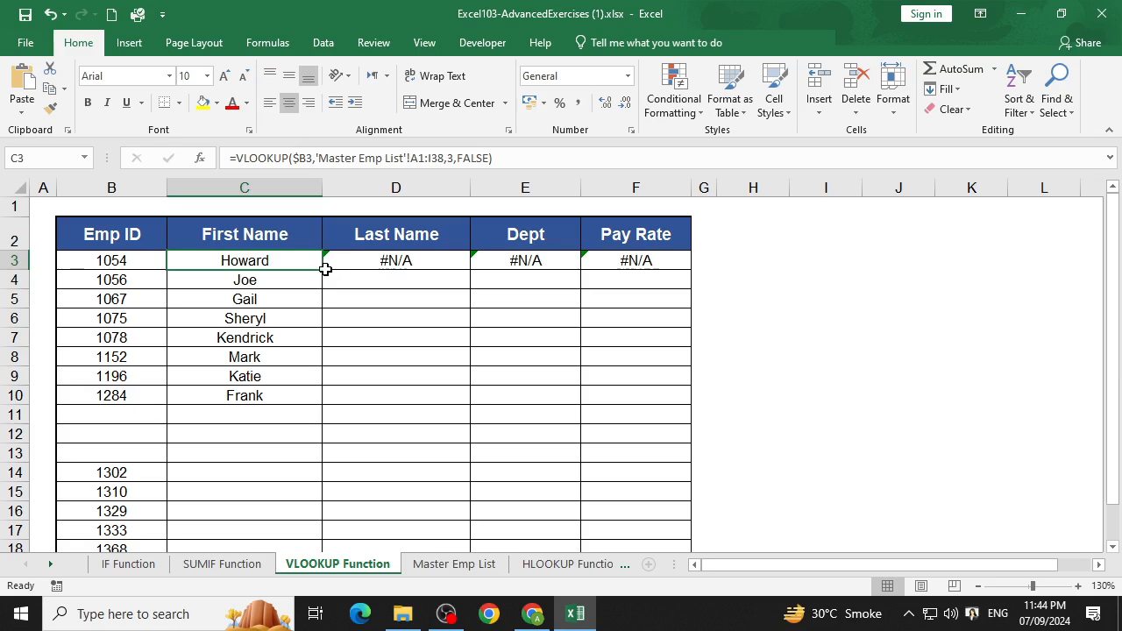
- Copy the revised C3 formula across to F3 and inspect the references in D3
left_click_drag(324, 269, 651, 258)
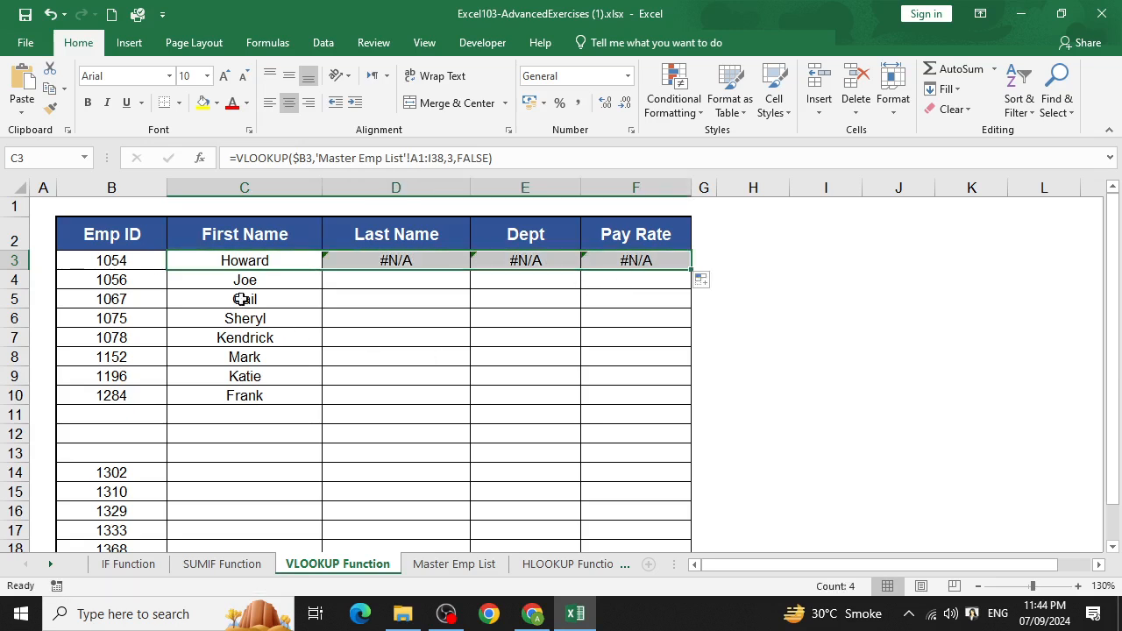
left_click(274, 261)
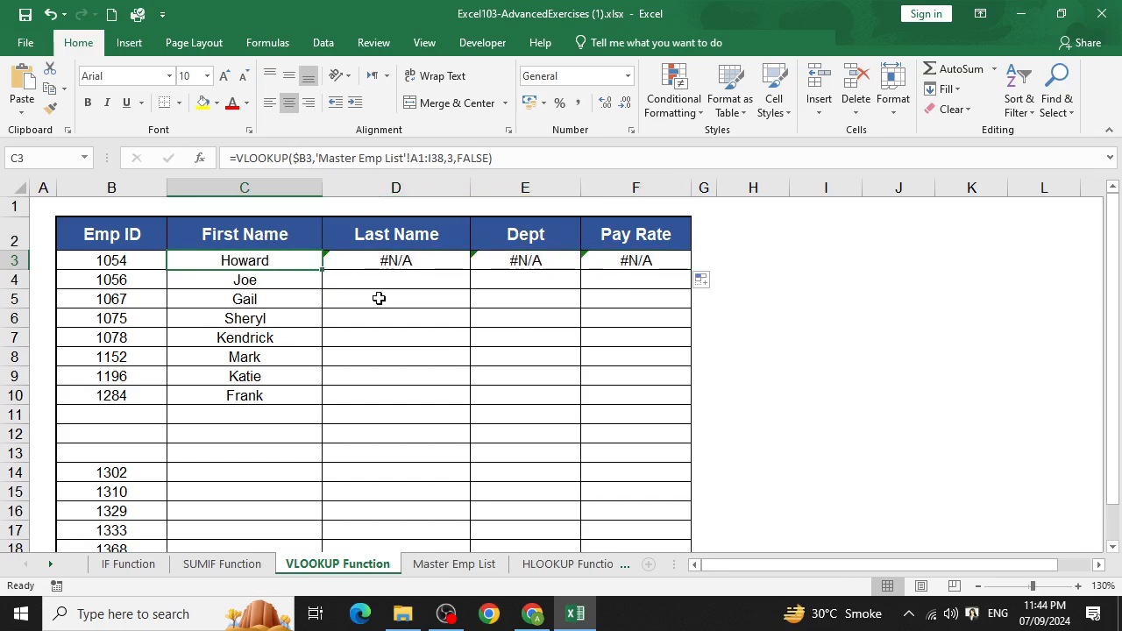
left_click(399, 261)
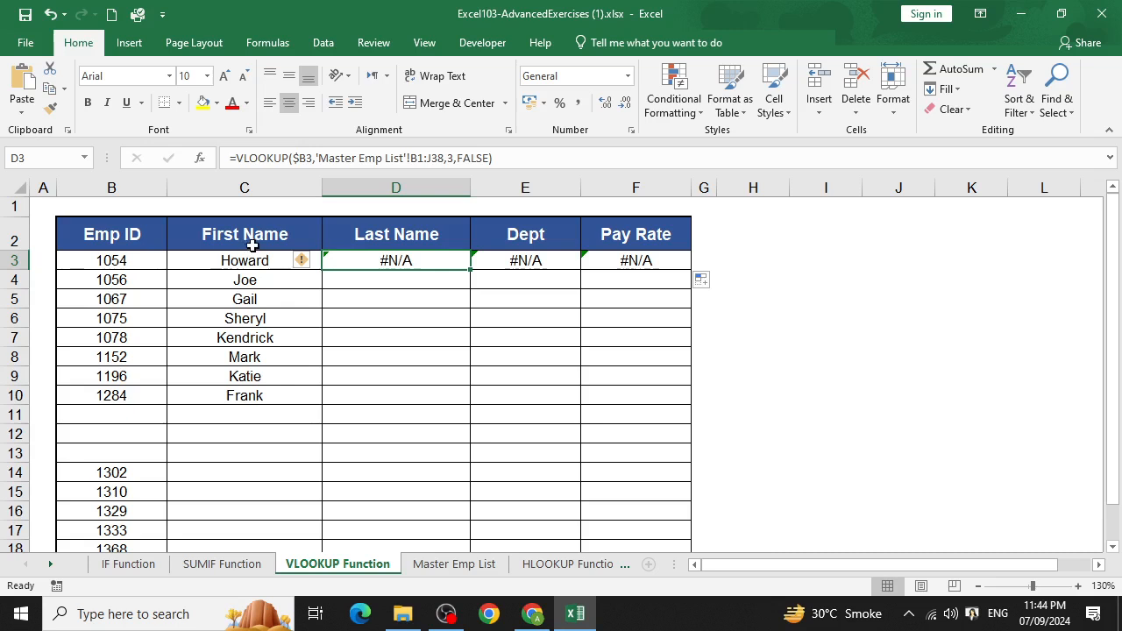
left_click(276, 276)
double_click(286, 260)
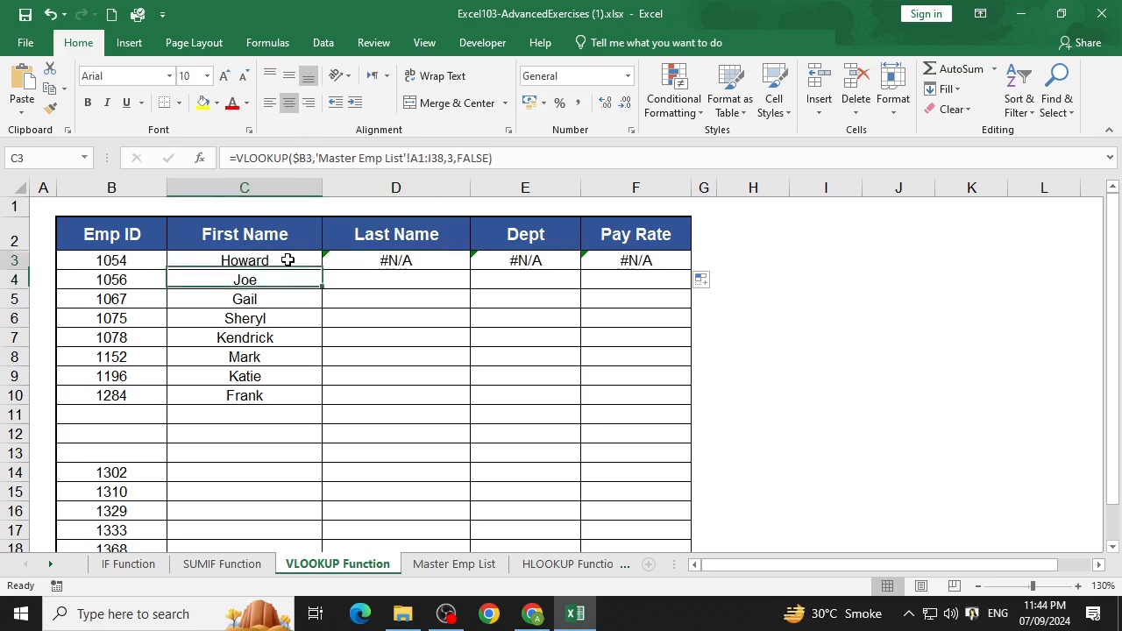
left_click(383, 356)
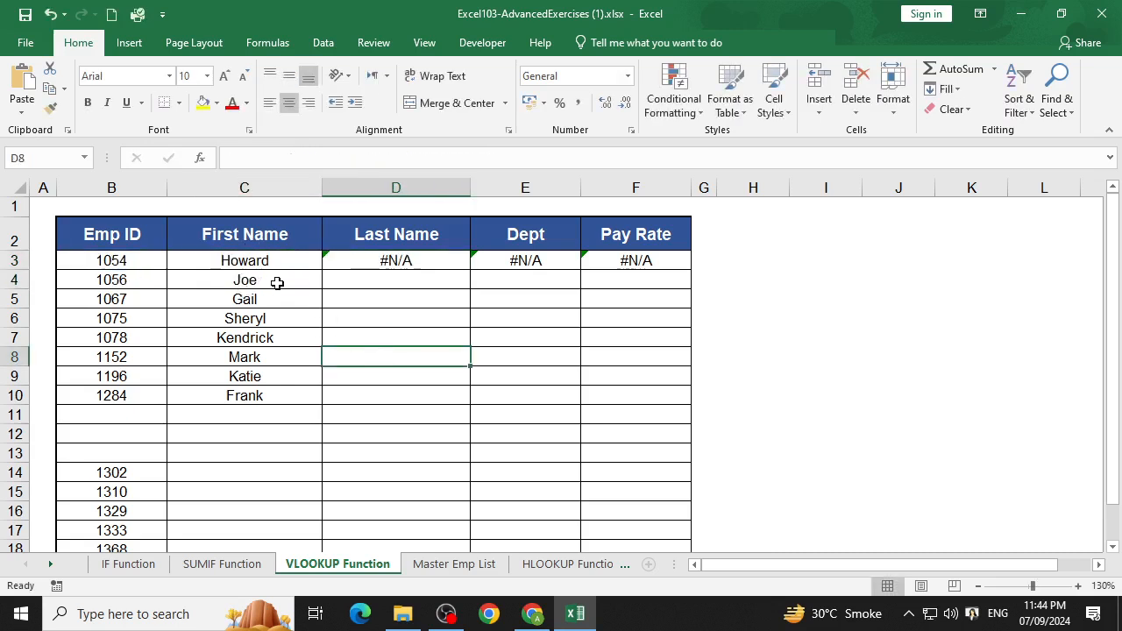
- Clear the First Name formulas in C4:C10 and fill the C3 formula across row 3 to F3 again
left_click_drag(275, 280, 280, 391)
key("Delete")
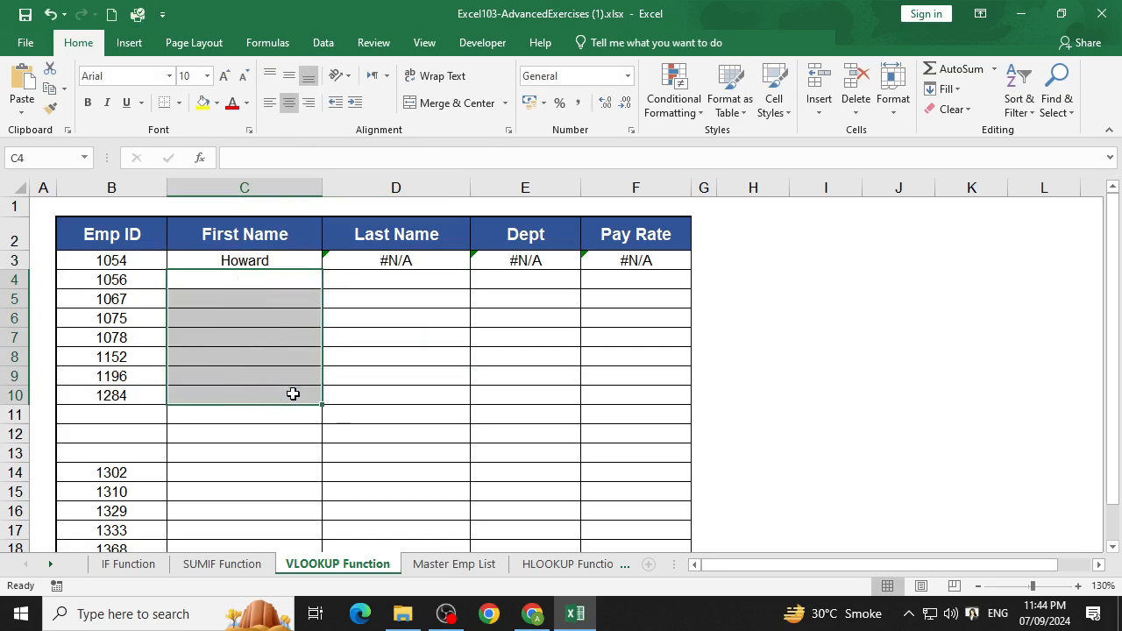
left_click(304, 260)
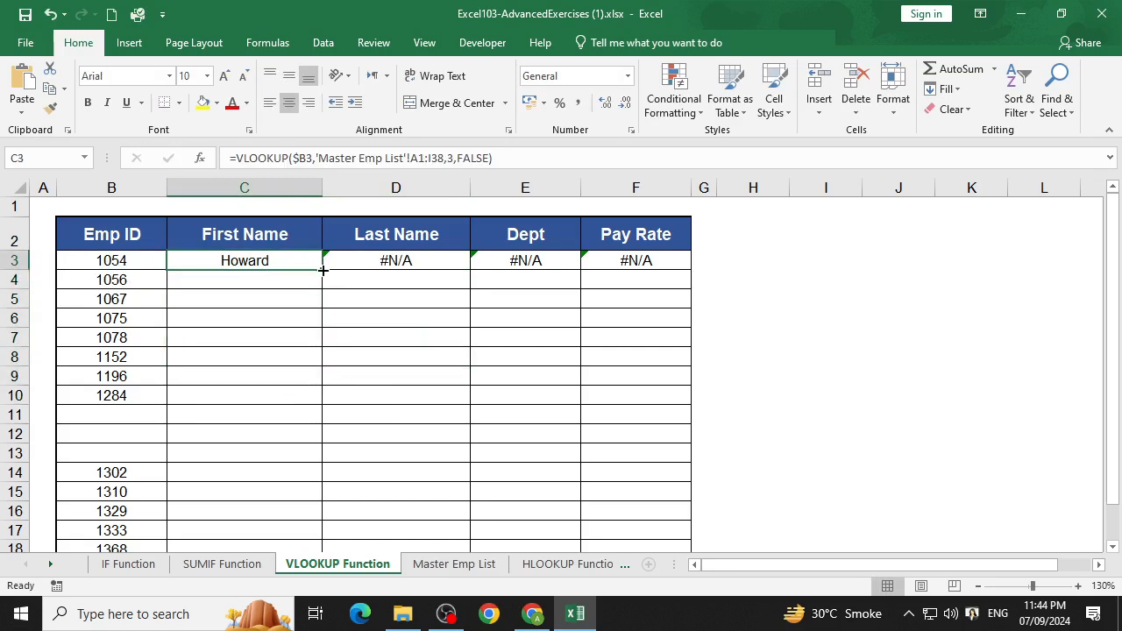
left_click_drag(322, 269, 637, 256)
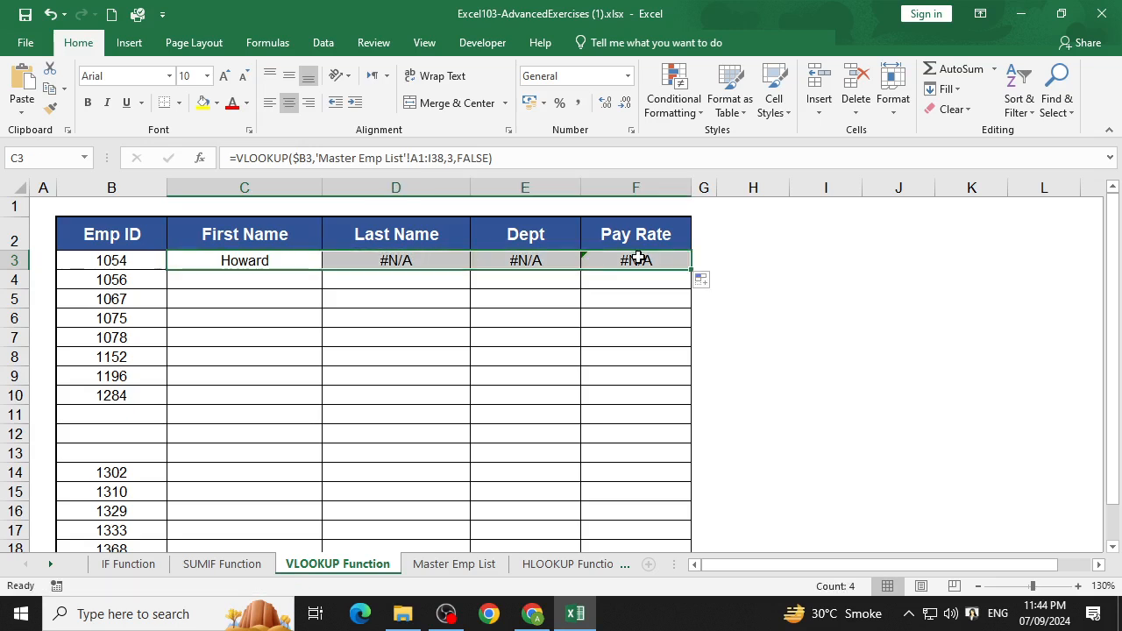
left_click(403, 334)
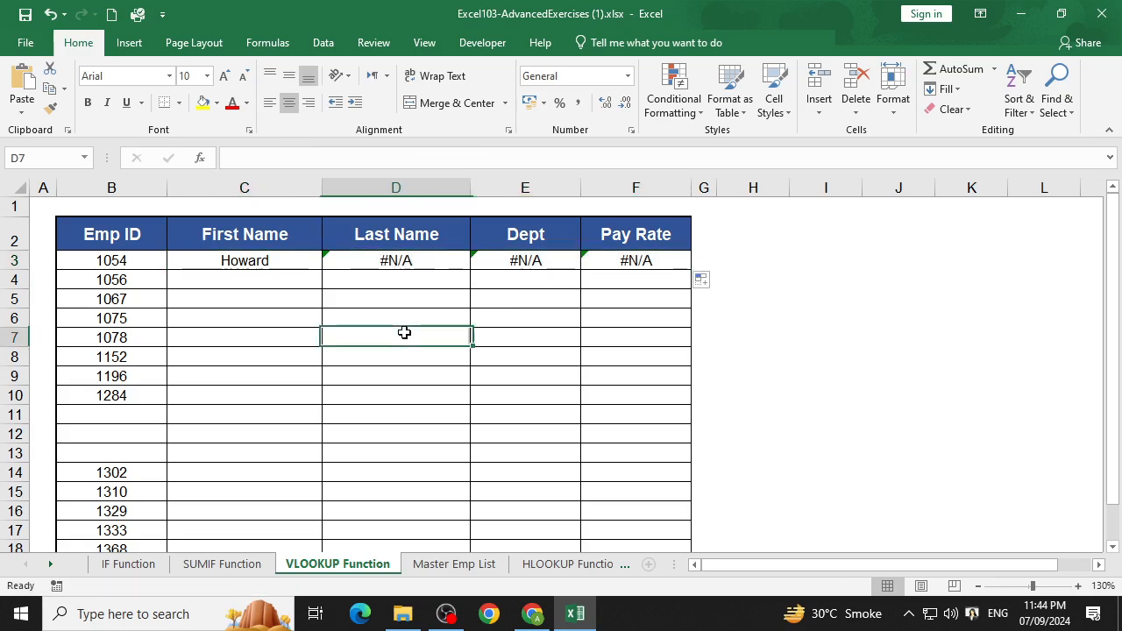
- Try the mixed reference B$3 as the lookup value in the C3 VLOOKUP, fill the formula to D3, and undo both changes
left_click(263, 262)
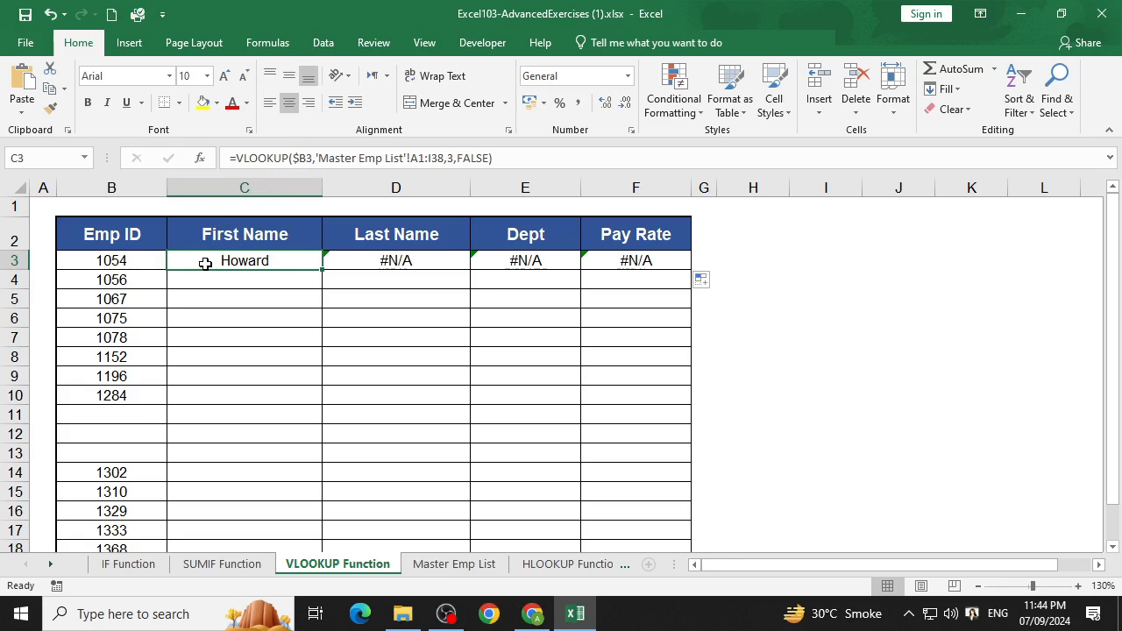
left_click(200, 164)
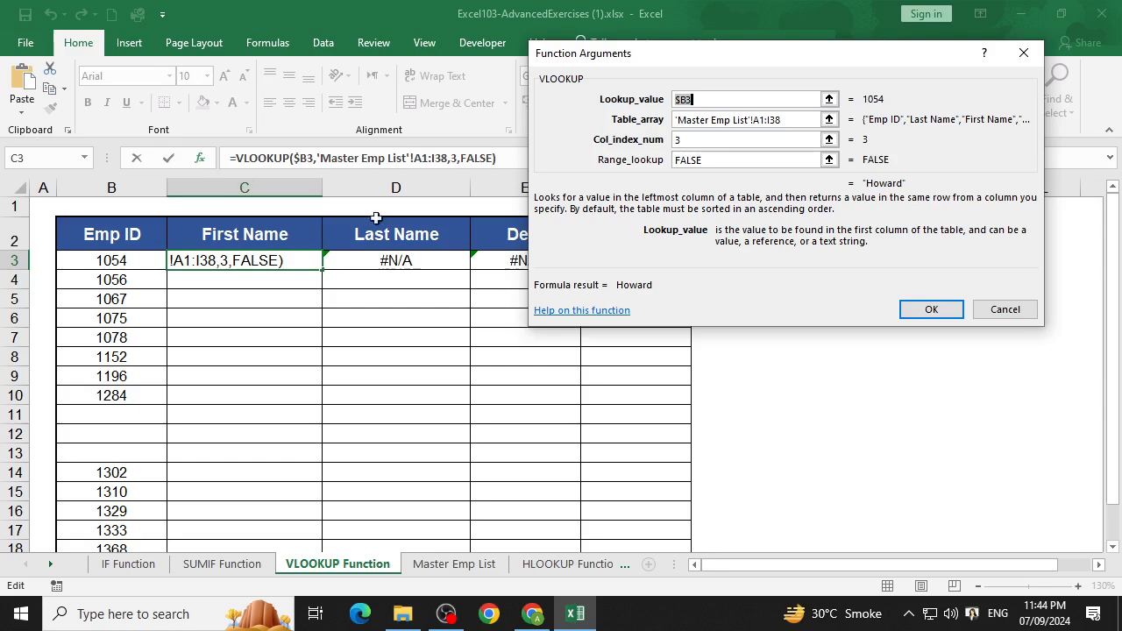
left_click(710, 99)
key("F4")
key("F4")
key("F4")
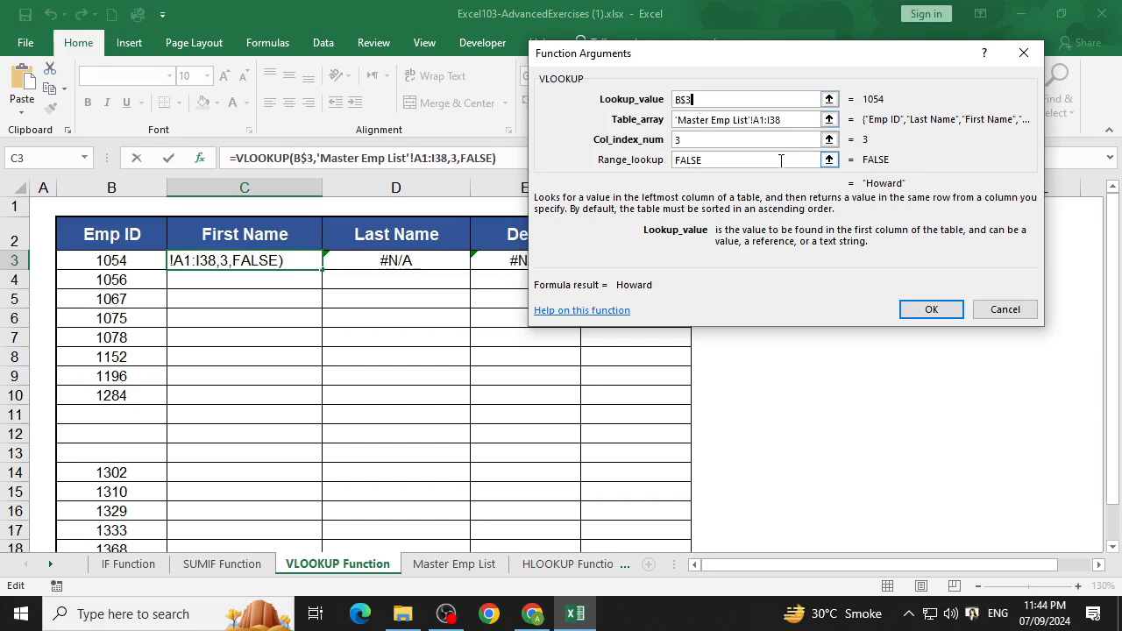
left_click(929, 308)
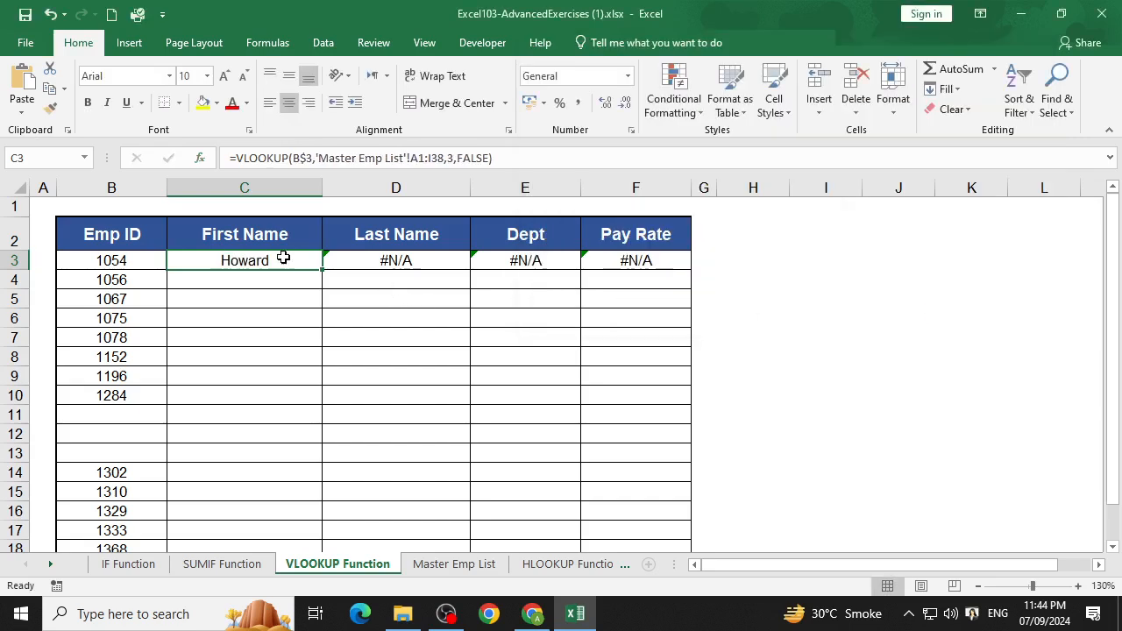
left_click_drag(321, 272, 458, 271)
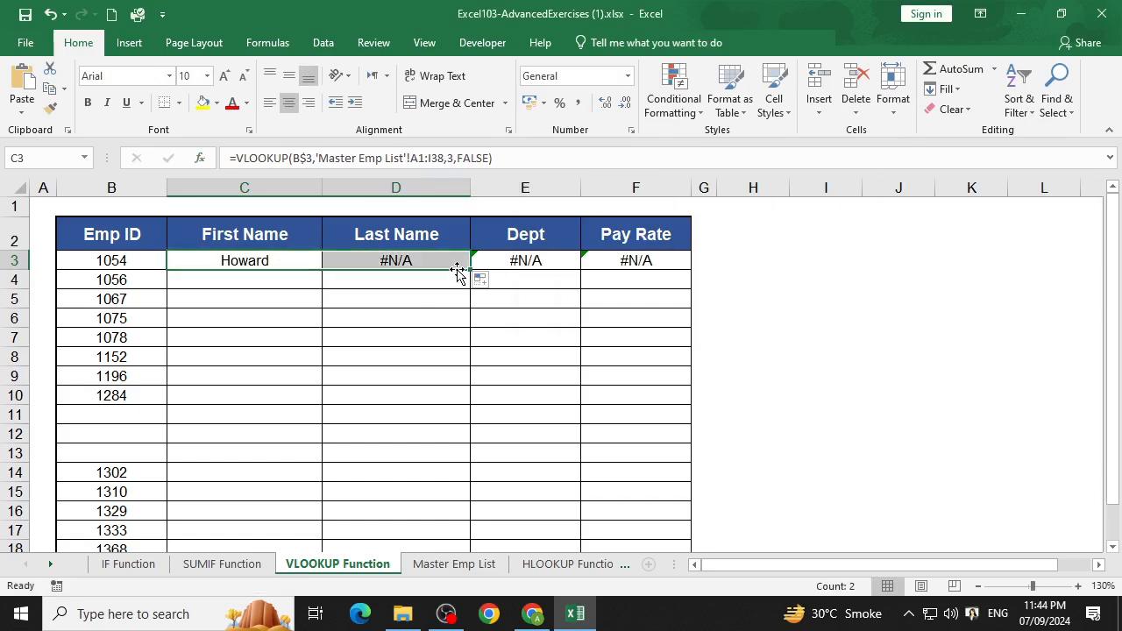
key("ctrl+z")
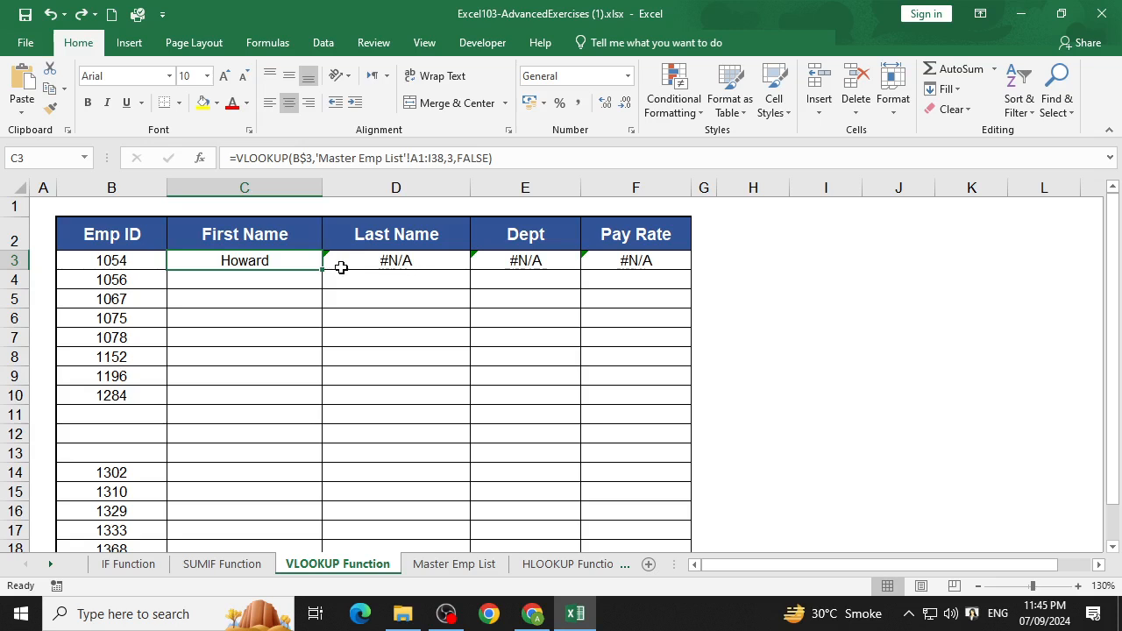
key("ctrl+z")
- Set the column index in the D3 Last Name VLOOKUP to 4 and check the formula
double_click(417, 261)
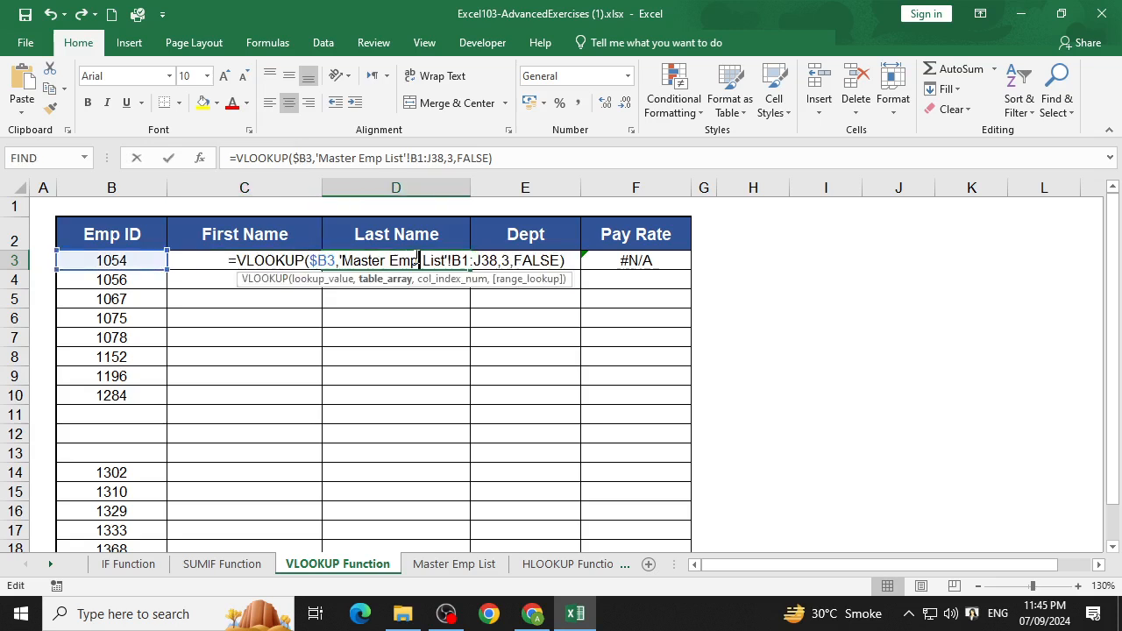
left_click(510, 261)
key("BackSpace")
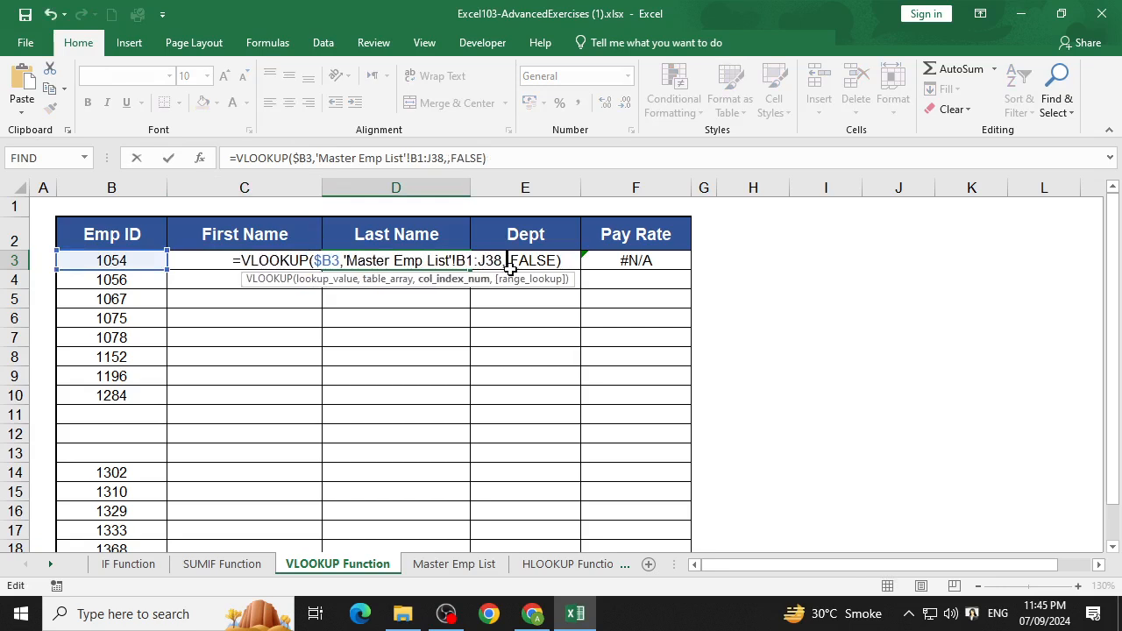
type("4")
key("Return")
left_click(424, 261)
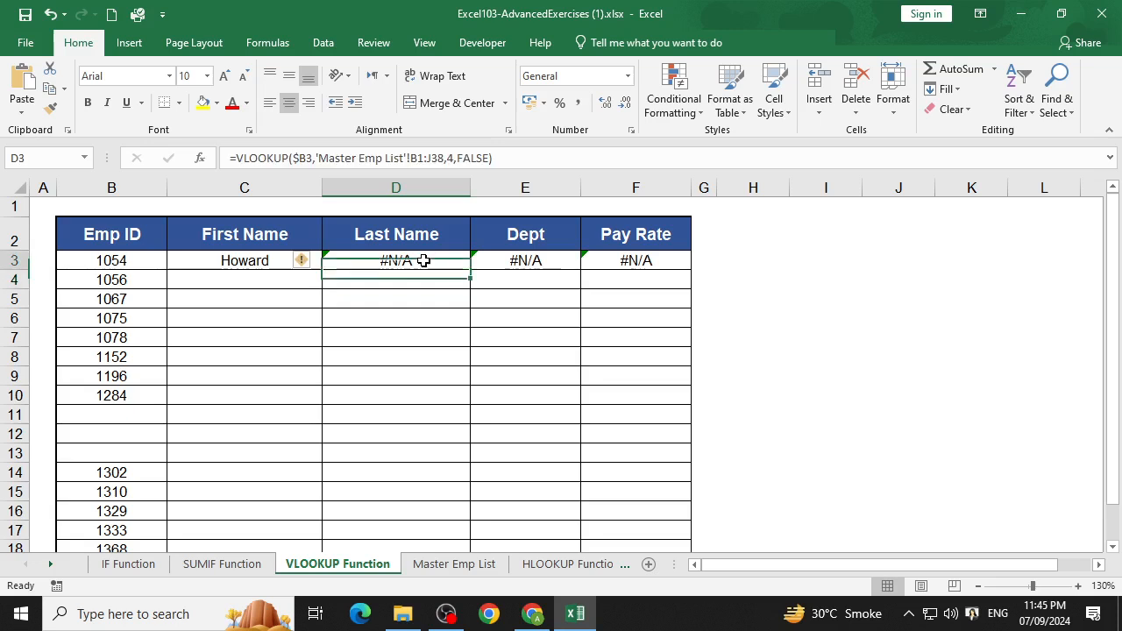
double_click(424, 260)
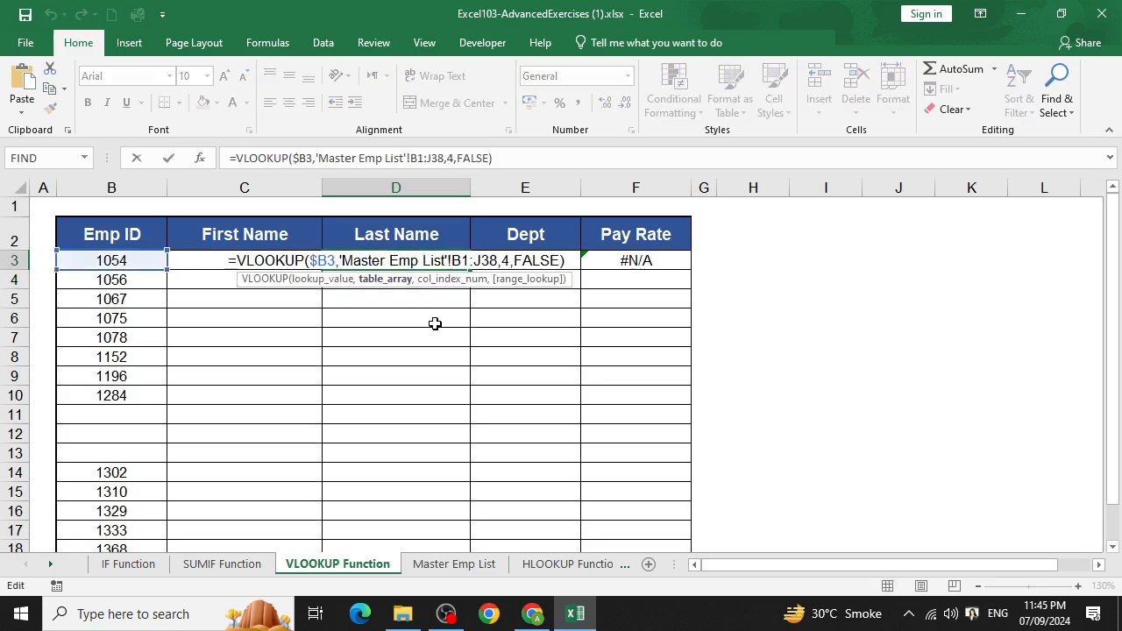
key("Escape")
- Replace the lookup value in the C3 VLOOKUP with the relative reference B3
left_click(289, 261)
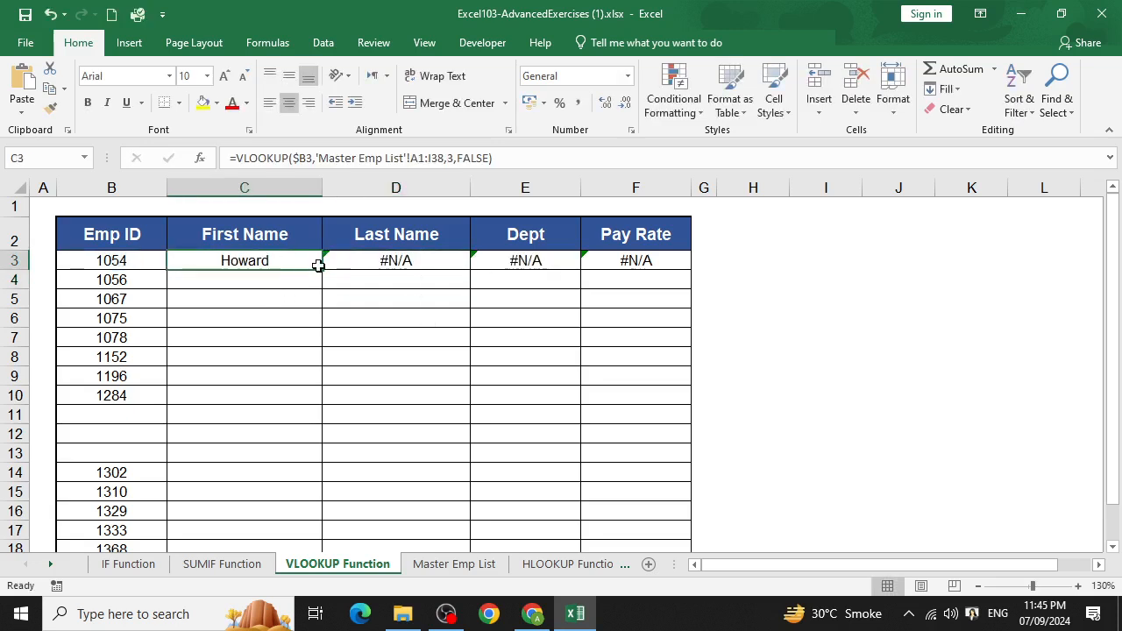
double_click(131, 261)
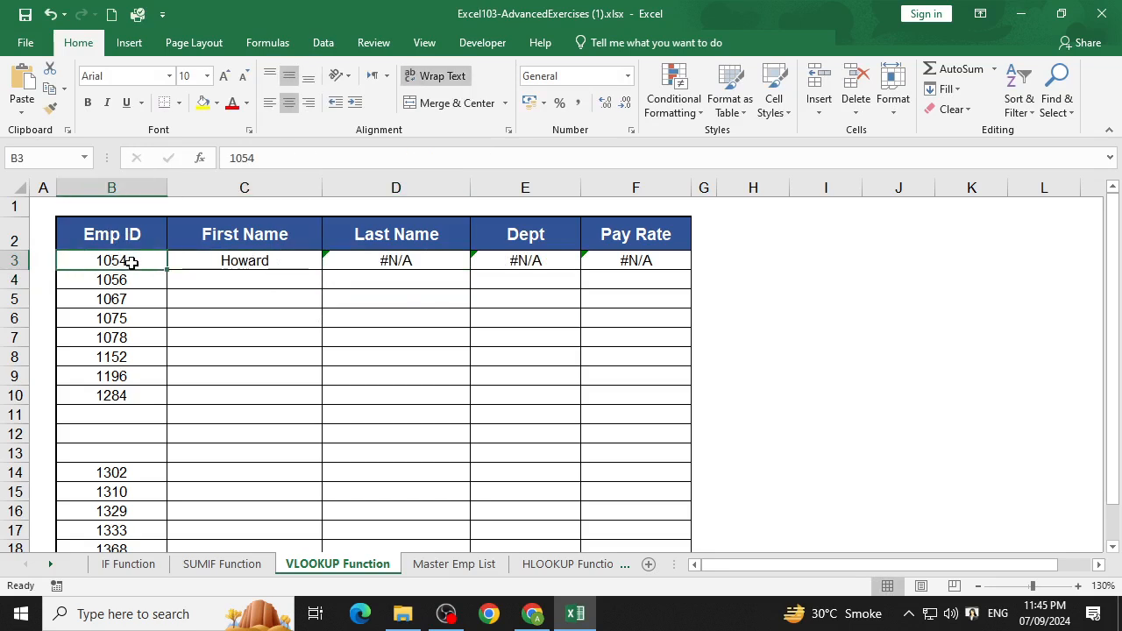
left_click(227, 265)
left_click(202, 158)
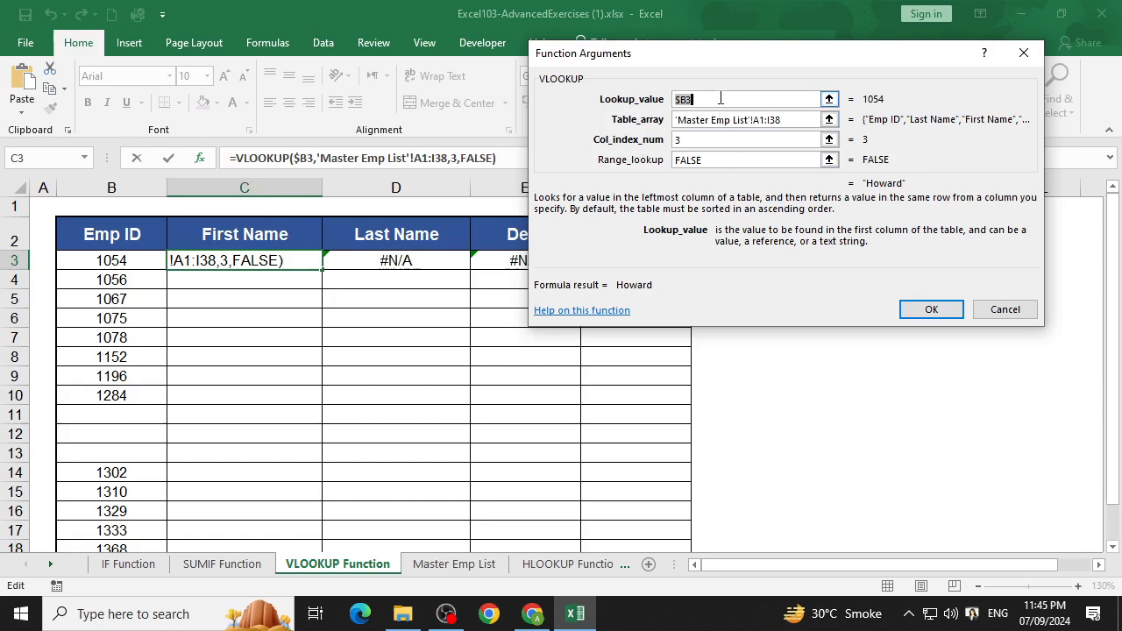
left_click_drag(721, 99, 662, 103)
key("BackSpace")
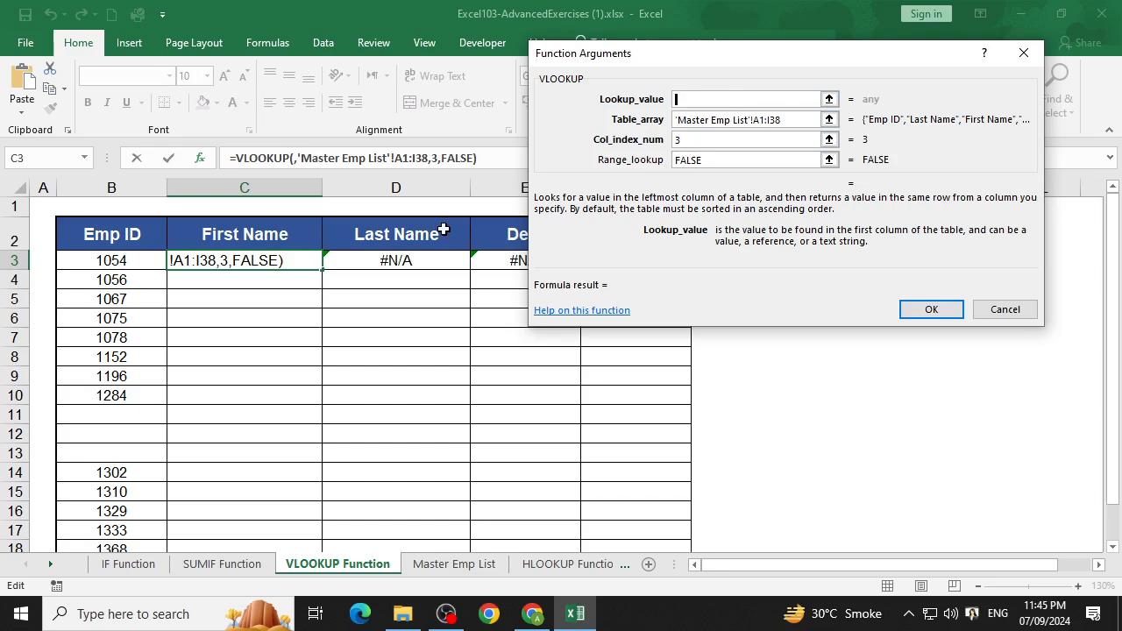
left_click(140, 258)
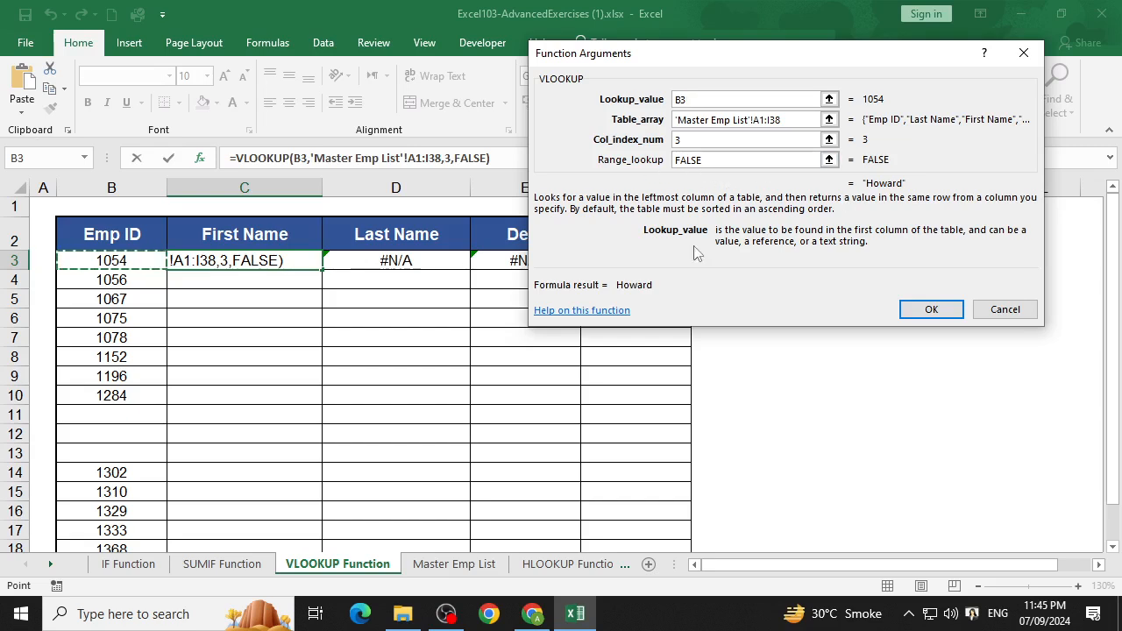
left_click(932, 309)
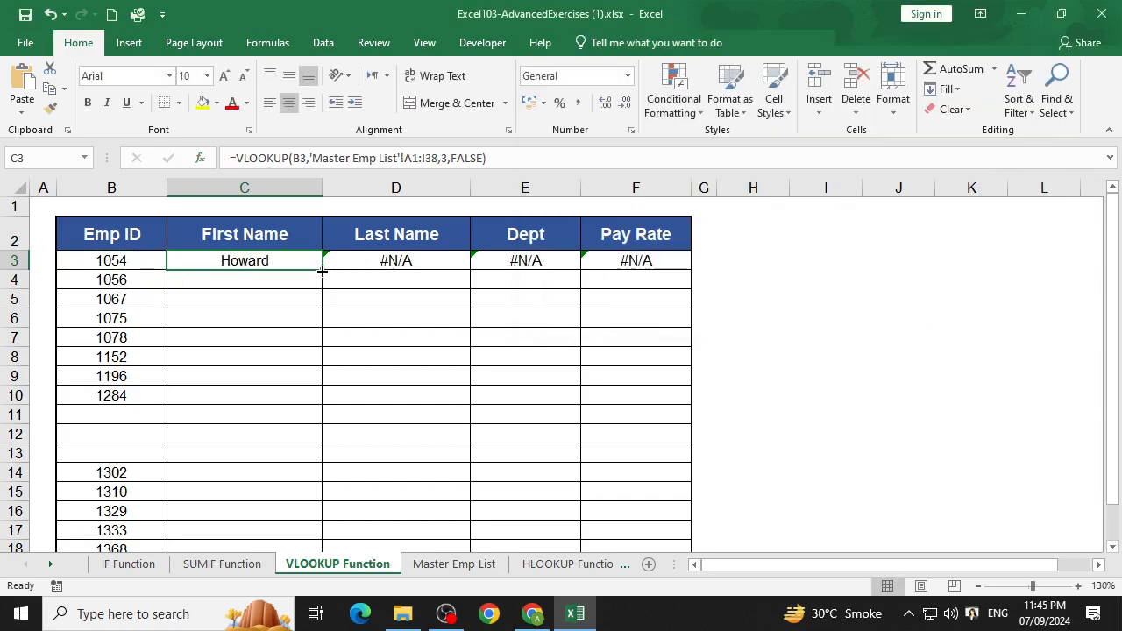
- Fill the C3 formula down to C4 and across to D3
left_click_drag(322, 269, 326, 289)
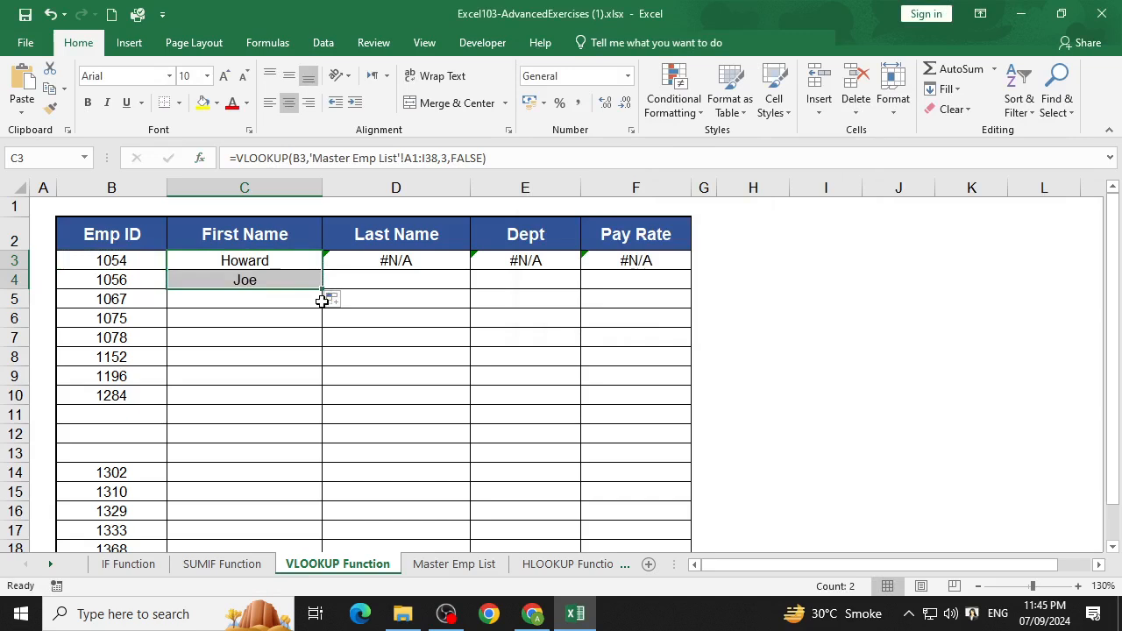
left_click(311, 275)
left_click(291, 257)
left_click_drag(324, 267, 430, 261)
left_click(295, 260)
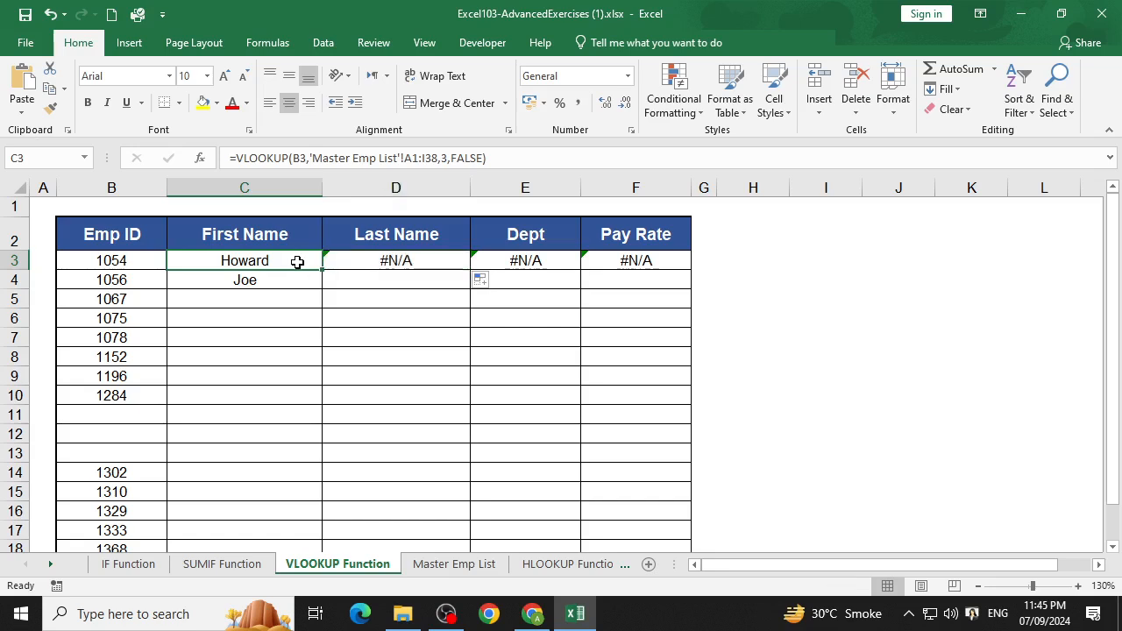
- Change the C3 lookup value to the mixed reference $B3 and fill the formula across to D3
left_click(200, 158)
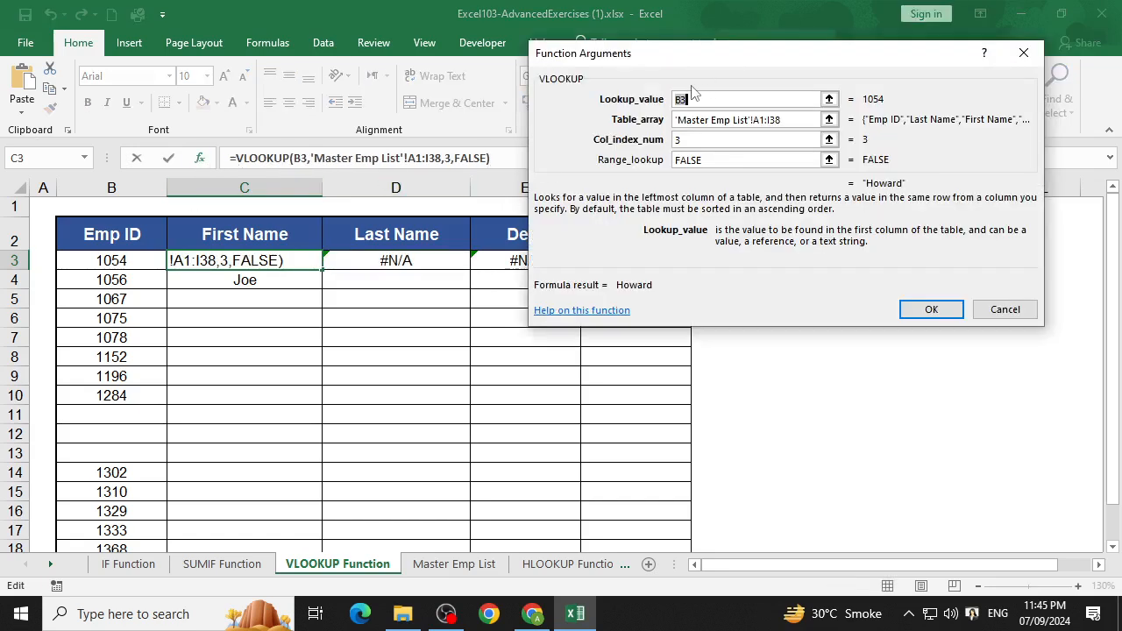
key("F4")
key("F4")
key("F4")
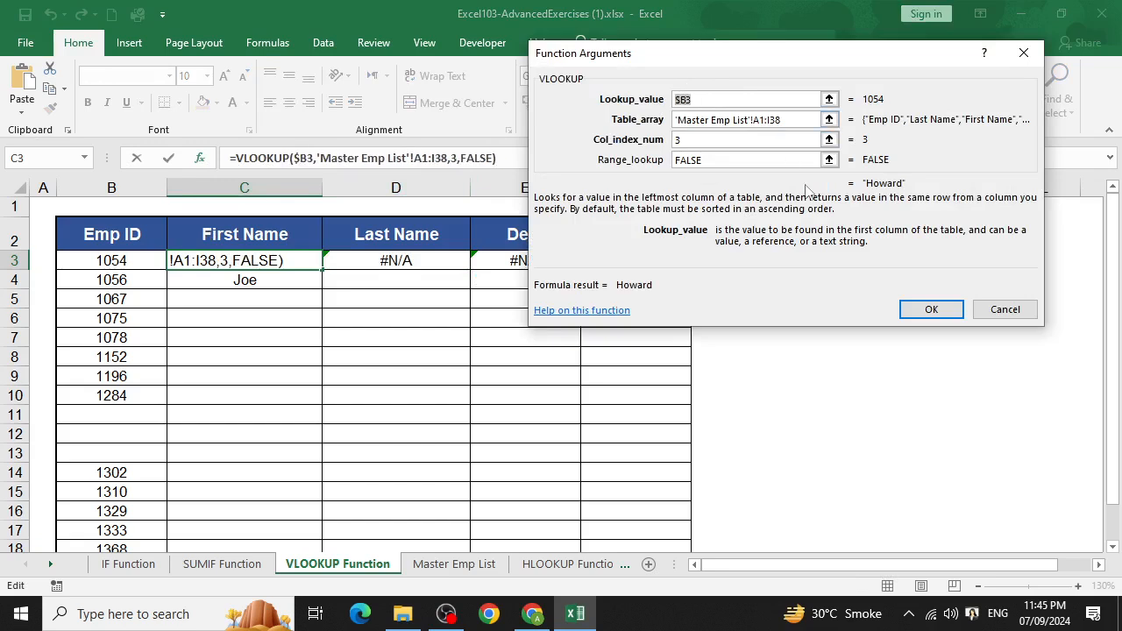
left_click(931, 309)
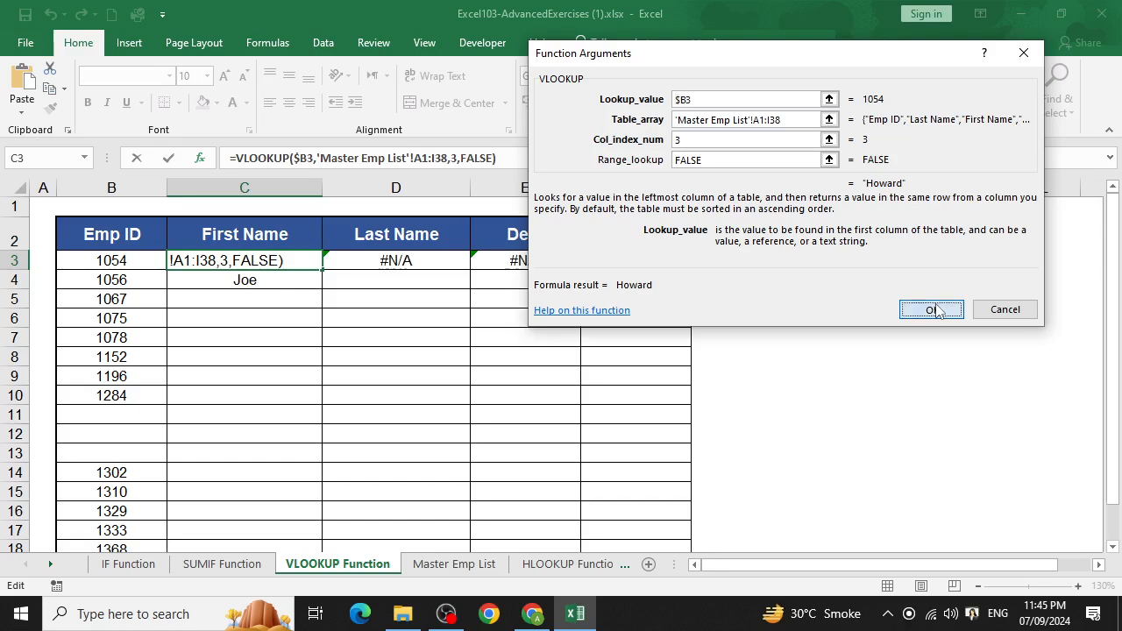
left_click_drag(322, 274, 451, 271)
left_click(309, 258)
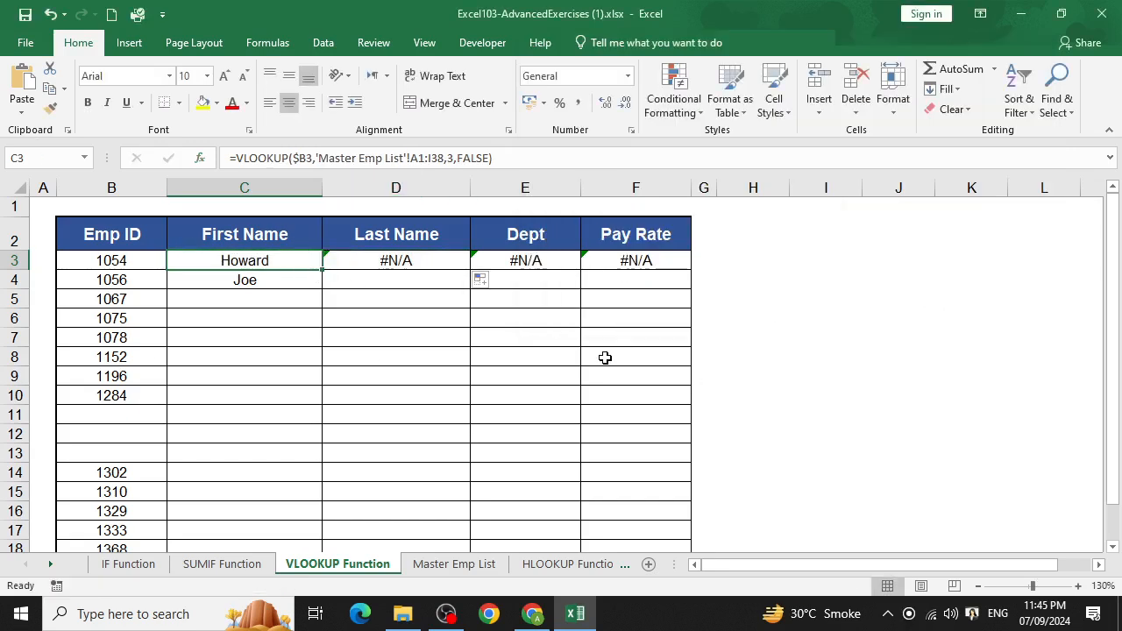
- Close the workbook without saving and reopen Excel103-AdvancedExercises (1).xlsx at the VLOOKUP Function sheet
left_click(1102, 13)
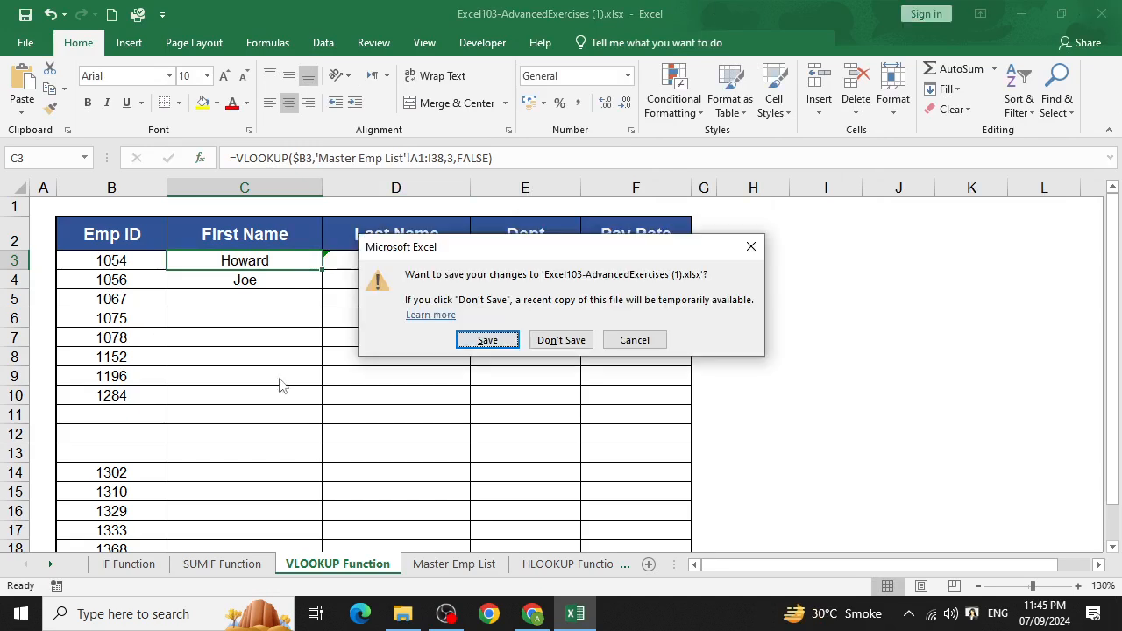
left_click(575, 341)
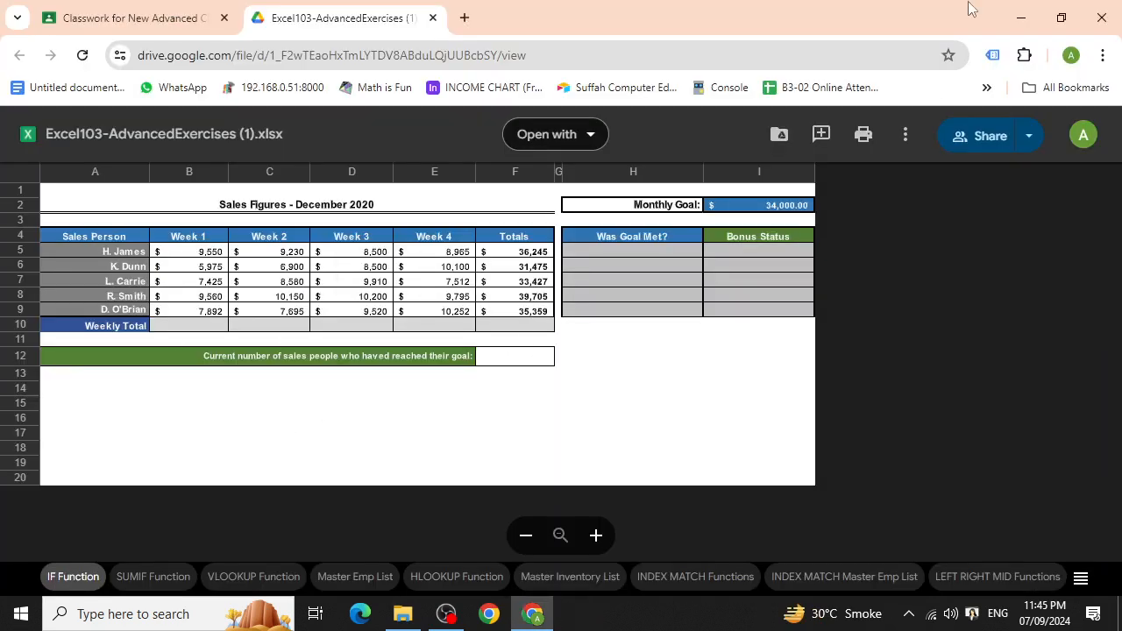
left_click(1021, 16)
left_click(215, 254)
double_click(214, 254)
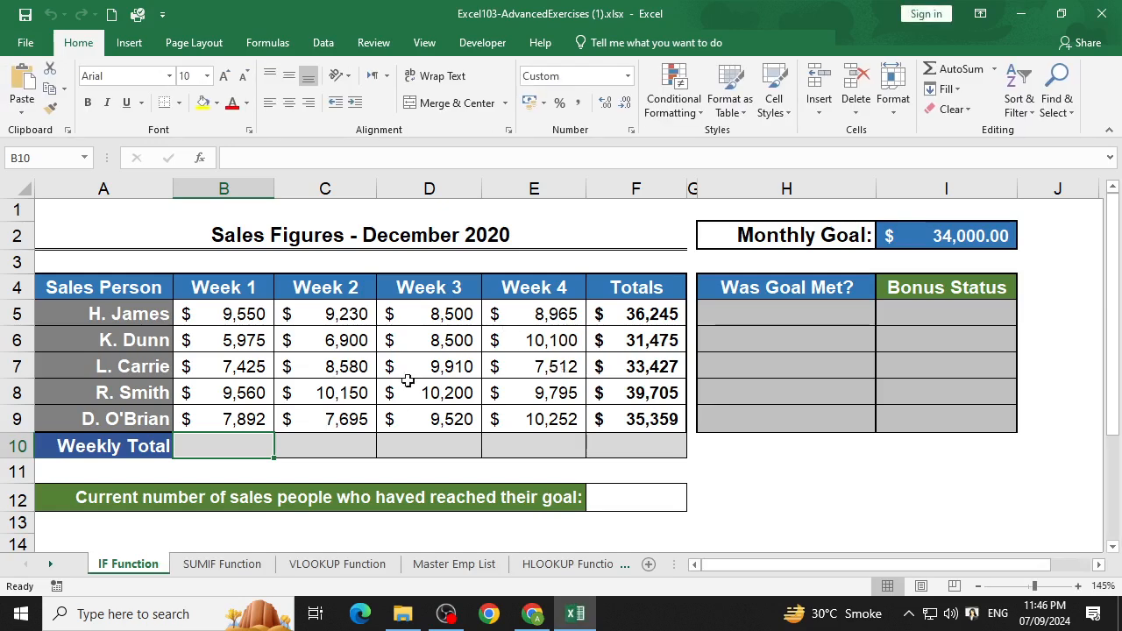
left_click(338, 564)
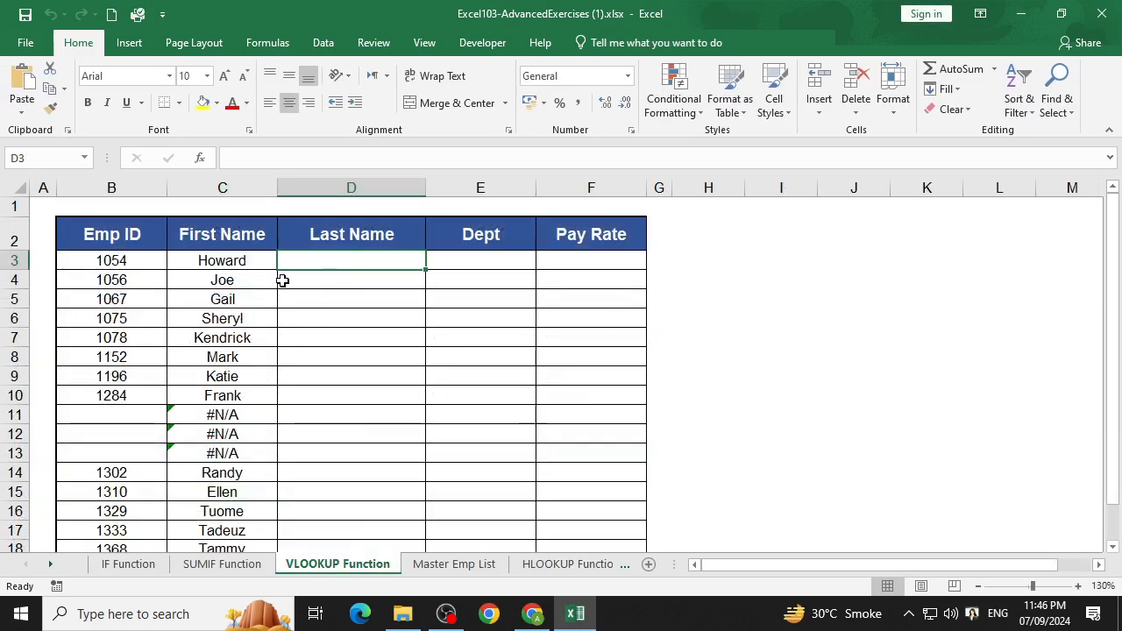
- Try filling the saved C3 VLOOKUP formula across row 3 to F3, and undo the fill
left_click(252, 261)
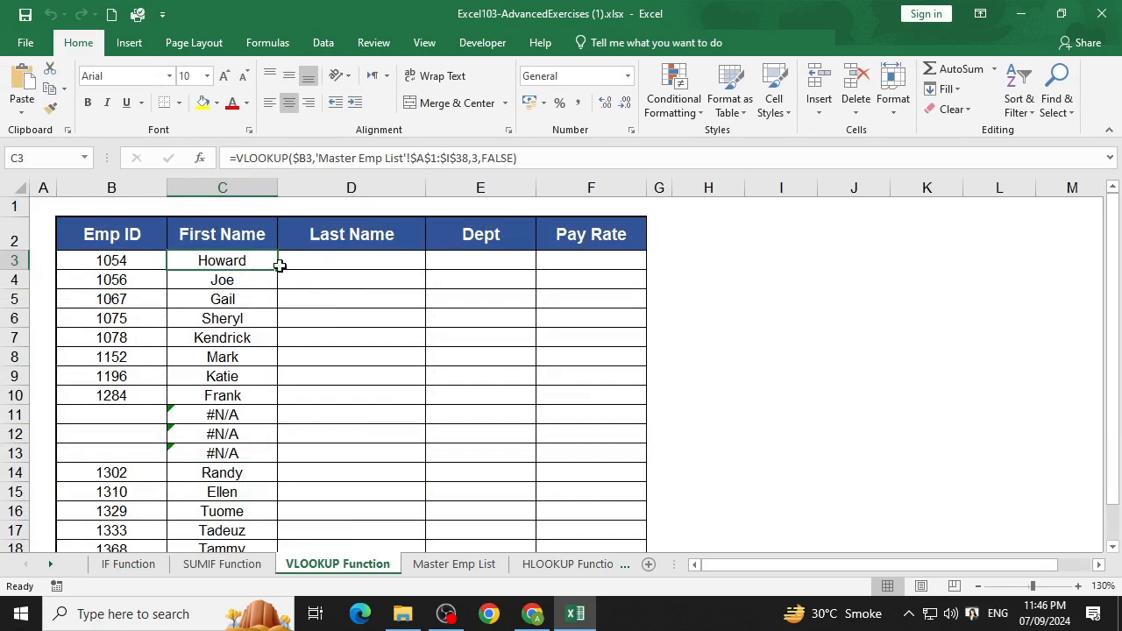
left_click_drag(279, 265, 592, 265)
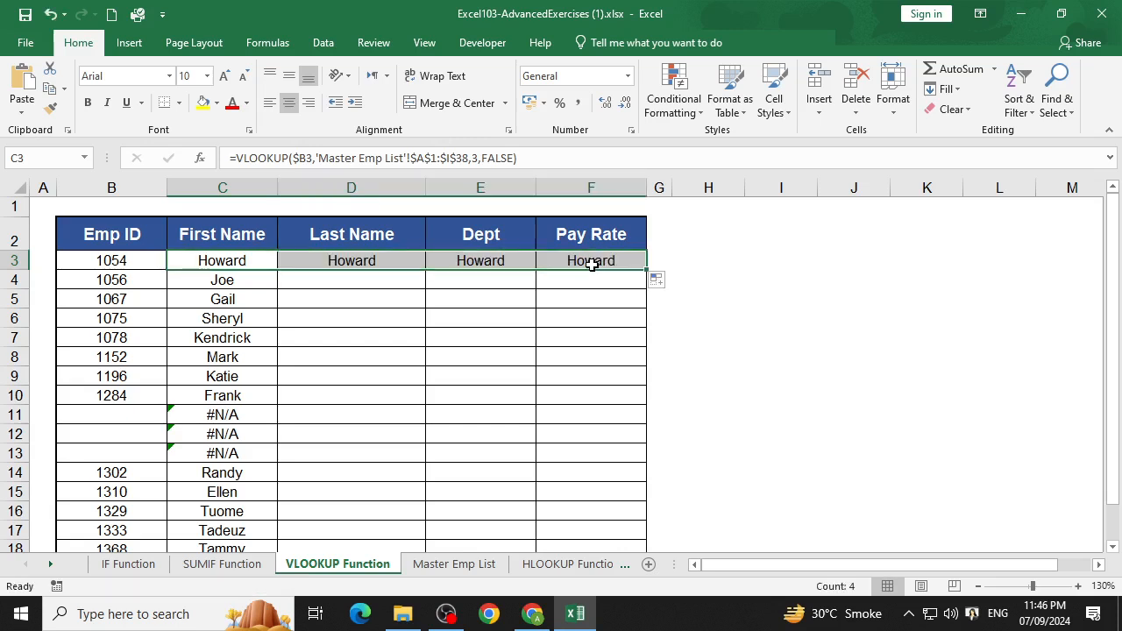
key("ctrl+z")
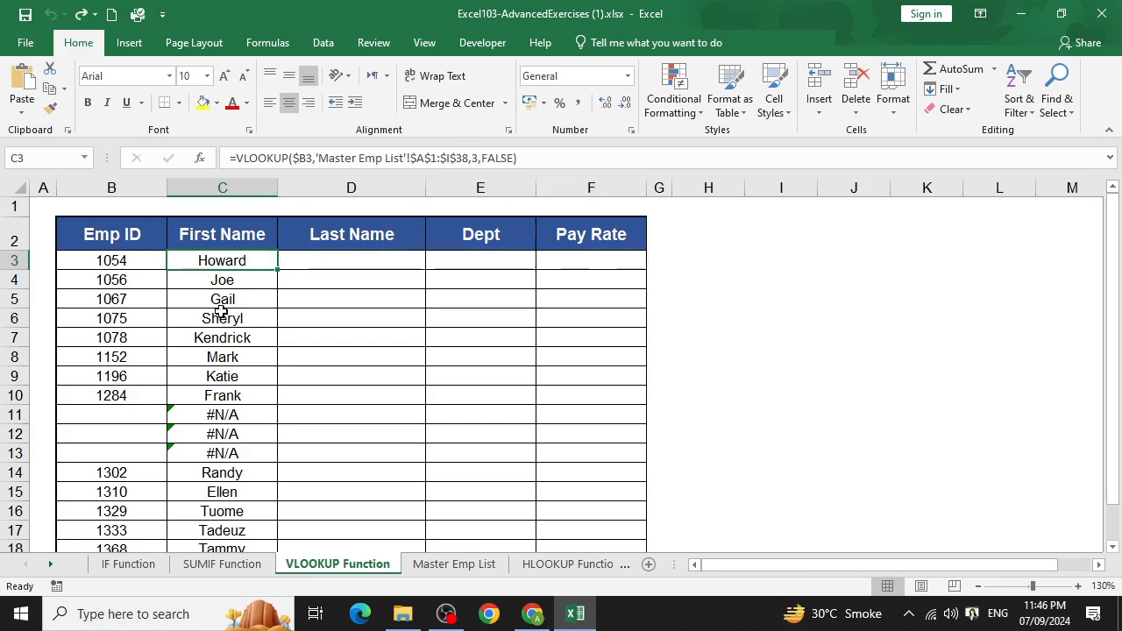
- Clear all the First Name formulas in C3:C18
left_click_drag(255, 268, 249, 496)
key("Delete")
key("Up")
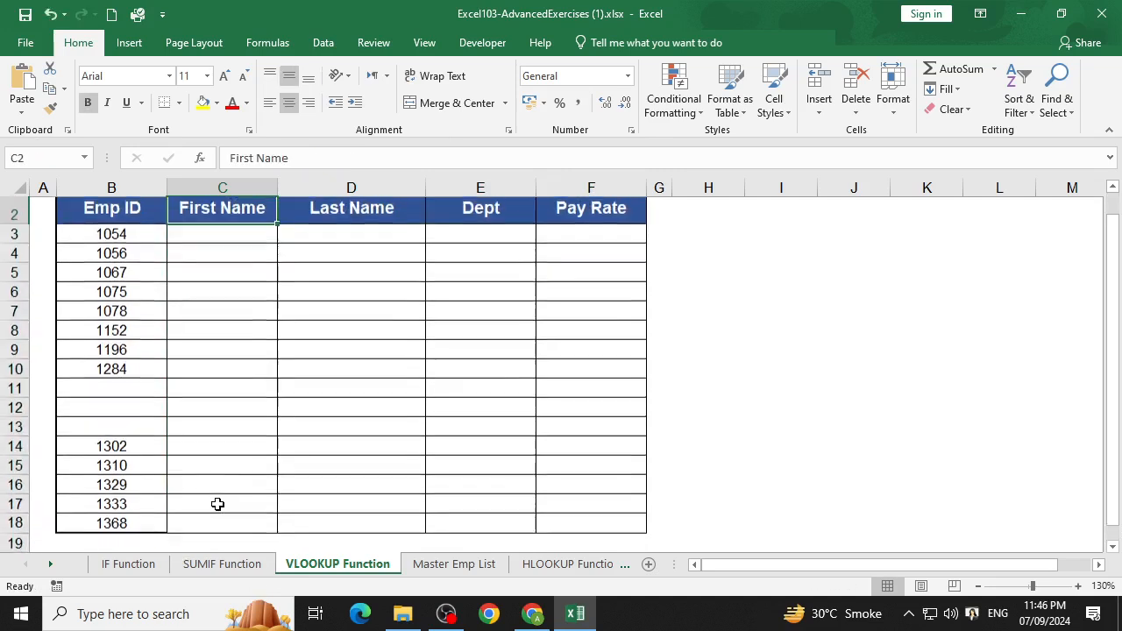
key("Down")
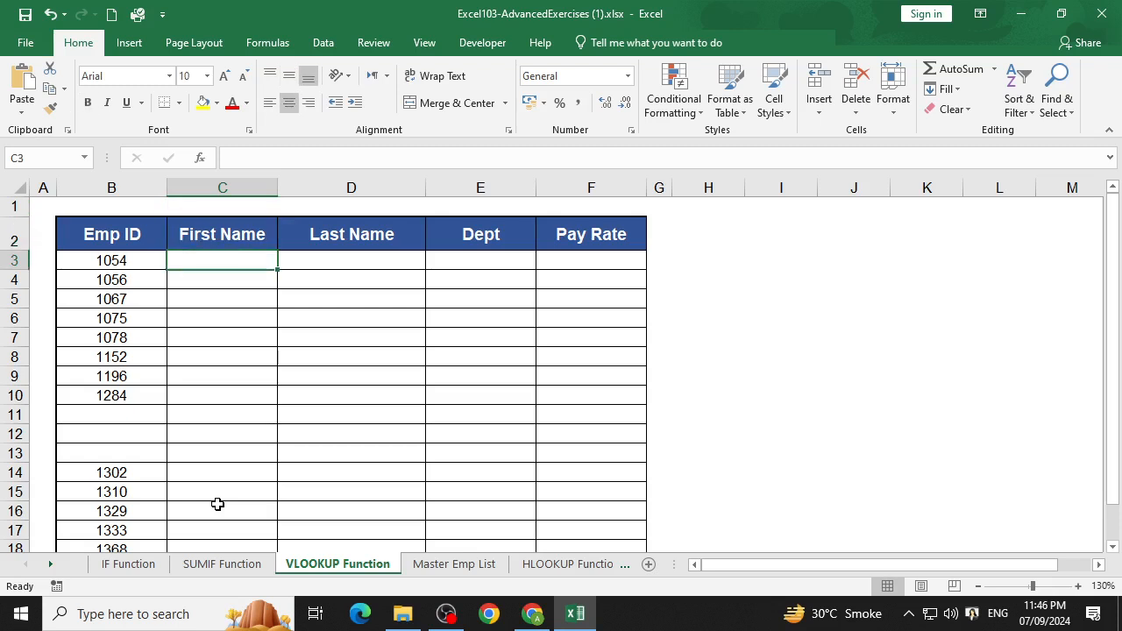
- Start a VLOOKUP formula in C3 with the mixed reference $B3 as its lookup value
type("=vloo")
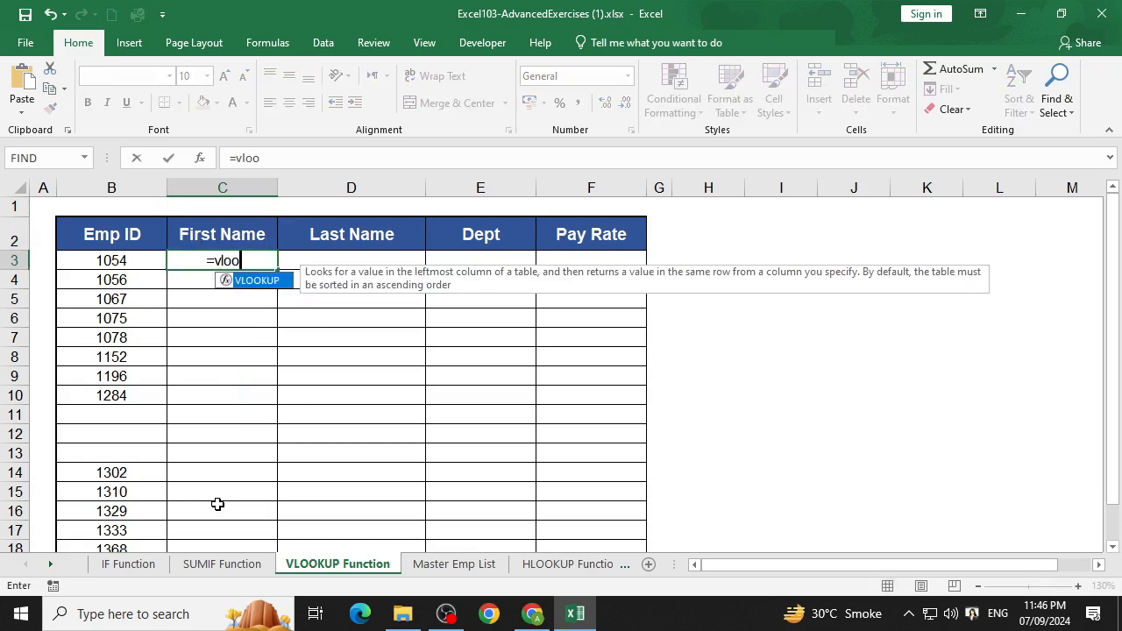
key("Tab")
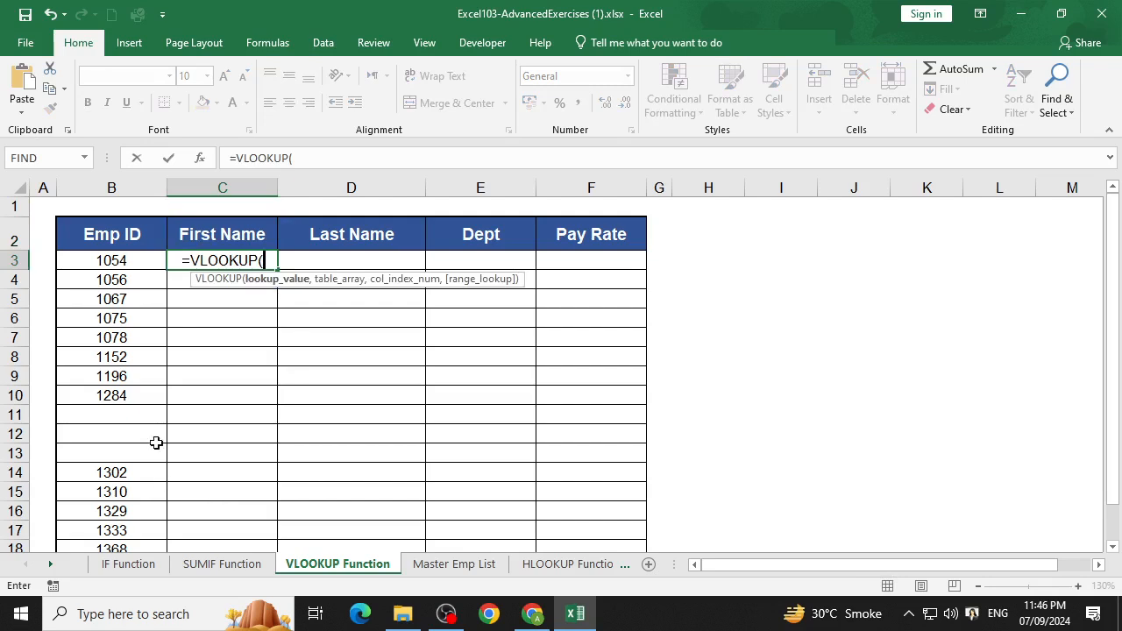
left_click(201, 157)
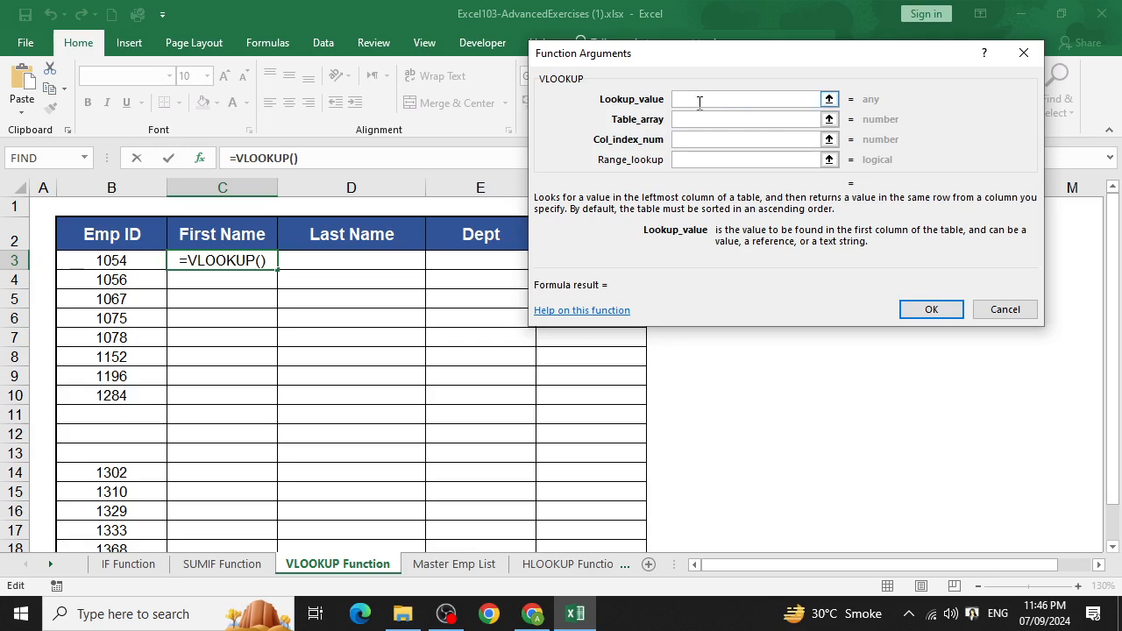
left_click(125, 261)
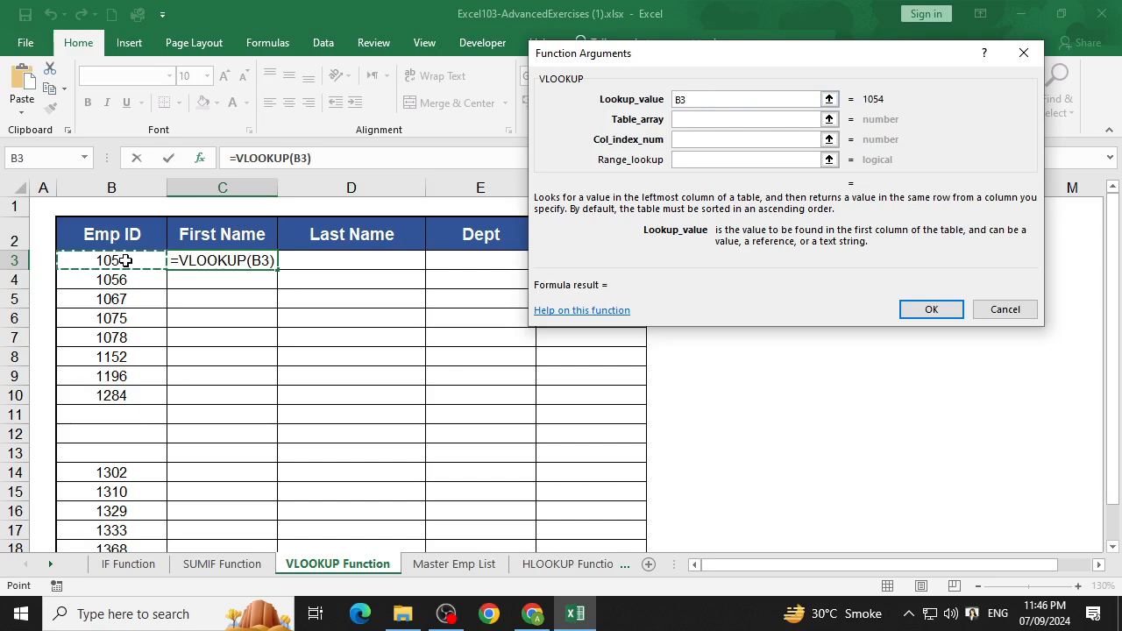
key("F4")
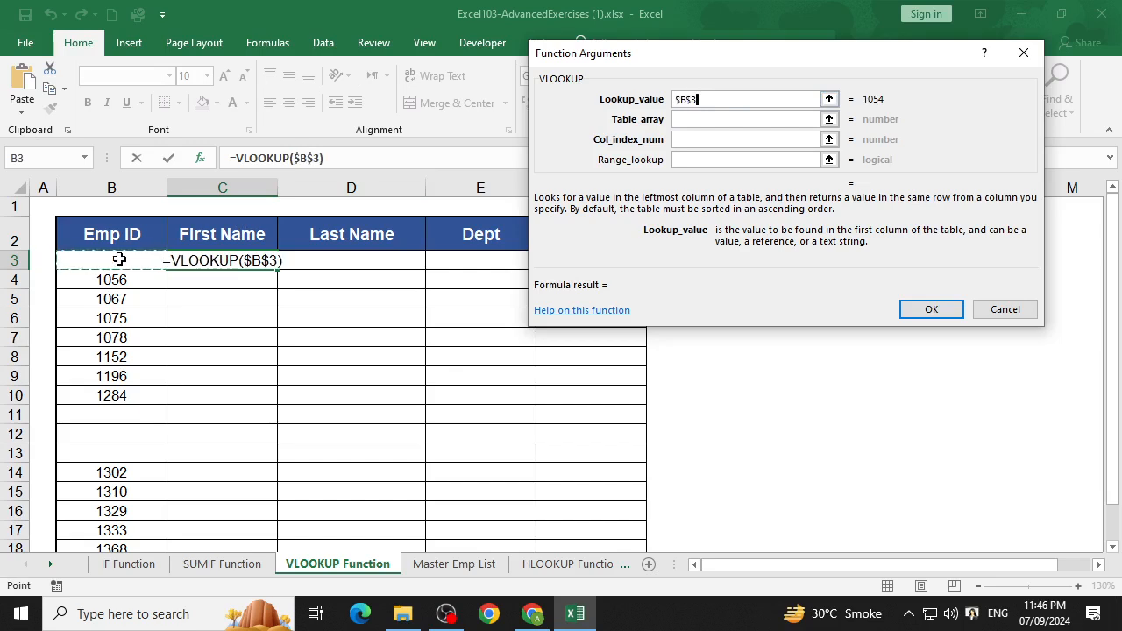
key("F4")
key("F4")
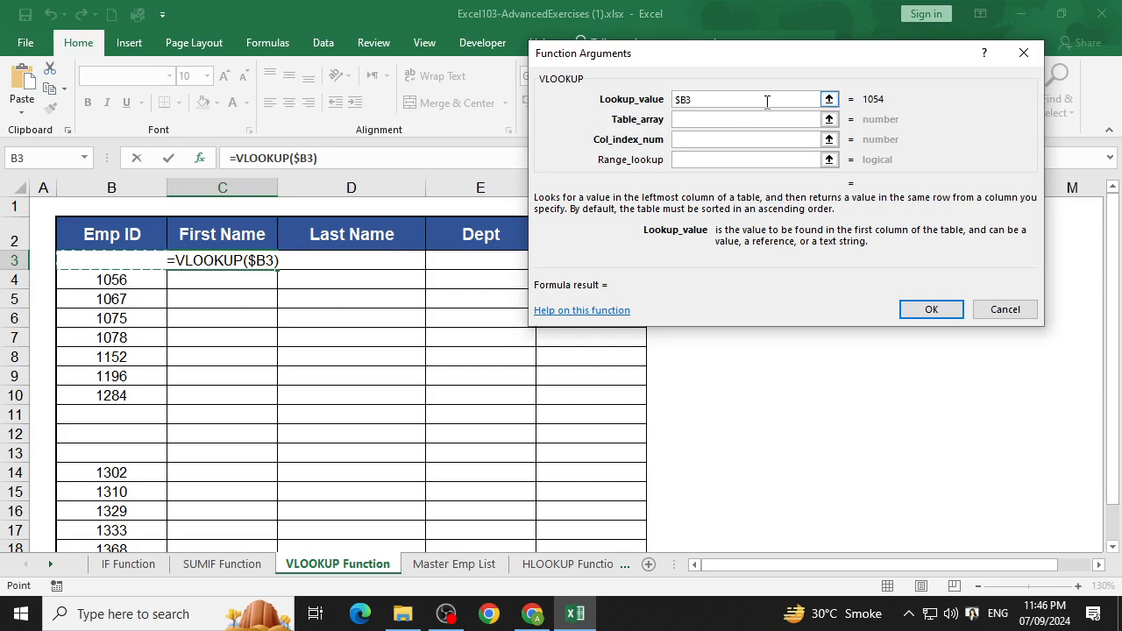
- Set the table array to the absolute range $A$1:$I$38 on the Master Emp List sheet
left_click(761, 120)
left_click(454, 564)
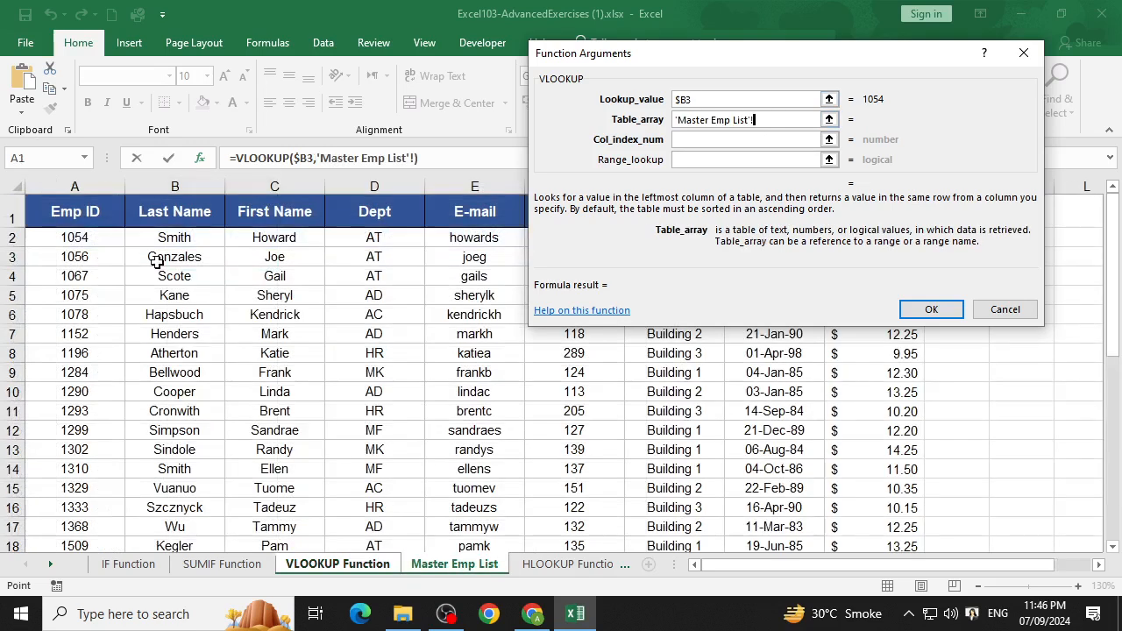
left_click(59, 207)
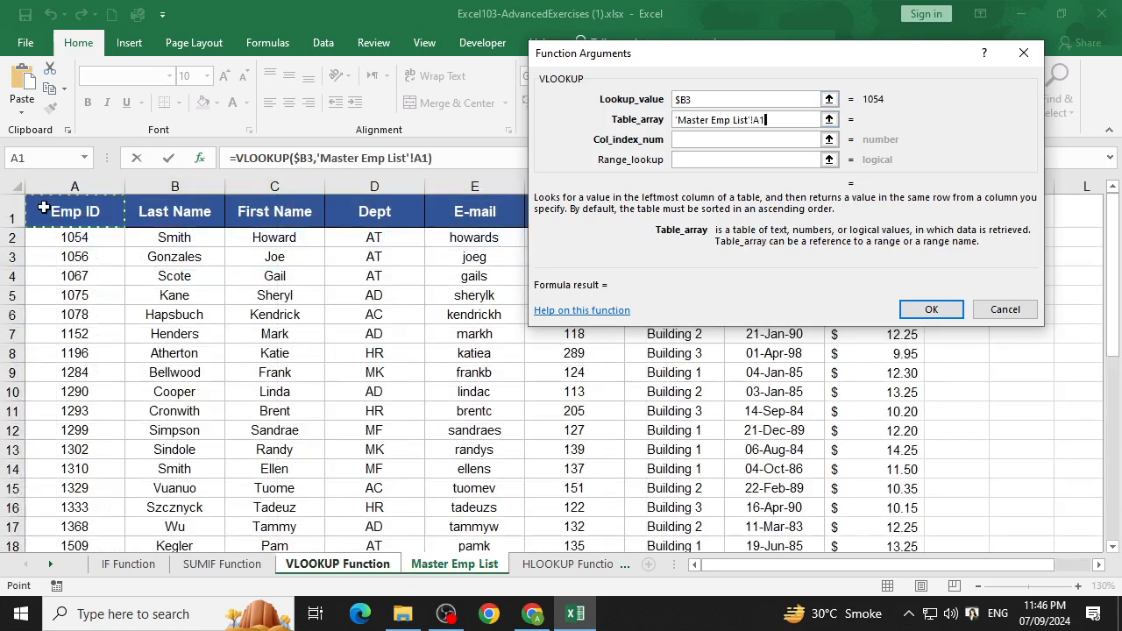
key("ctrl+shift+Right")
key("ctrl+shift+Down")
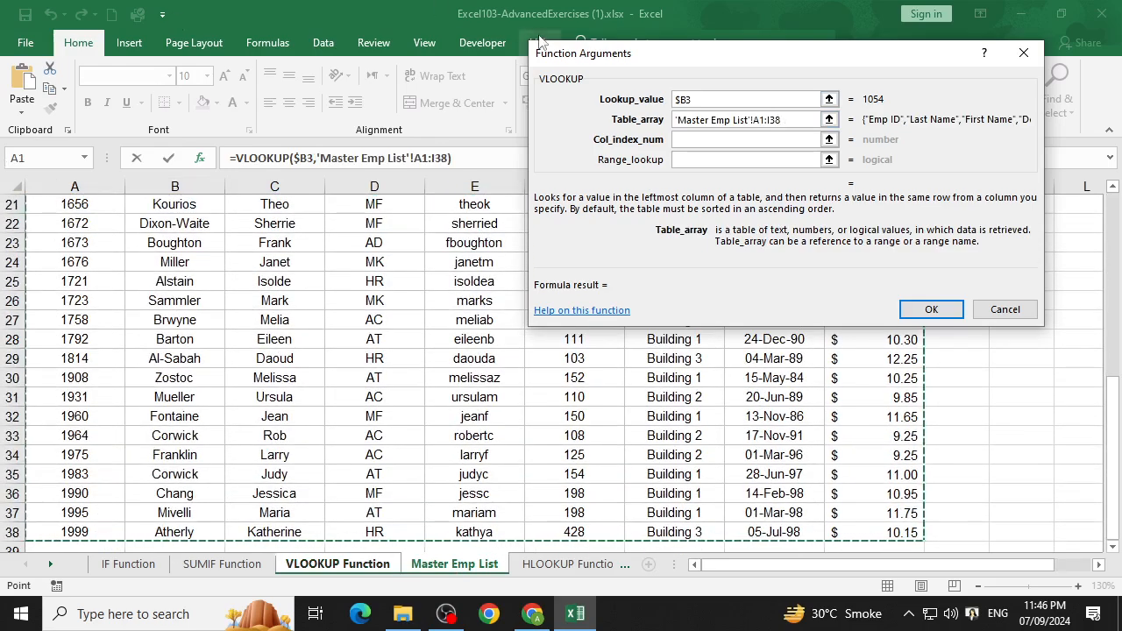
key("F4")
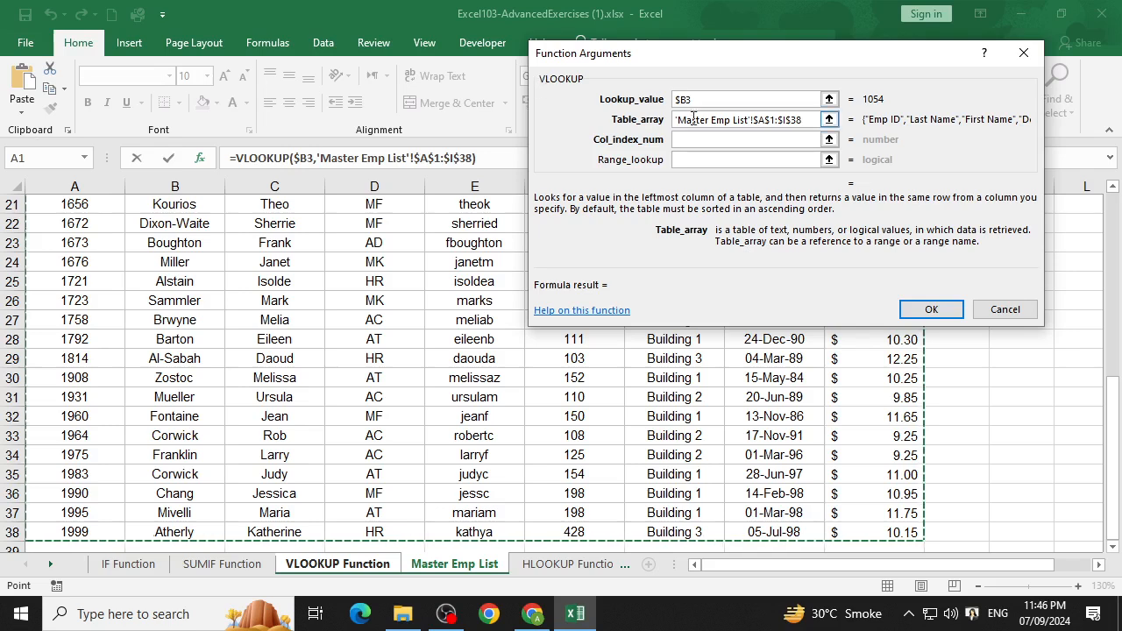
- Set the column index number to 3 and the range lookup to False, completing the C3 formula
left_click(699, 143)
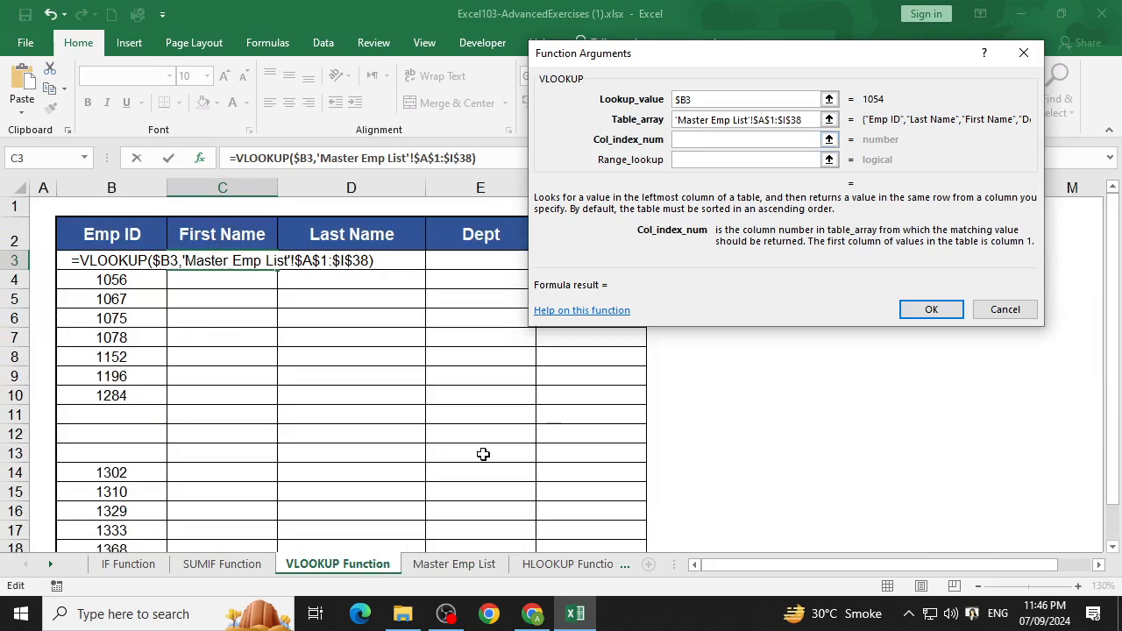
type("3")
left_click(705, 159)
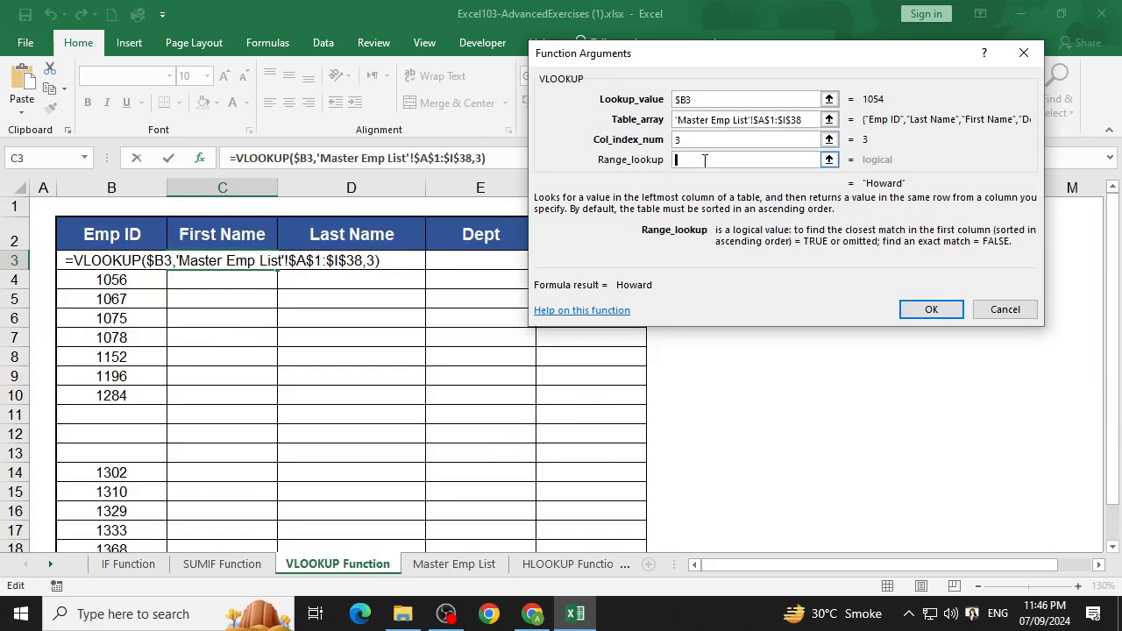
type("False")
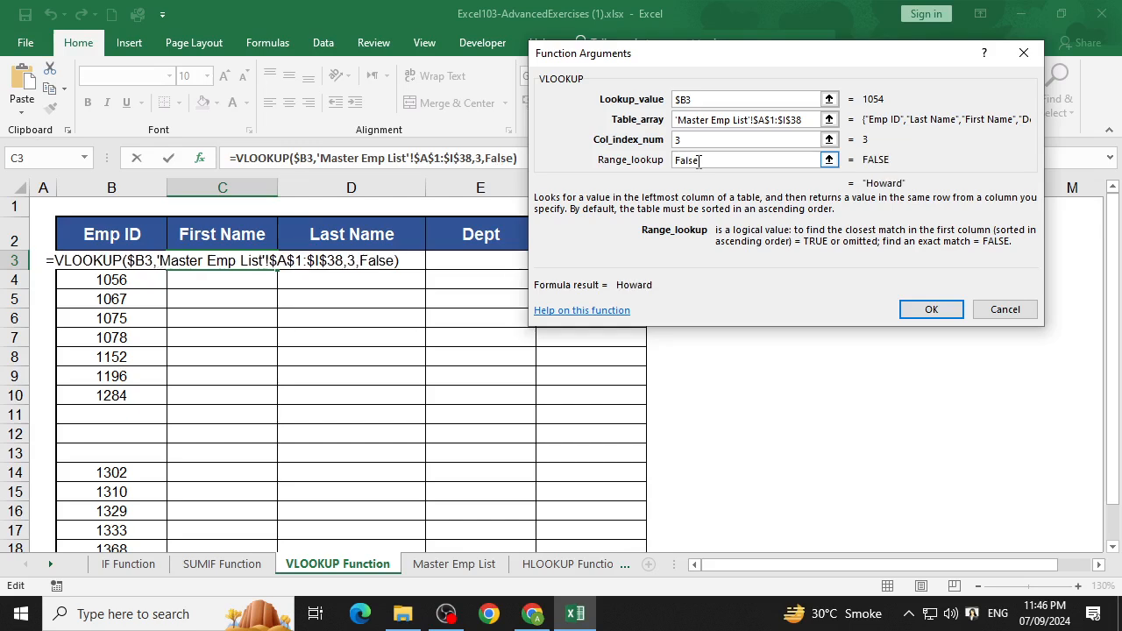
left_click(930, 310)
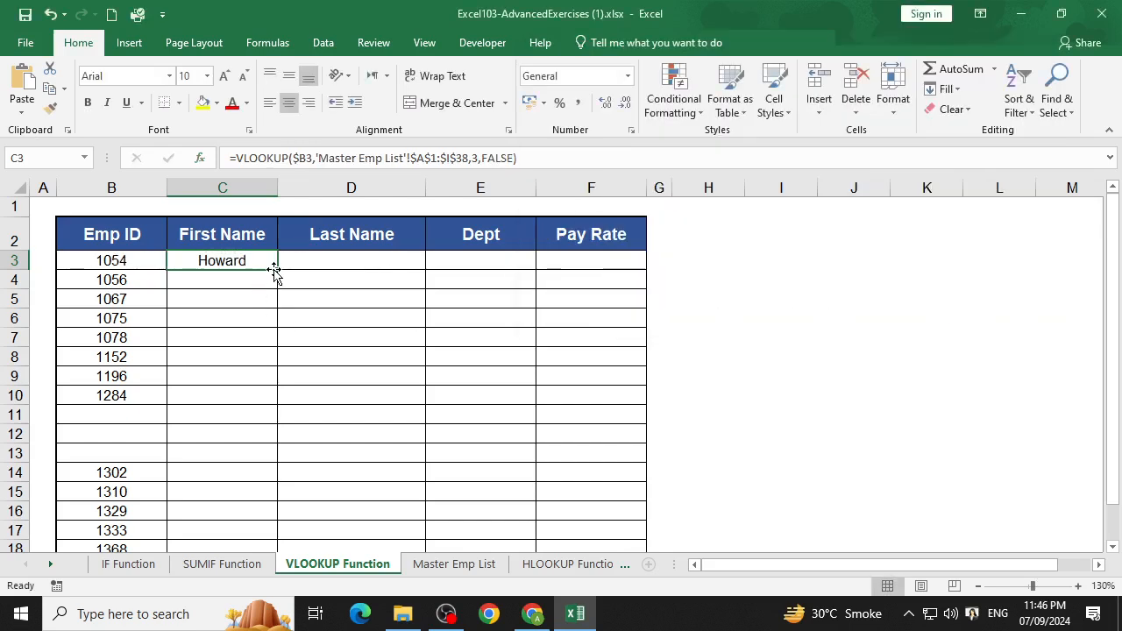
- Fill the C3 formula down the First Name column to C9 and across row 3 to F3
left_click_drag(277, 269, 268, 392)
left_click(268, 392)
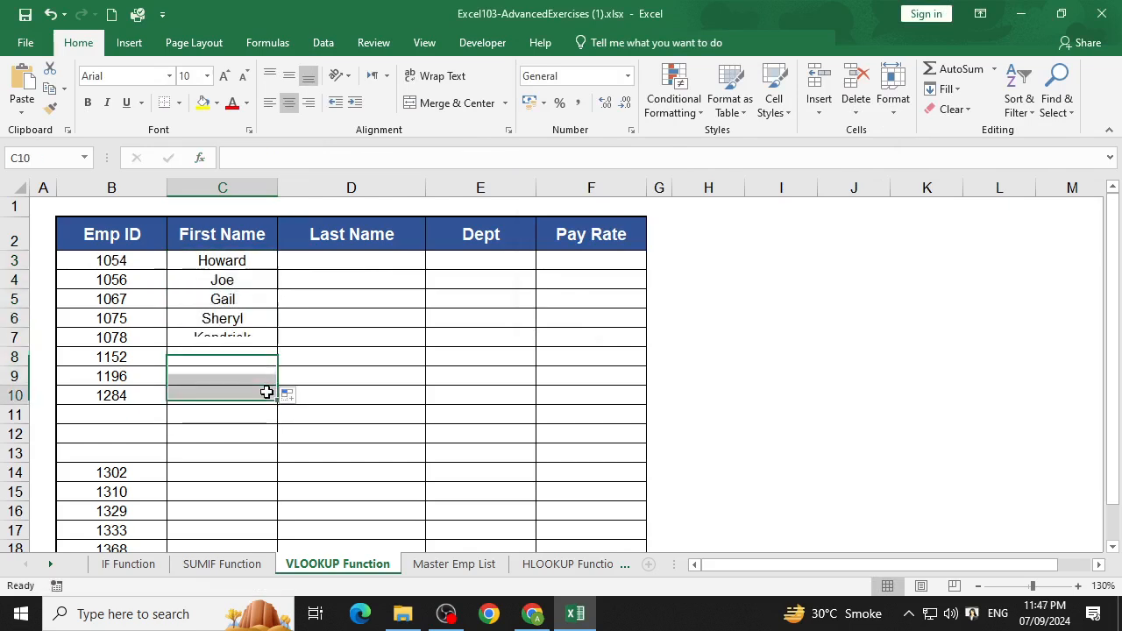
left_click(271, 256)
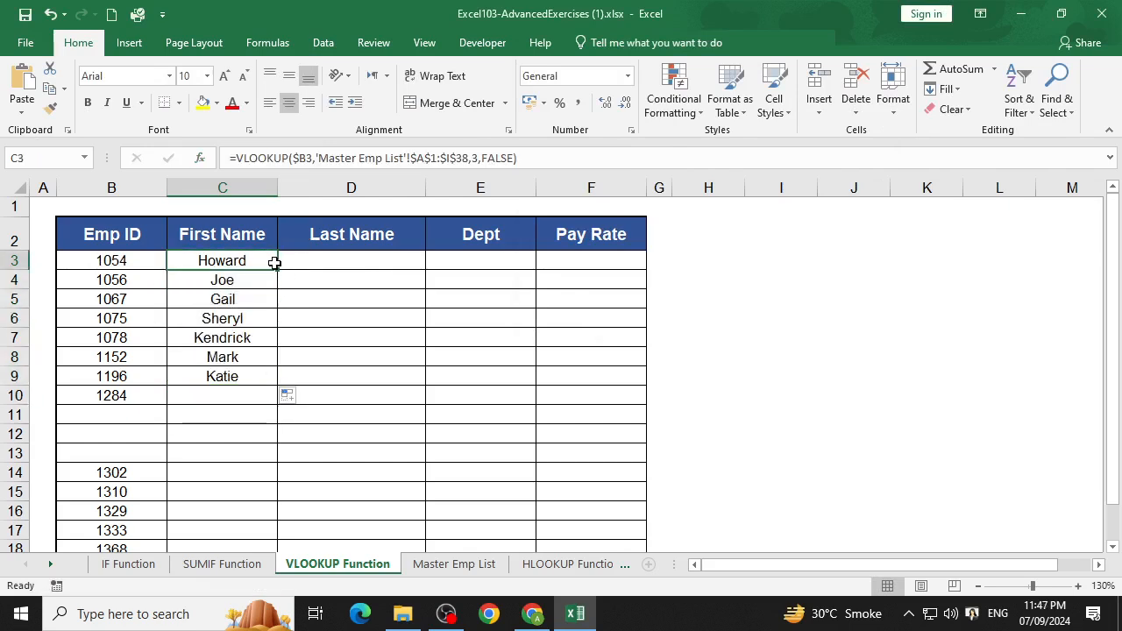
left_click_drag(279, 272, 601, 282)
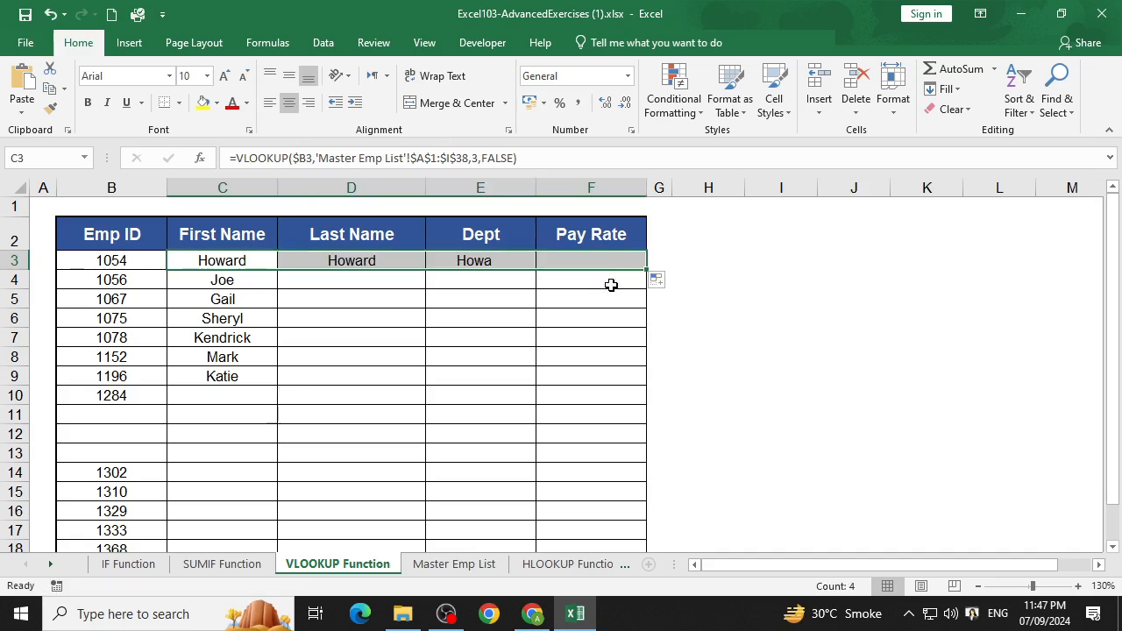
- Check the Last Name column's position in the Master Emp List, and set the column index in the D3 formula to 2
left_click(362, 265)
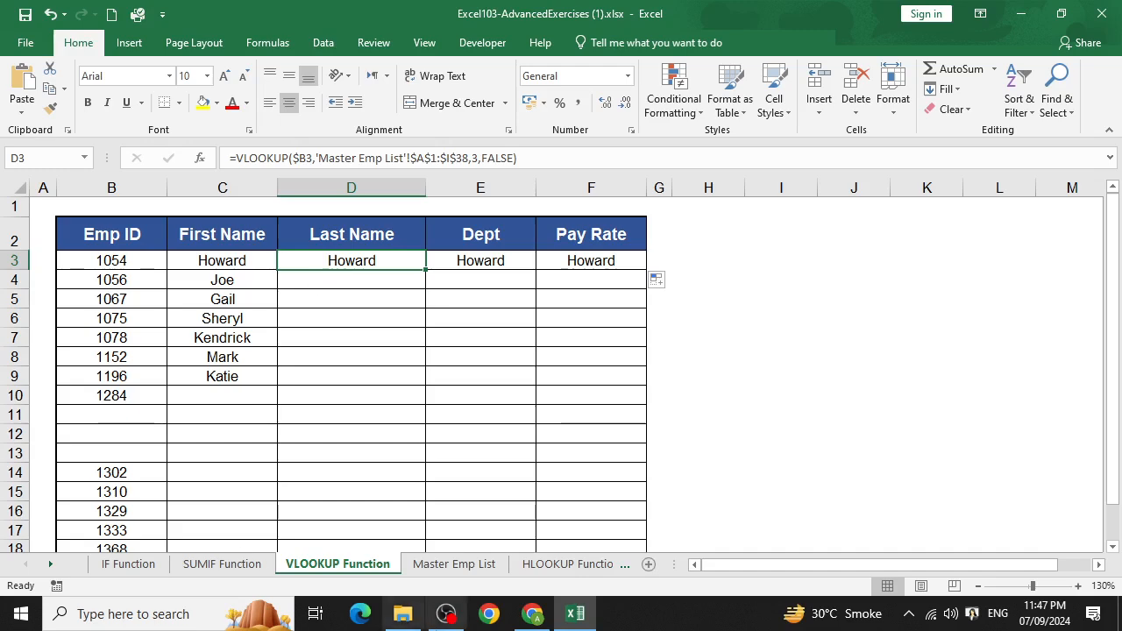
left_click(480, 564)
scroll(275, 255, "up", 7)
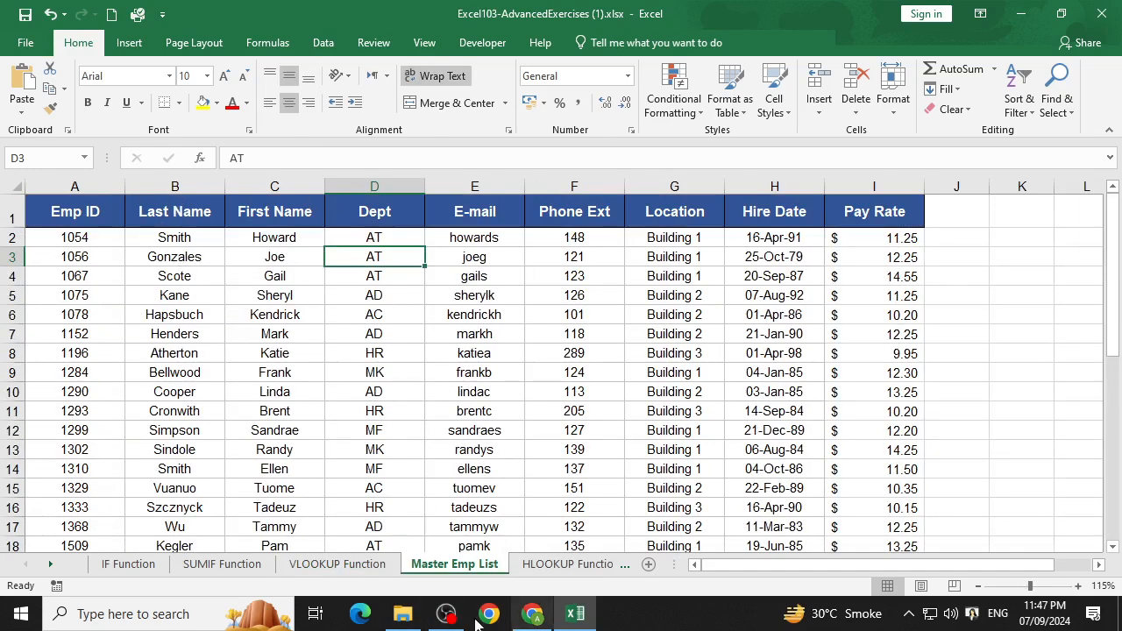
left_click(351, 564)
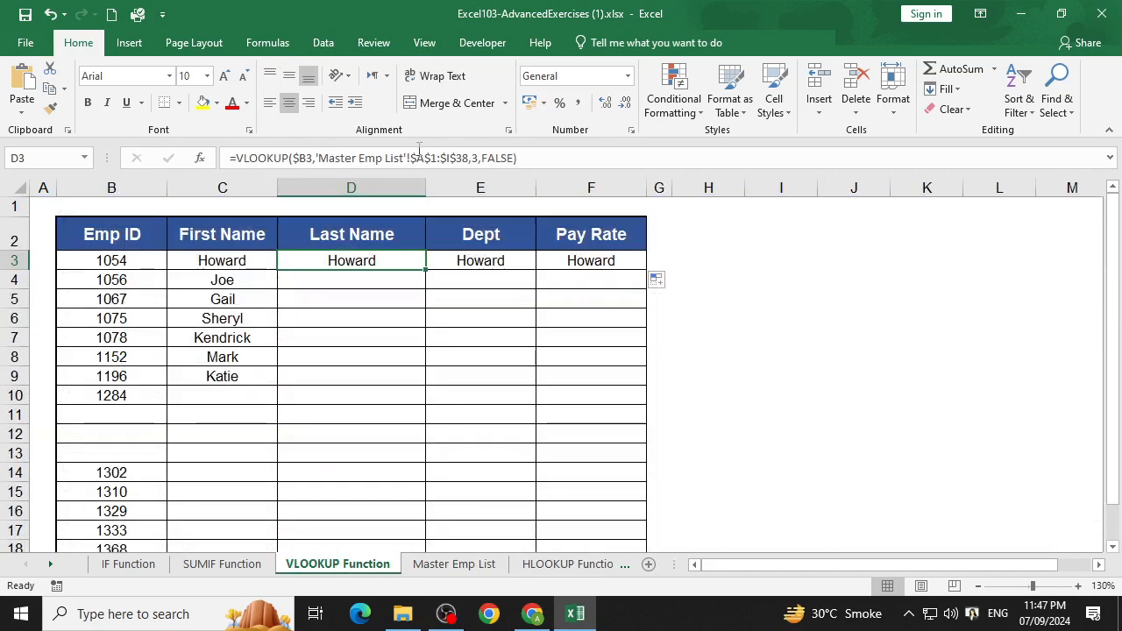
left_click(479, 158)
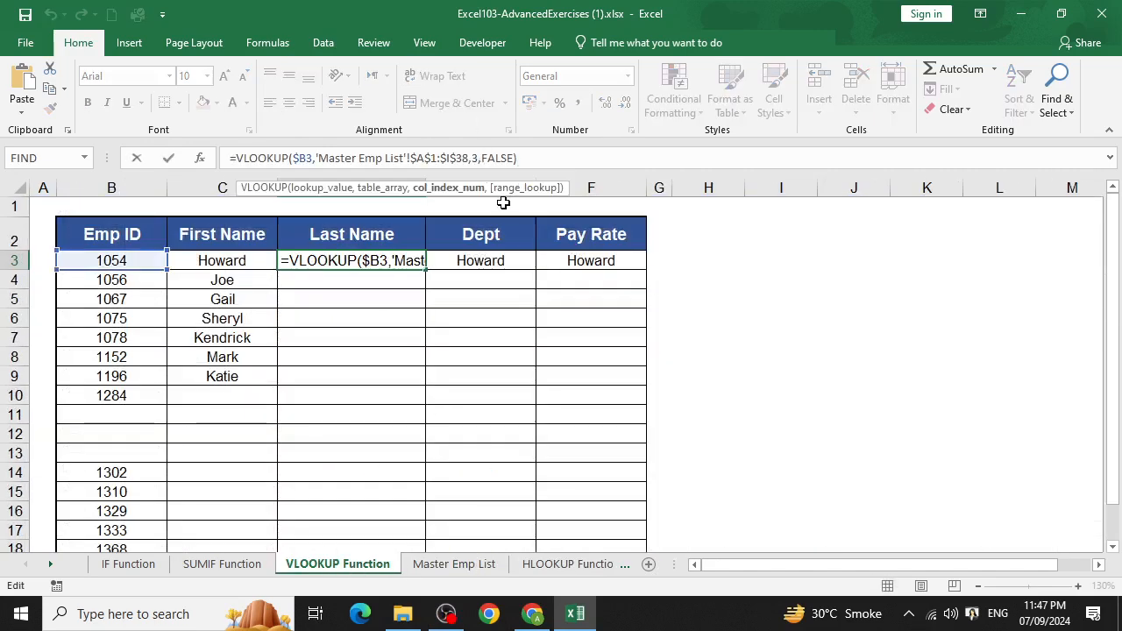
key("BackSpace")
type("2")
key("Return")
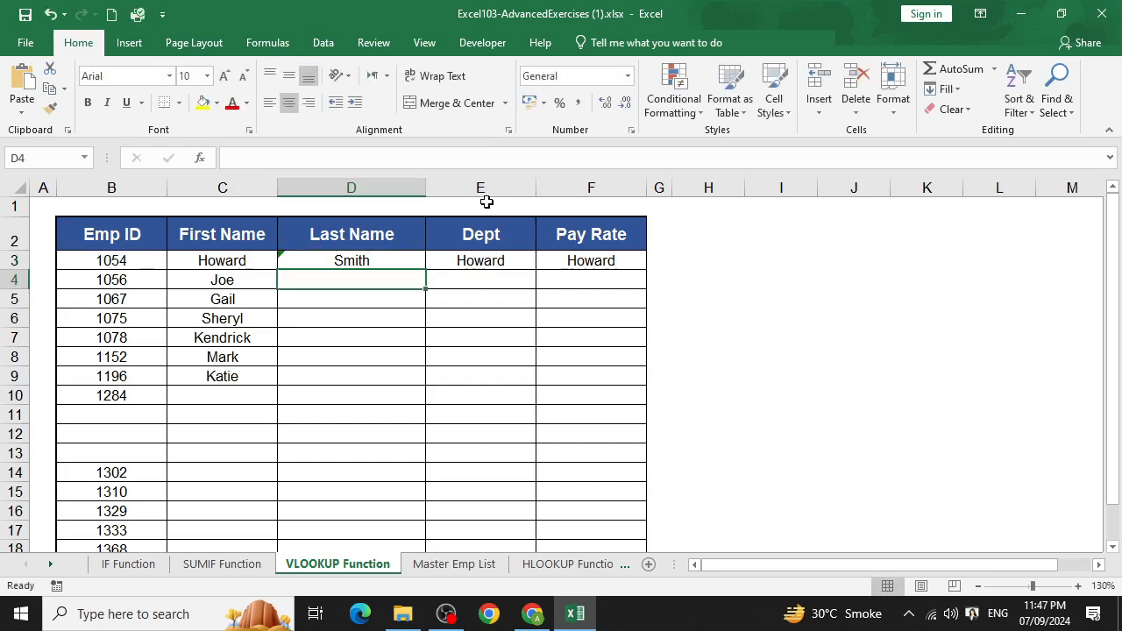
- Check the Dept column's position in the Master Emp List, and set the column index in the E3 formula to 4
left_click(511, 262)
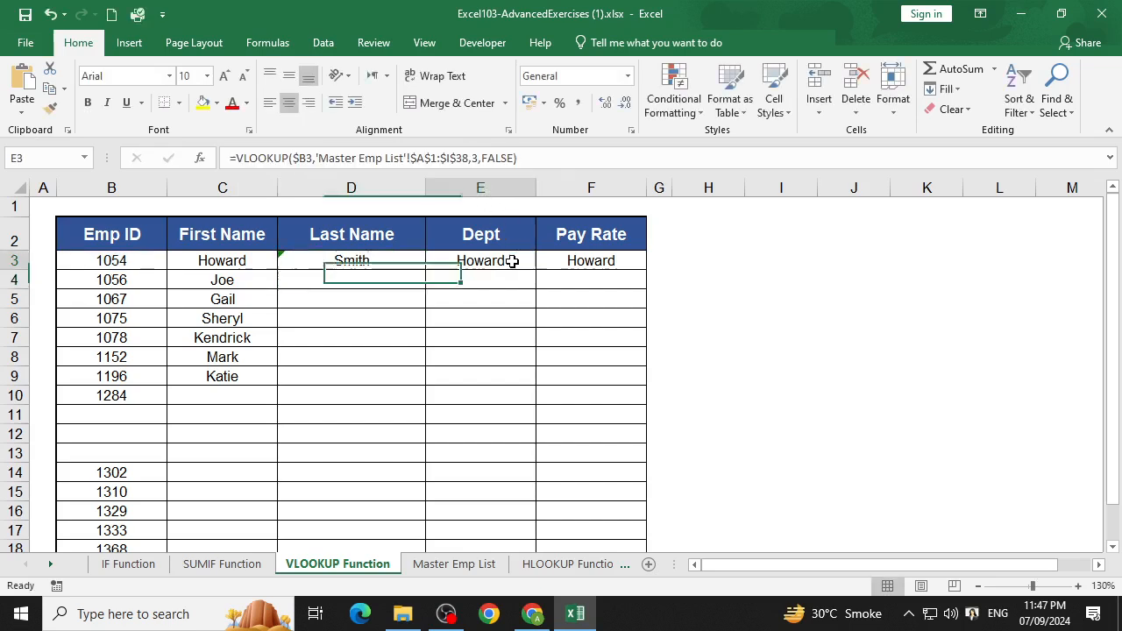
left_click(454, 563)
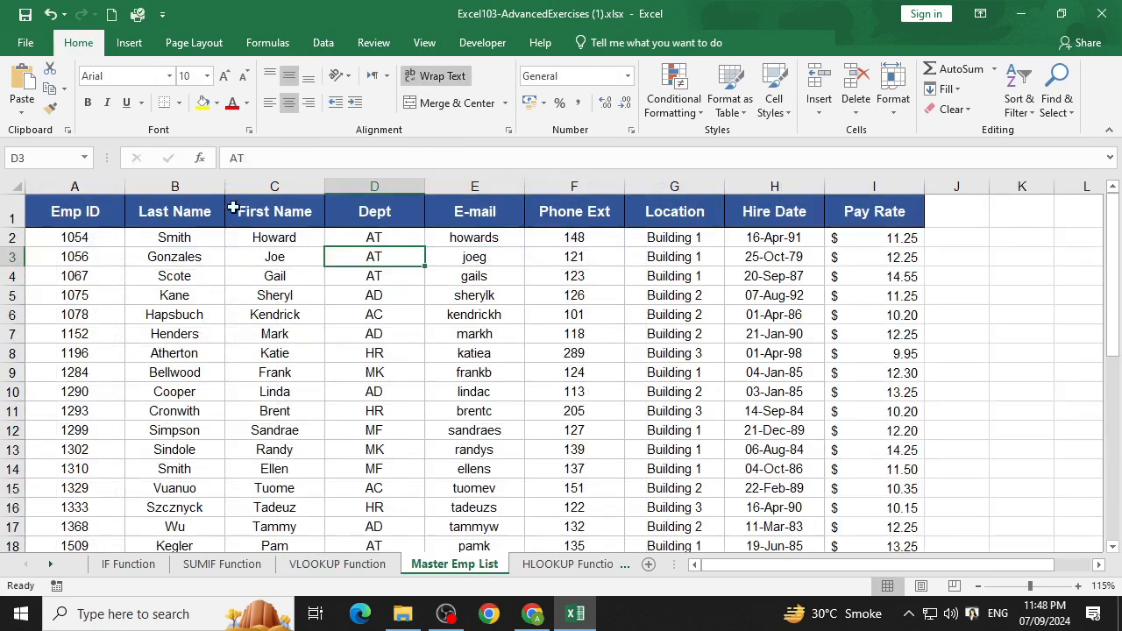
left_click(340, 565)
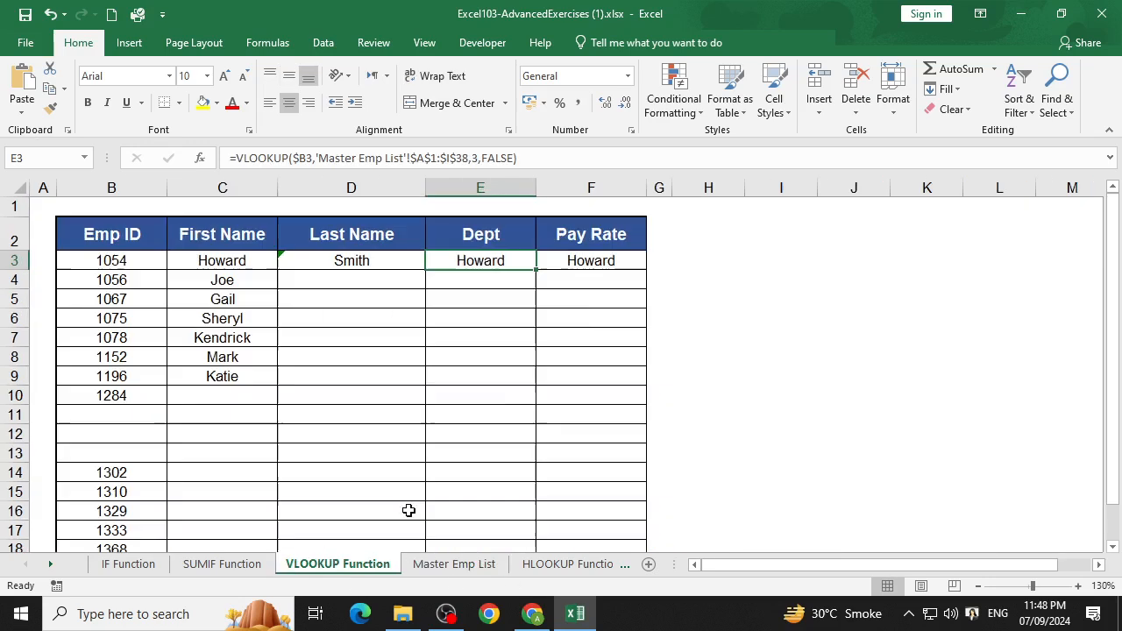
left_click(479, 159)
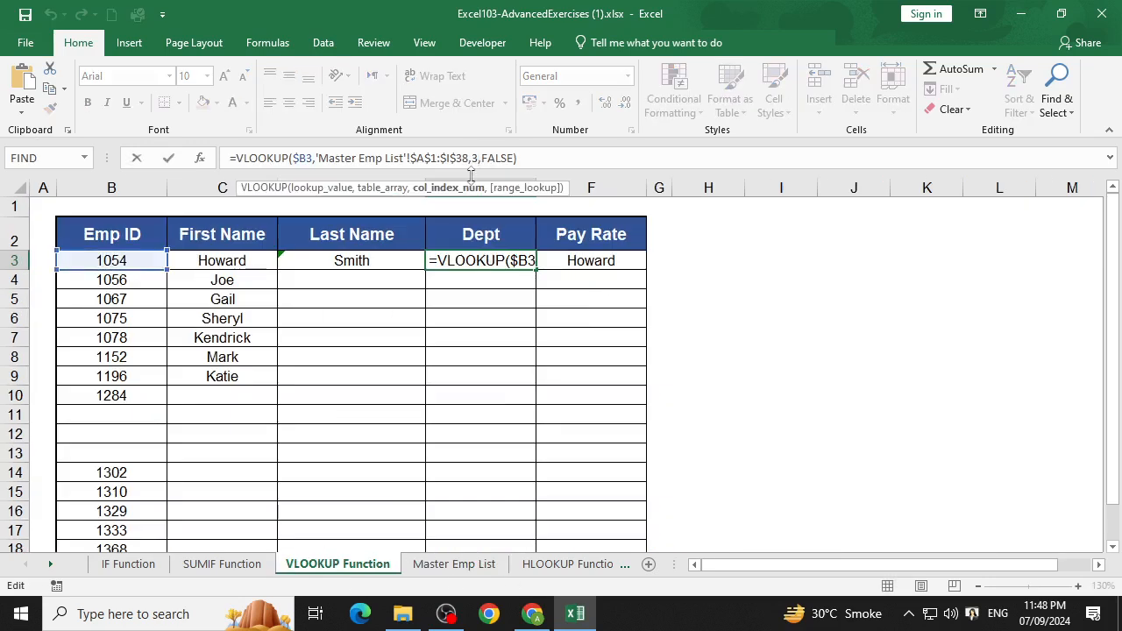
key("BackSpace")
type("4")
key("Return")
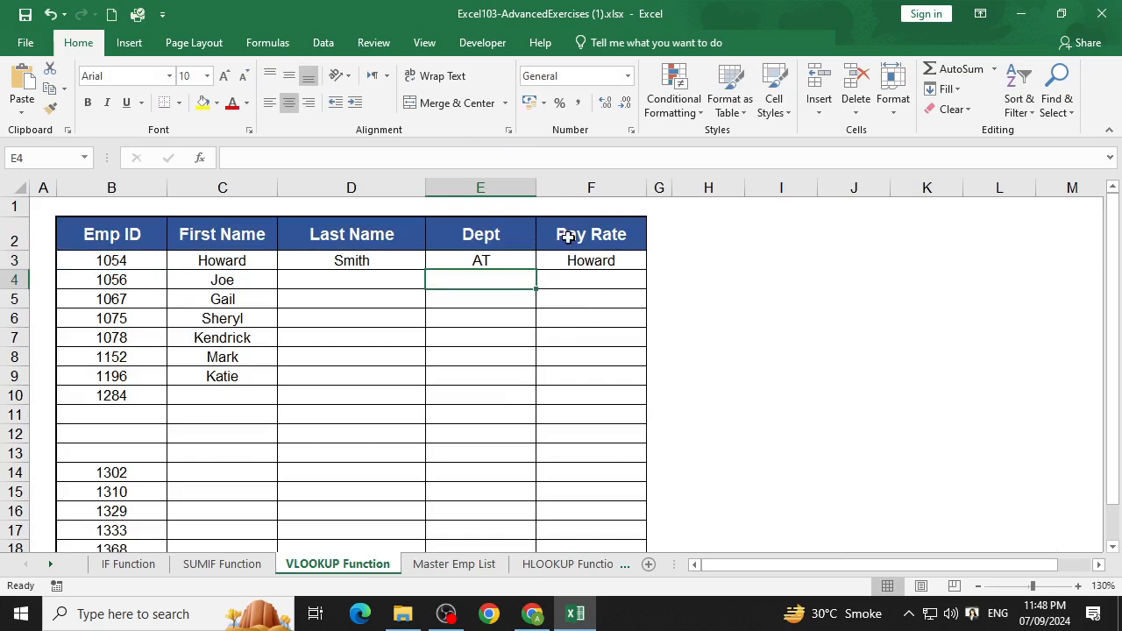
- Check the Pay Rate column's position in the Master Emp List, and set the column index in the F3 formula to 9
left_click(612, 265)
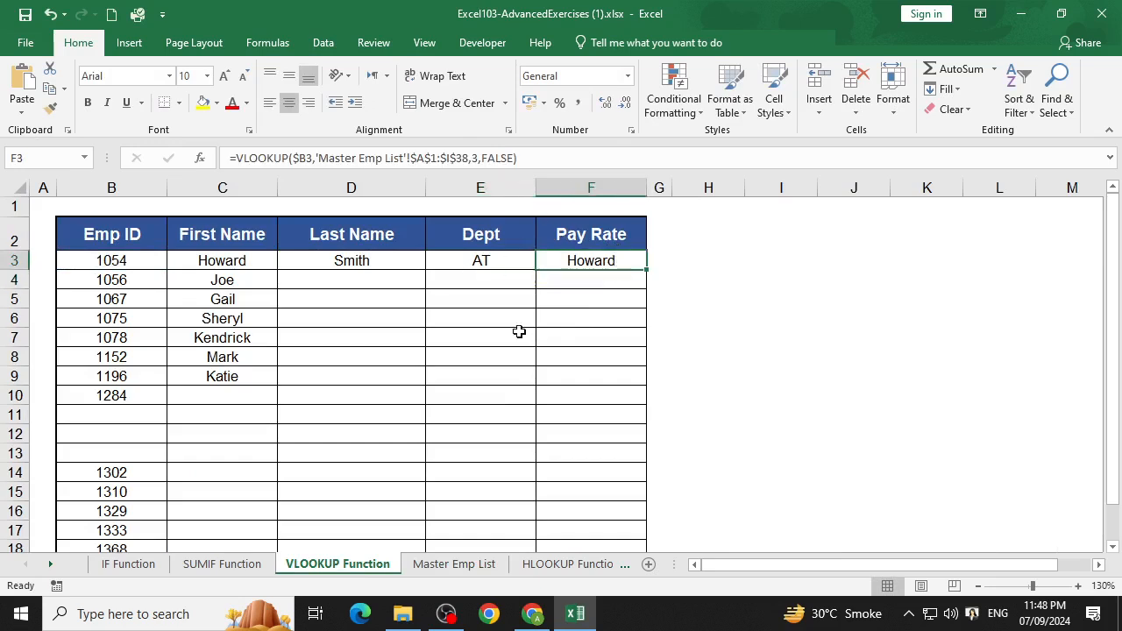
left_click(442, 565)
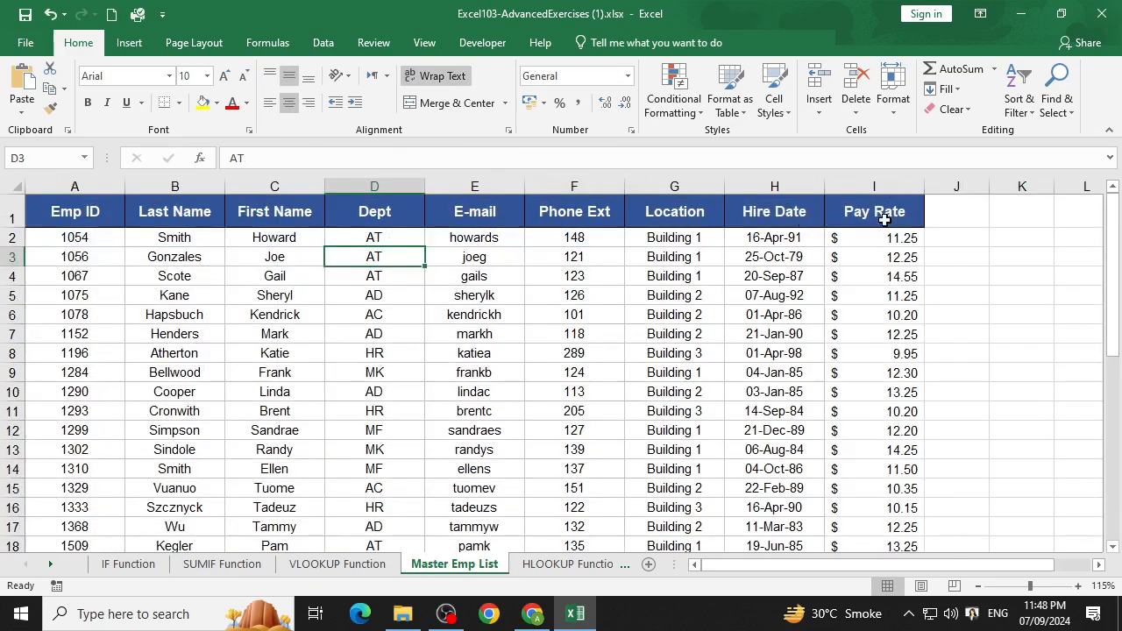
left_click(338, 564)
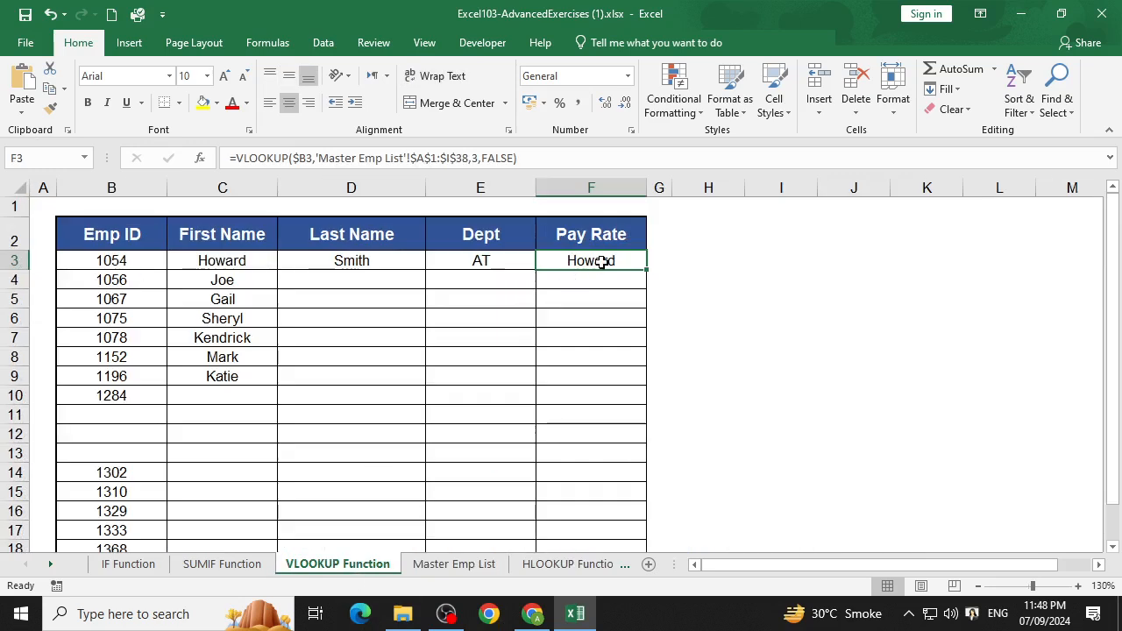
left_click(476, 161)
key("BackSpace")
type("9")
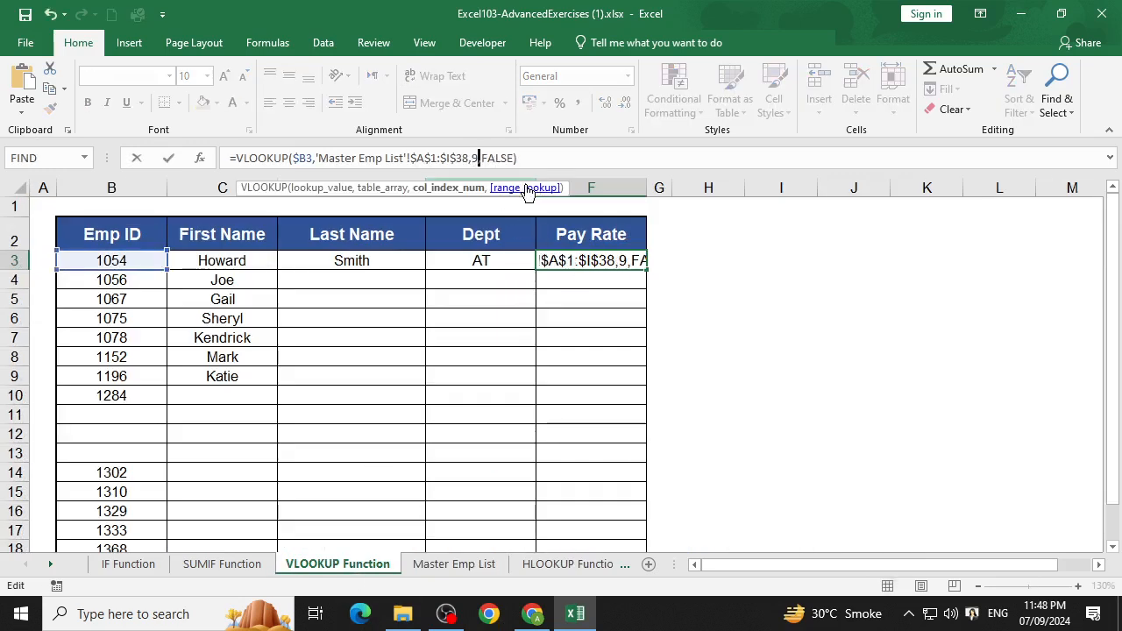
key("Return")
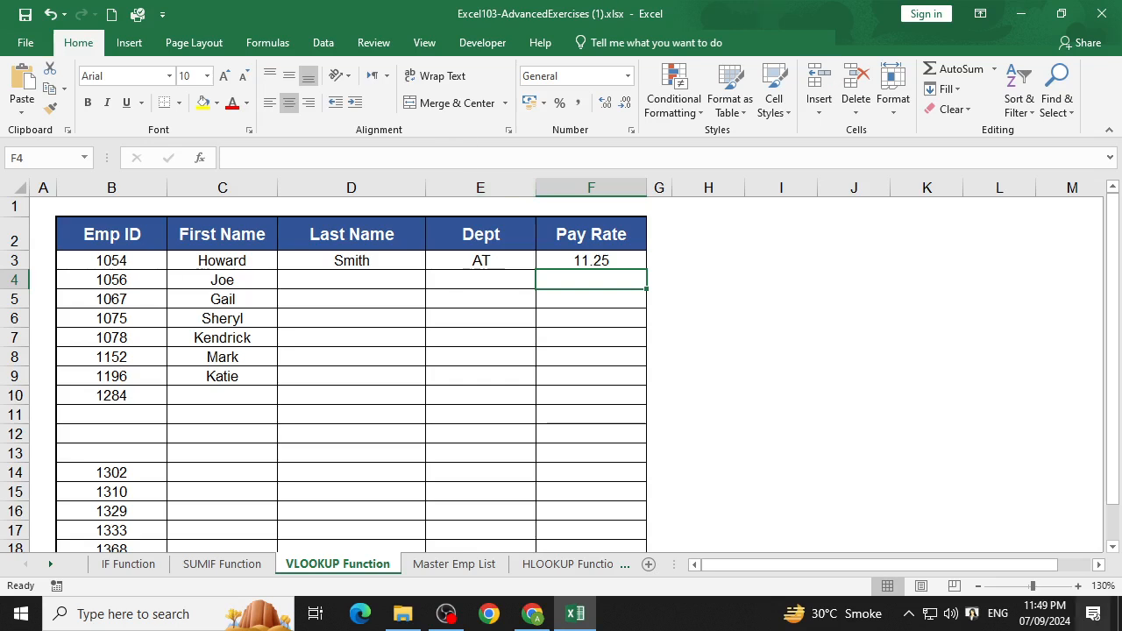
- Clear the lookup formulas in C3:F9, select C3, and open the Master Emp List sheet
left_click_drag(267, 262, 584, 376)
key("Delete")
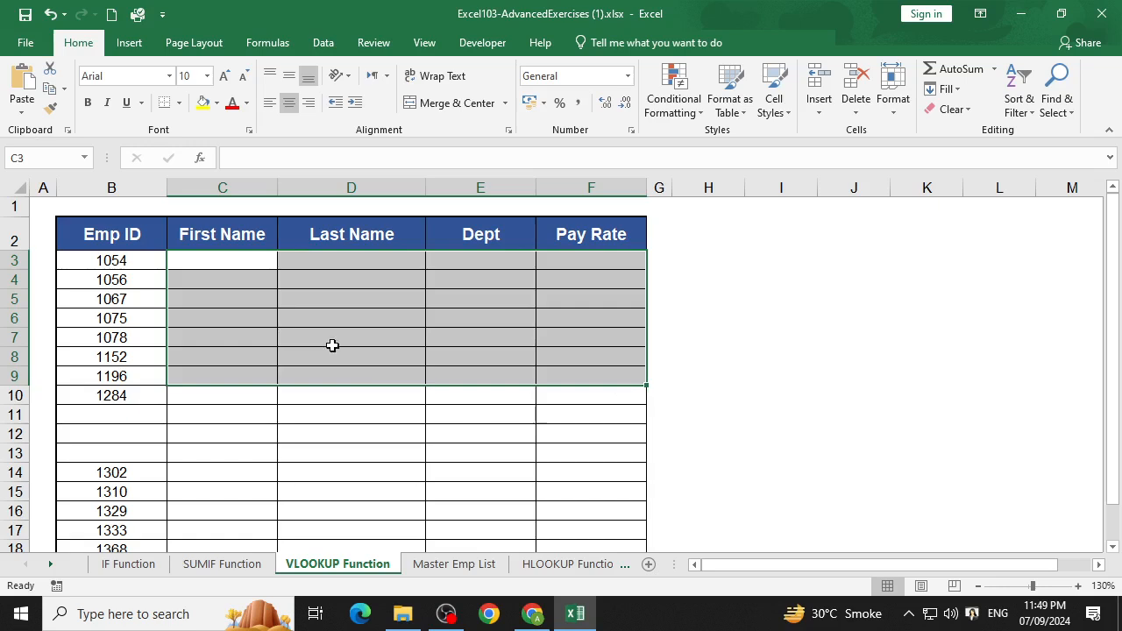
left_click(253, 260)
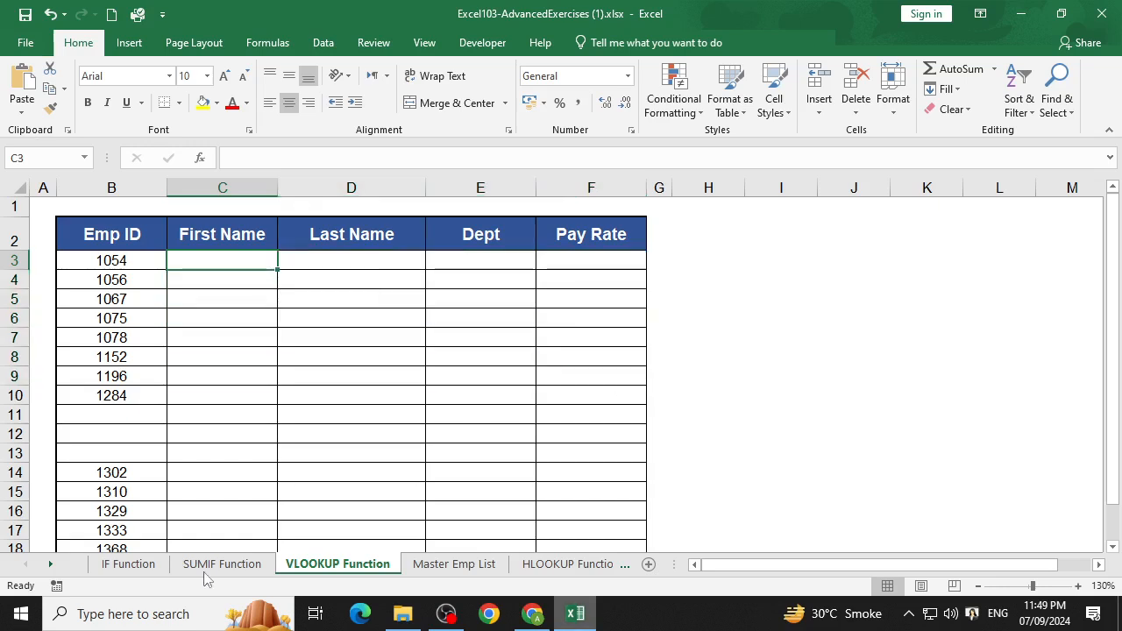
left_click(480, 566)
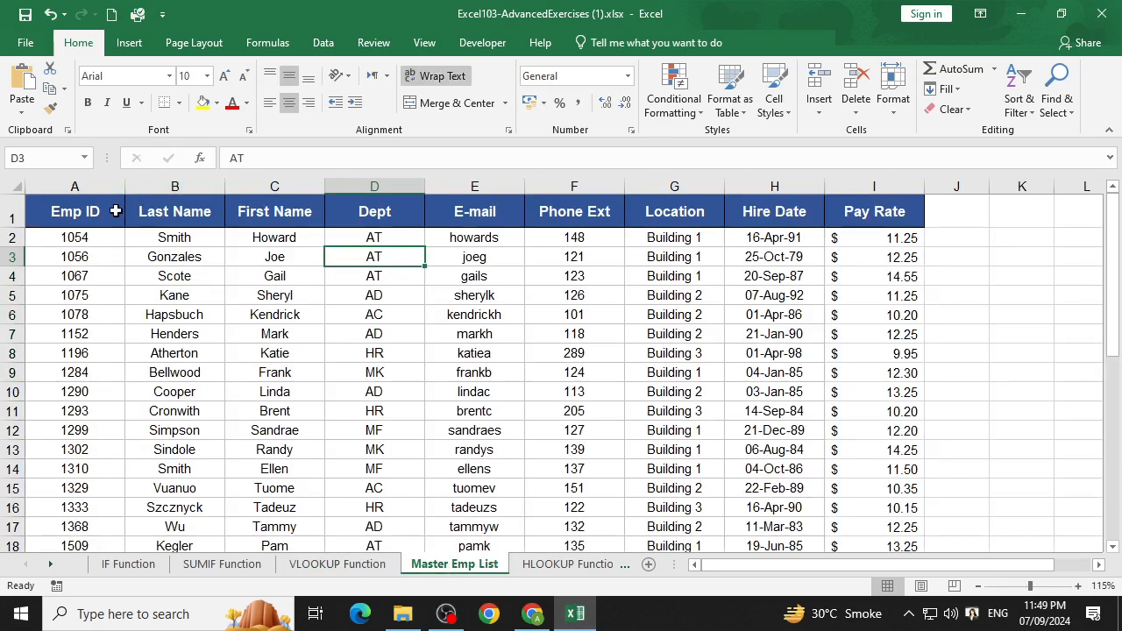
- Move the Emp ID column of the Master Emp List so it sits between the Dept and E-mail columns
left_click(87, 185)
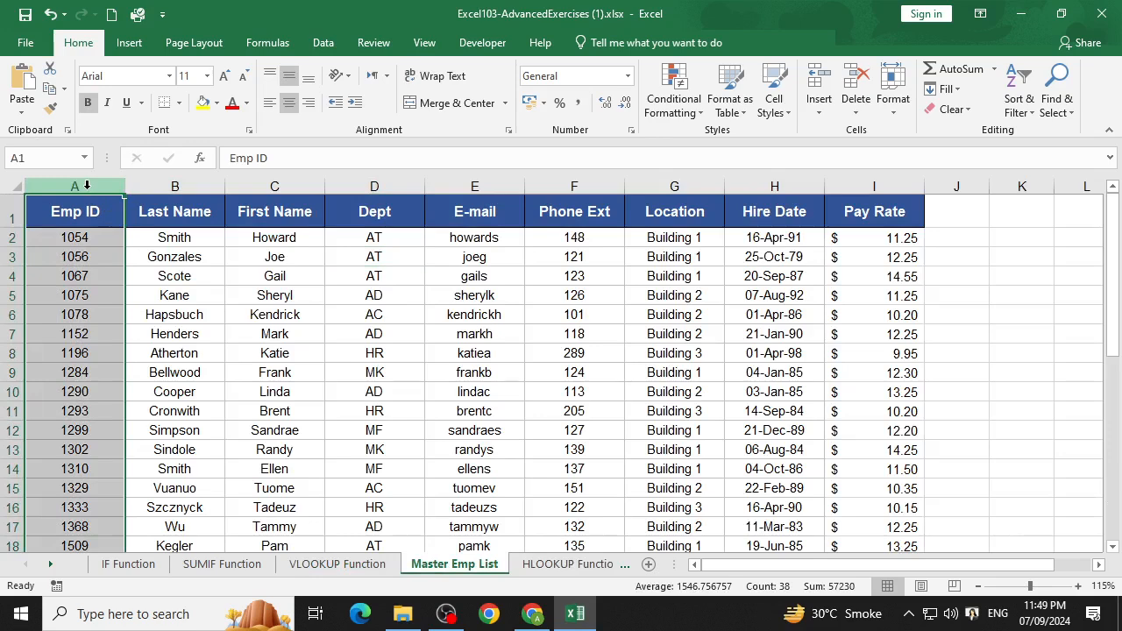
key("ctrl+c")
left_click(460, 185)
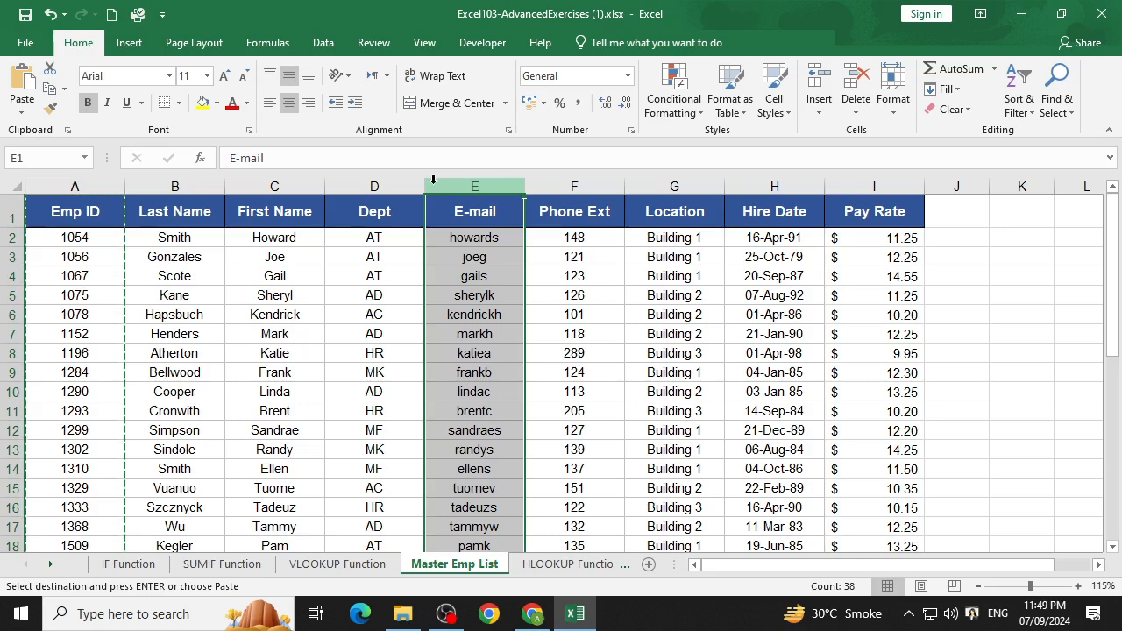
key("ctrl+plus")
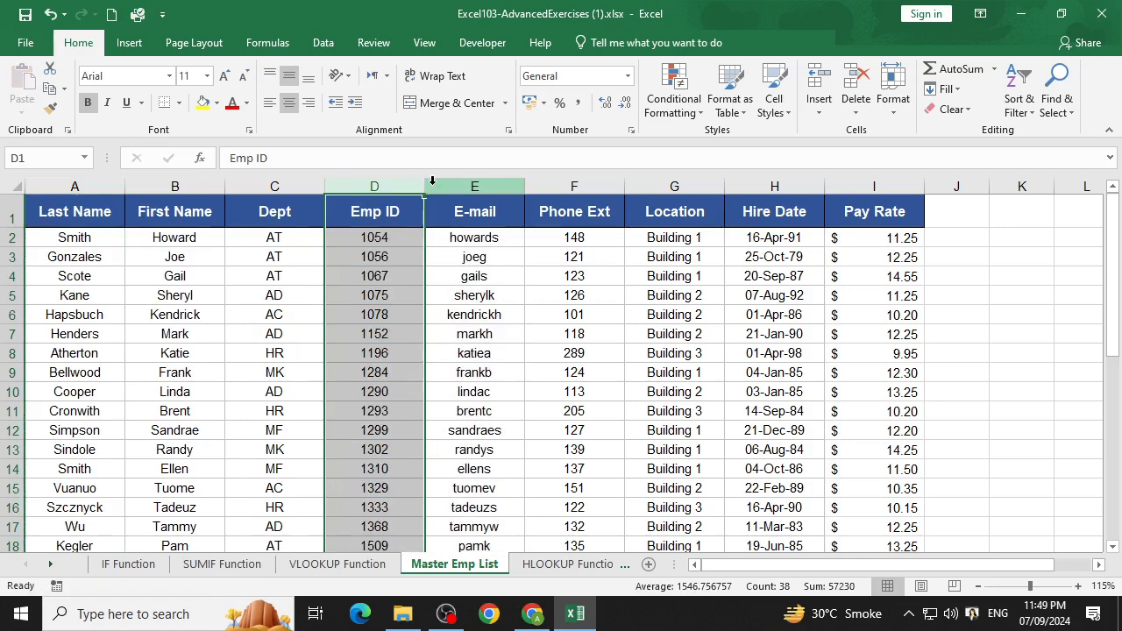
key("ctrl+z")
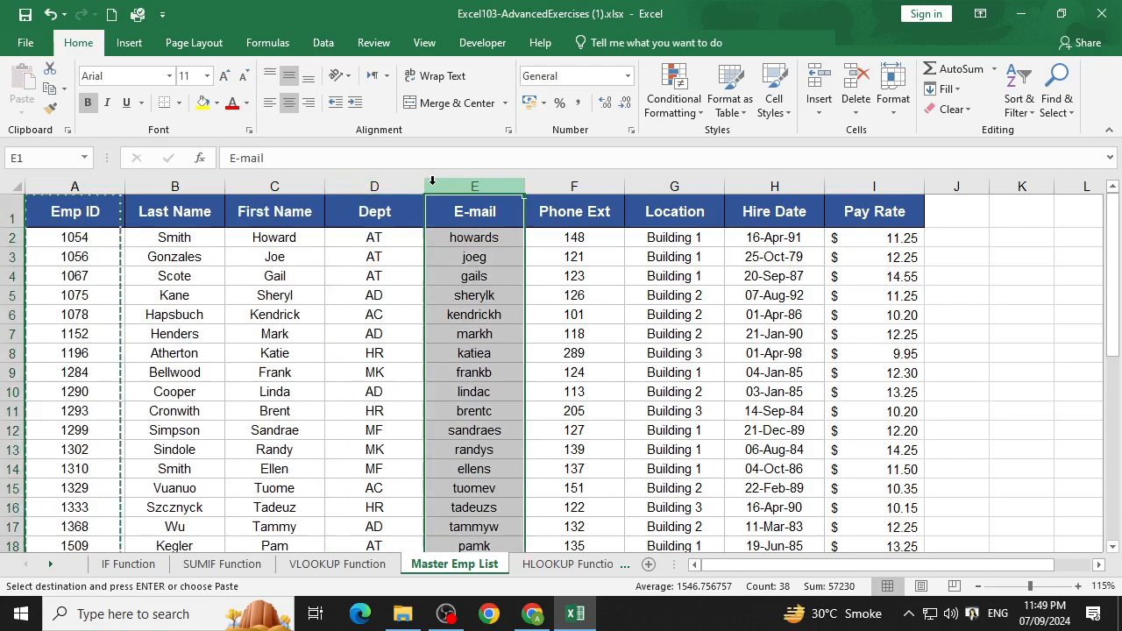
right_click(437, 179)
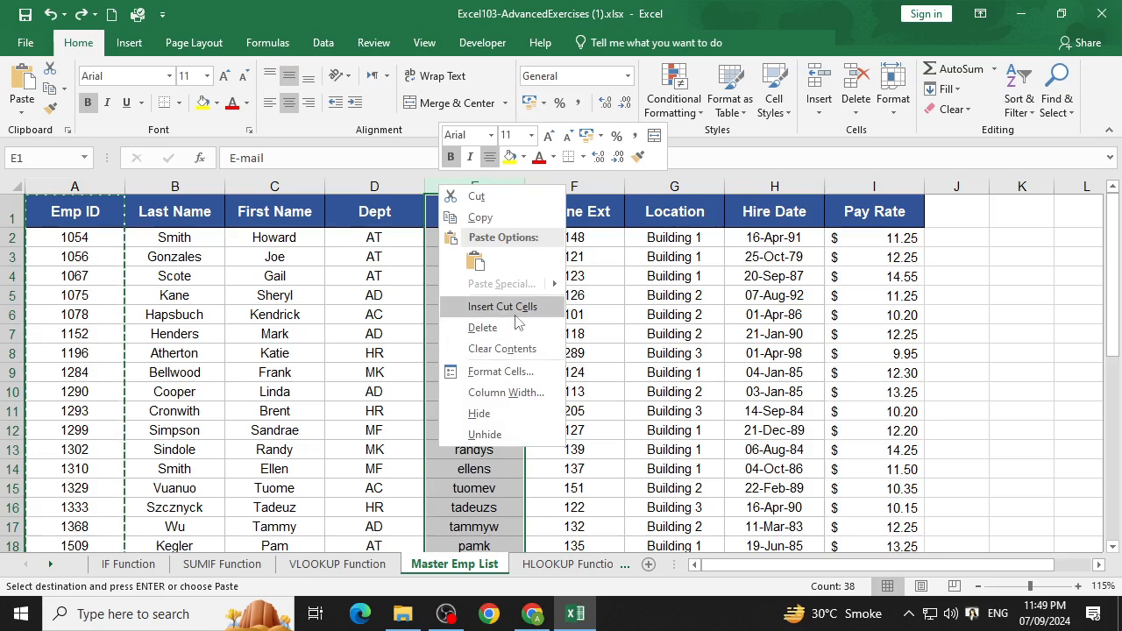
key("Escape")
key("ctrl+shift+plus")
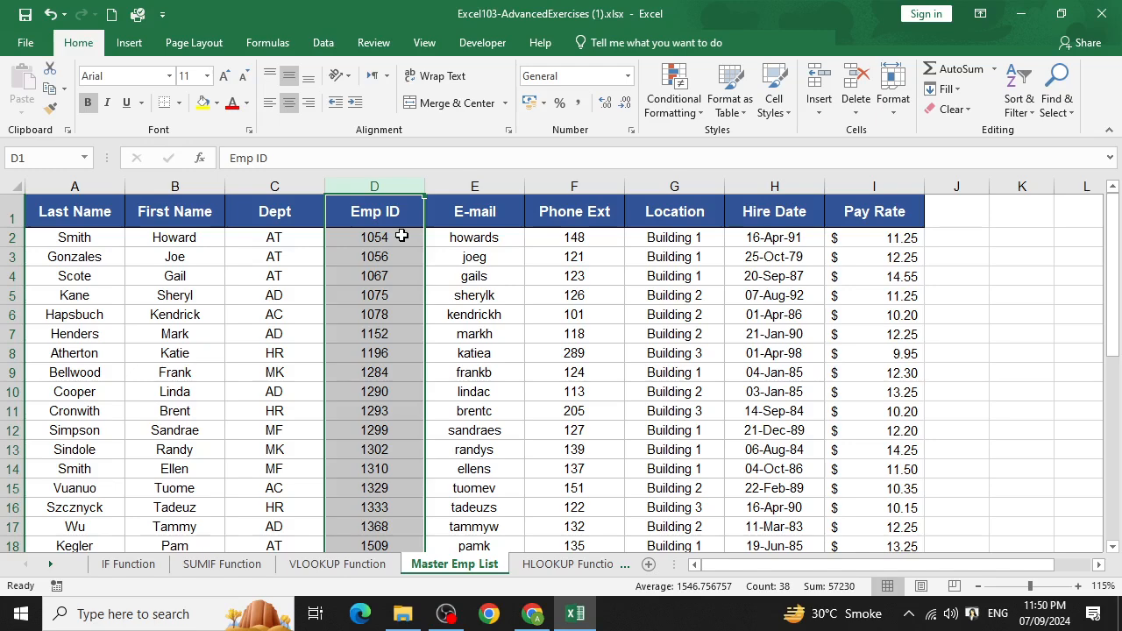
- Start a VLOOKUP in C3 of the VLOOKUP Function sheet with B3 as the lookup value
left_click(334, 565)
type("=")
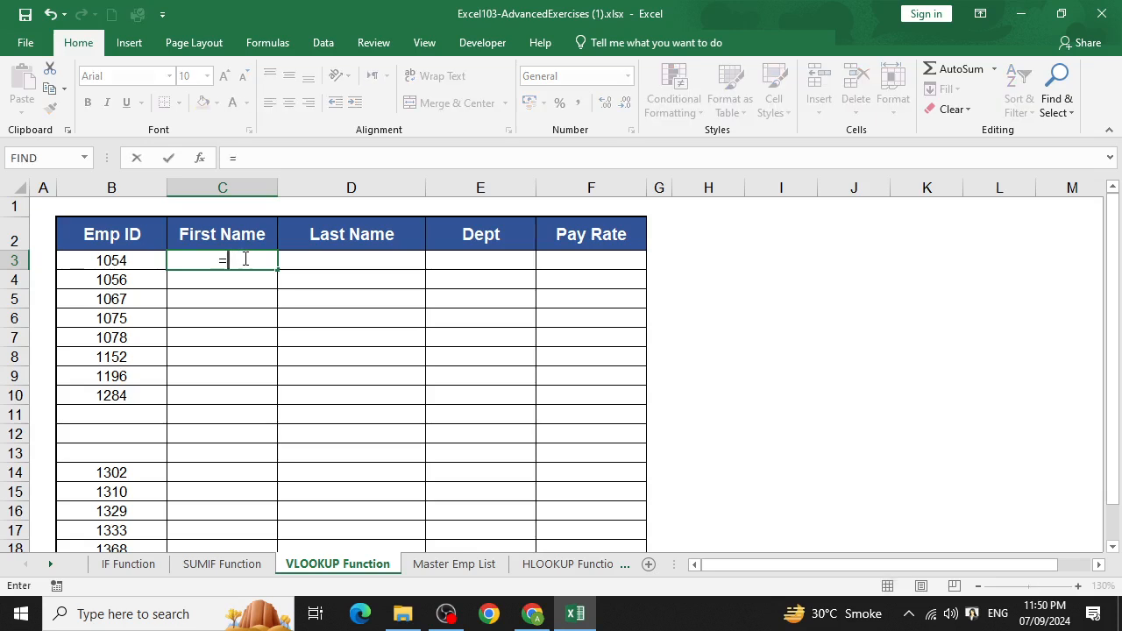
type("vloo")
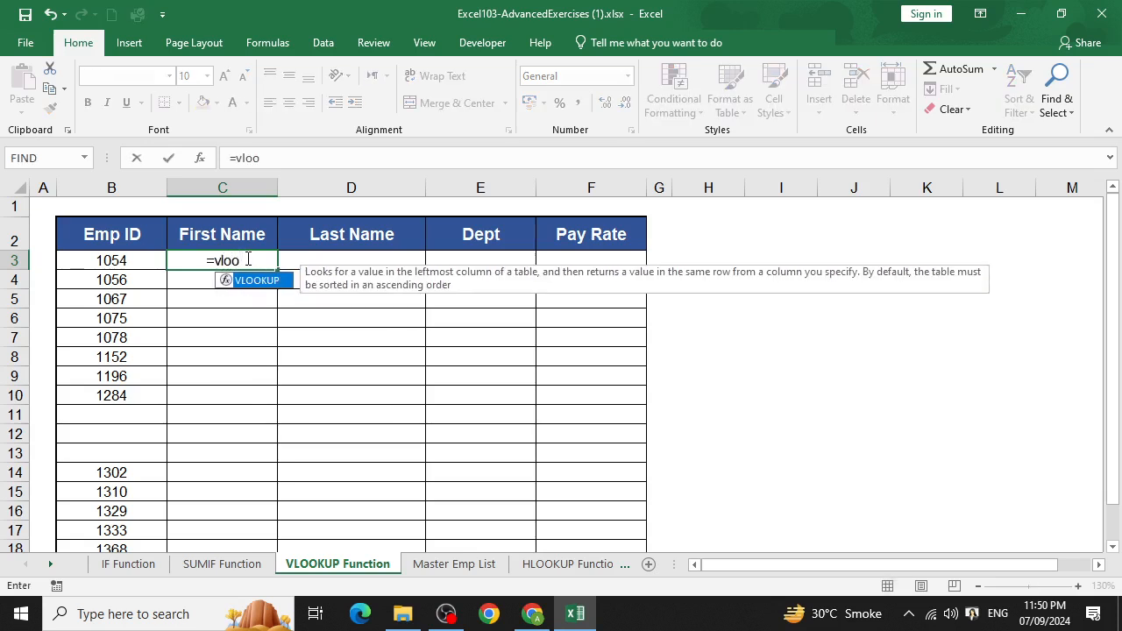
key("Tab")
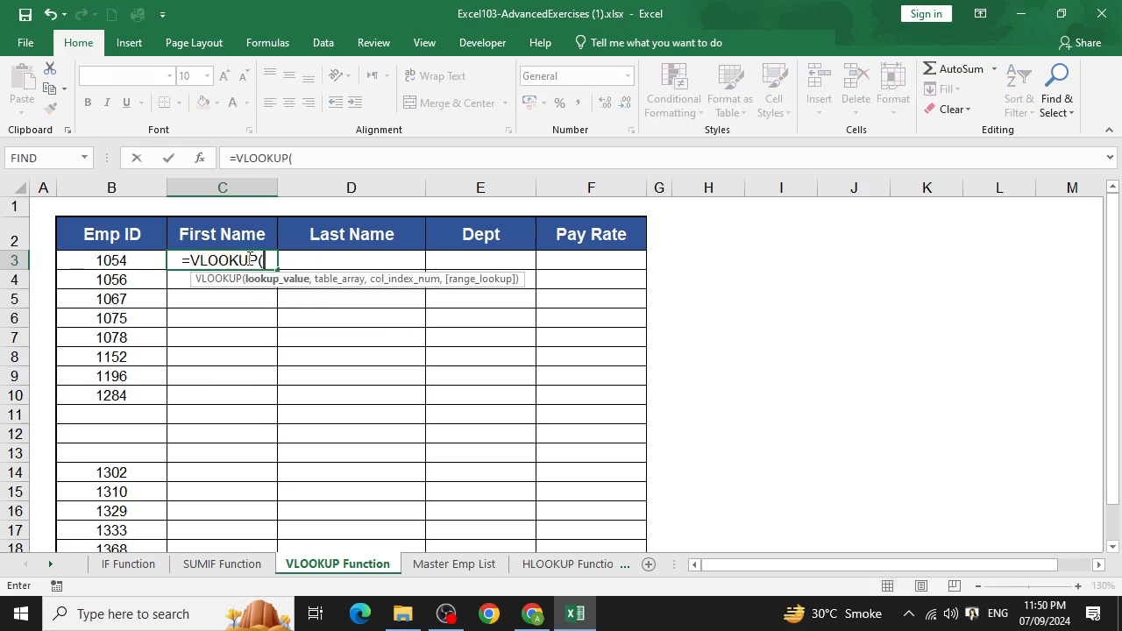
left_click(200, 158)
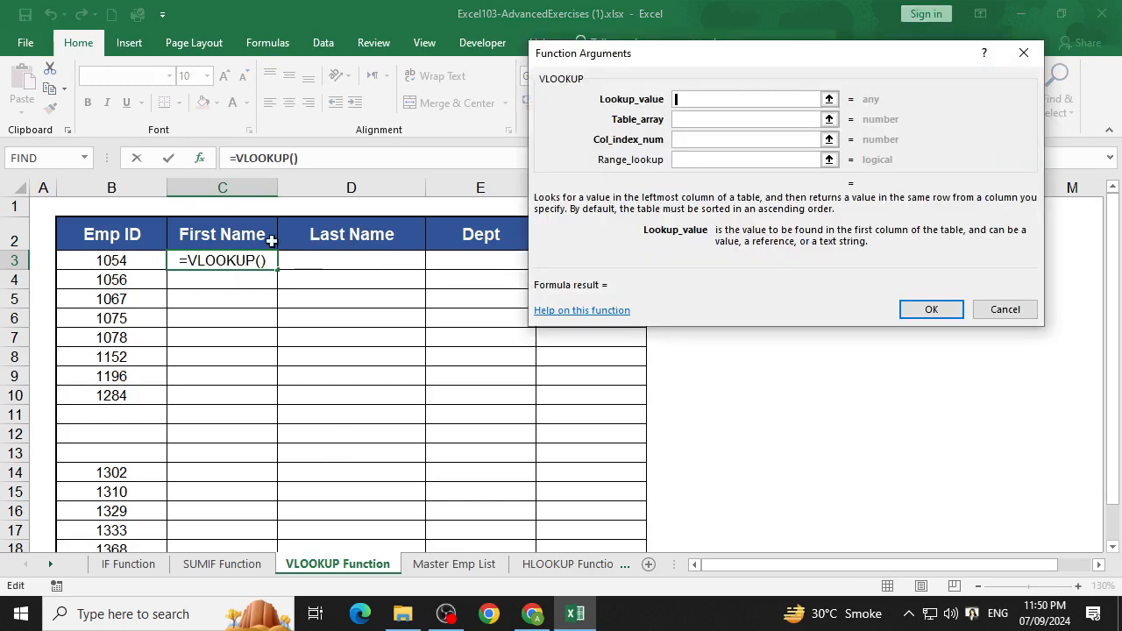
left_click(140, 256)
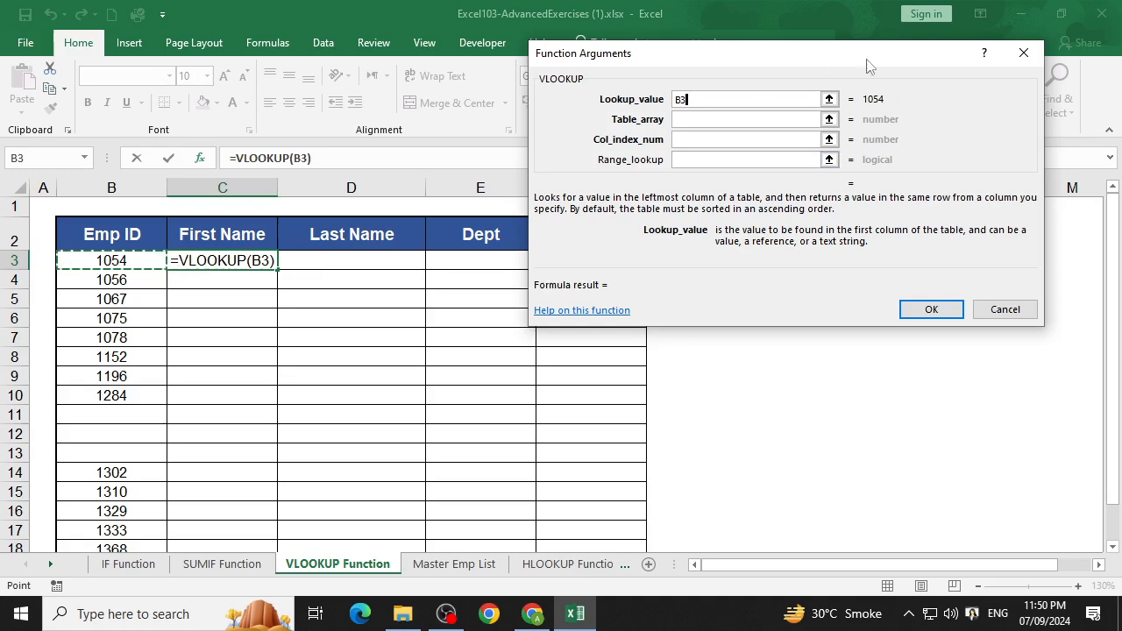
- Set the VLOOKUP table array to the whole Master Emp List table as the absolute range $A$1:$I$38
left_click(736, 118)
left_click(447, 564)
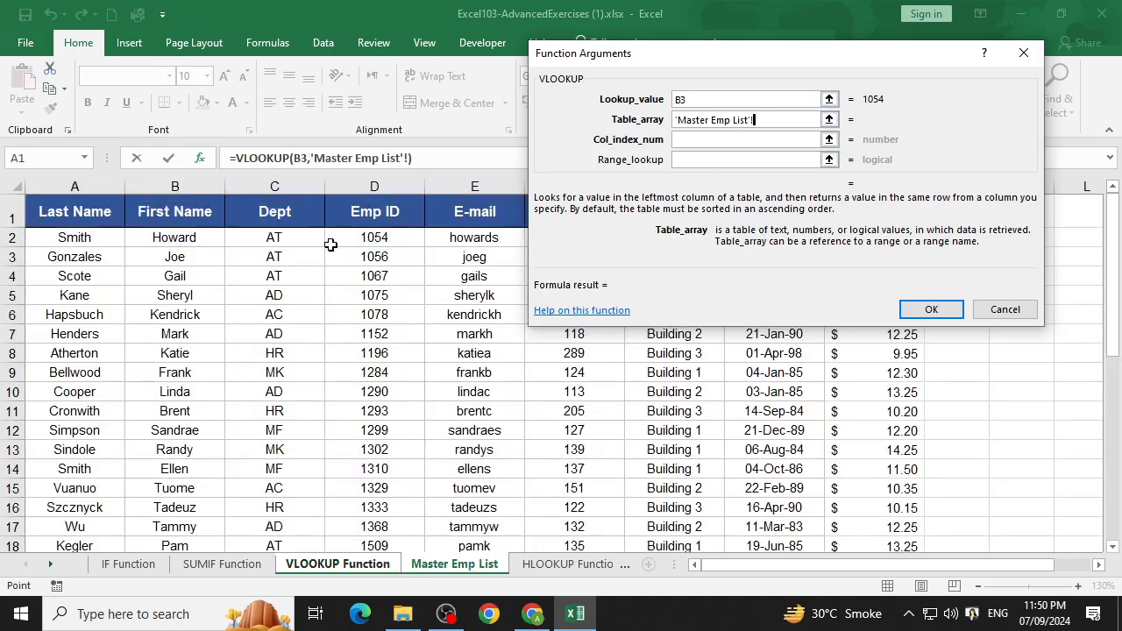
left_click(66, 201)
key("ctrl+shift+Right")
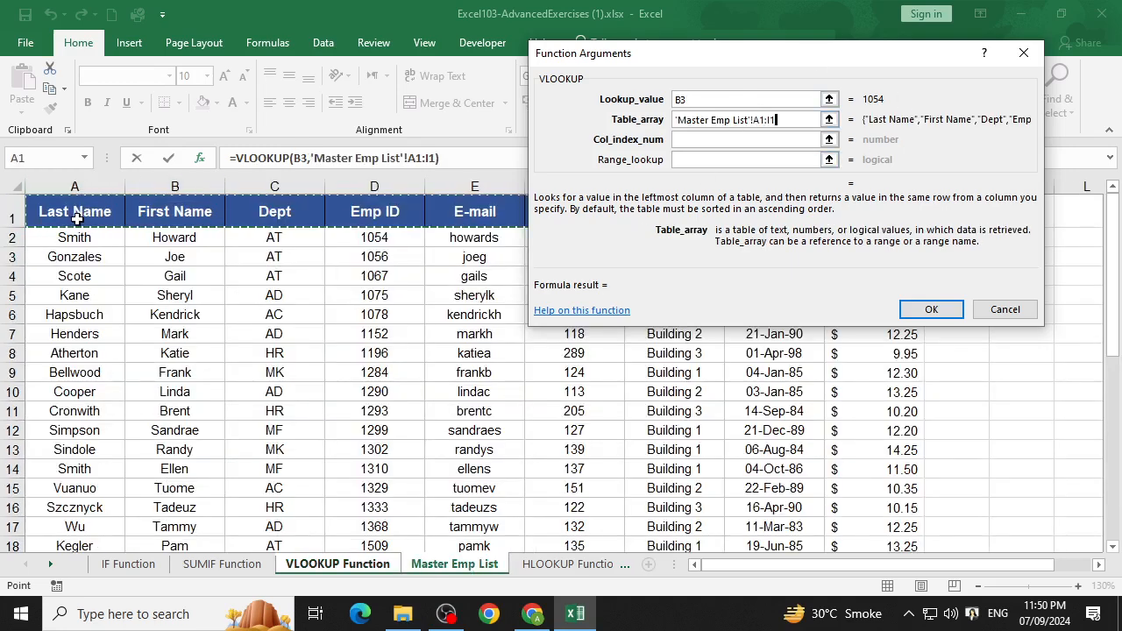
key("ctrl+shift+Down")
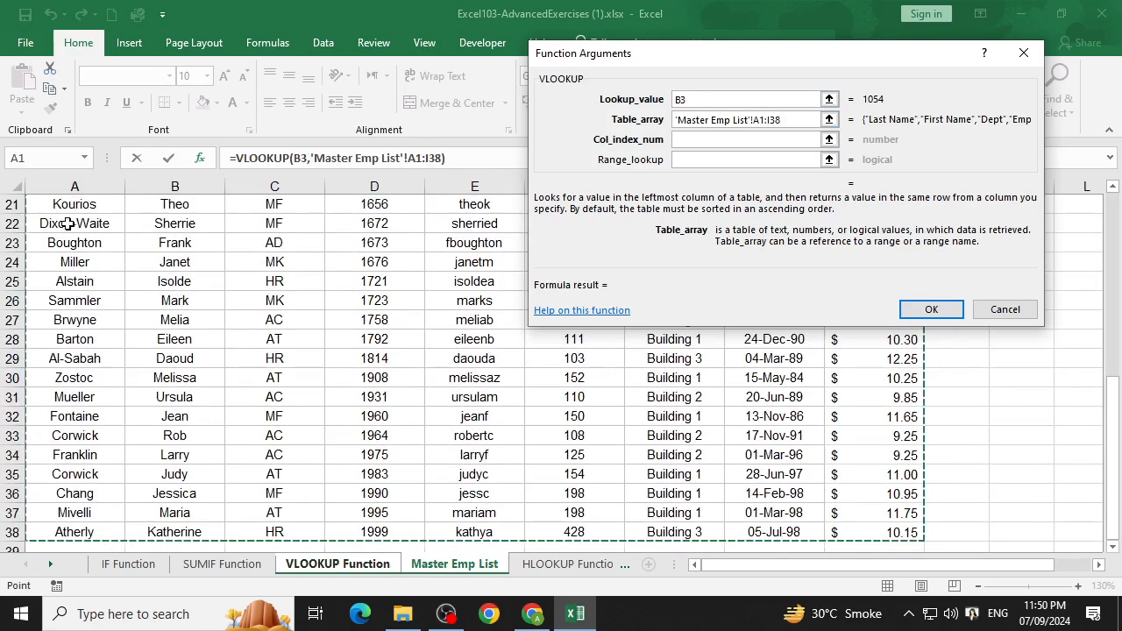
key("F4")
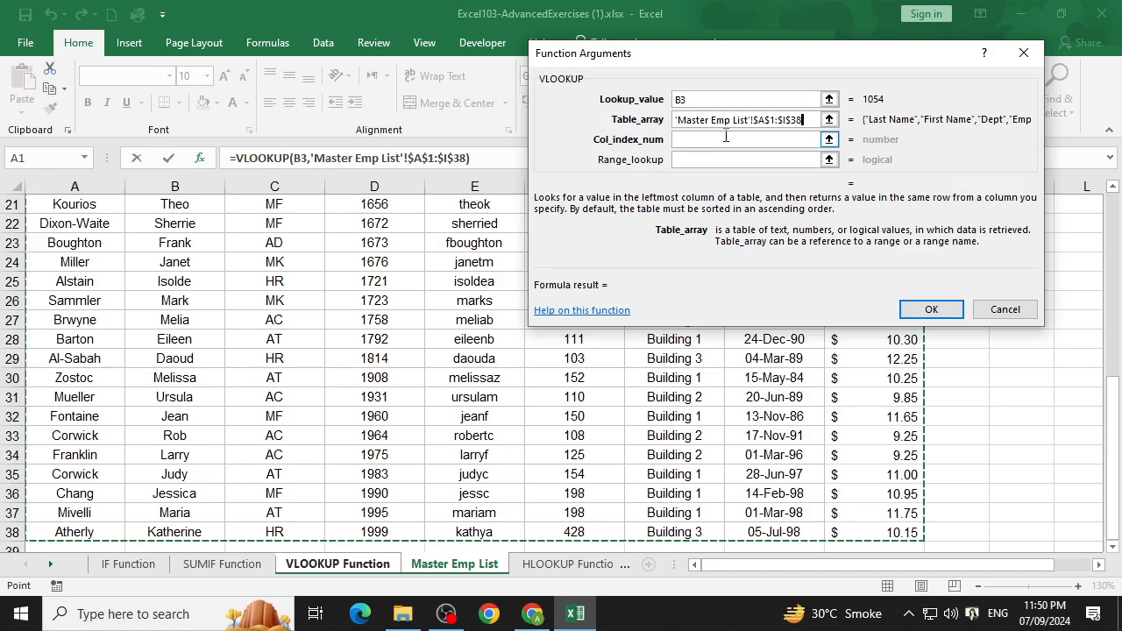
- Check the rearranged column order in the Master Emp List, and set the VLOOKUP column index to 5
left_click(704, 138)
left_click(450, 569)
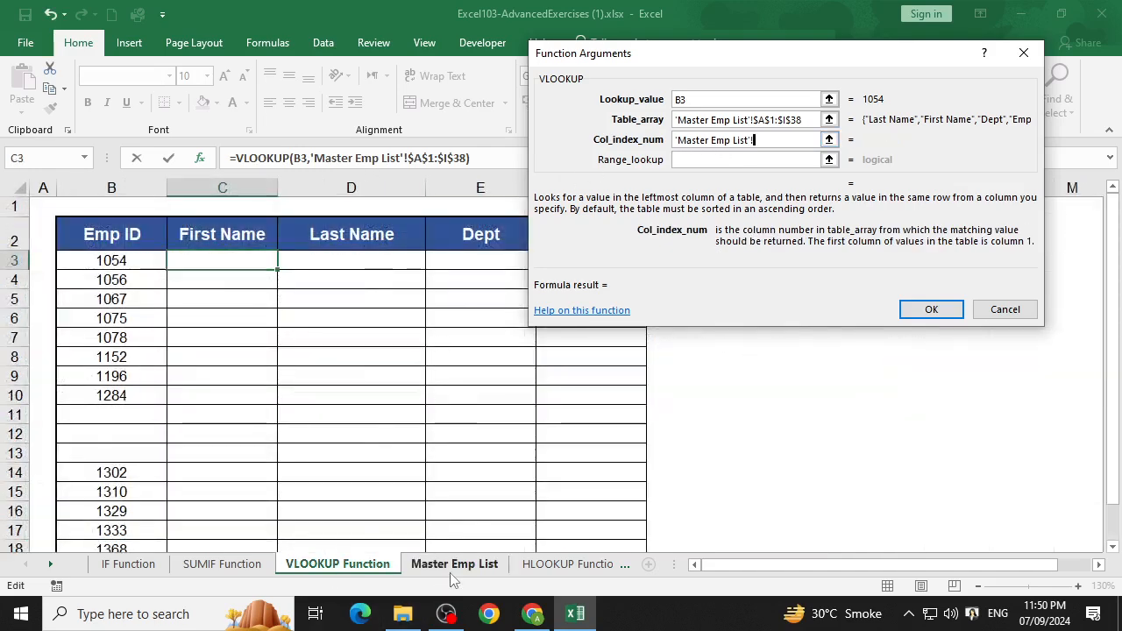
scroll(371, 439, "up", 7)
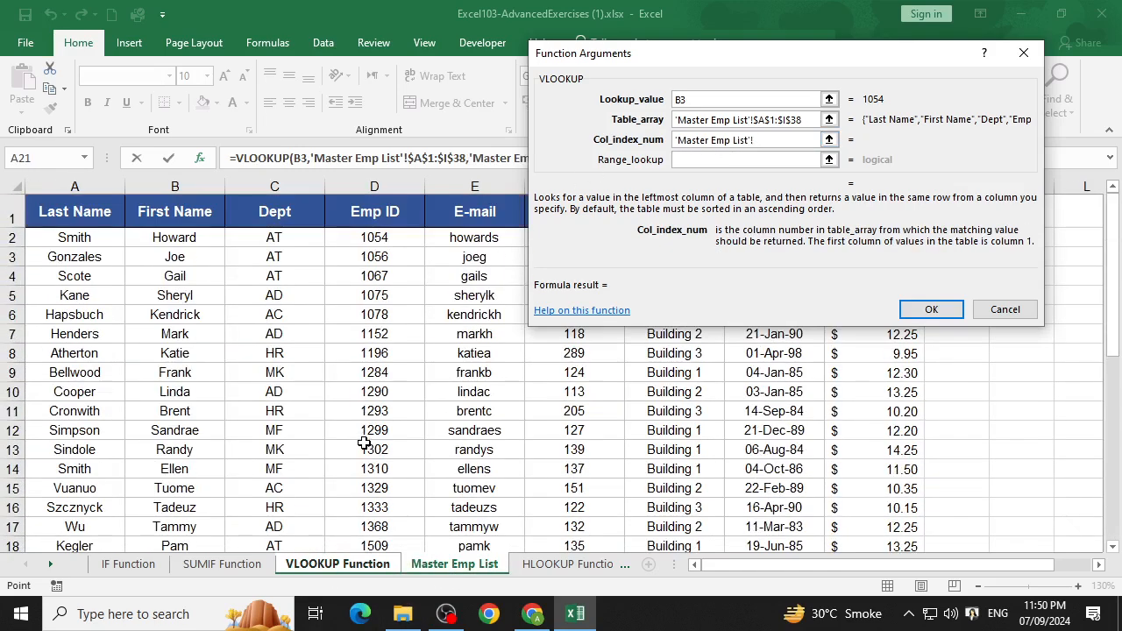
left_click(247, 561)
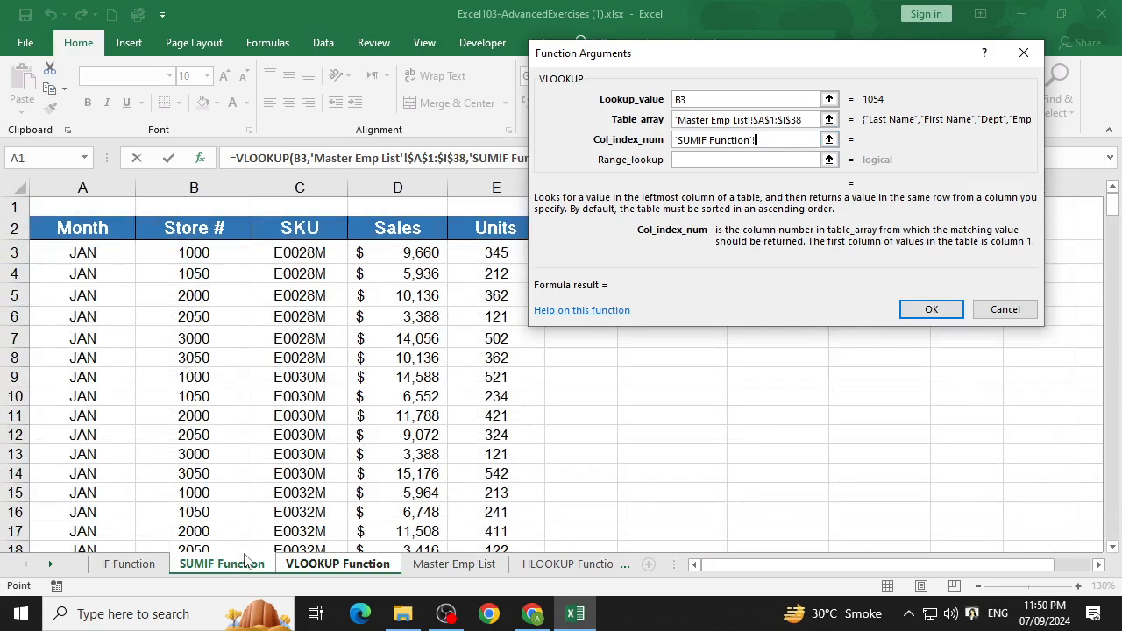
left_click(338, 564)
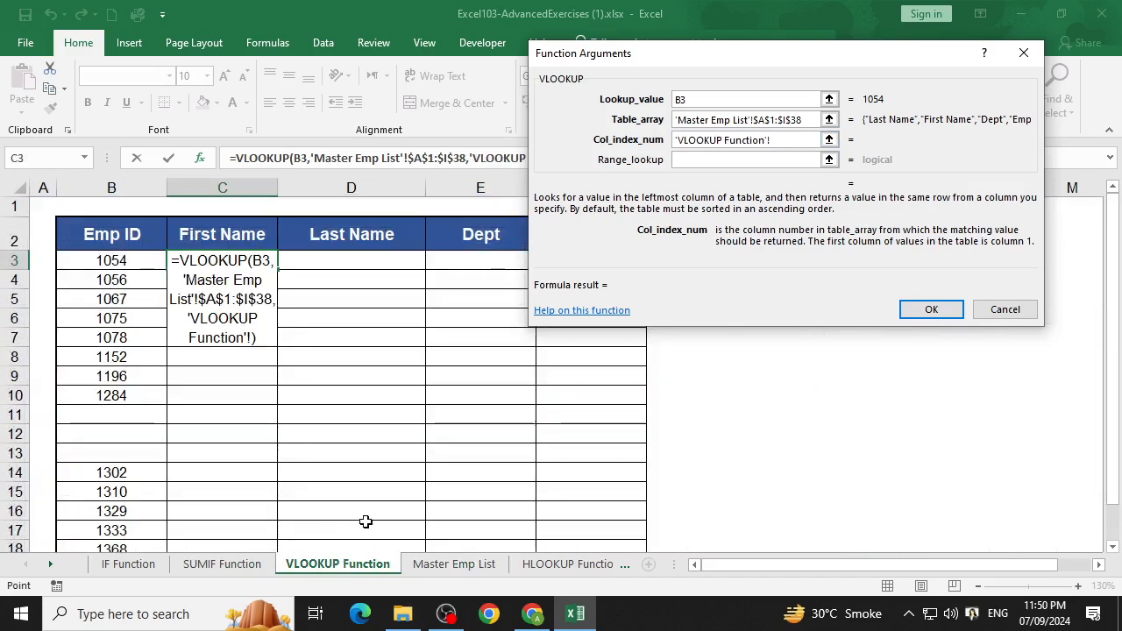
left_click(434, 566)
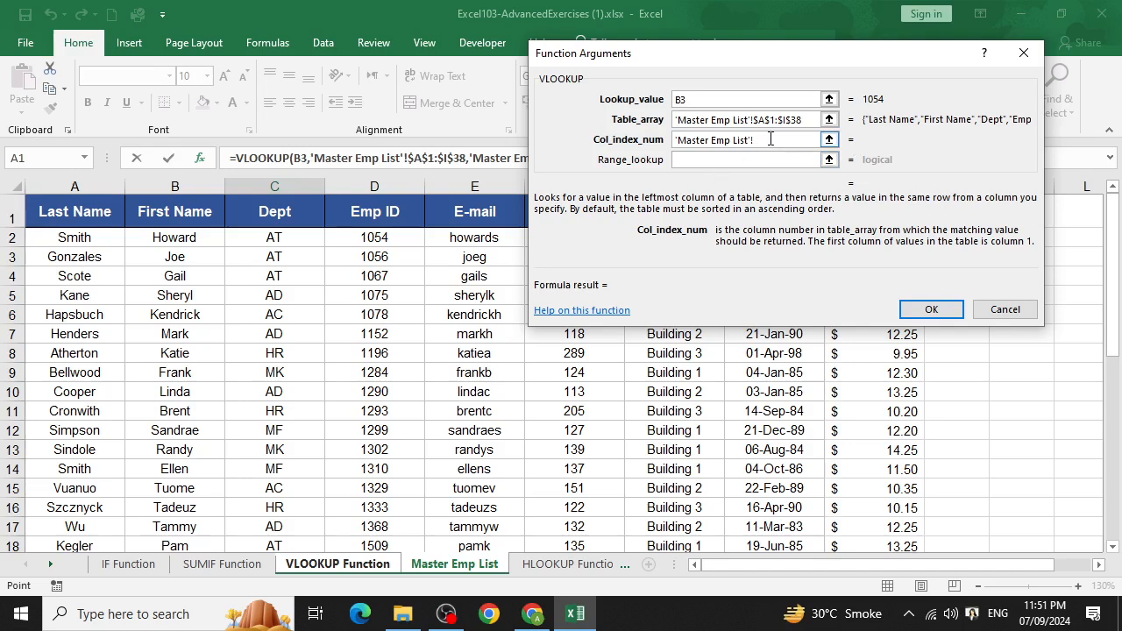
left_click_drag(776, 140, 675, 140)
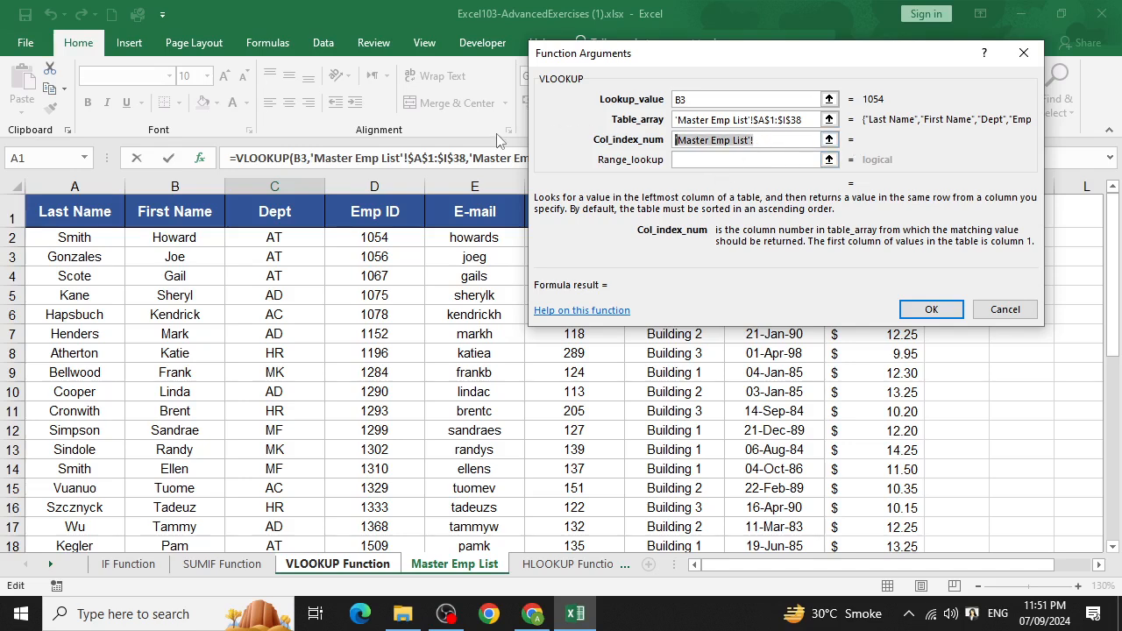
key("BackSpace")
type("5")
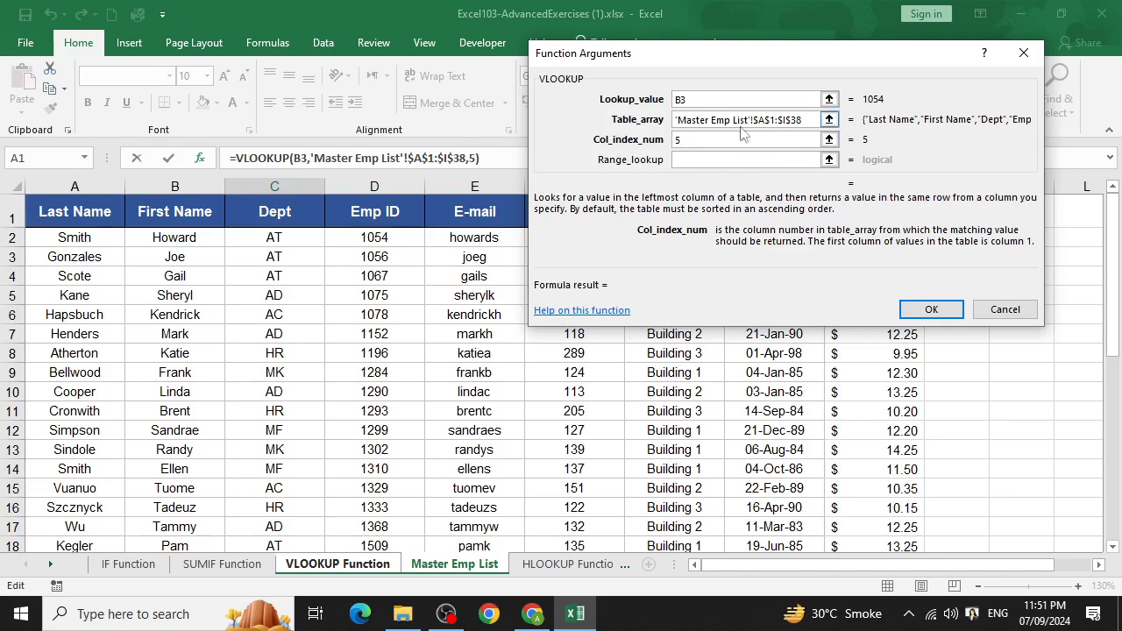
- Set the range lookup to false for an exact match and complete the C3 formula
left_click(716, 158)
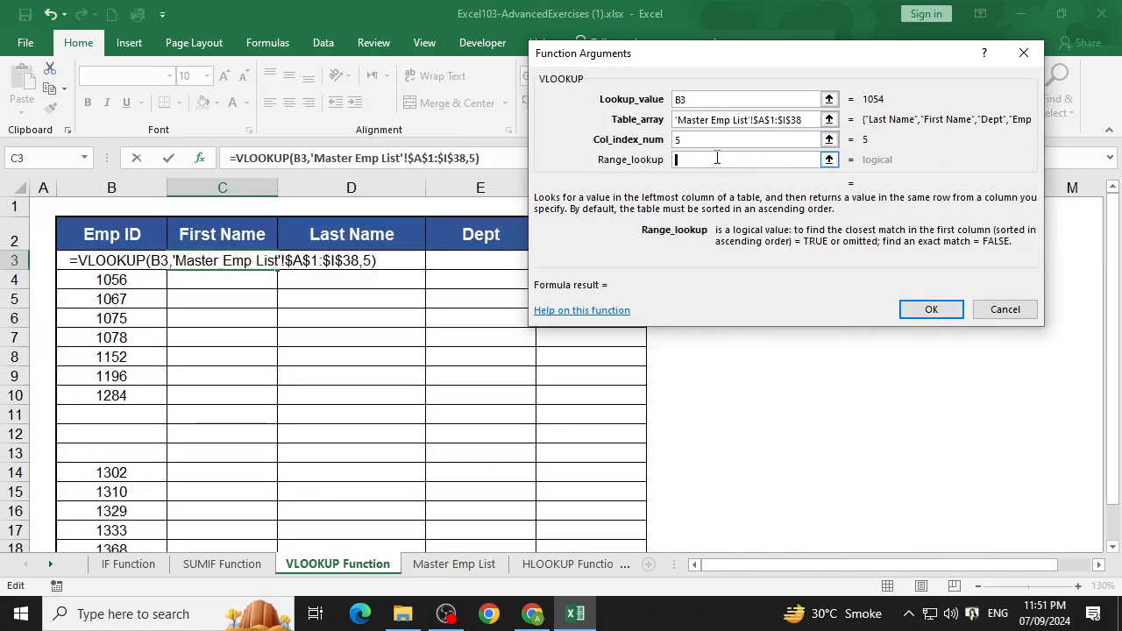
type("false")
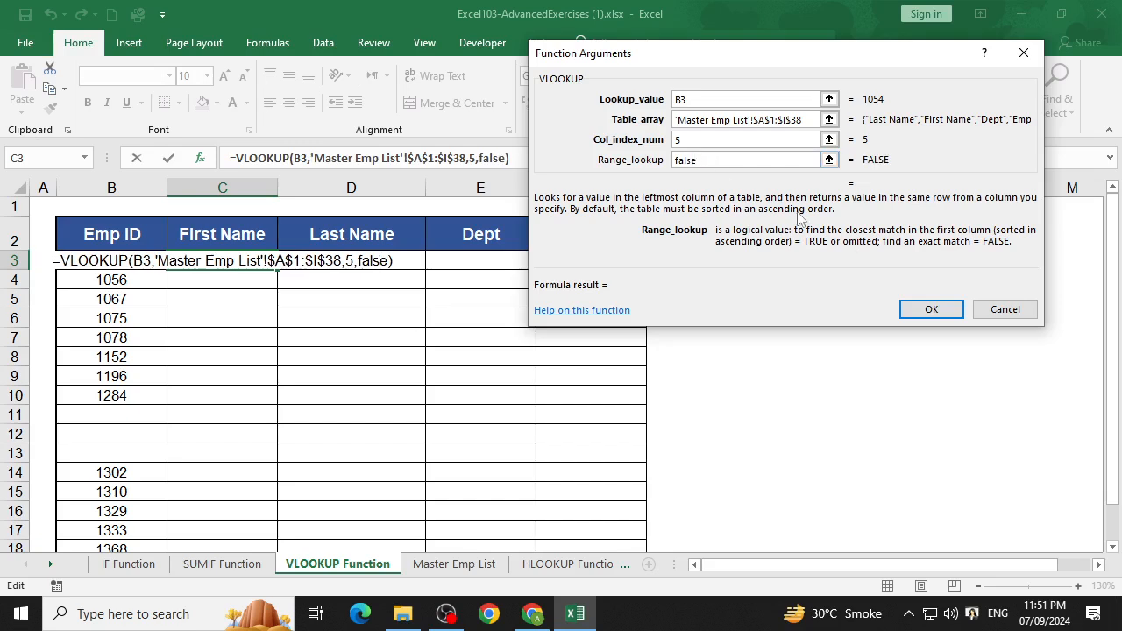
left_click(931, 316)
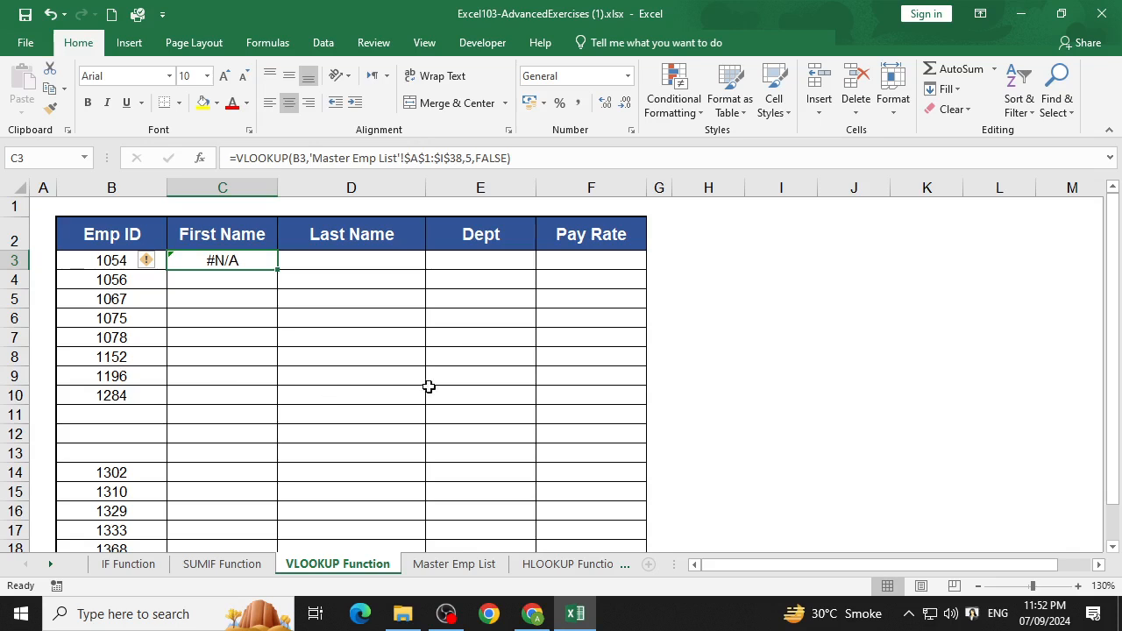
- Clear the existing Warehouse 1 Inventory formula in B5 of the HLOOKUP Function sheet
left_click(569, 564)
left_click(530, 369)
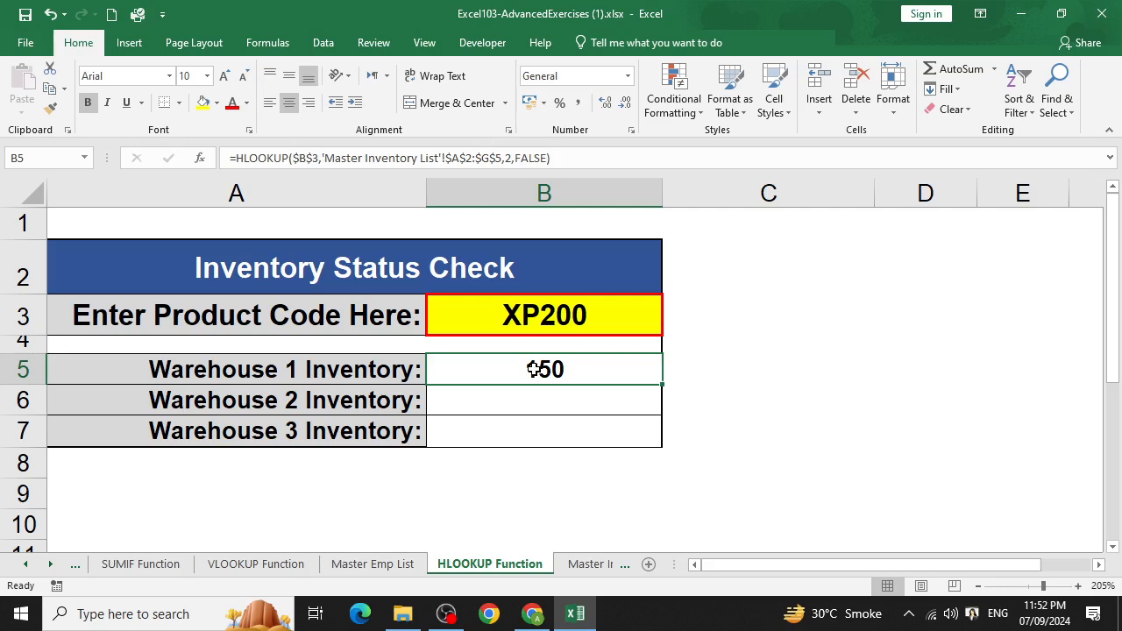
key("Delete")
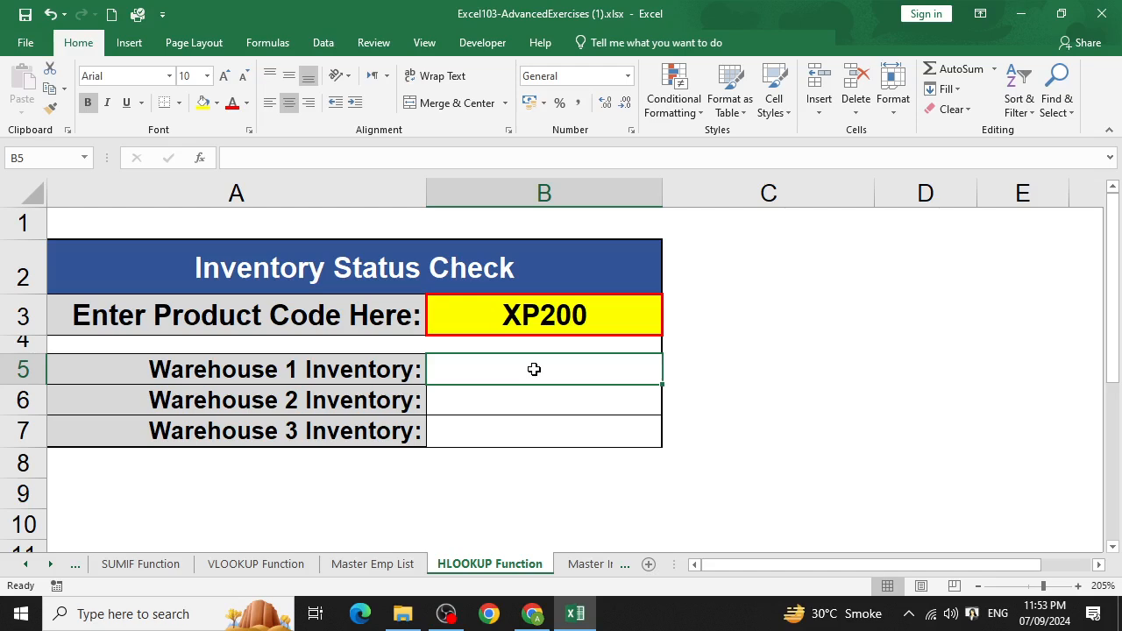
- Start an HLOOKUP in B5 with the product code cell $B$3 as the absolute lookup value
type("=h")
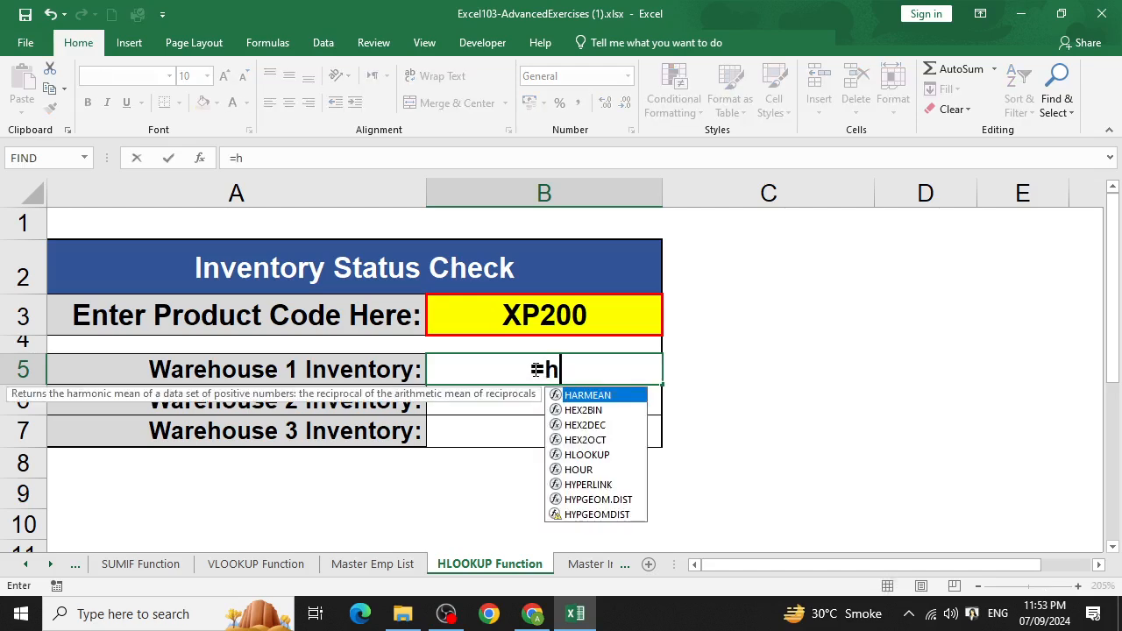
type("loo")
key("Tab")
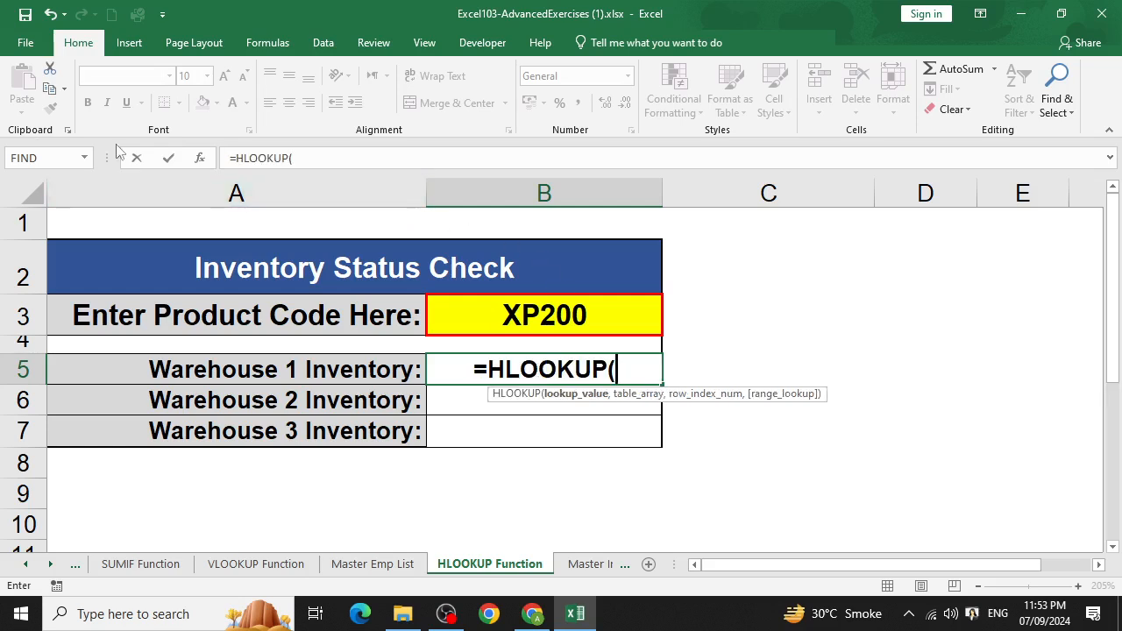
left_click(198, 159)
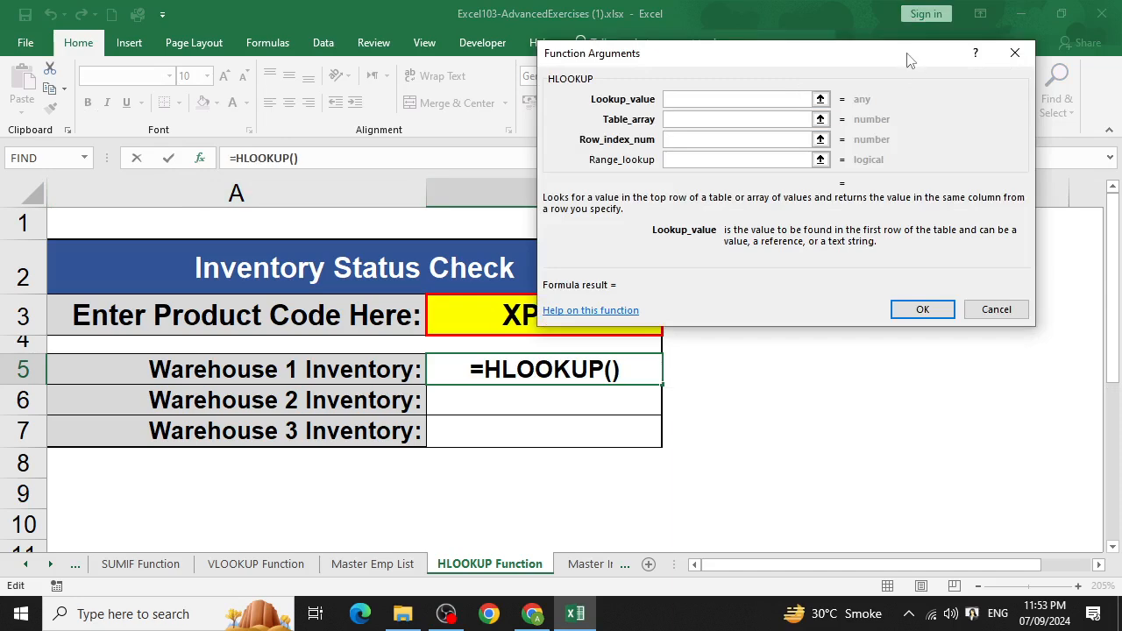
left_click_drag(758, 81, 835, 10)
left_click(608, 320)
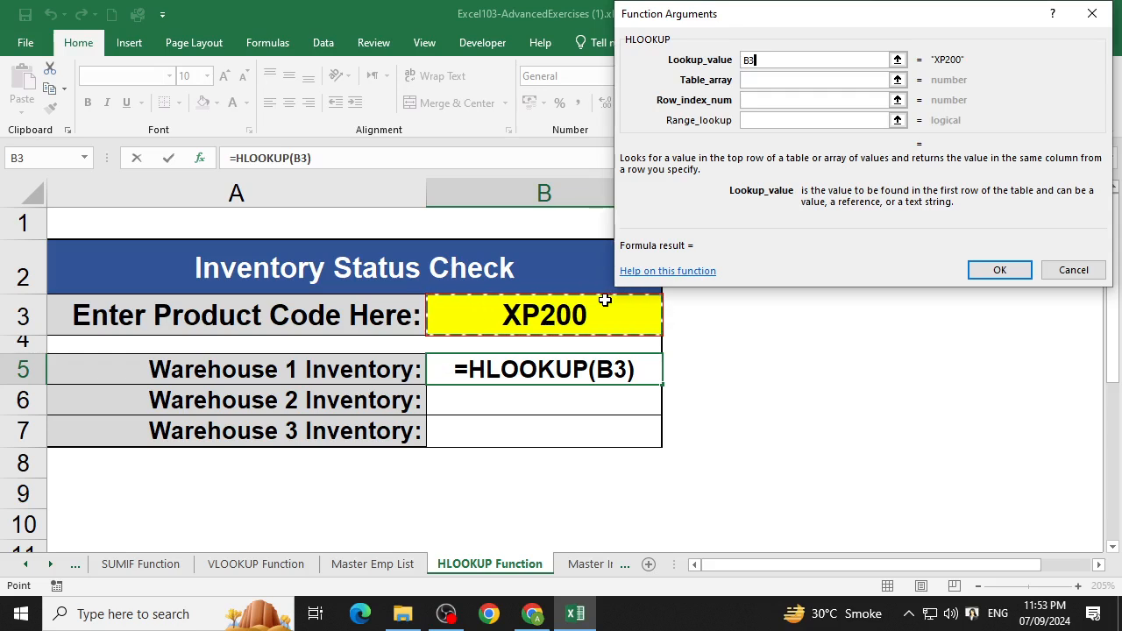
key("F4")
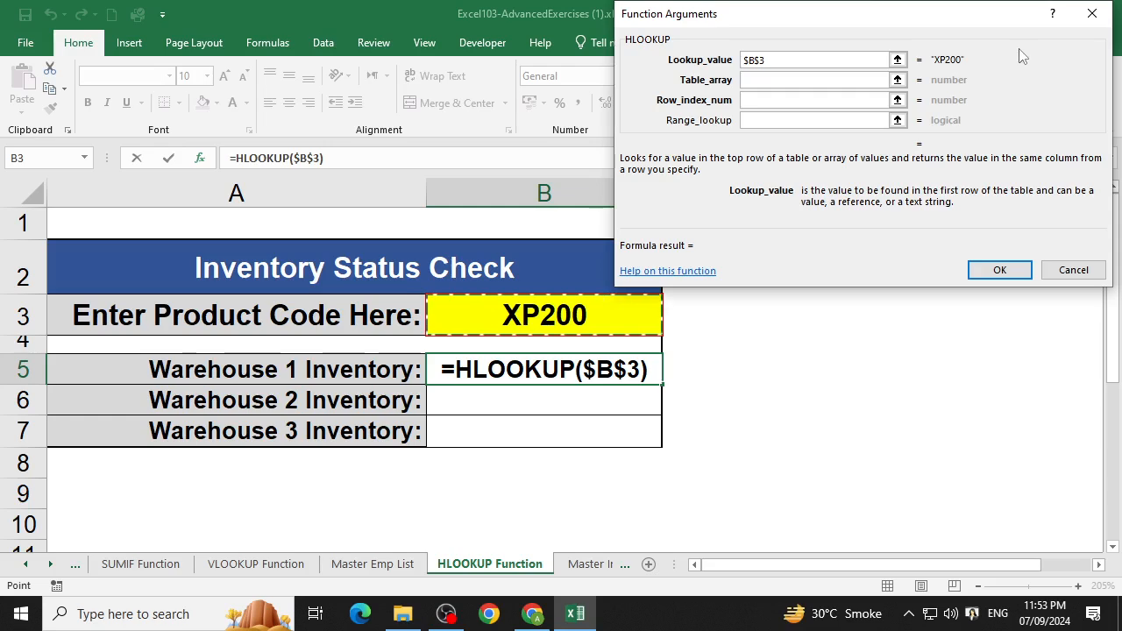
- Set the HLOOKUP table array to A2:G5 on the Master Inventory List sheet
left_click(849, 81)
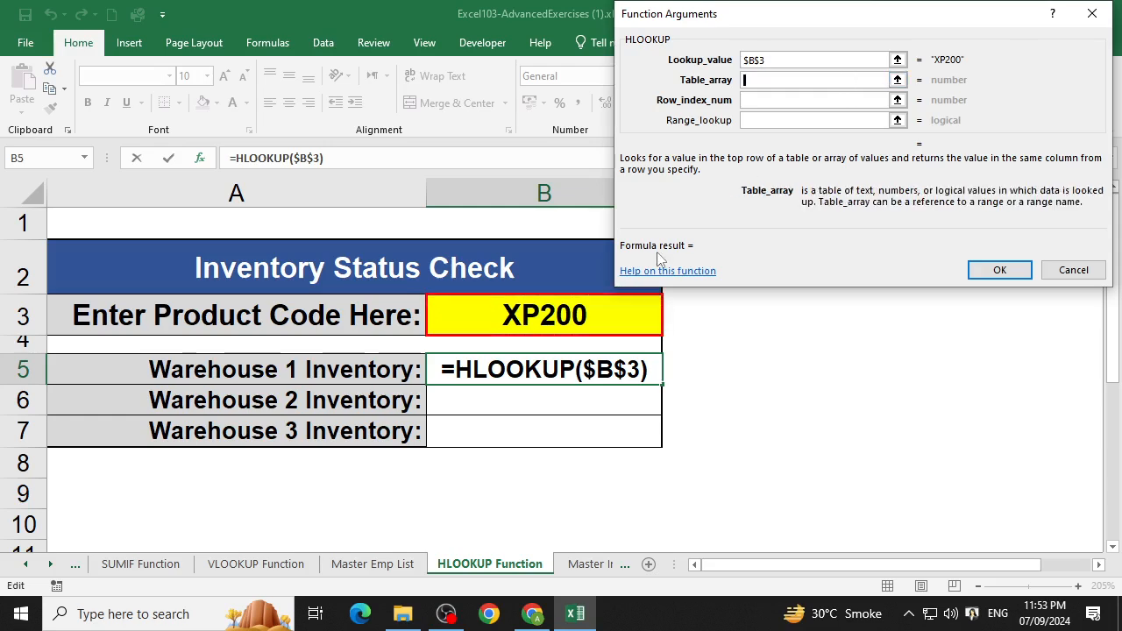
left_click(597, 564)
left_click_drag(92, 256, 838, 347)
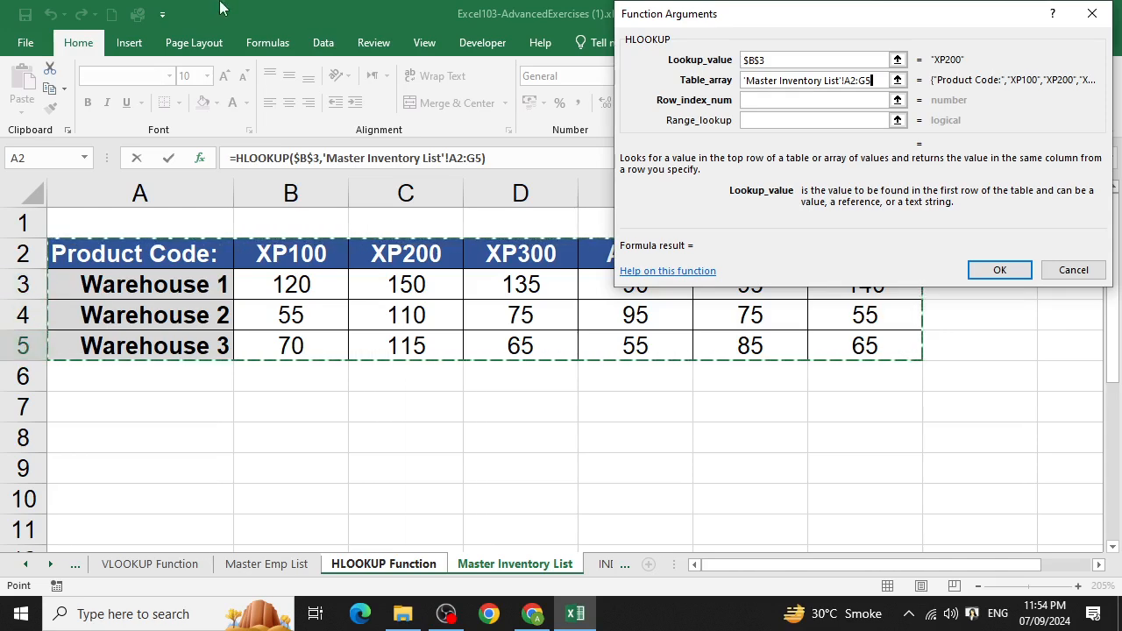
left_click(824, 102)
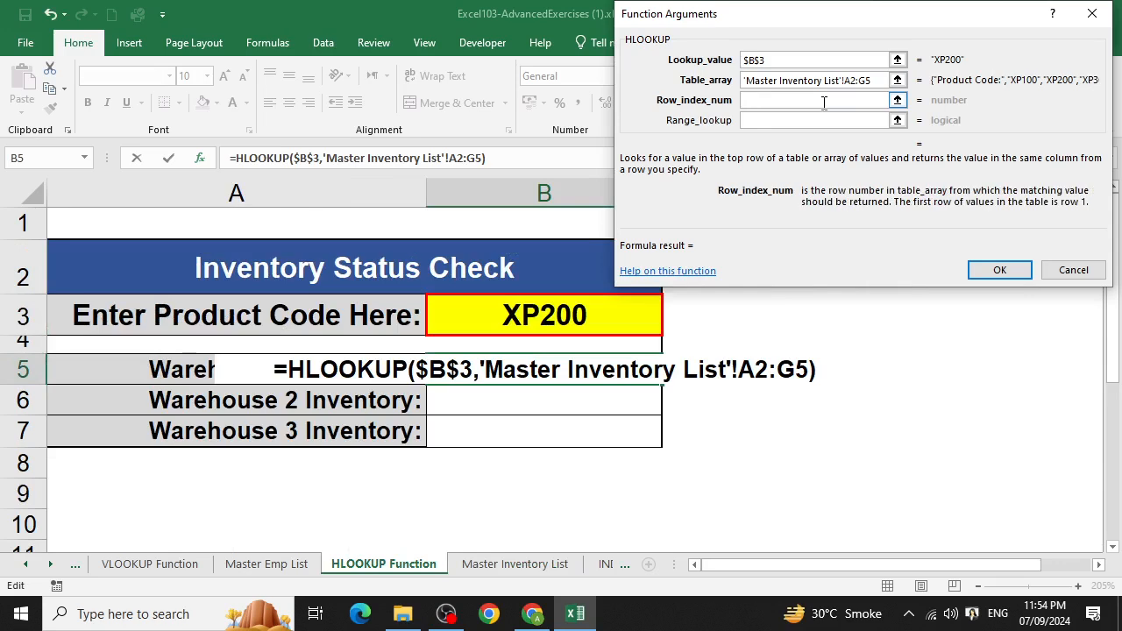
- Set the row index to 2 and the range lookup to false, completing the HLOOKUP formula in B5
type("2")
left_click(777, 120)
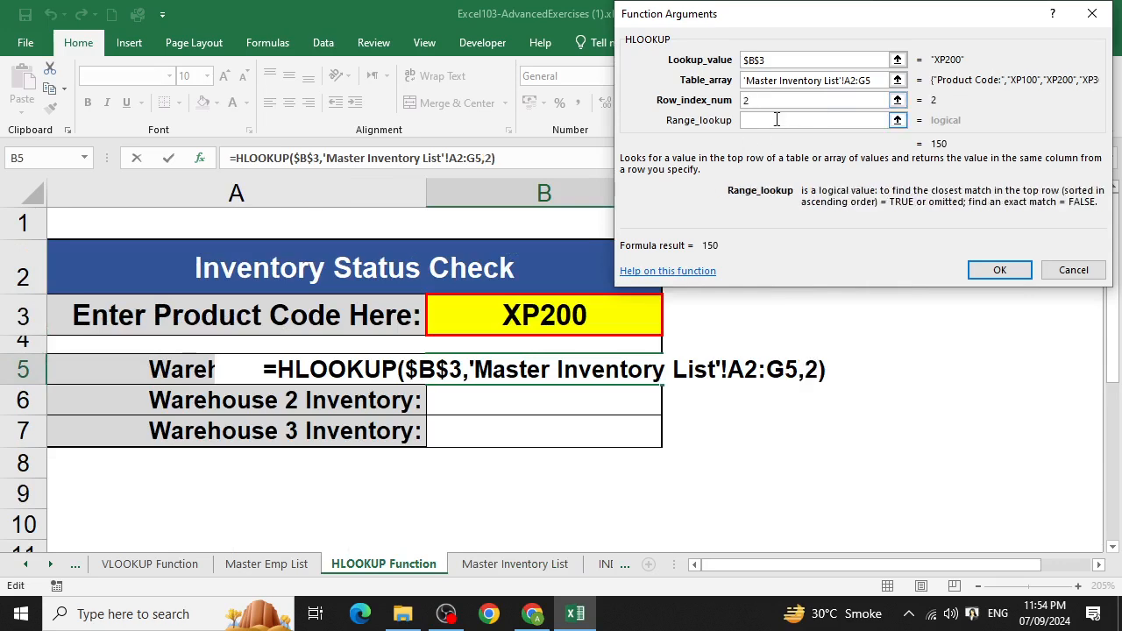
type("false")
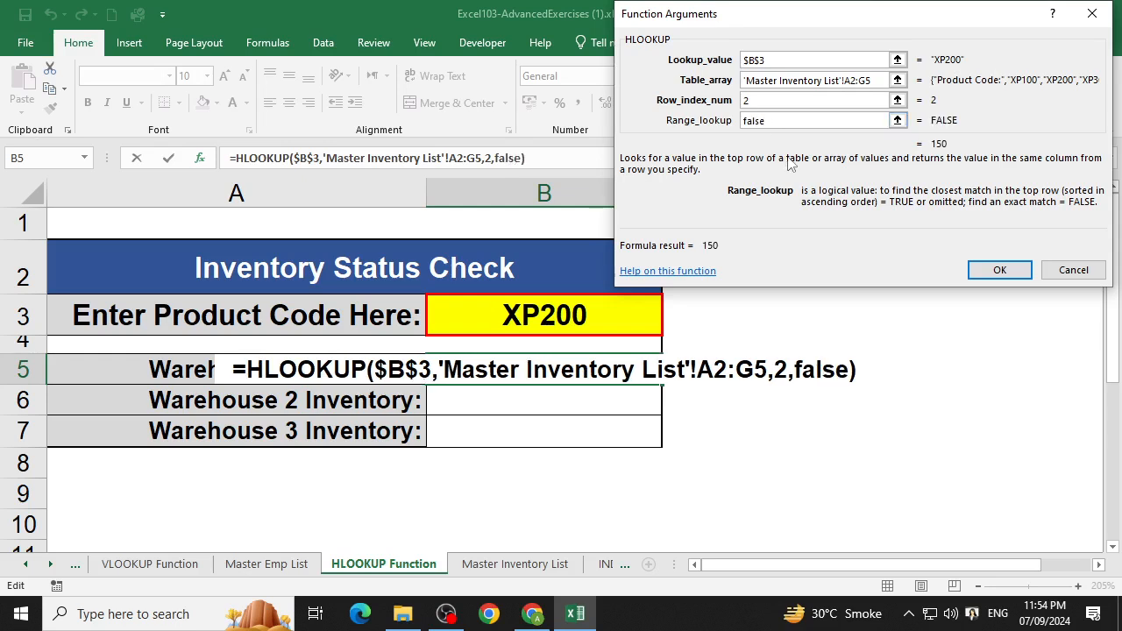
left_click(1004, 269)
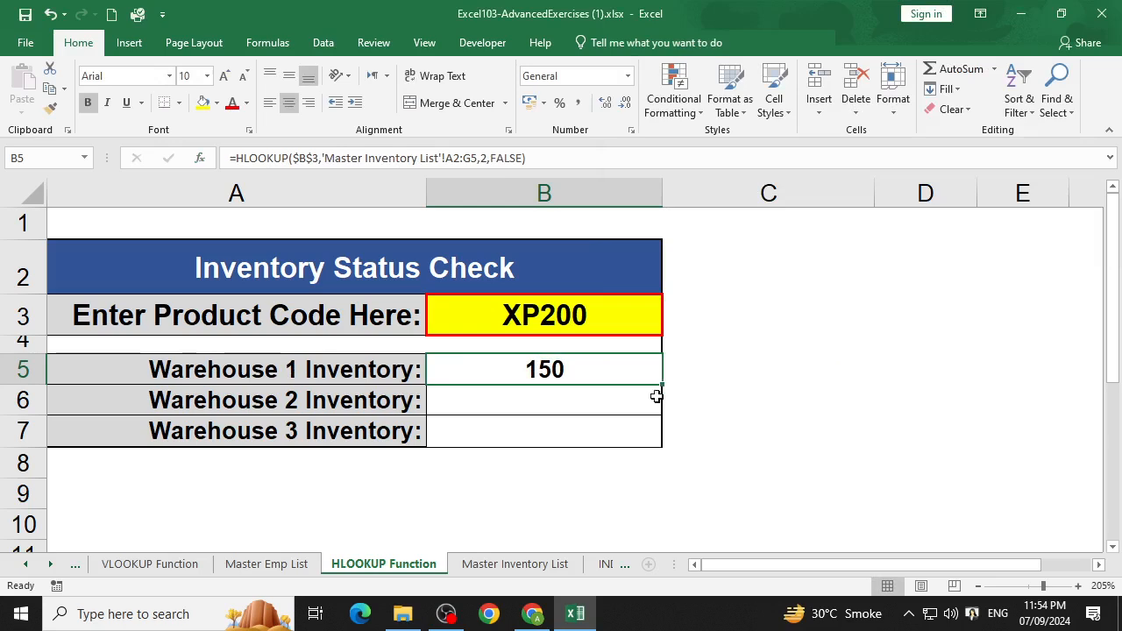
- Copy the B5 formula down to B7 and change the row index in B6's HLOOKUP to 3
left_click_drag(662, 384, 656, 442)
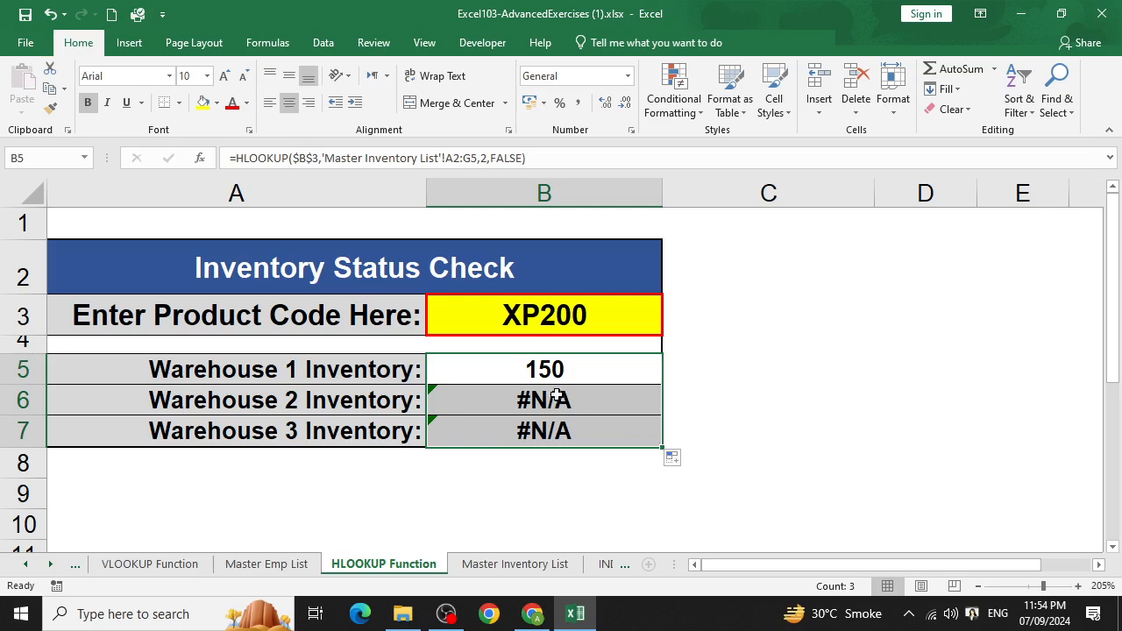
double_click(616, 401)
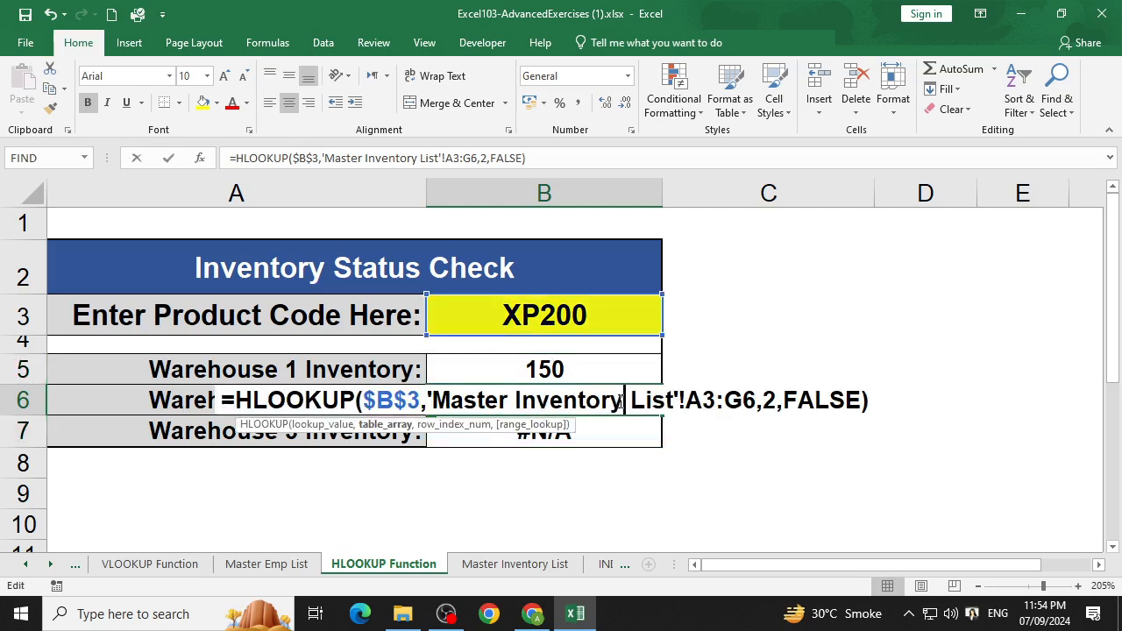
left_click(775, 400)
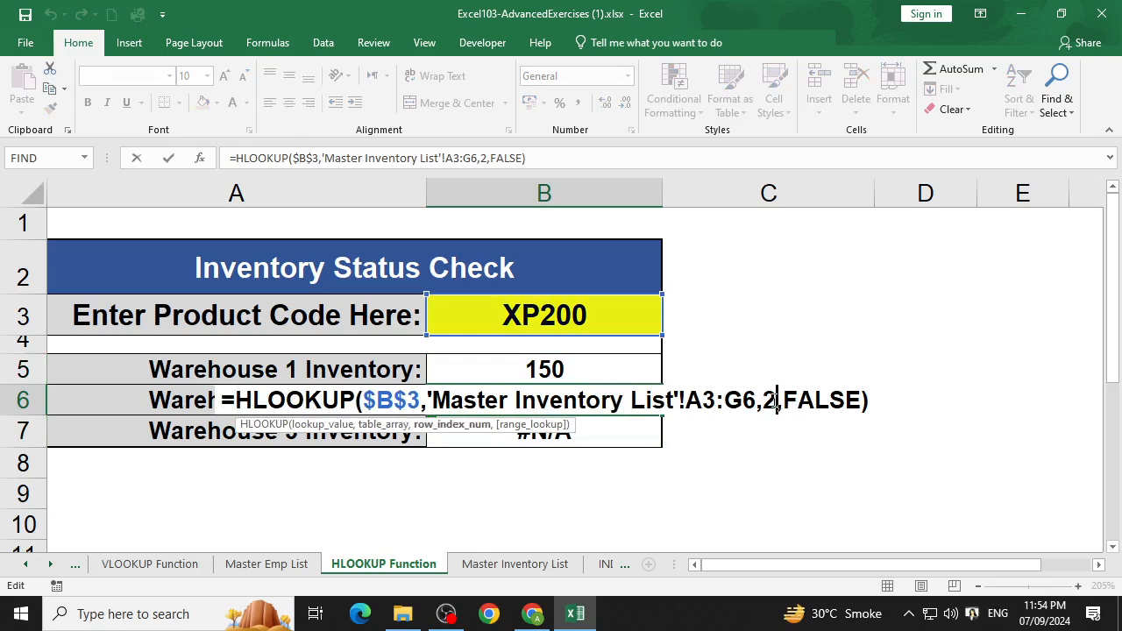
key("BackSpace")
type("3")
key("Return")
double_click(606, 404)
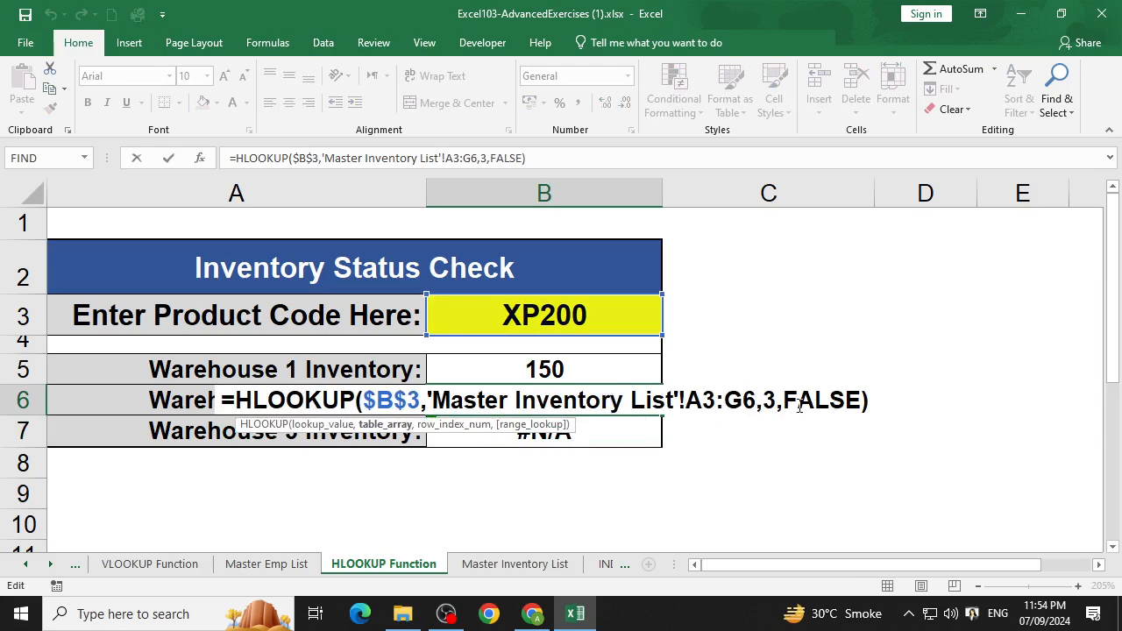
key("Escape")
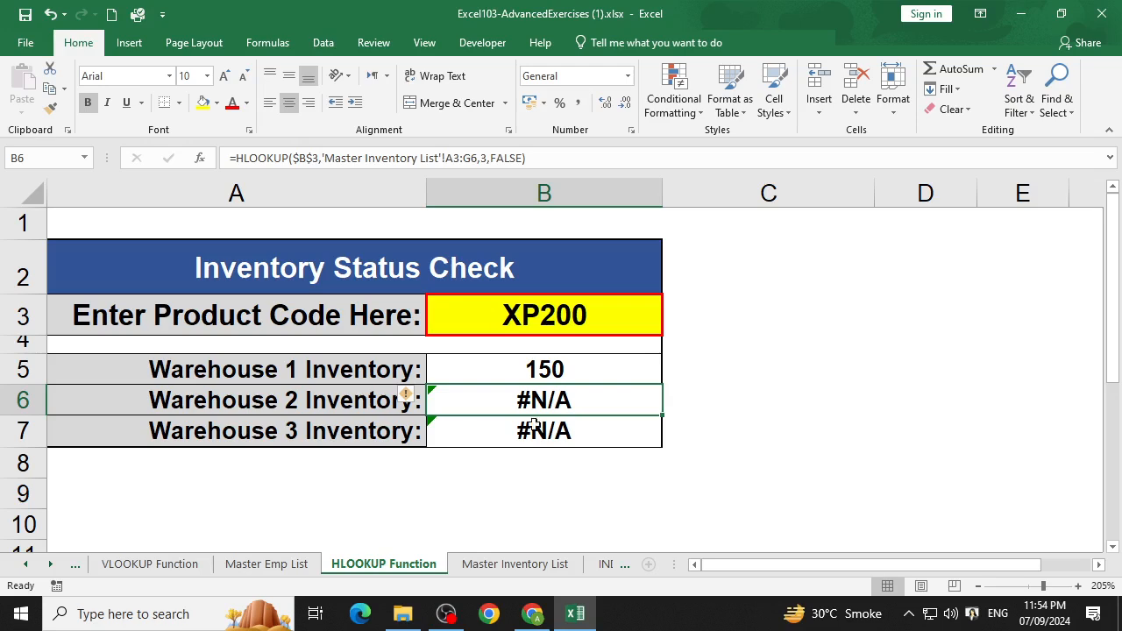
- Examine the product code table in A2:G5 on the Master Inventory List sheet and return to the HLOOKUP Function sheet
left_click(500, 564)
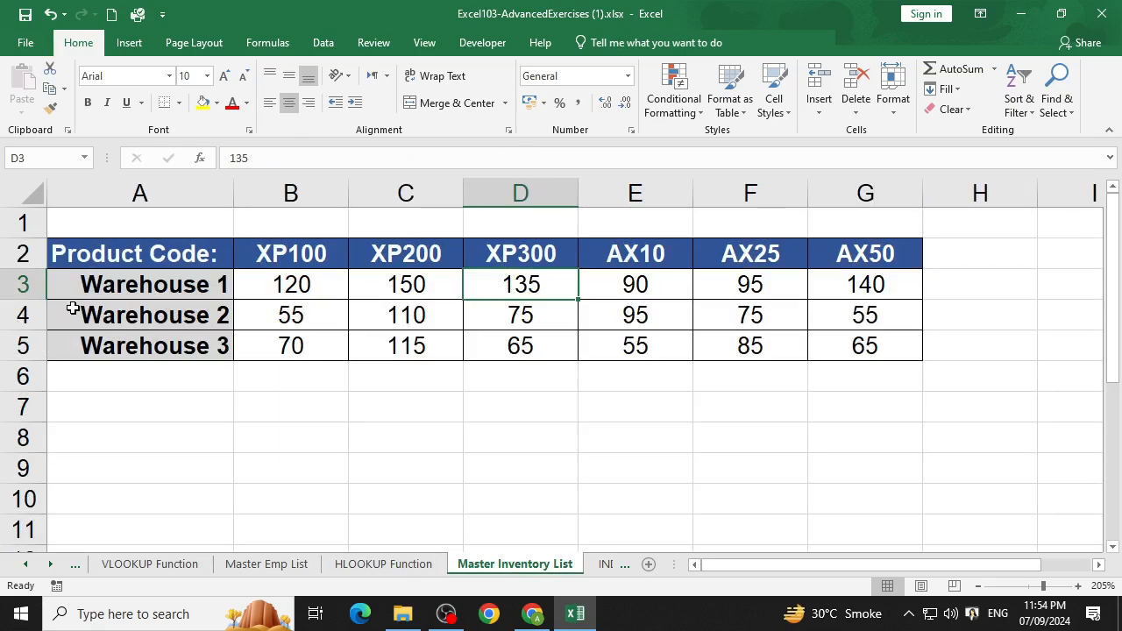
left_click_drag(90, 259, 894, 343)
left_click(379, 566)
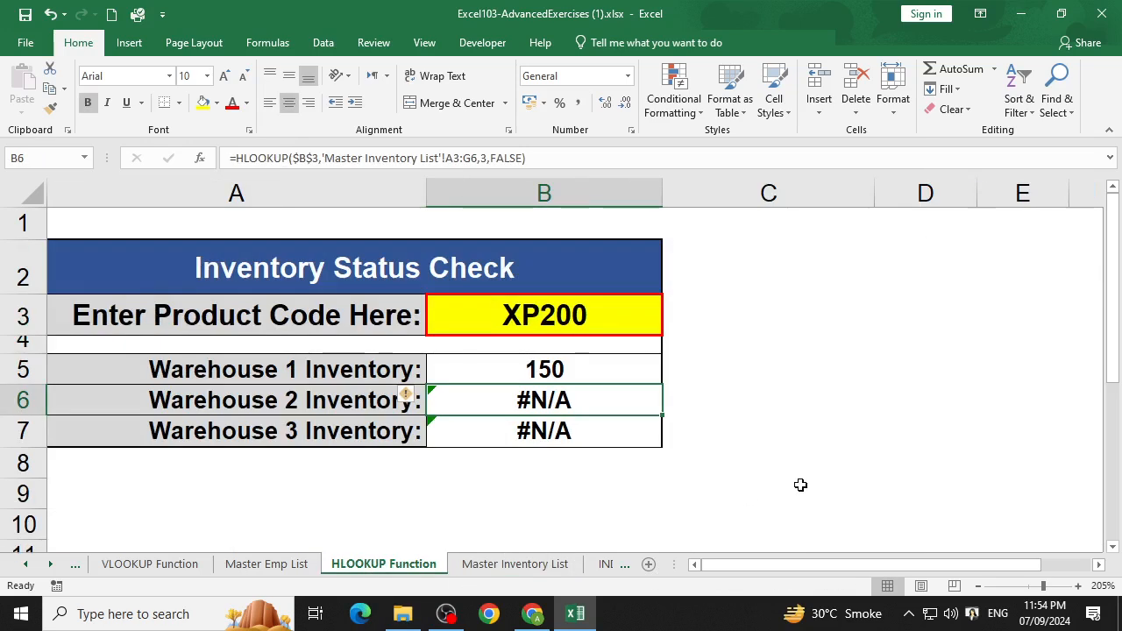
- Set the row index in the Warehouse 2 Inventory formula in B6 back to 2
double_click(593, 400)
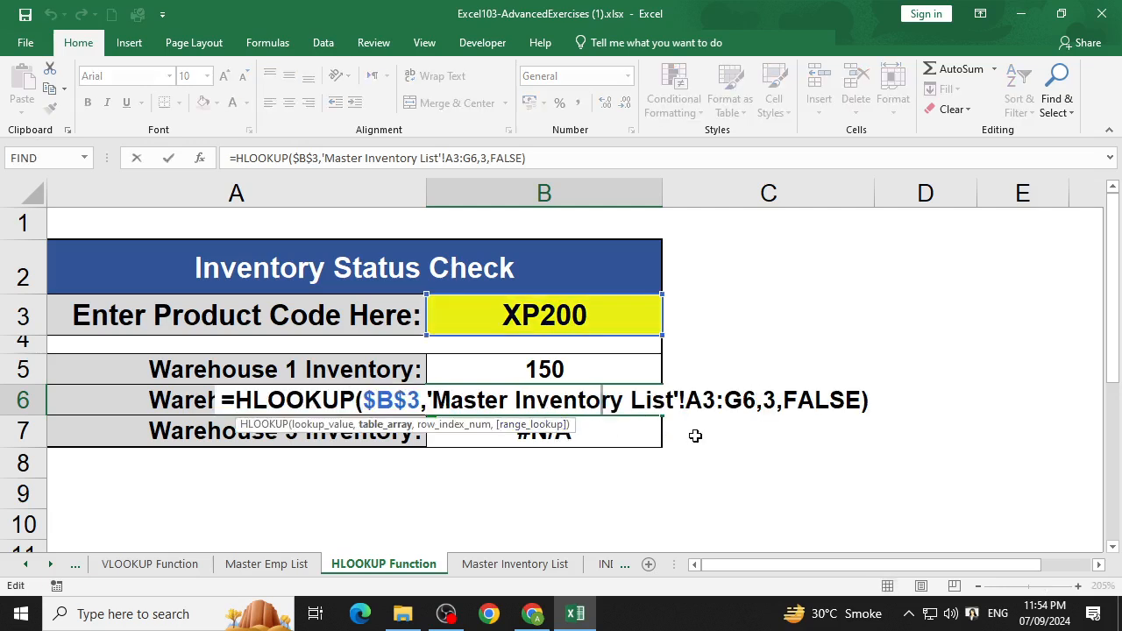
left_click(781, 400)
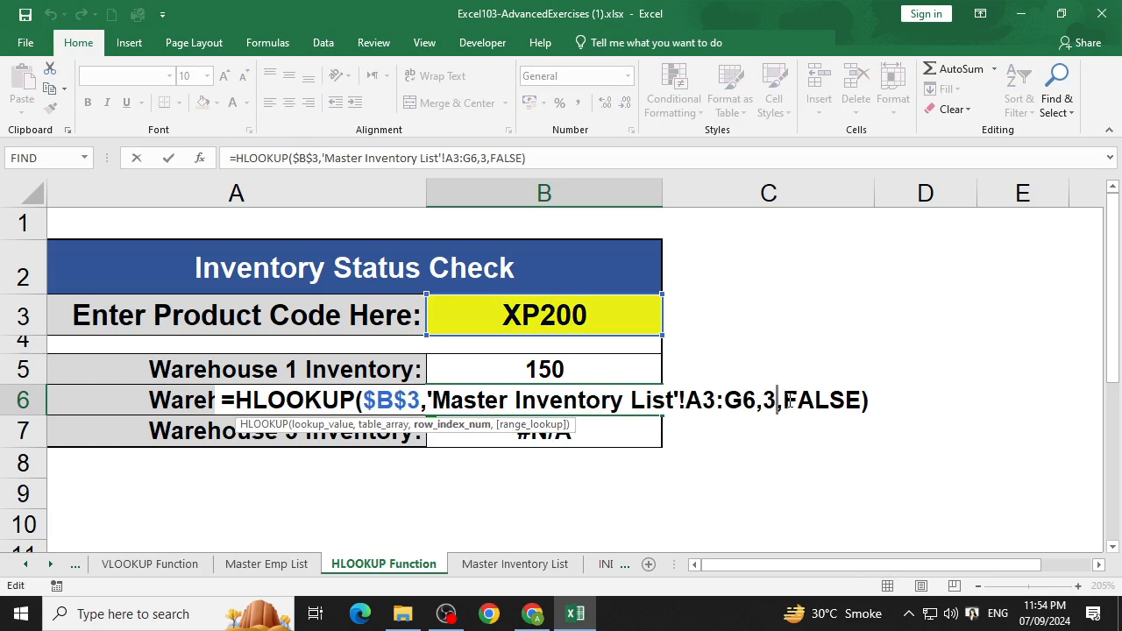
key("BackSpace")
type("2")
key("Return")
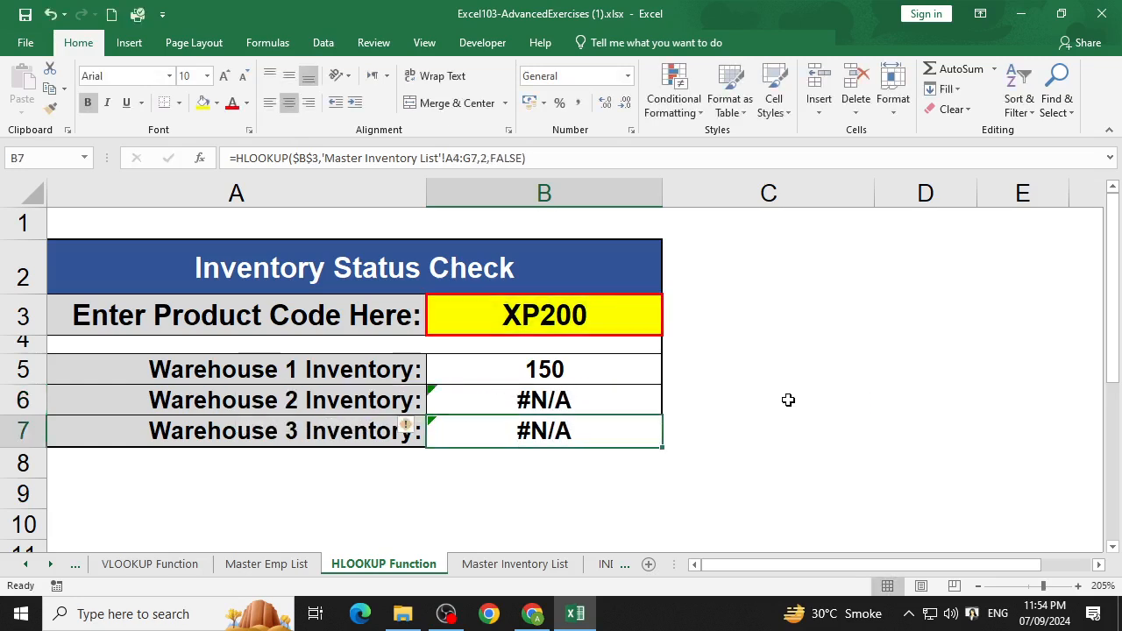
- Clear the copied formulas from the Warehouse 2 and Warehouse 3 Inventory cells B6:B7
left_click(608, 410)
left_click_drag(608, 417, 605, 429)
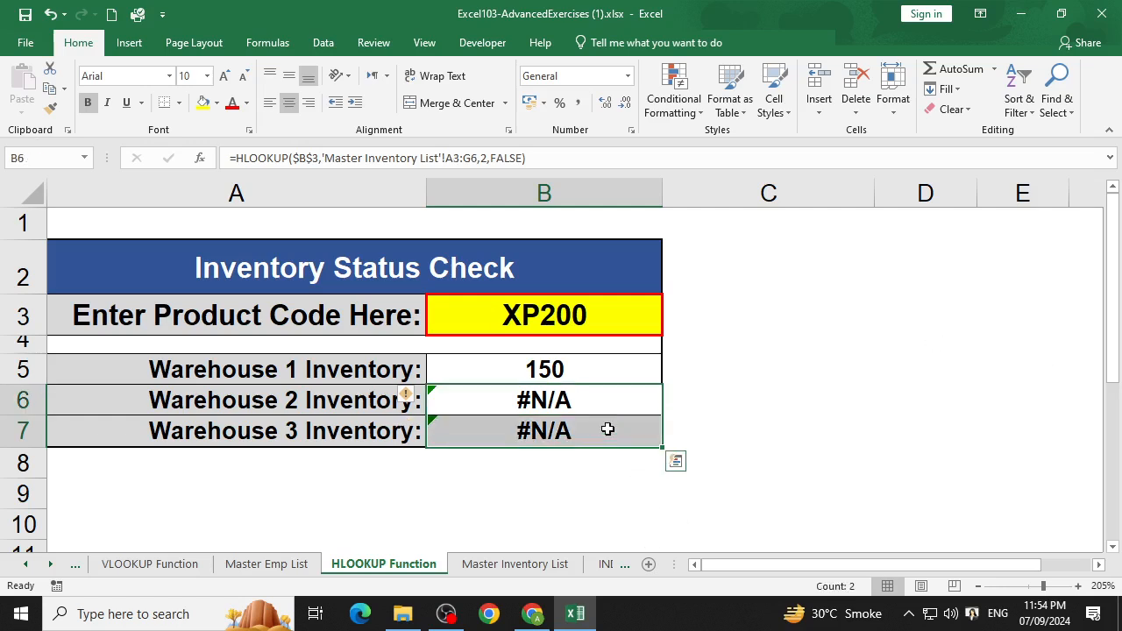
key("Delete")
- Start a new HLOOKUP in the Warehouse 2 Inventory cell B6 with product code cell B3 as the lookup value
left_click(617, 408)
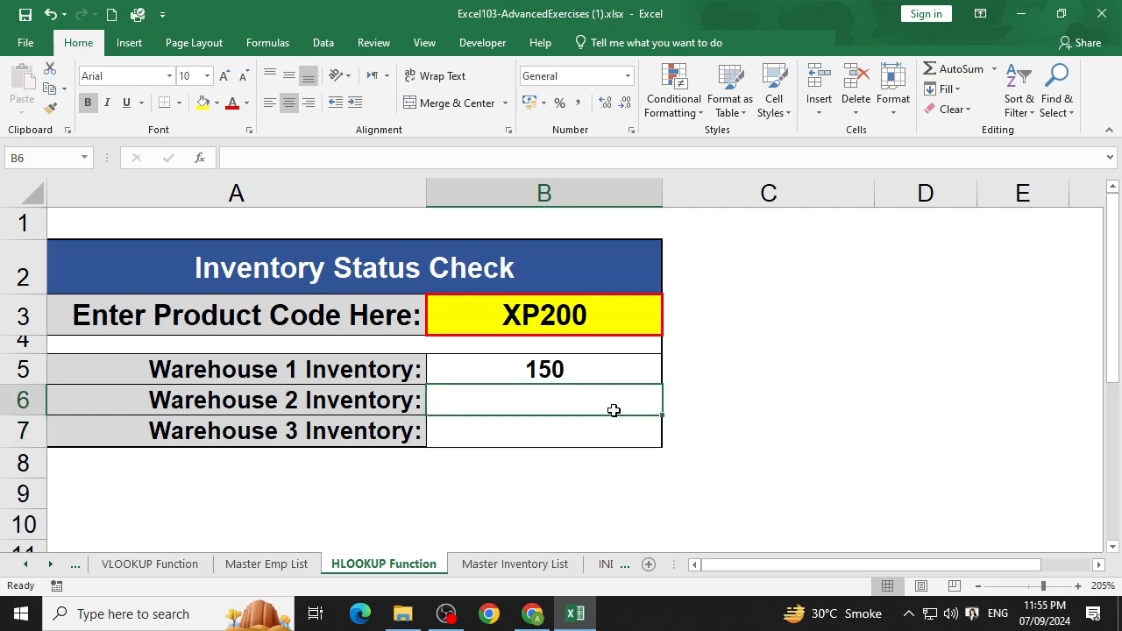
type("=hloo")
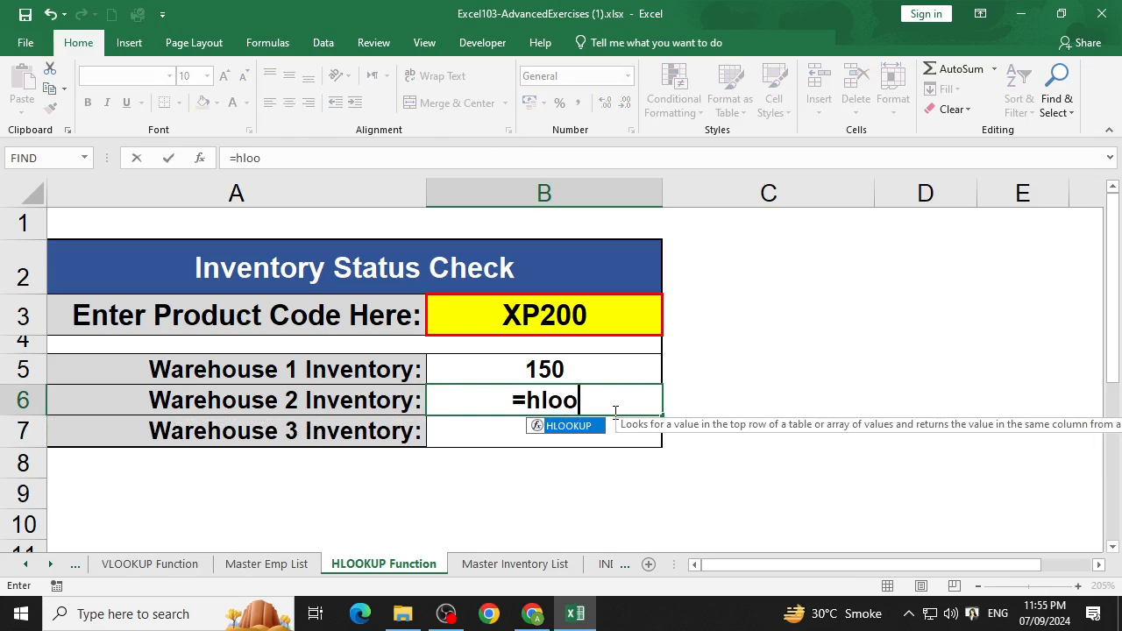
key("Tab")
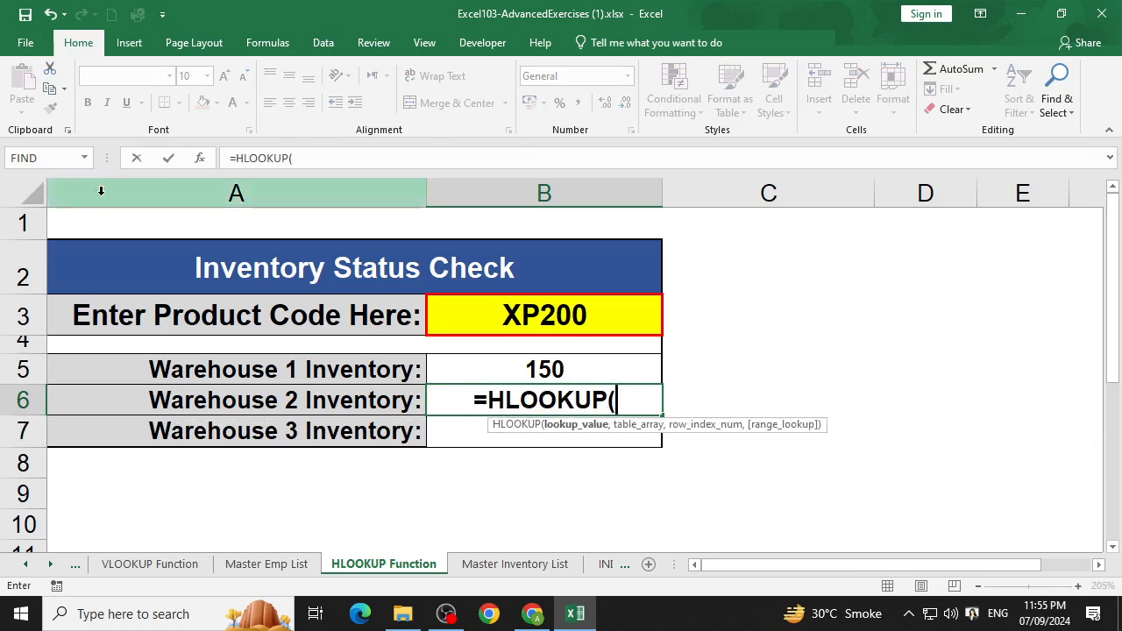
left_click(197, 158)
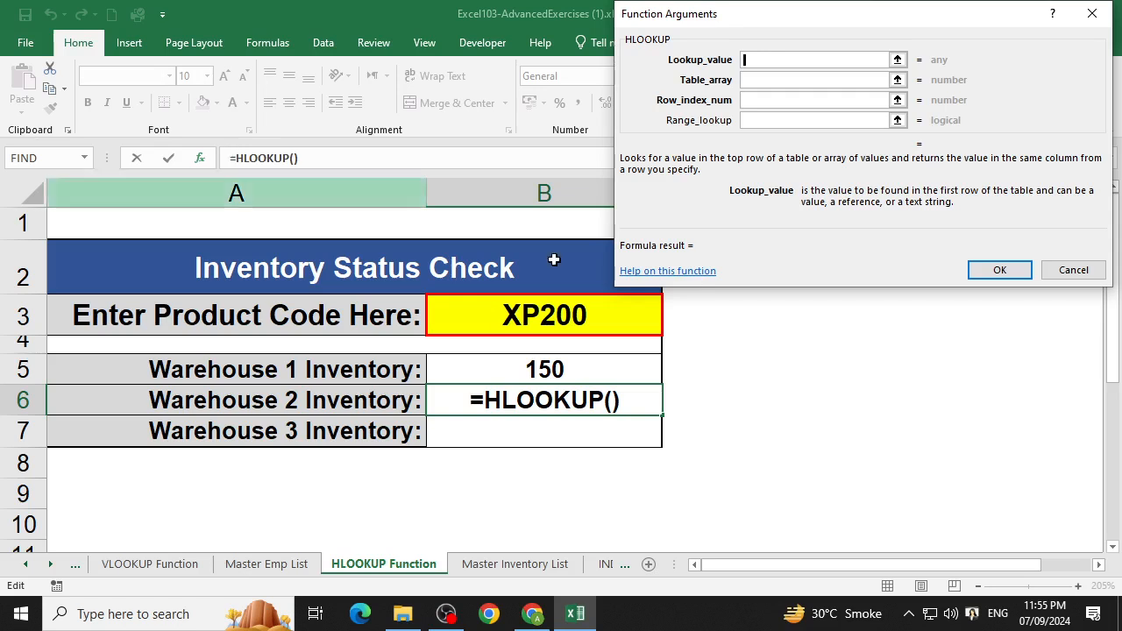
left_click(565, 320)
- Set the table array of B6's HLOOKUP to A2:G5 on the Master Inventory List sheet
left_click(777, 80)
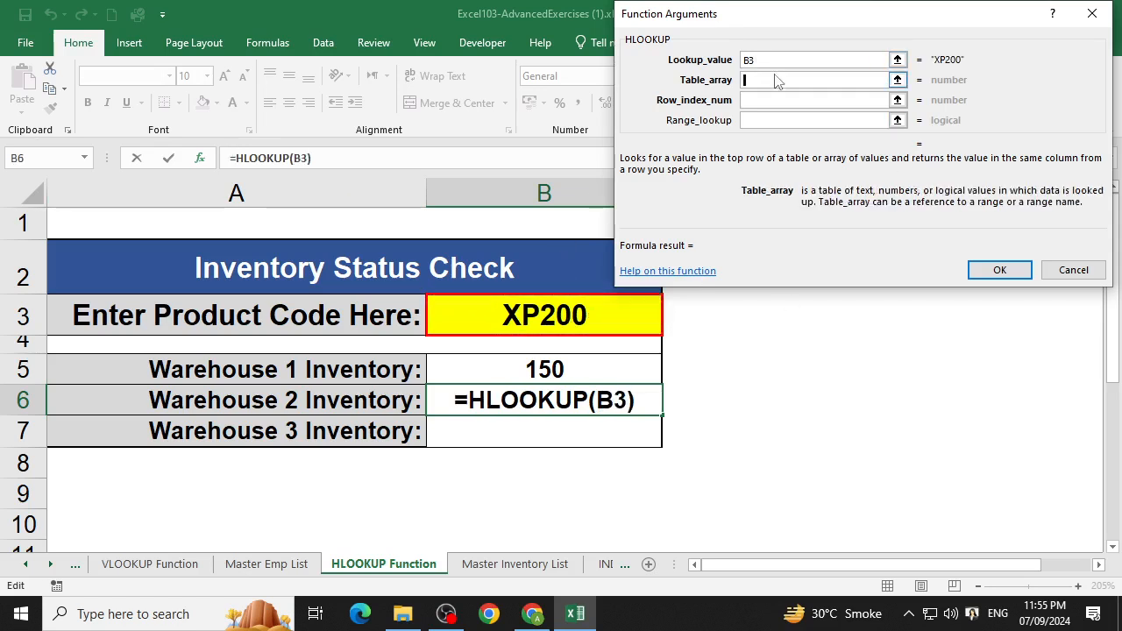
left_click(514, 565)
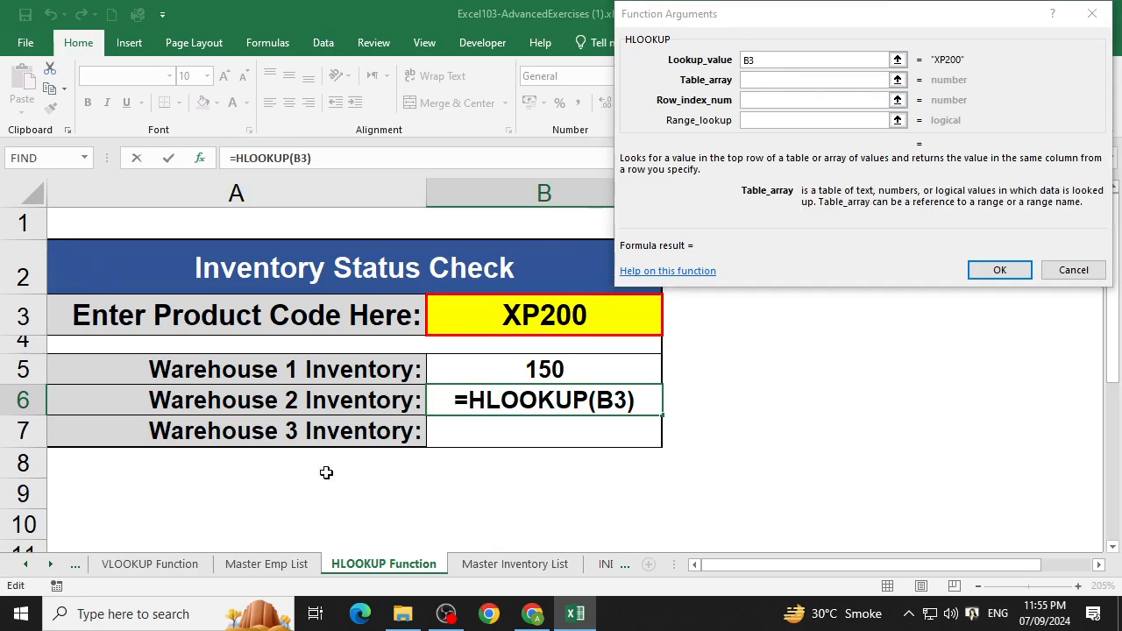
left_click(514, 547)
left_click(515, 563)
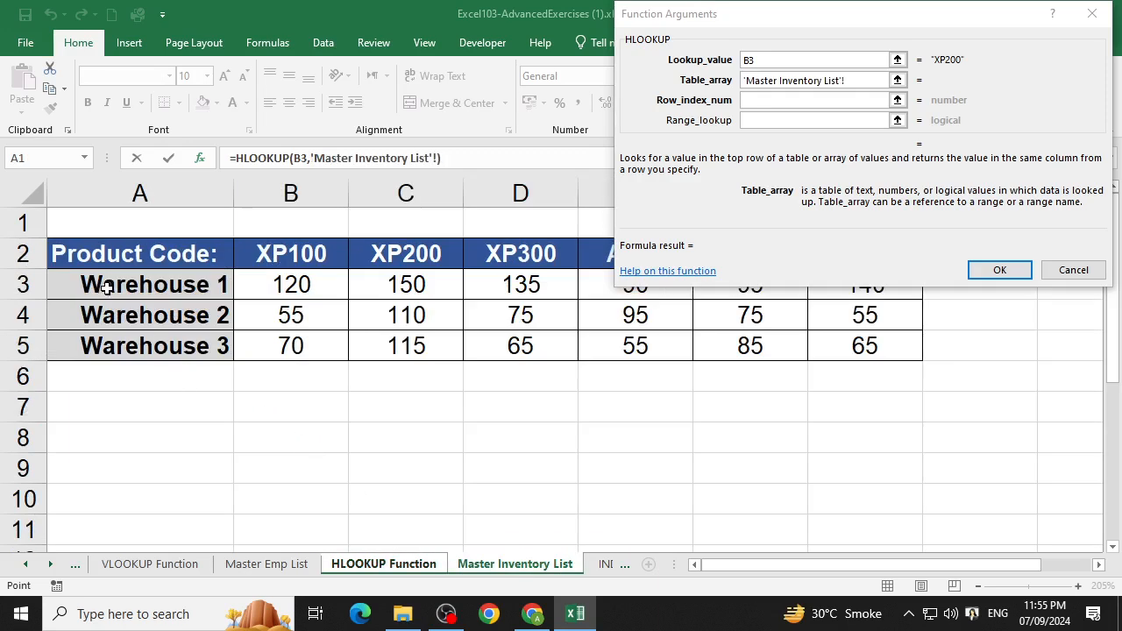
left_click_drag(111, 250, 877, 345)
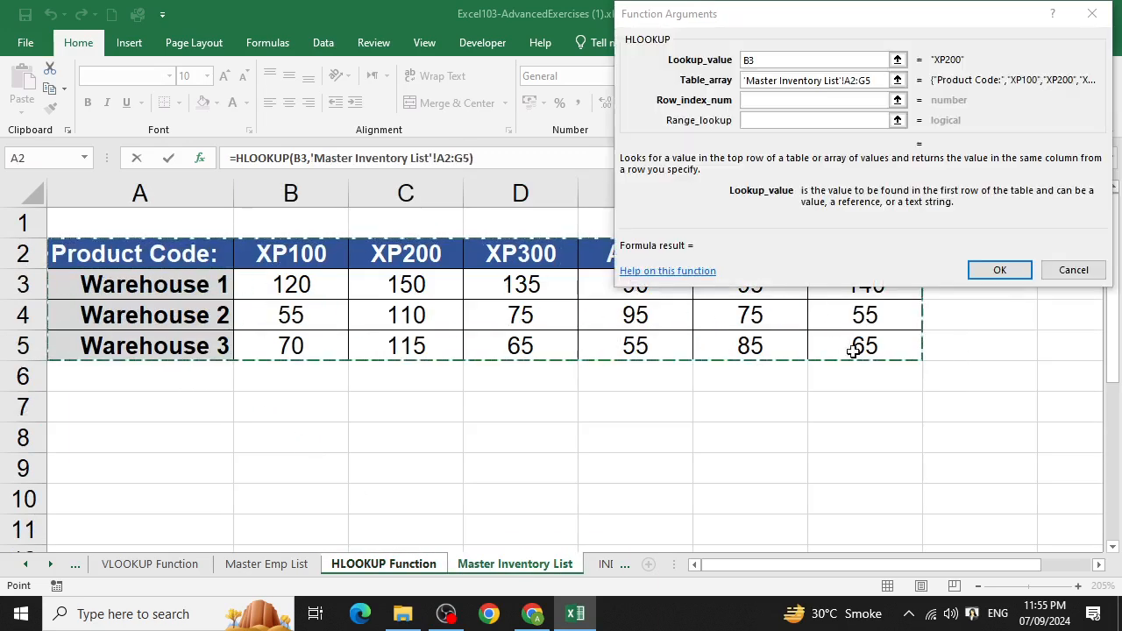
- Set the row index to 3 and the range lookup to false, completing the HLOOKUP formula in B6
left_click(800, 100)
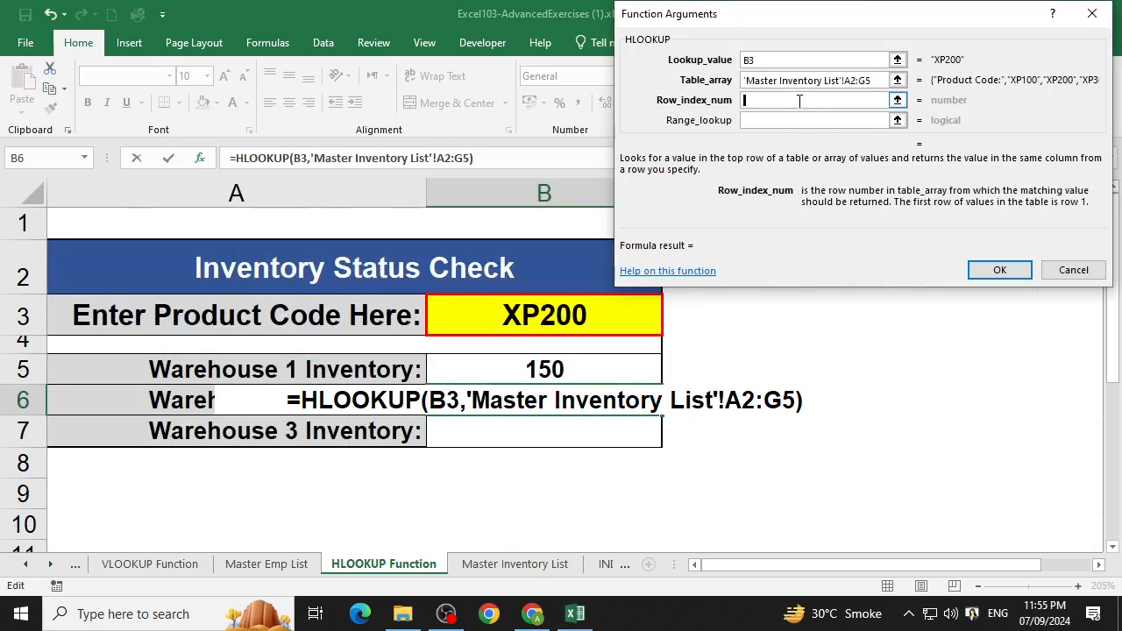
type("3")
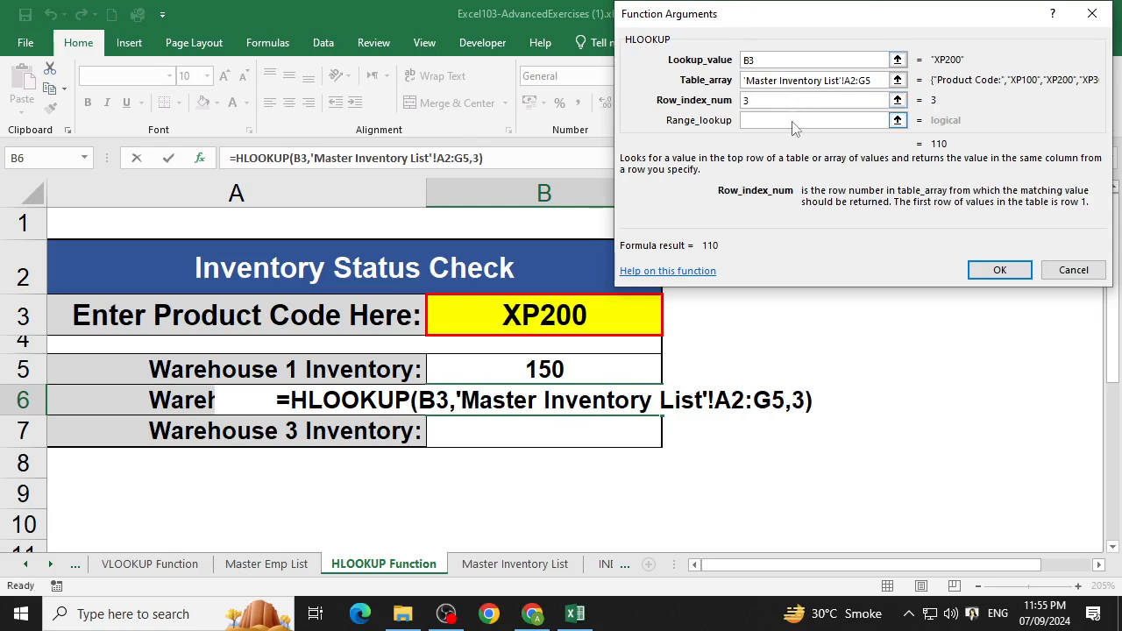
left_click(793, 120)
type("false")
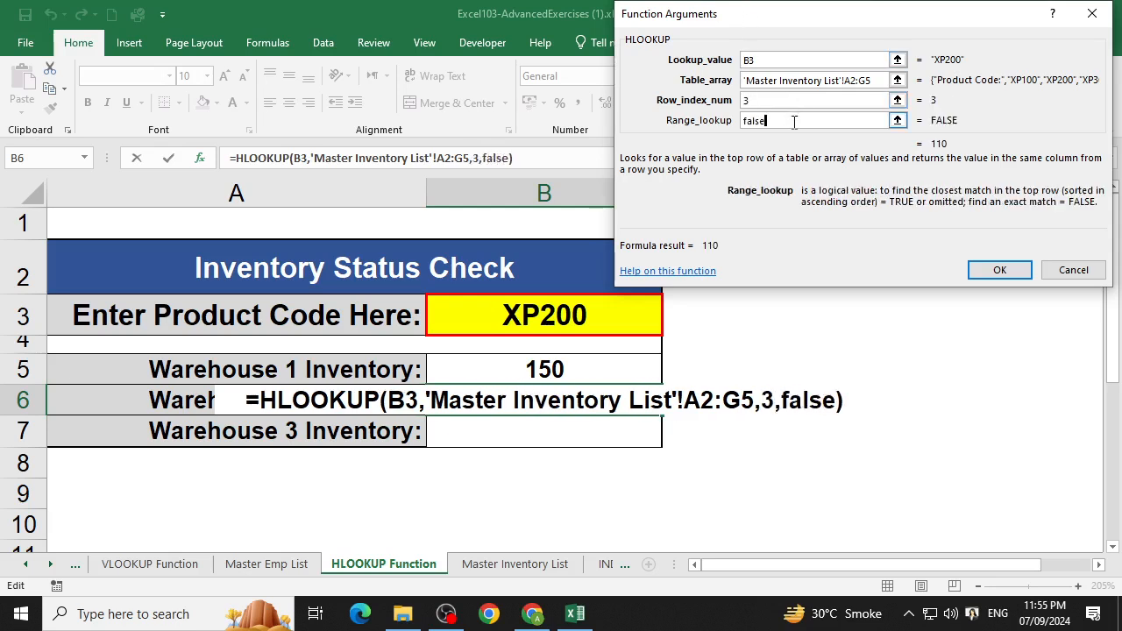
left_click(1000, 270)
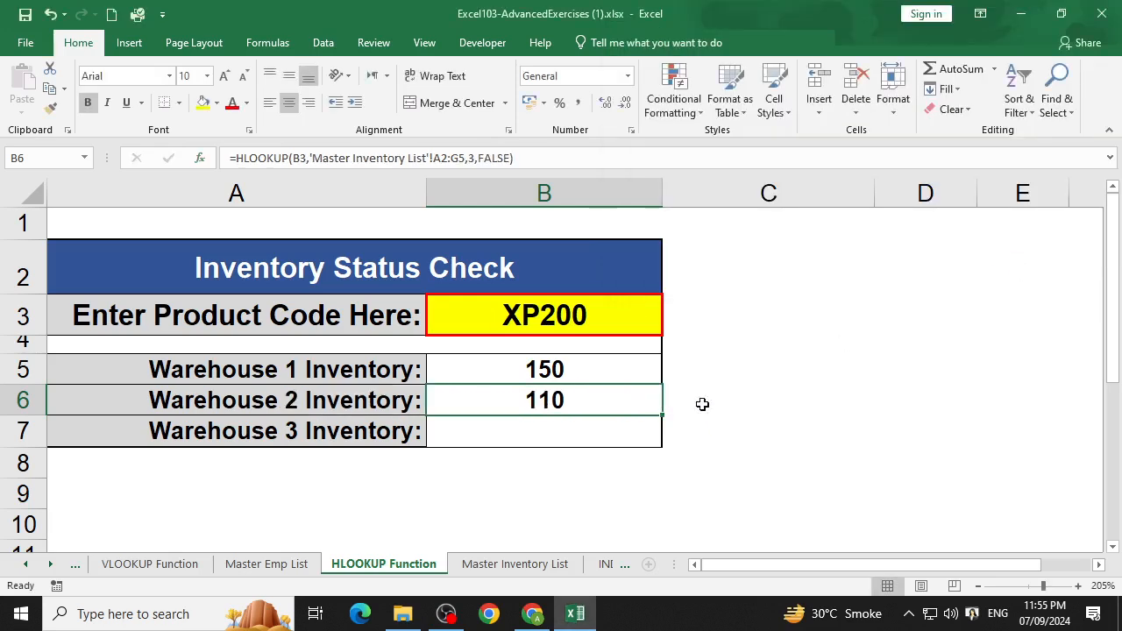
- Copy the Warehouse 2 formula from B6 down to B7 and inspect the copied formula's references
left_click(606, 430)
left_click(637, 411)
left_click_drag(662, 415, 663, 441)
left_click(621, 426)
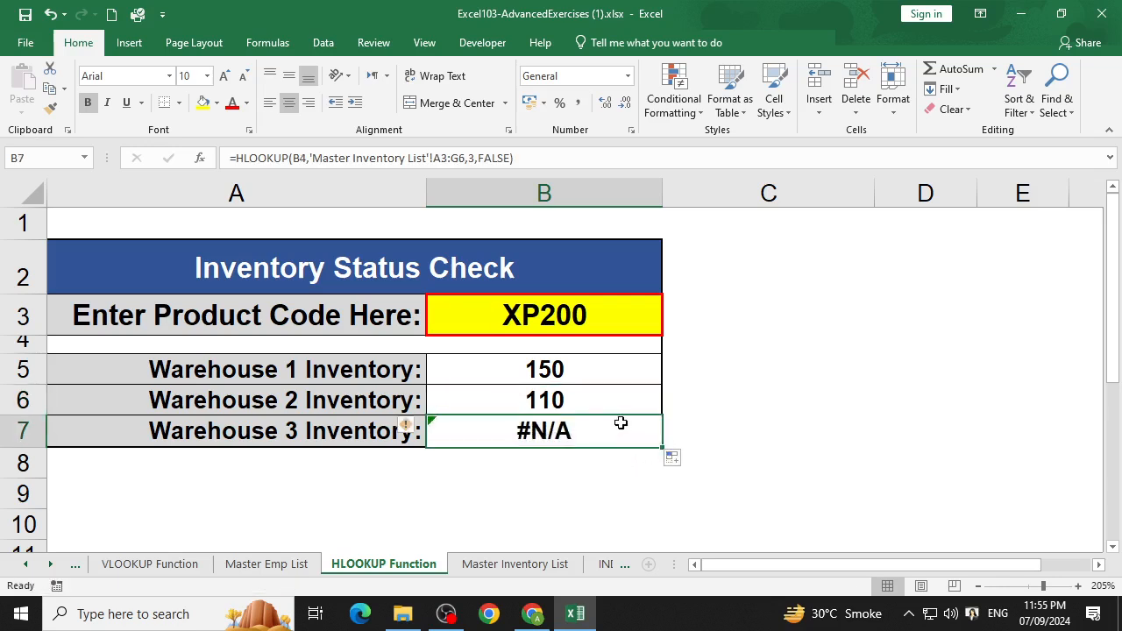
double_click(631, 434)
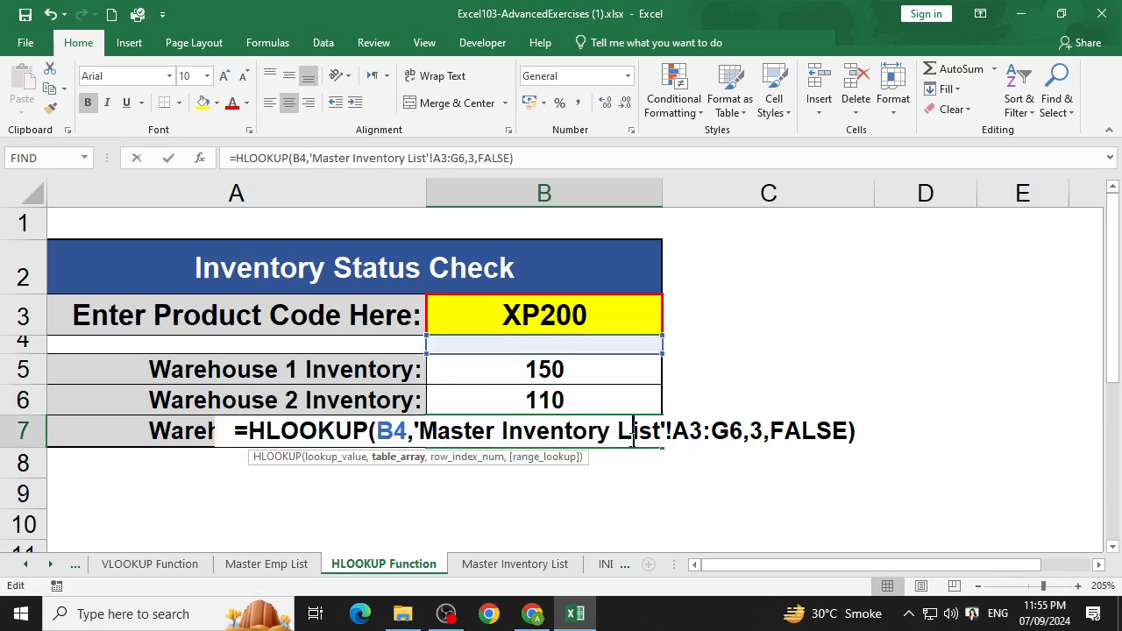
left_click(763, 438)
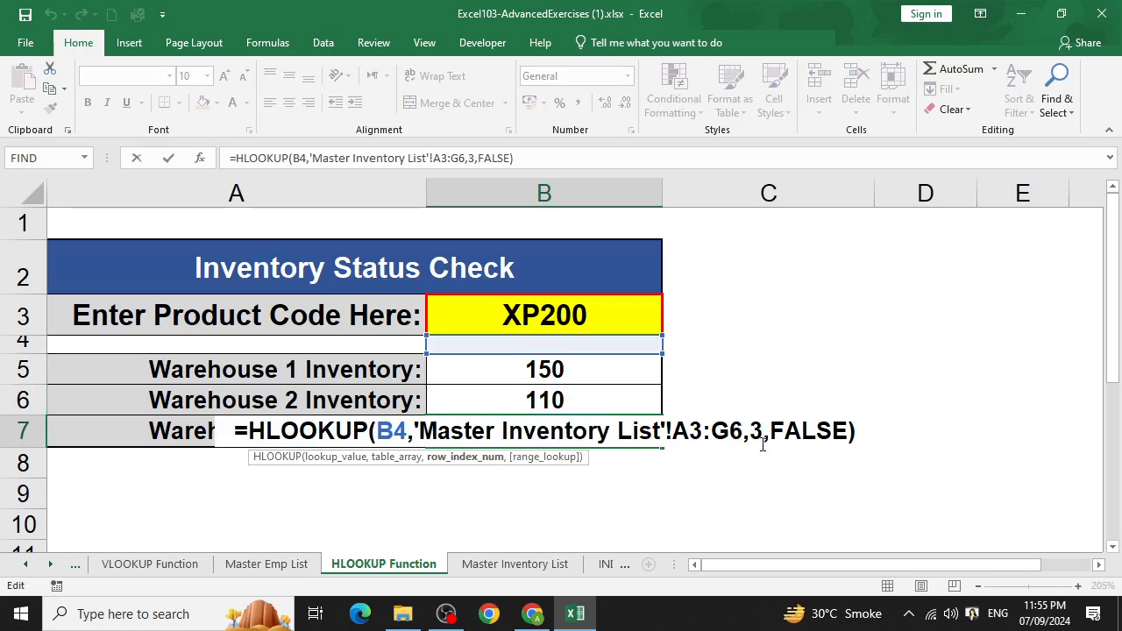
key("Escape")
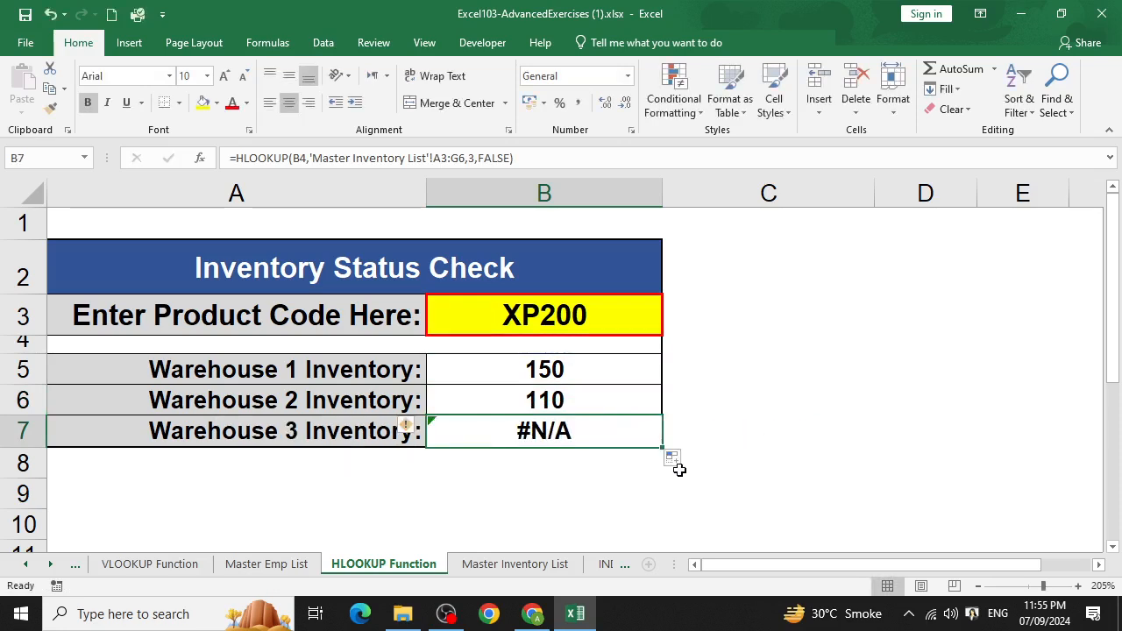
left_click(514, 368)
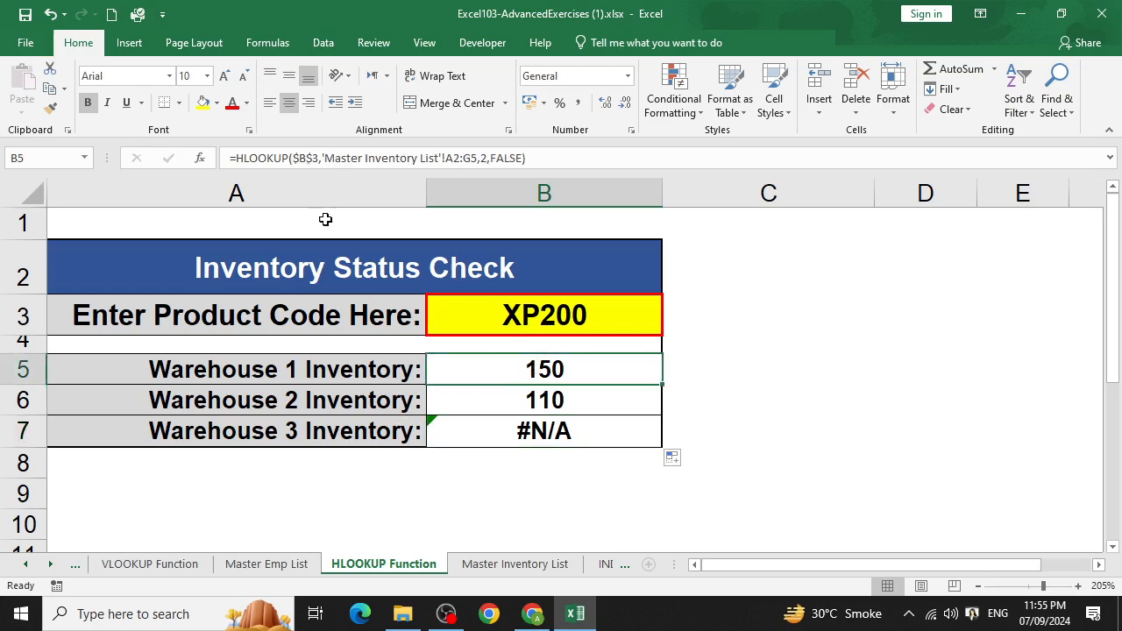
left_click(200, 158)
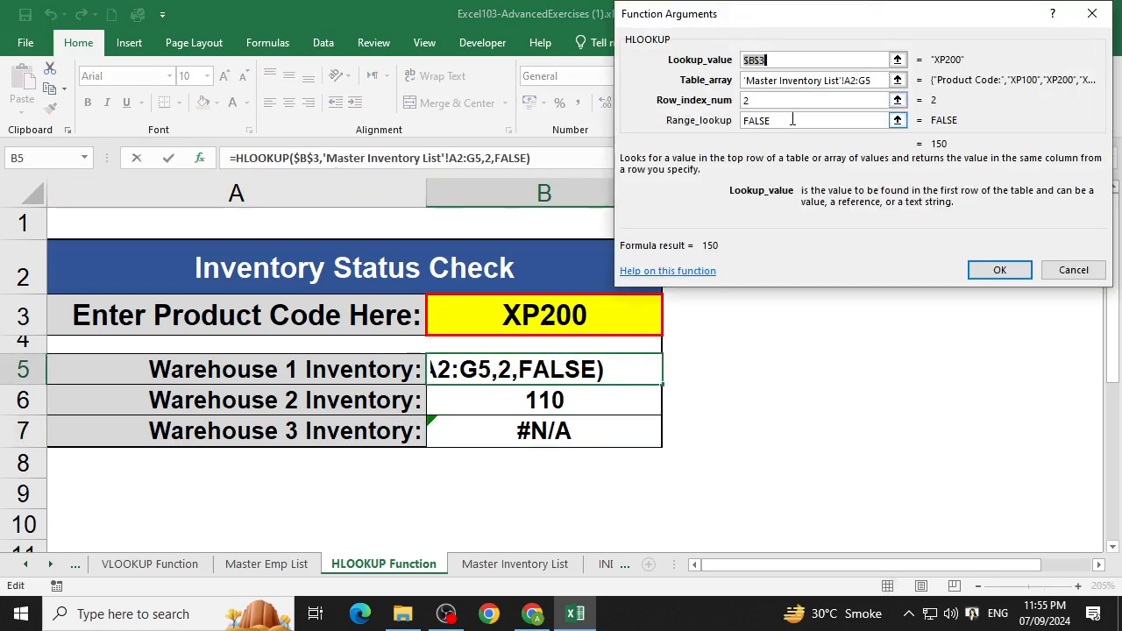
left_click(832, 80)
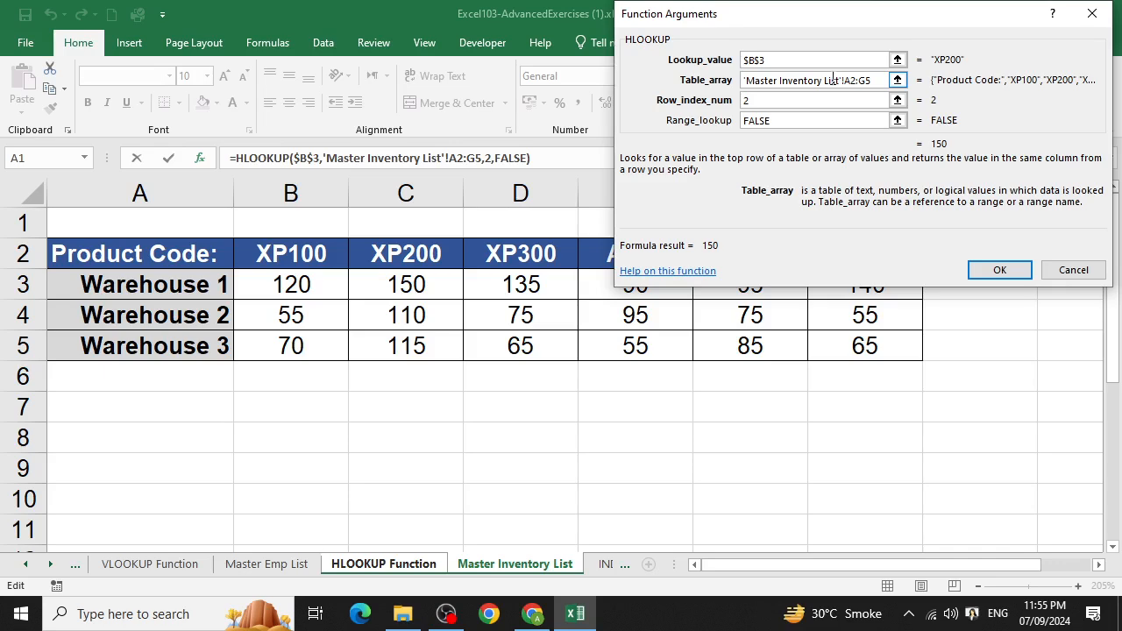
left_click(833, 79)
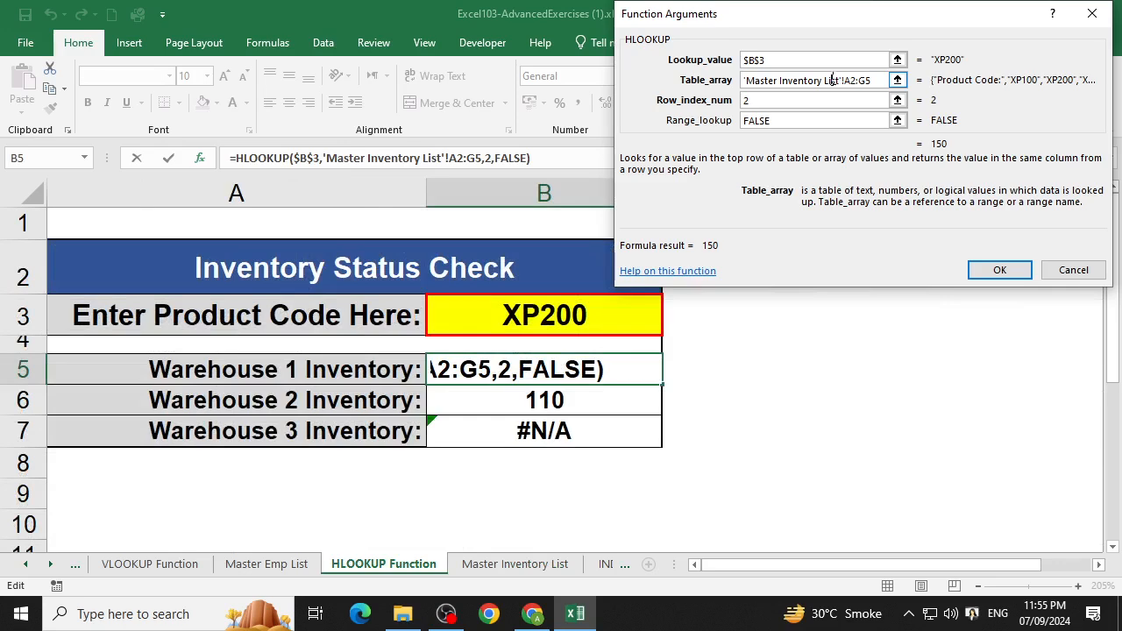
left_click(833, 80)
left_click(859, 80)
key("F4")
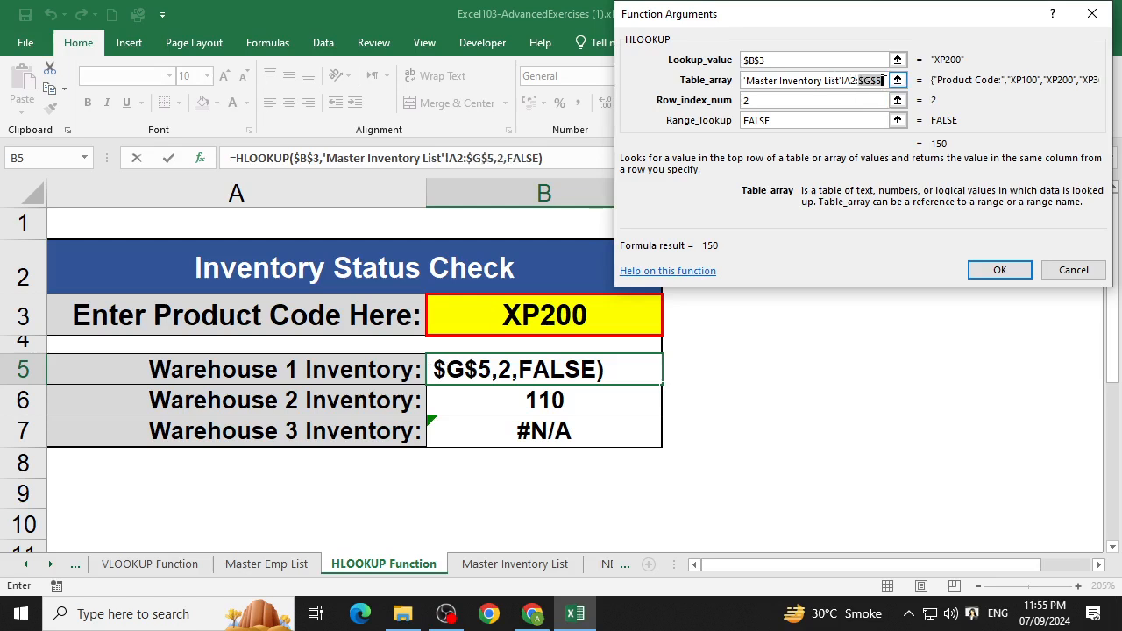
key("Escape")
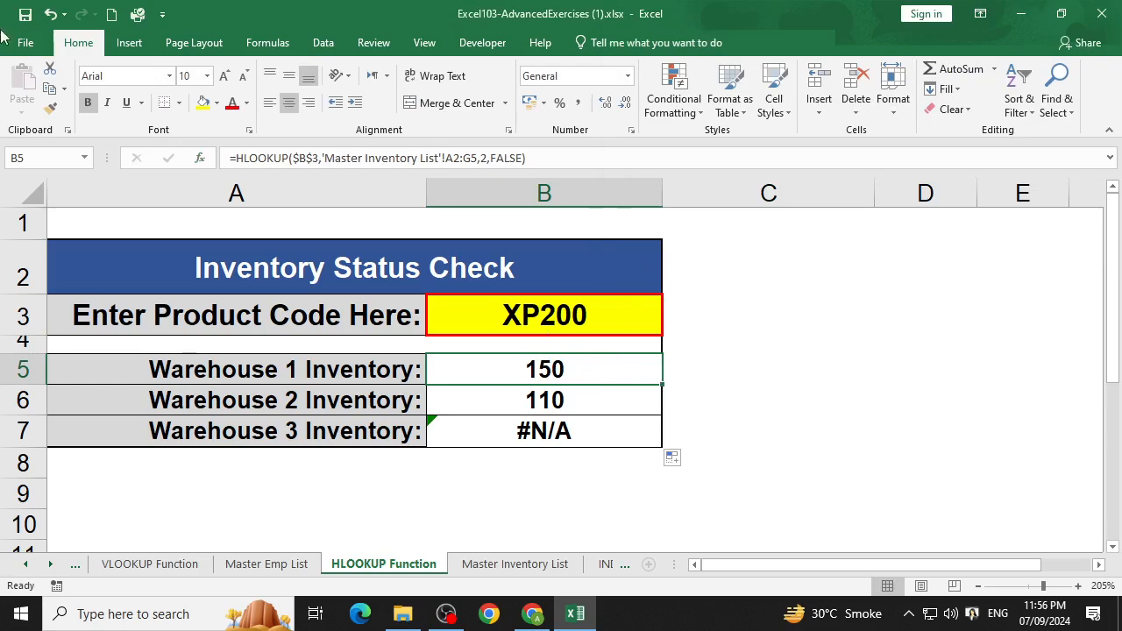
- Make the table array in B5's HLOOKUP absolute as $A$2:$G$5 and copy the formula down through B7
left_click(201, 157)
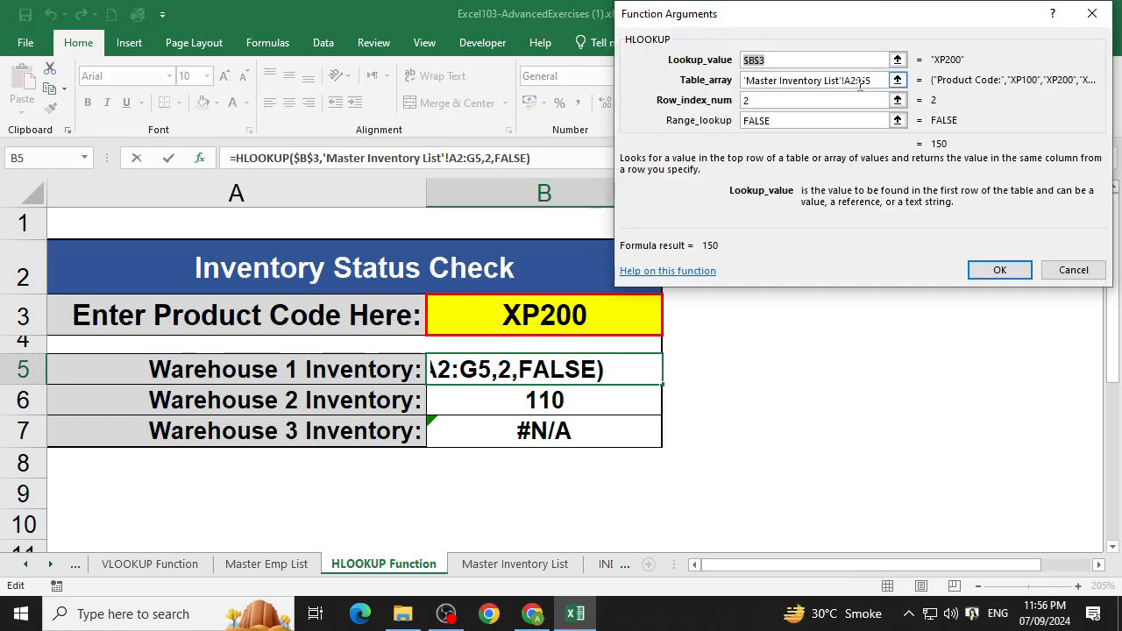
left_click_drag(874, 81, 841, 80)
left_click(772, 87)
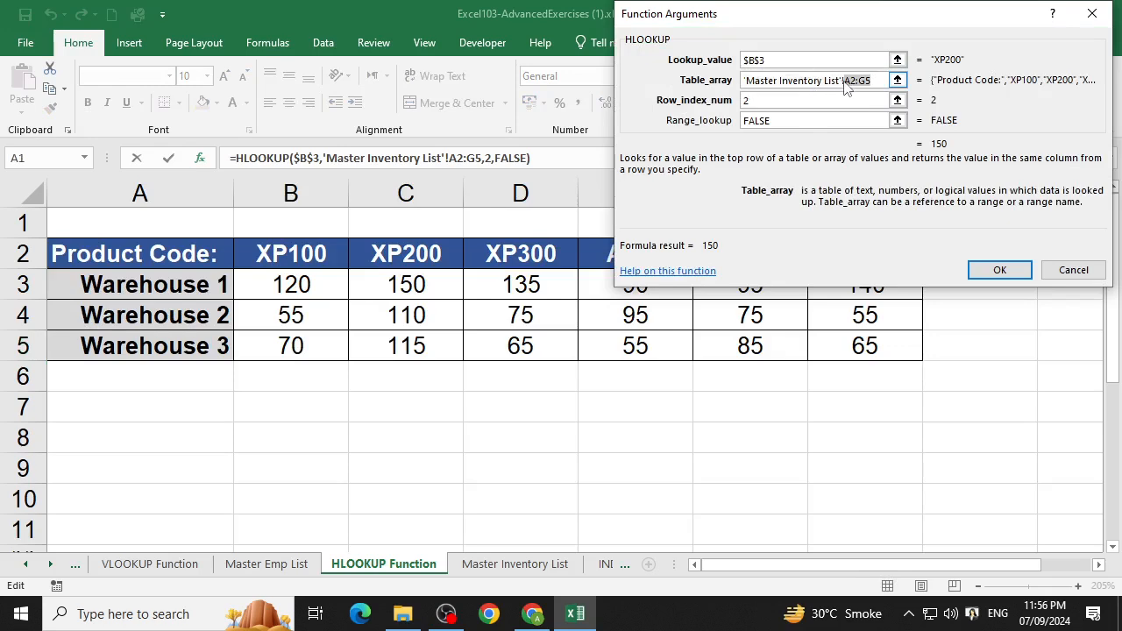
key("F4")
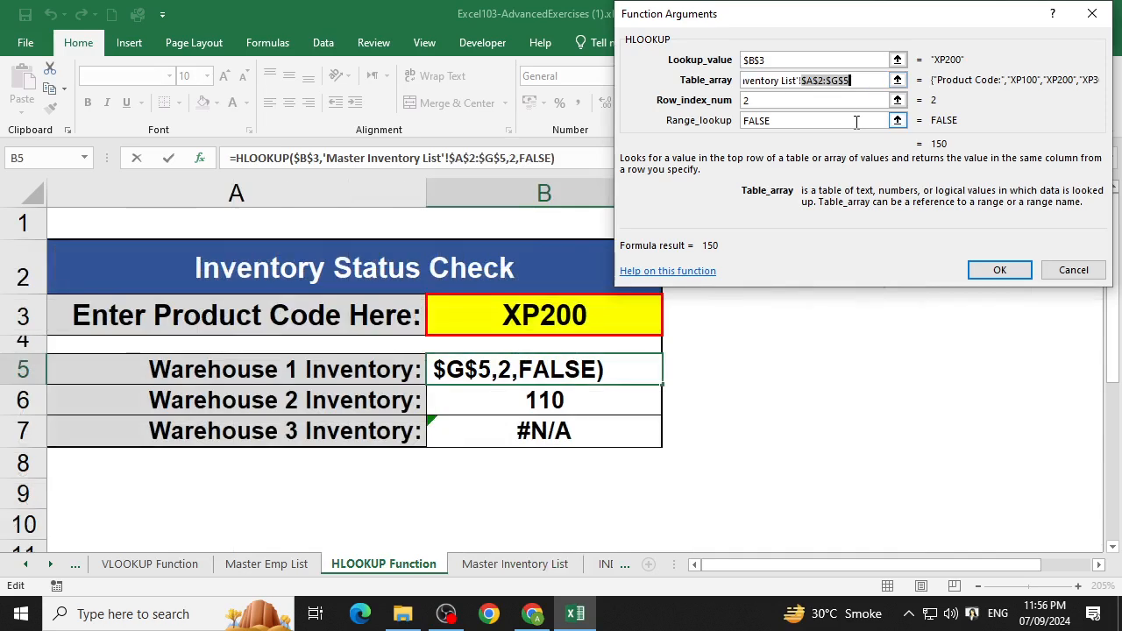
left_click(824, 100)
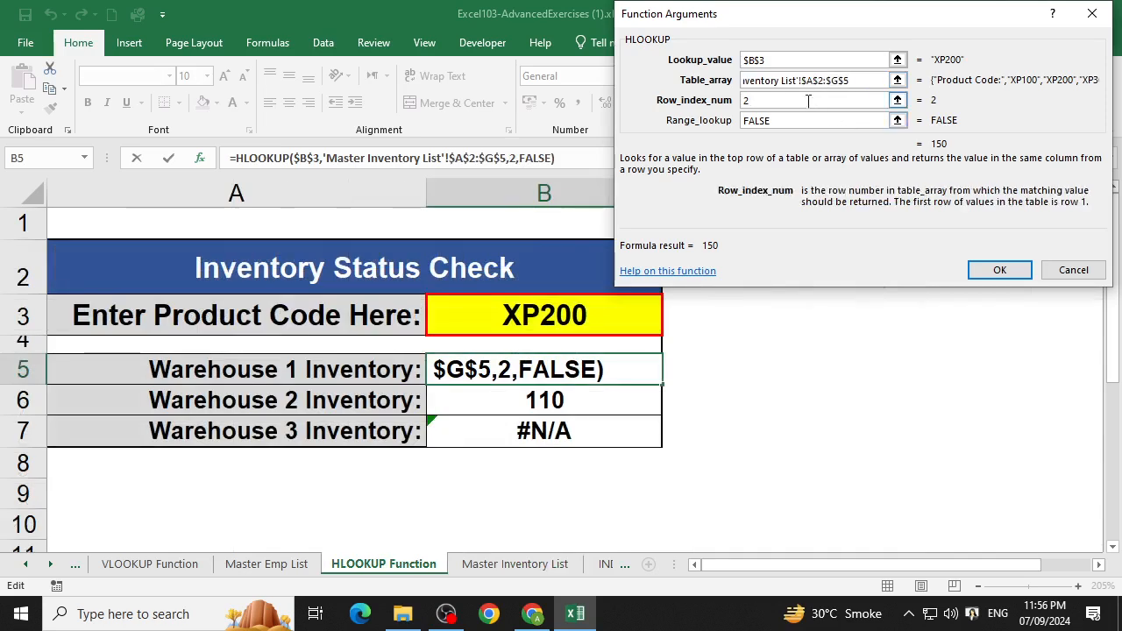
left_click(1000, 270)
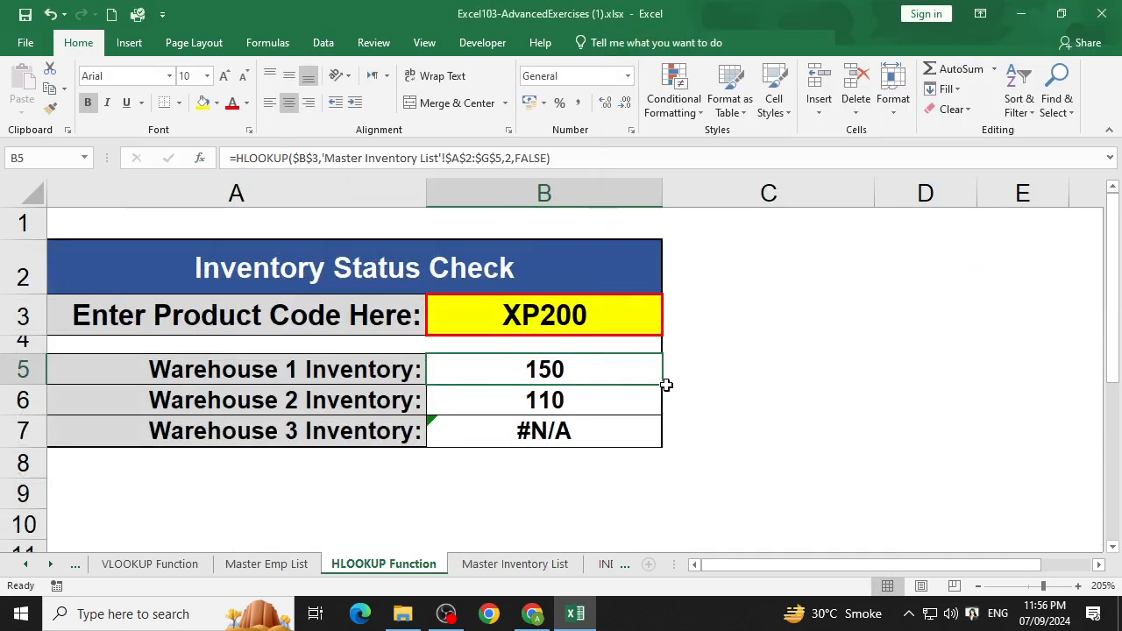
left_click_drag(664, 383, 659, 438)
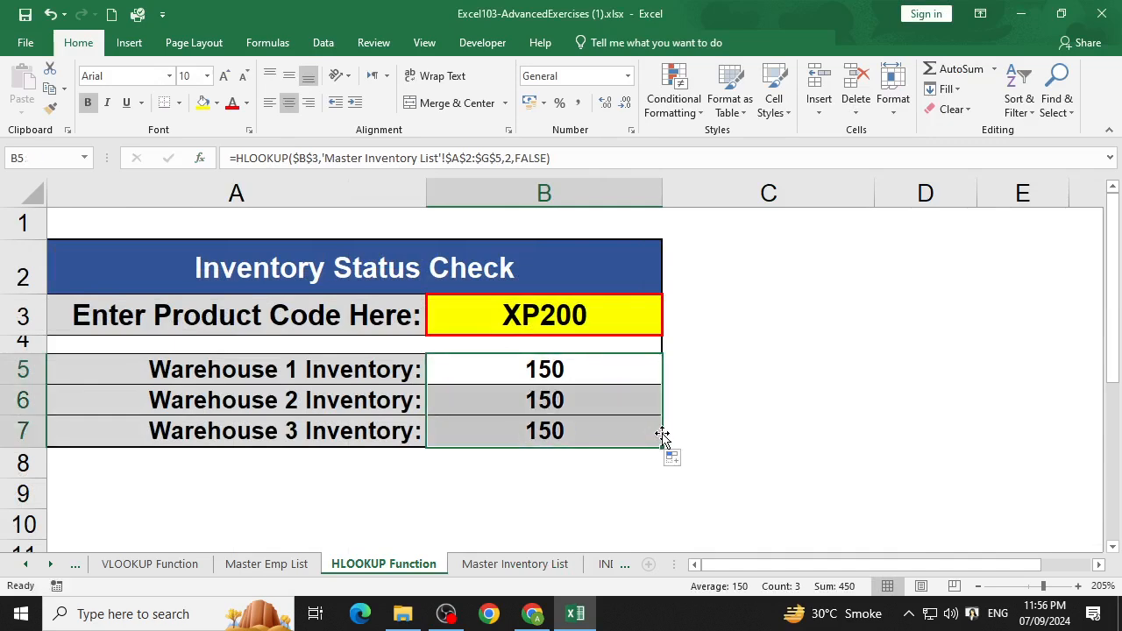
- Change the row index in the Warehouse 2 formula in B6 to 3
left_click(611, 398)
double_click(619, 400)
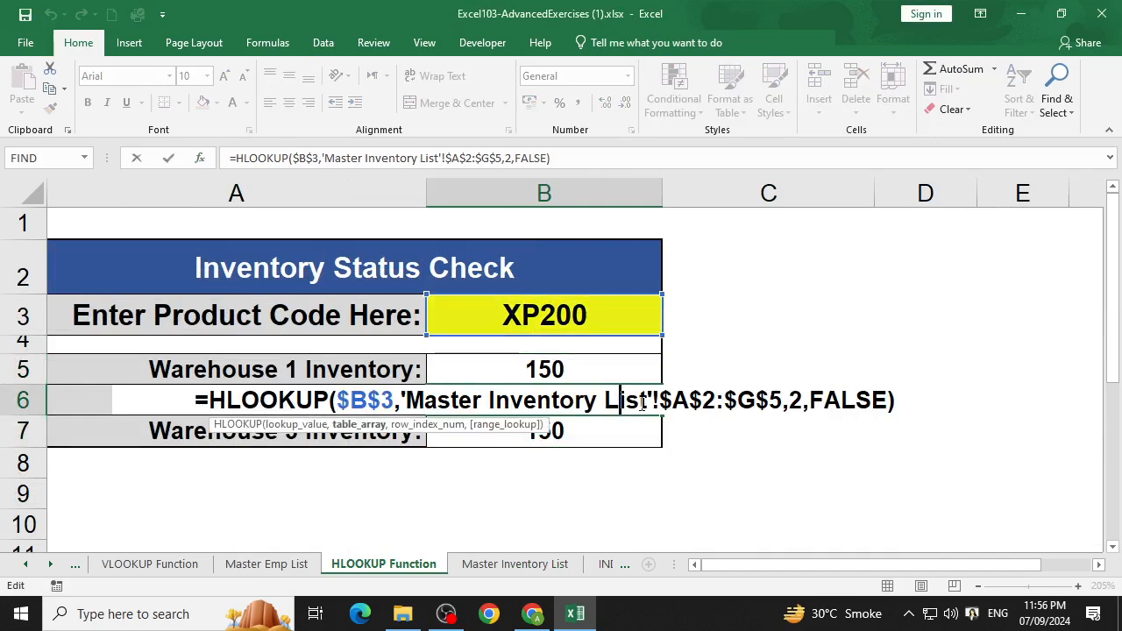
left_click(801, 393)
key("BackSpace")
type("3")
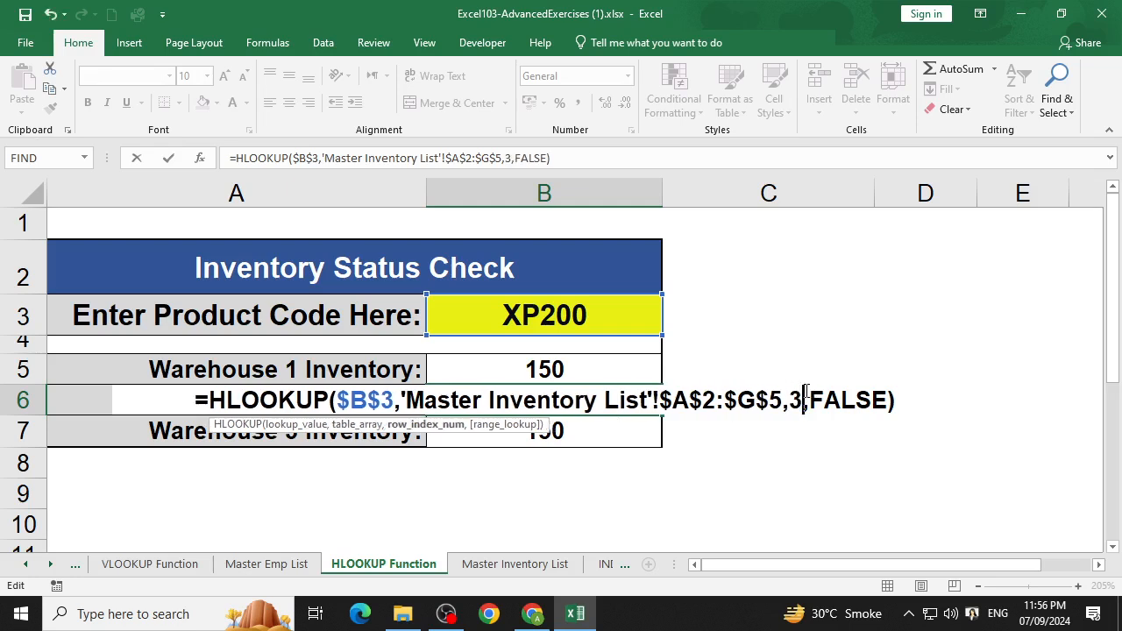
key("Return")
- Change the row index in the Warehouse 3 formula in B7 to 4
double_click(614, 437)
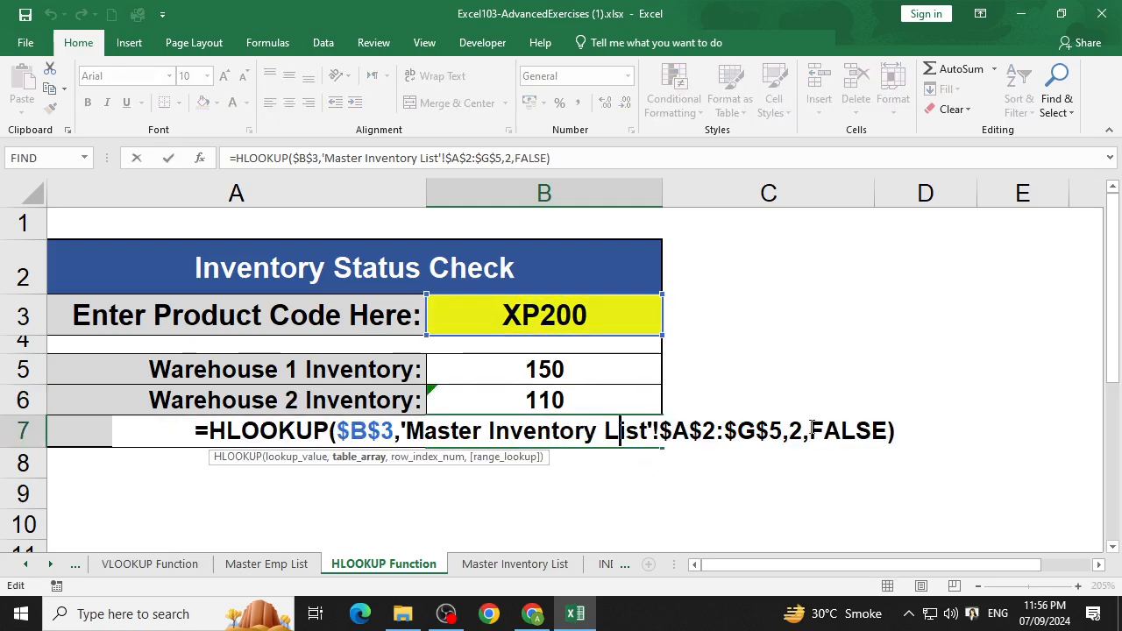
left_click(801, 430)
key("BackSpace")
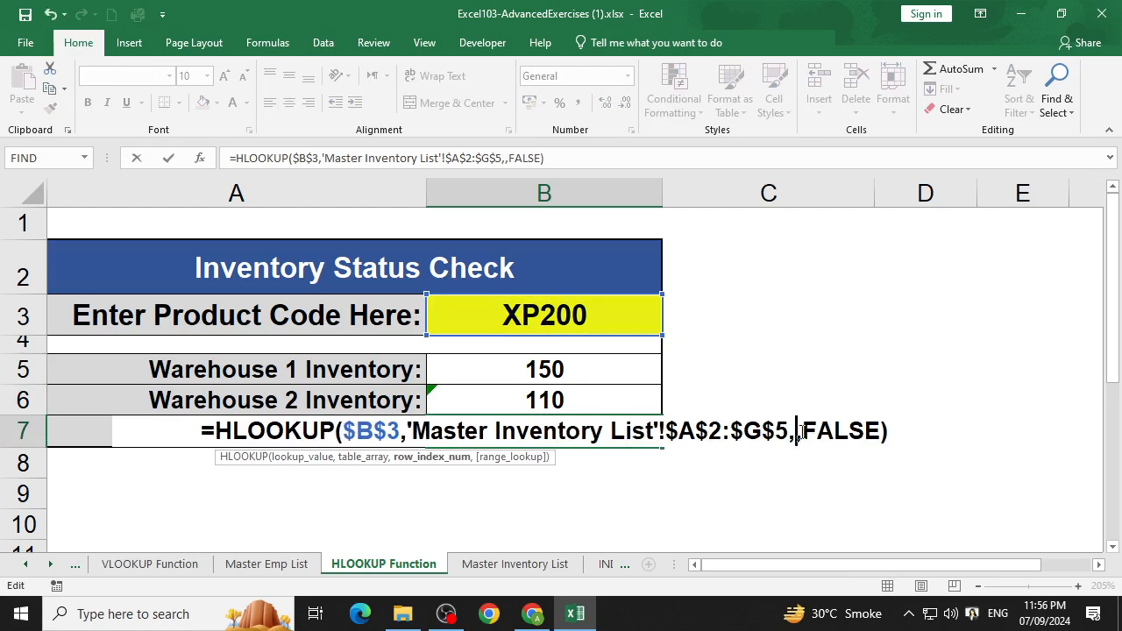
type("4")
key("Return")
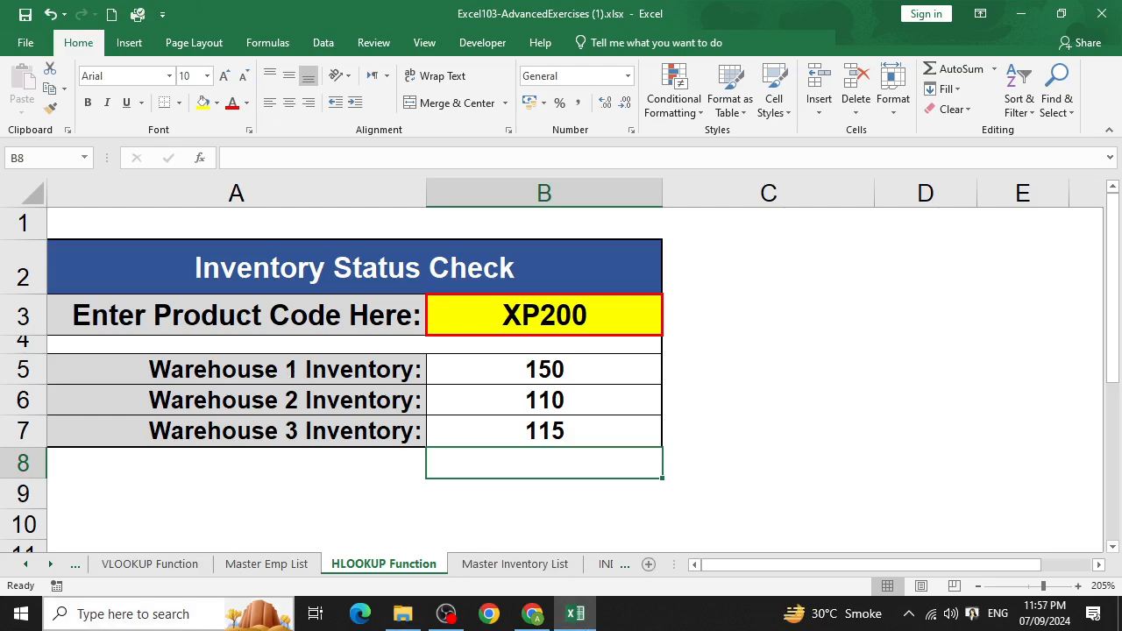
left_click(446, 614)
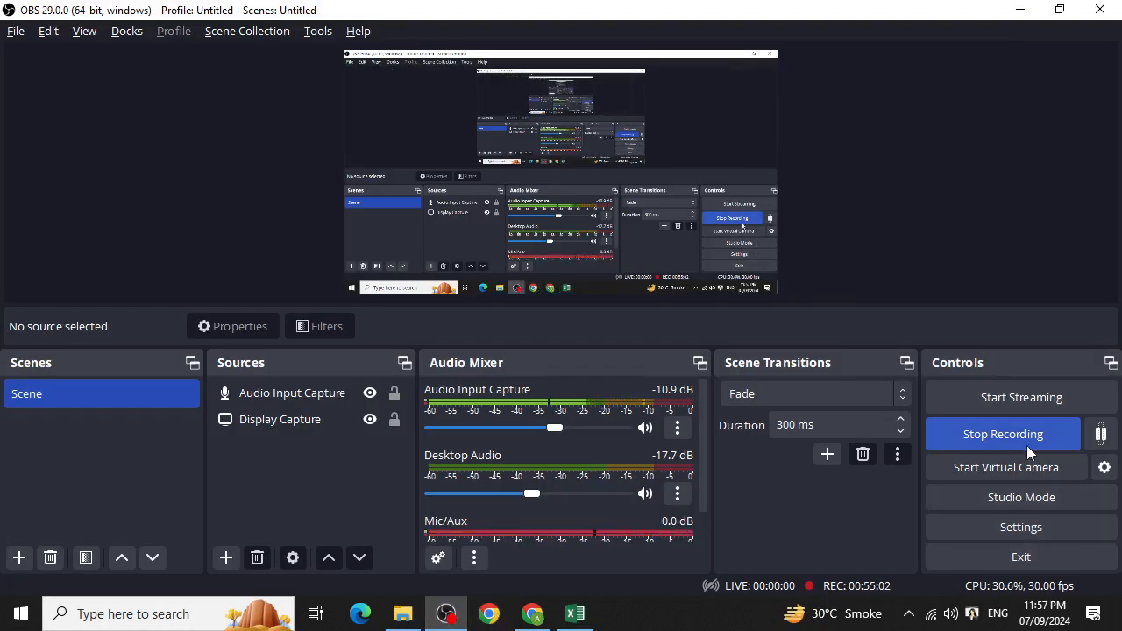